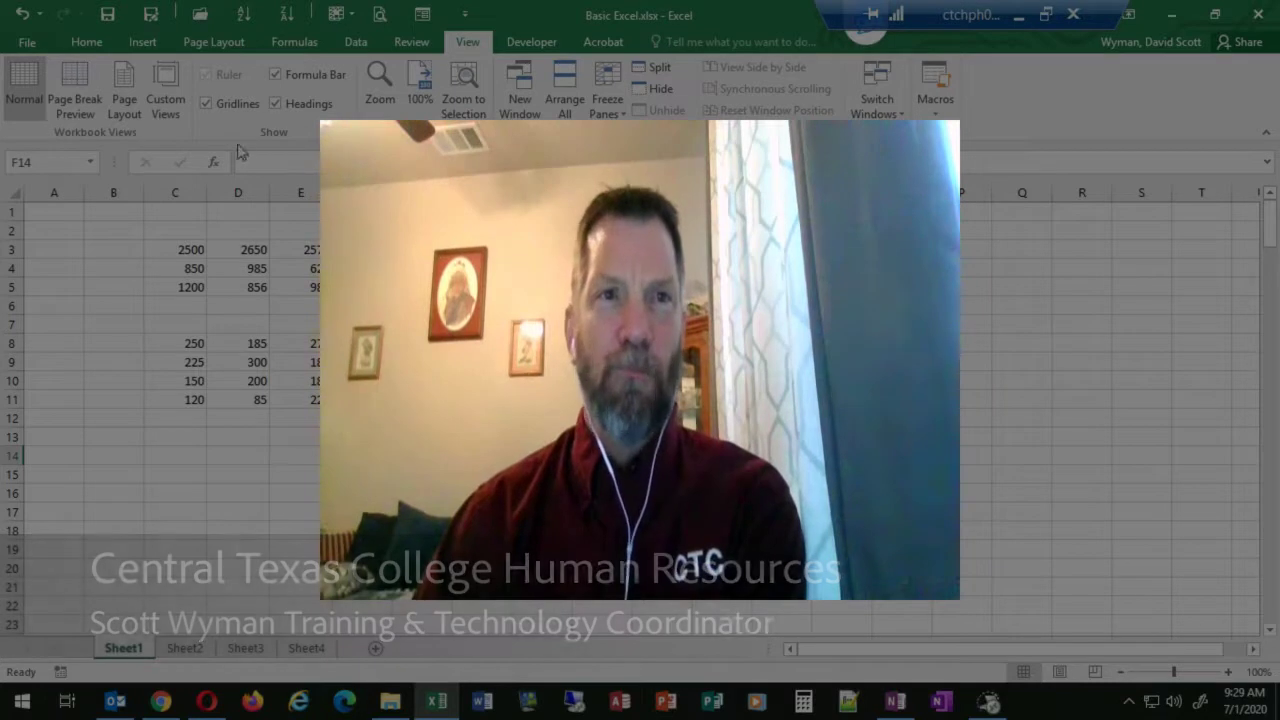
Step: Copy the value in cell E3
{"action": "left_click", "coordinate": [88, 42]}
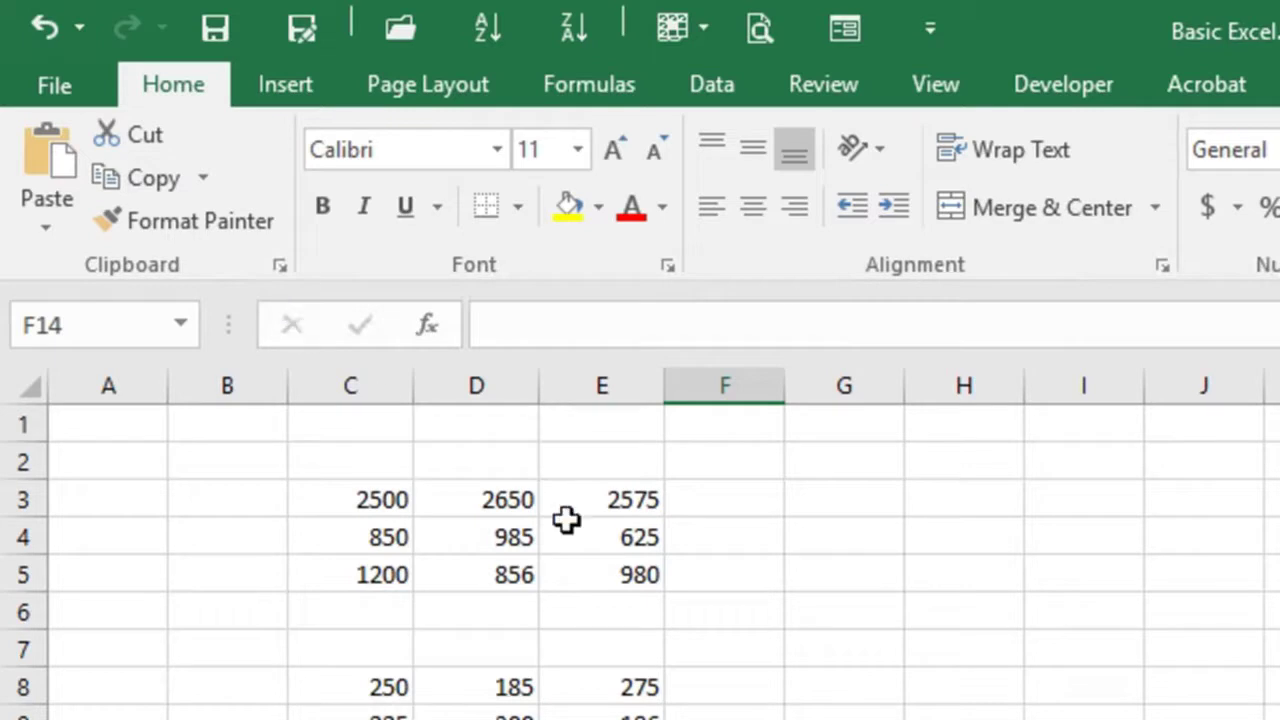
{"action": "left_click", "coordinate": [600, 498]}
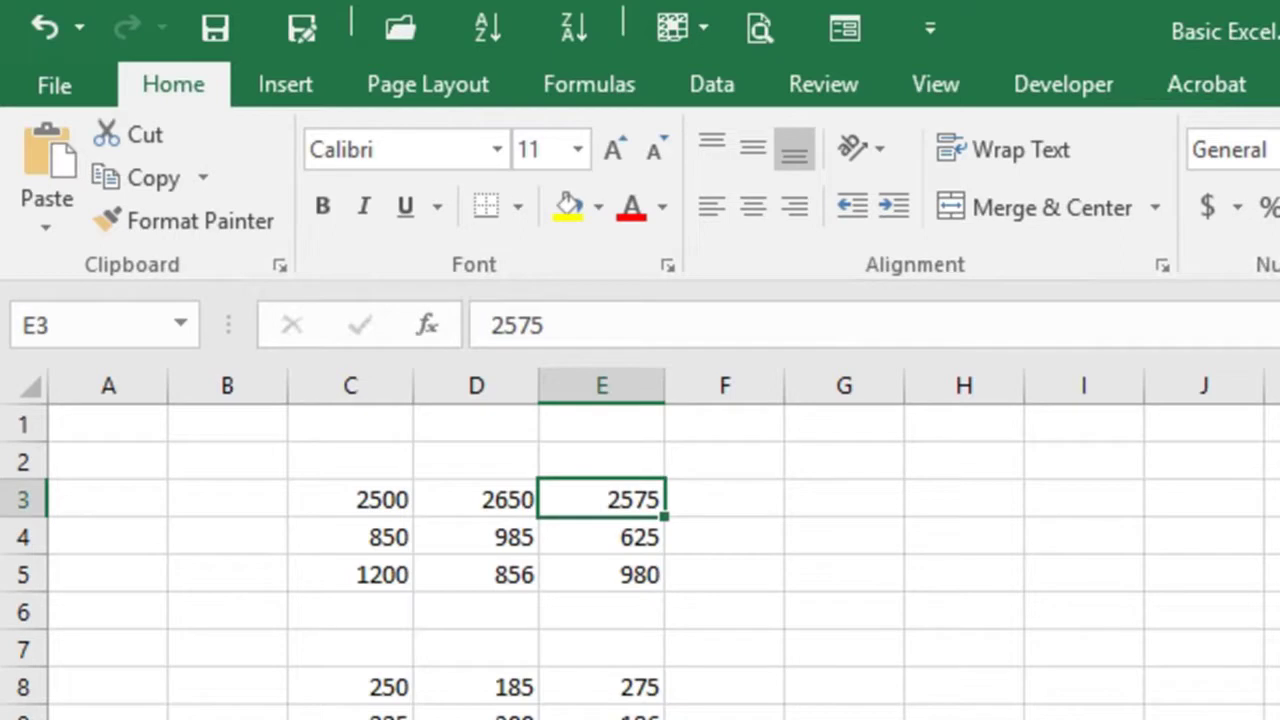
{"action": "right_click", "coordinate": [623, 499]}
{"action": "left_click", "coordinate": [686, 571]}
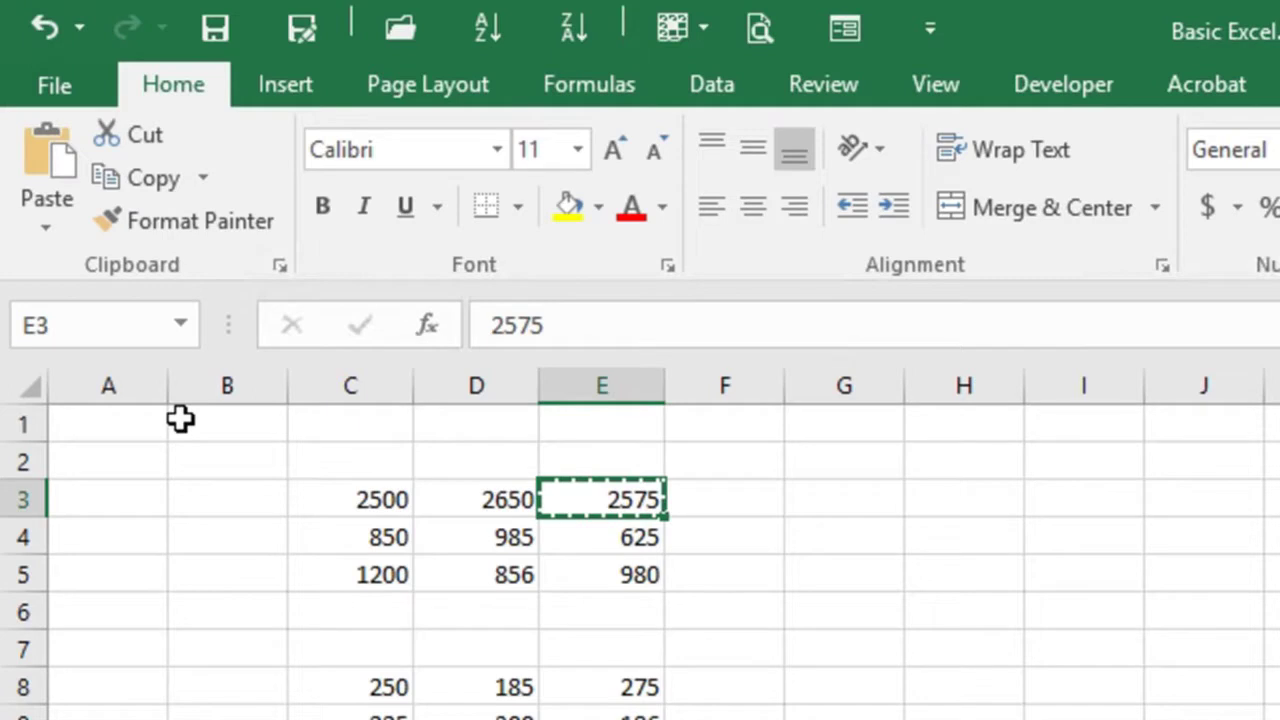
Step: Copy the value in cell C3 into cell I3 and undo the paste
{"action": "left_click", "coordinate": [349, 498]}
{"action": "key", "text": "ctrl+c"}
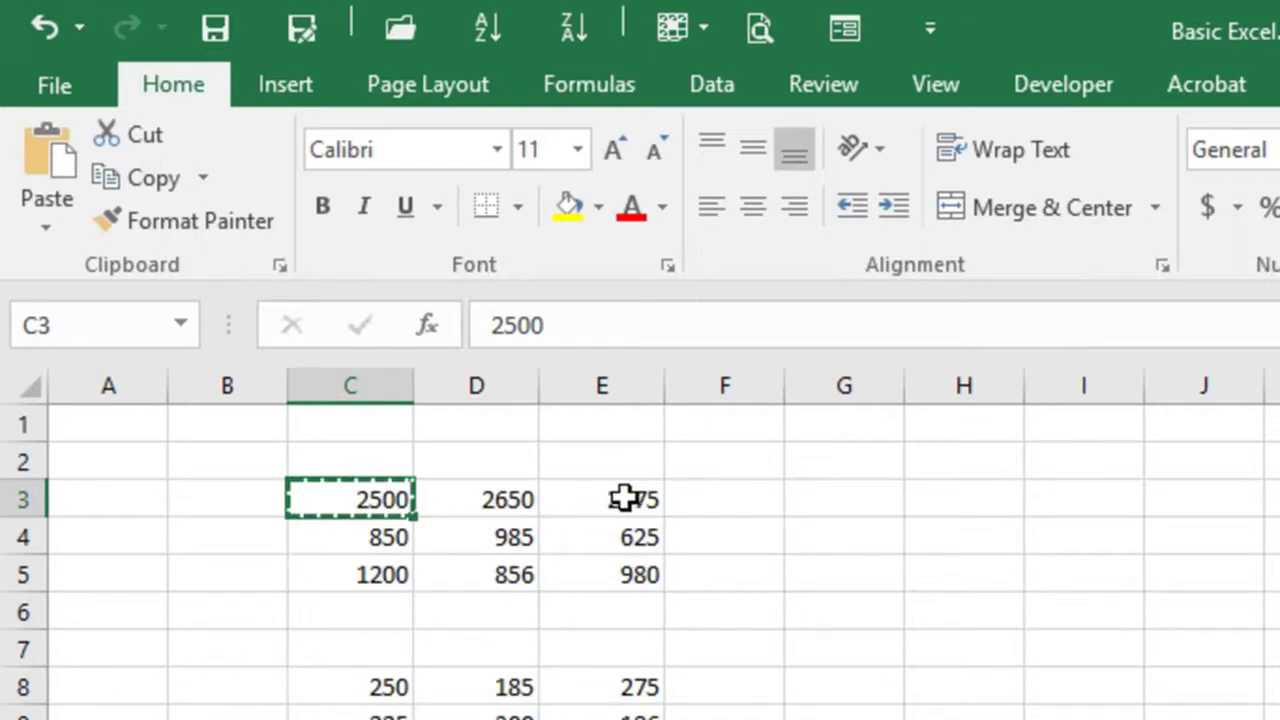
{"action": "left_click", "coordinate": [1062, 503]}
{"action": "key", "text": "ctrl+v"}
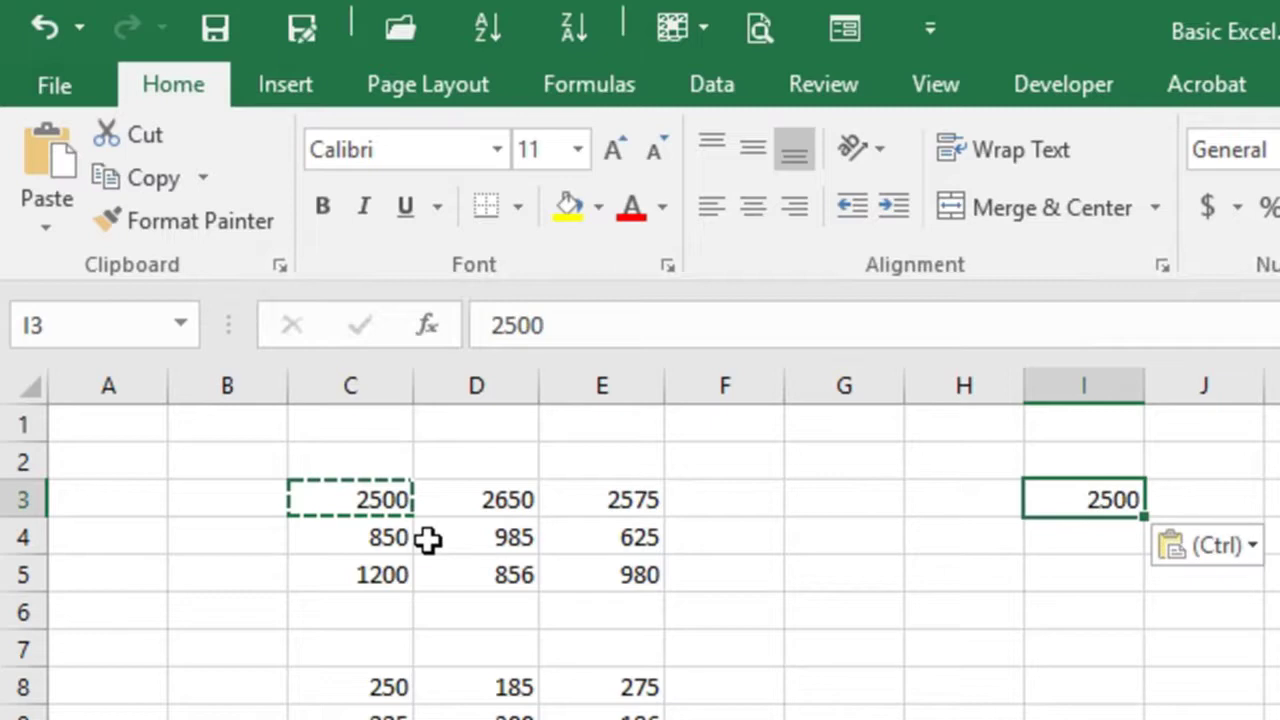
{"action": "key", "text": "ctrl+z"}
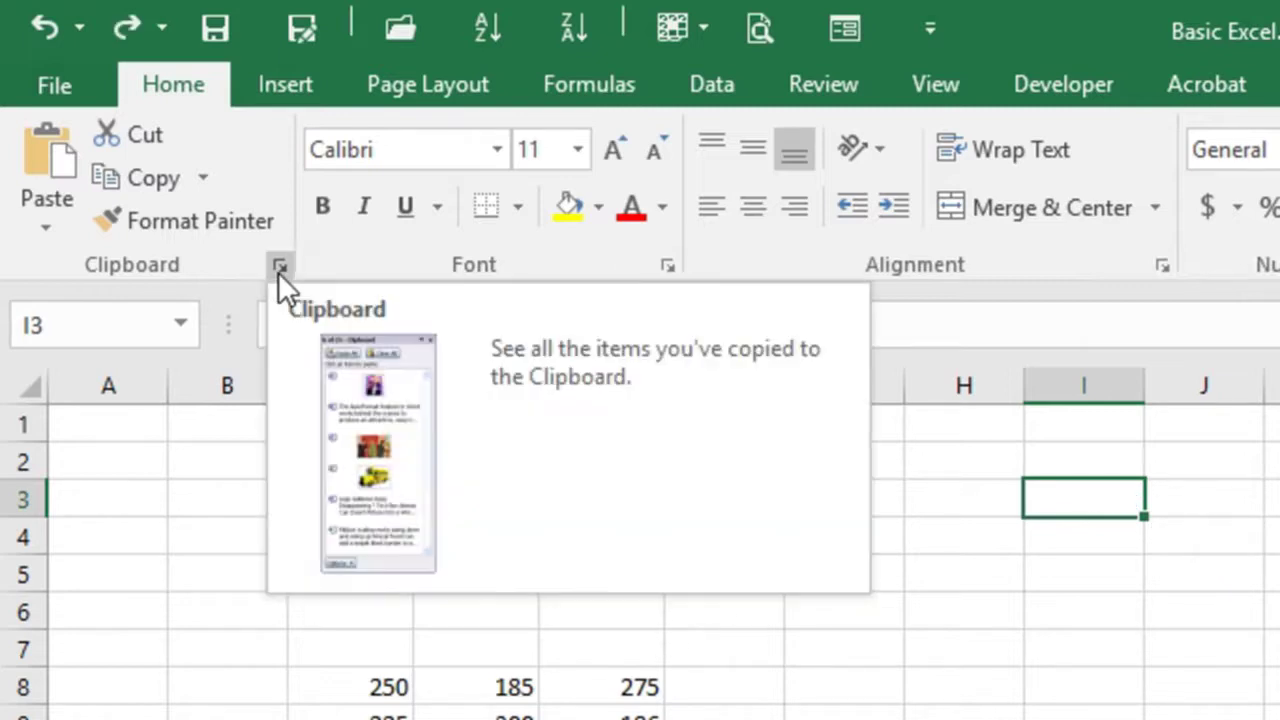
Step: Show the Office Clipboard contents and collect the values of cells E3, D9 and E11 by copying each one
{"action": "left_click", "coordinate": [280, 267]}
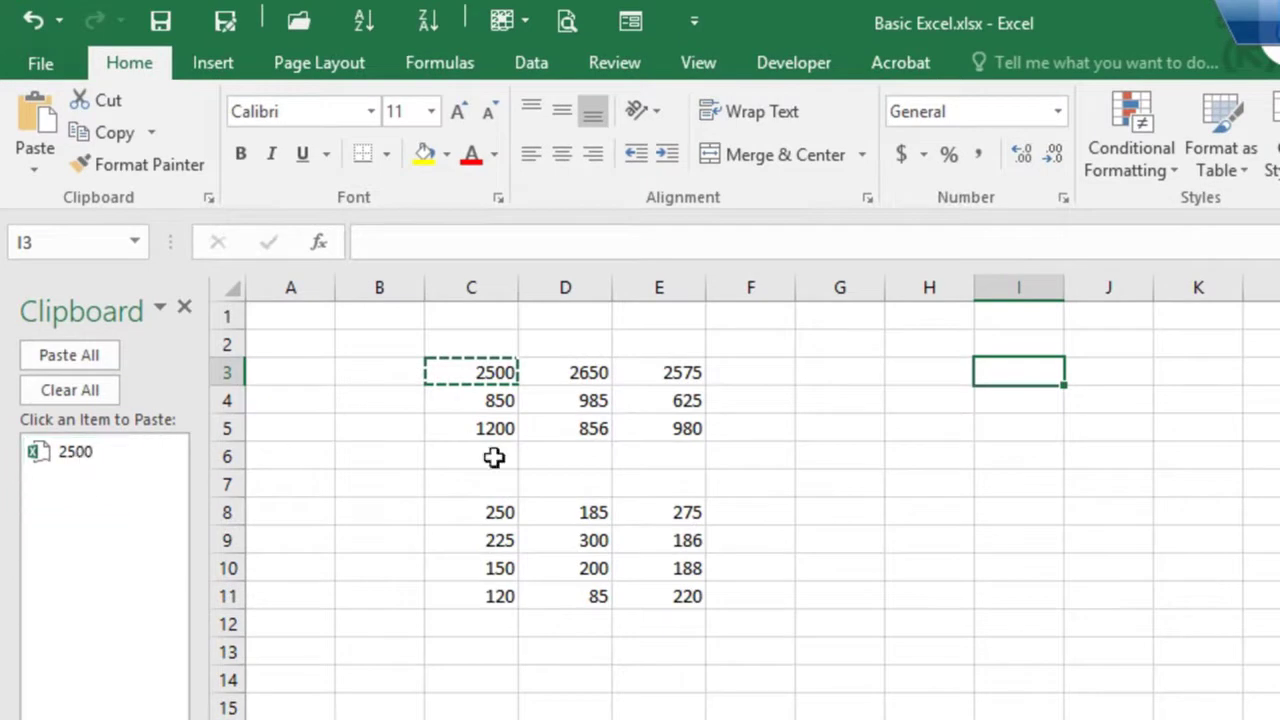
{"action": "left_click", "coordinate": [675, 369]}
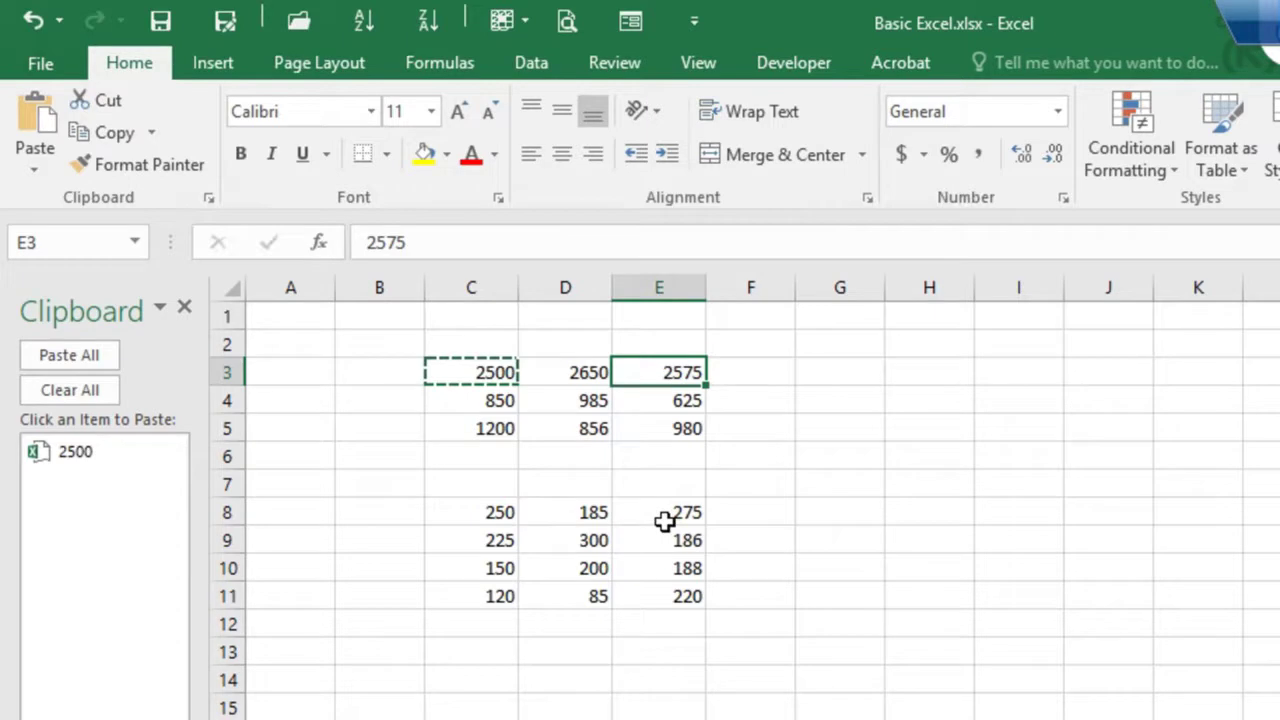
{"action": "key", "text": "ctrl+c"}
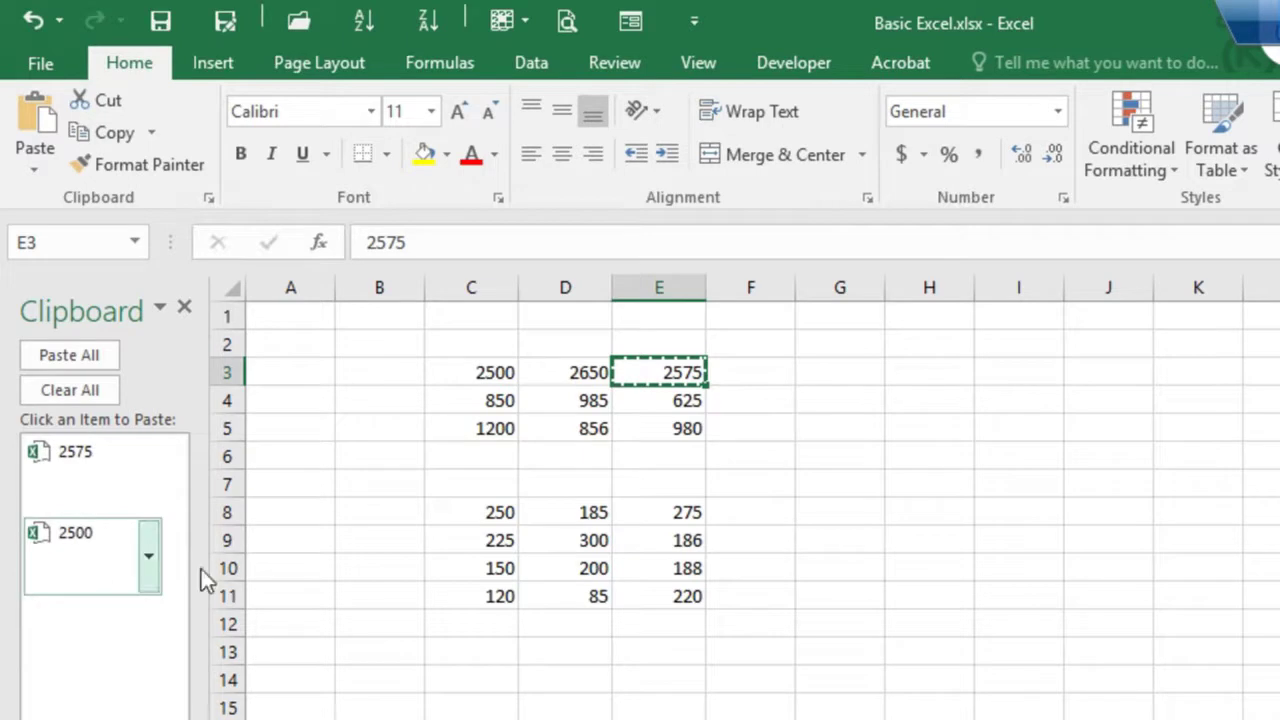
{"action": "left_click", "coordinate": [567, 542]}
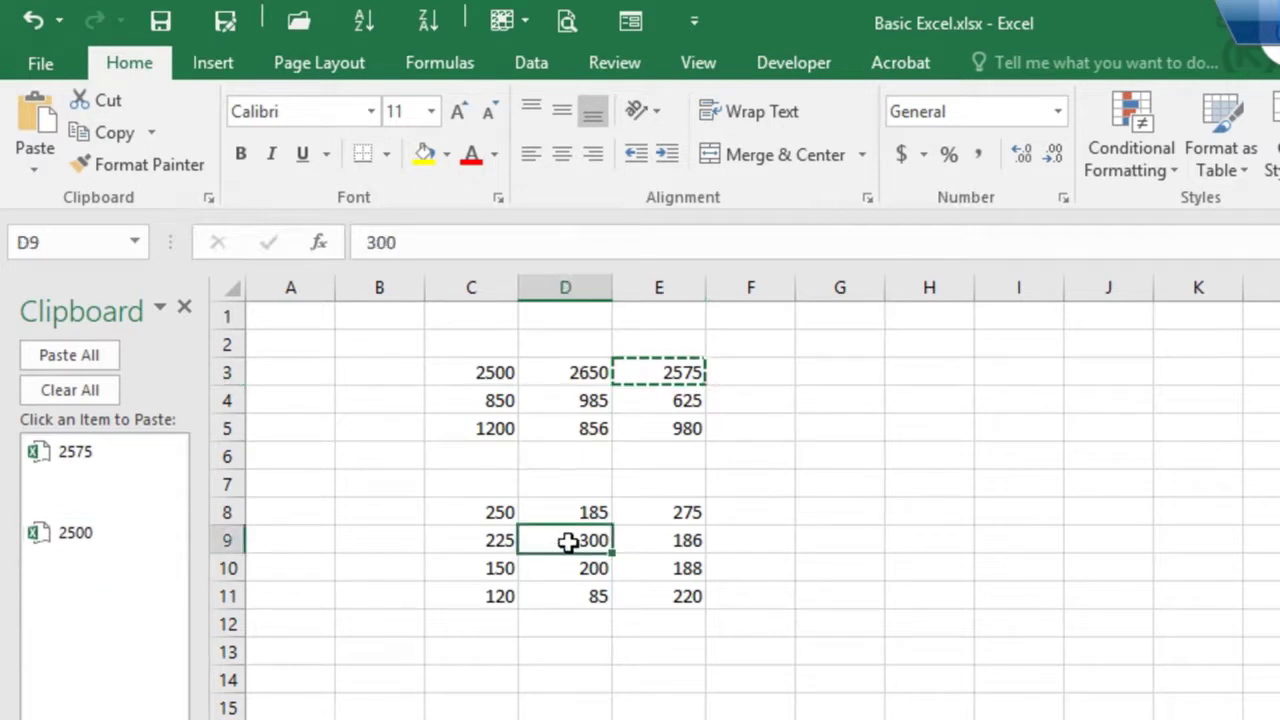
{"action": "key", "text": "ctrl+c"}
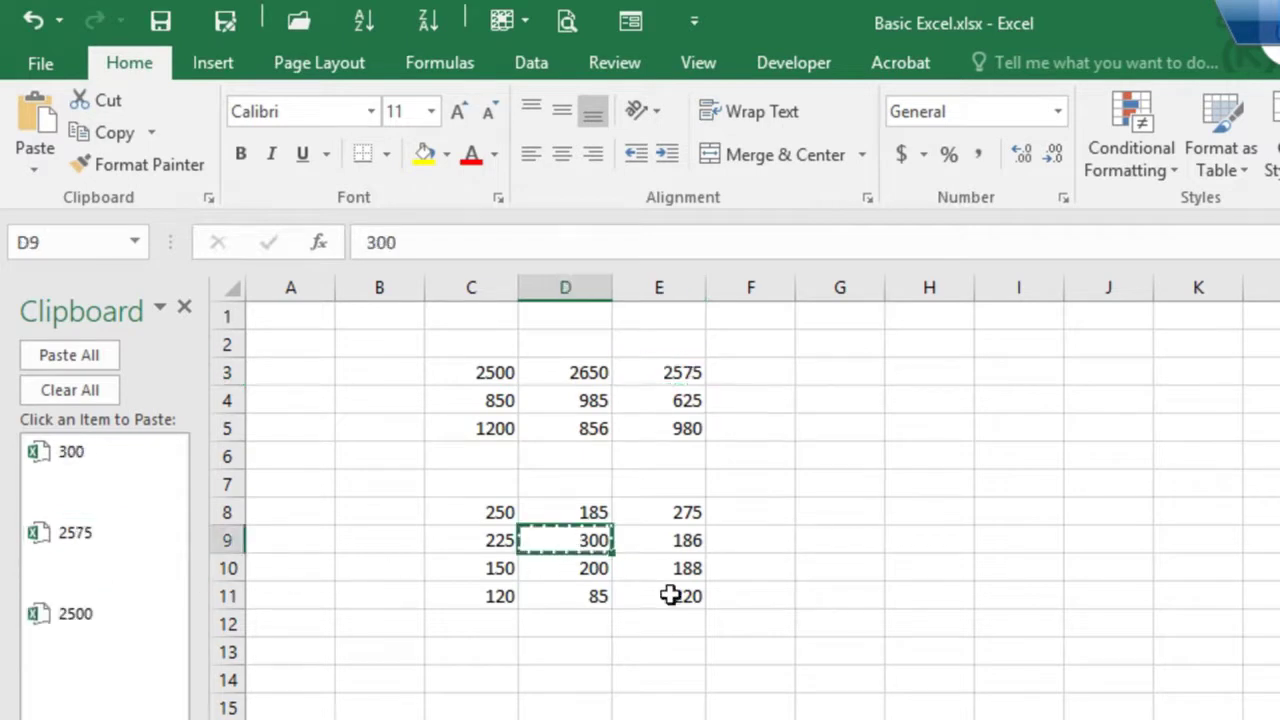
{"action": "left_click", "coordinate": [668, 597]}
{"action": "key", "text": "ctrl+c"}
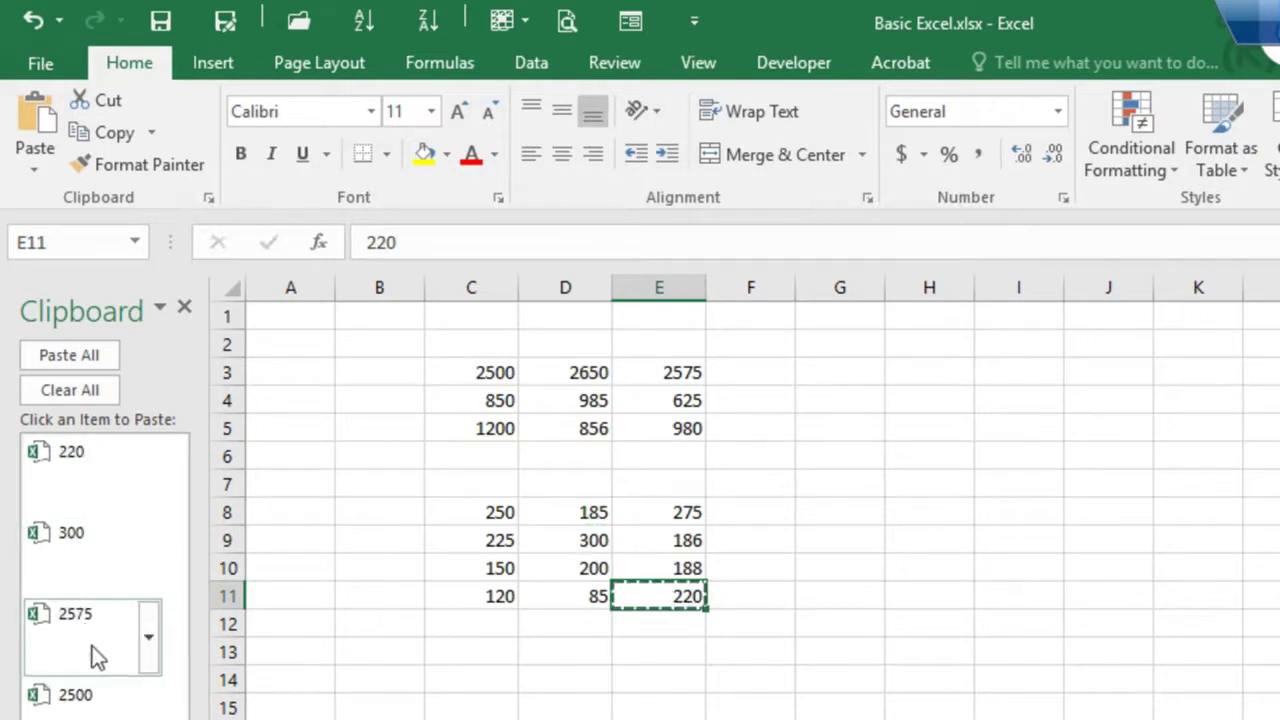
Step: Paste the collected clipboard item 2575 into cell K3 and the item 220 into cell K4
{"action": "left_click", "coordinate": [1203, 371]}
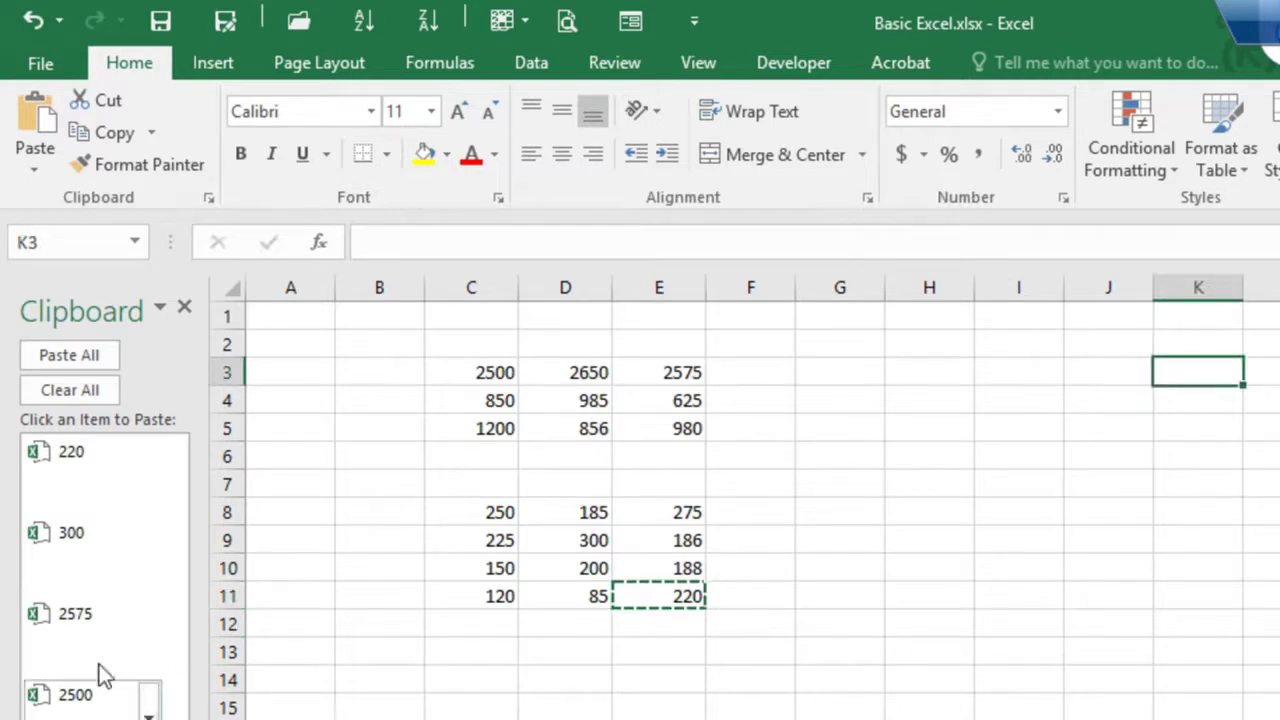
{"action": "left_click", "coordinate": [148, 645]}
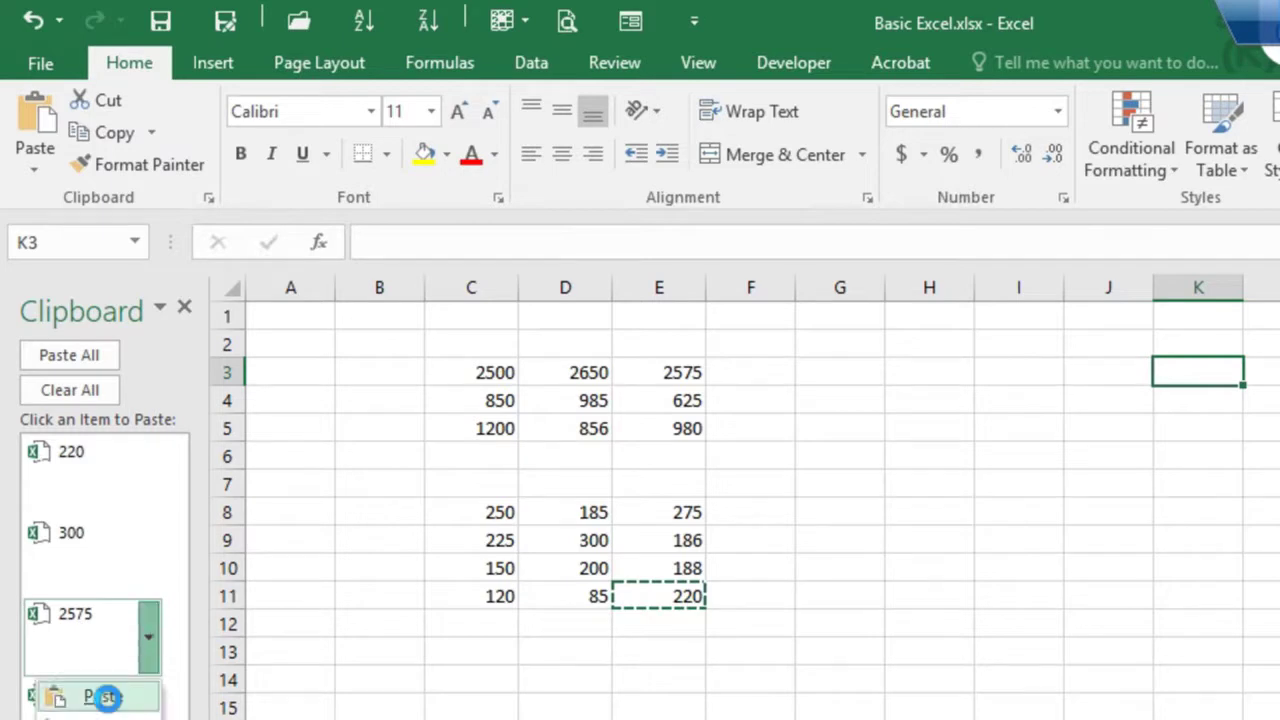
{"action": "left_click", "coordinate": [104, 697]}
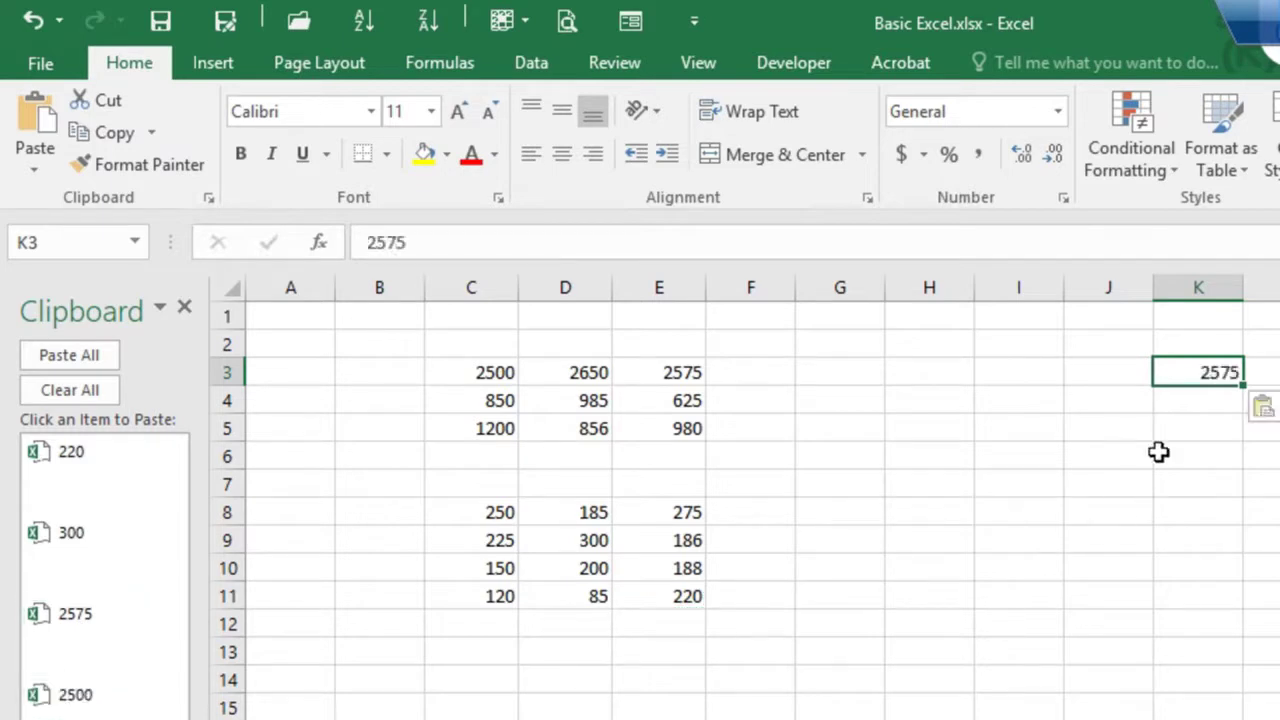
{"action": "left_click", "coordinate": [1187, 408]}
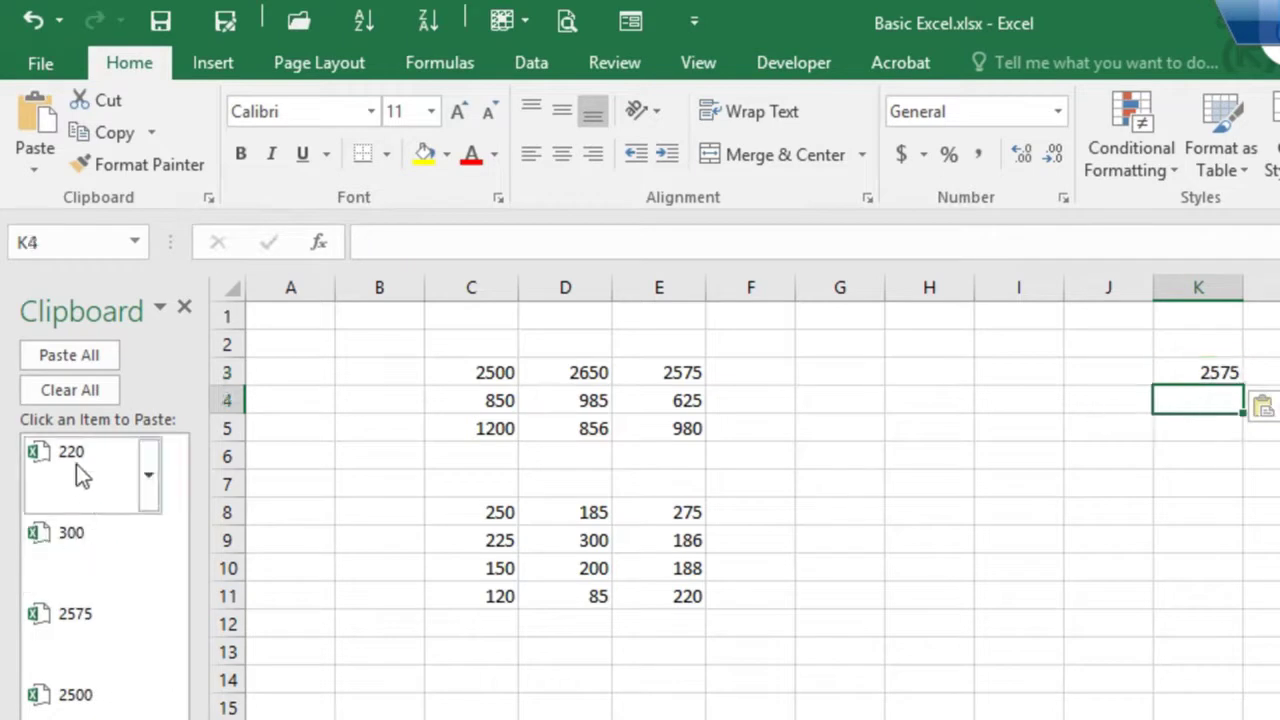
{"action": "left_click", "coordinate": [149, 474]}
{"action": "left_click", "coordinate": [92, 536]}
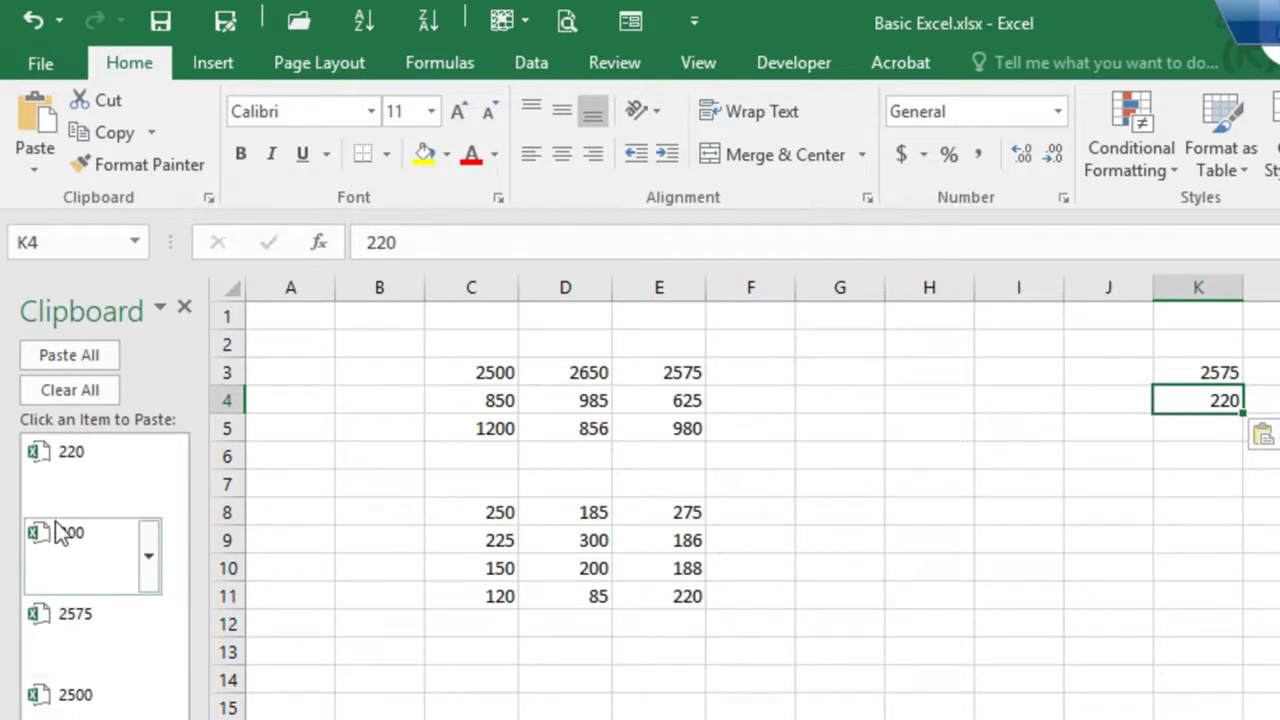
Step: Close and reopen the Clipboard pane, and make K5 the active cell
{"action": "left_click", "coordinate": [185, 310]}
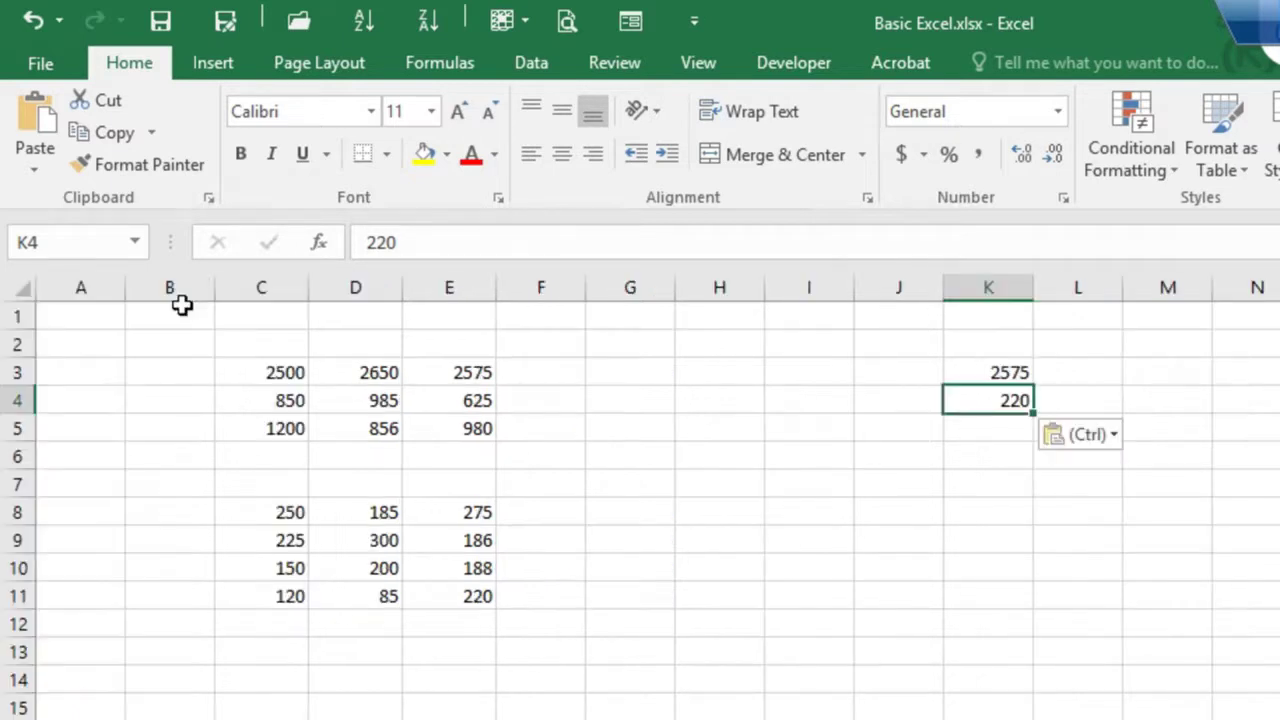
{"action": "left_click", "coordinate": [209, 198]}
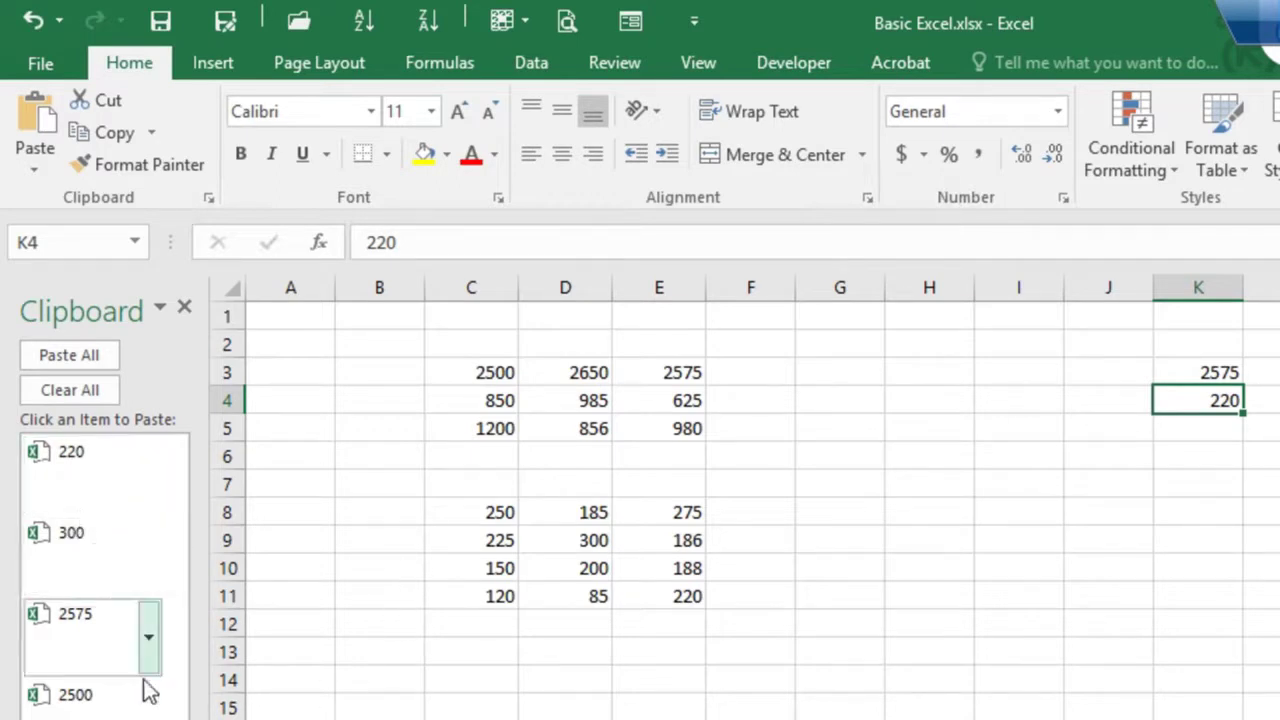
{"action": "key", "text": "Return"}
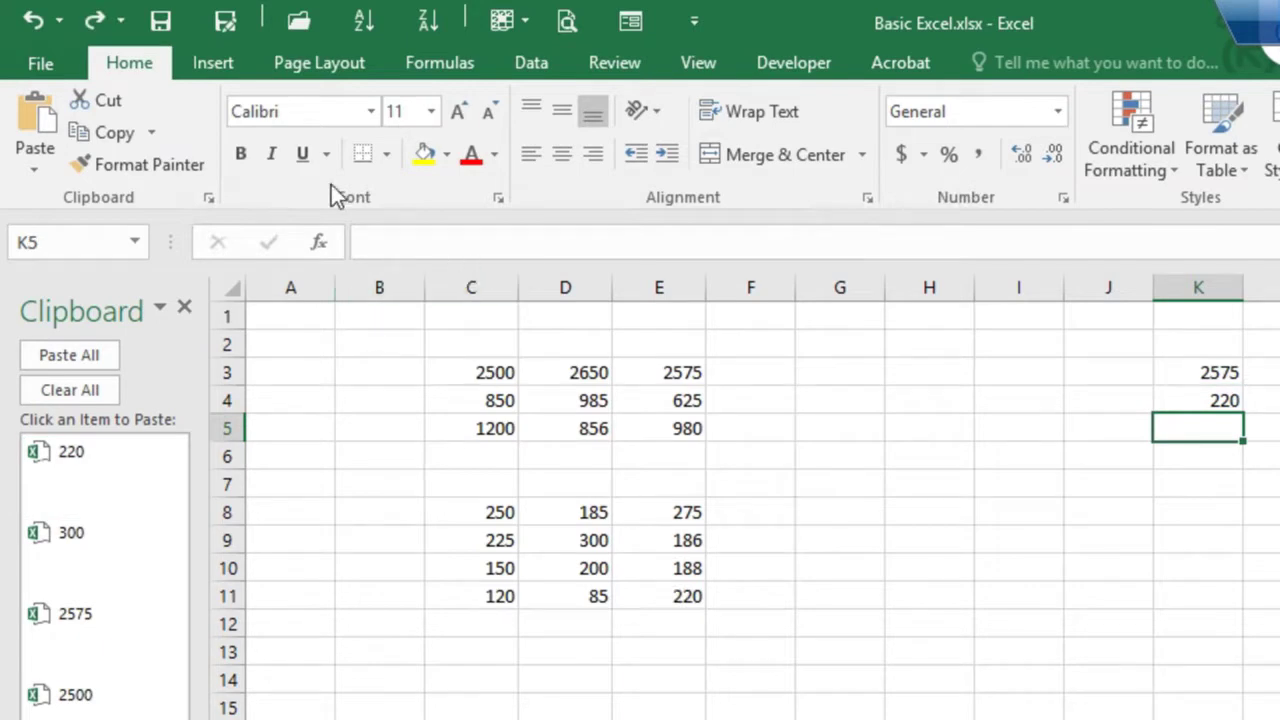
Step: Review the font and text alignment settings for cell K5 in Format Cells, closing it without changes
{"action": "left_click", "coordinate": [499, 200]}
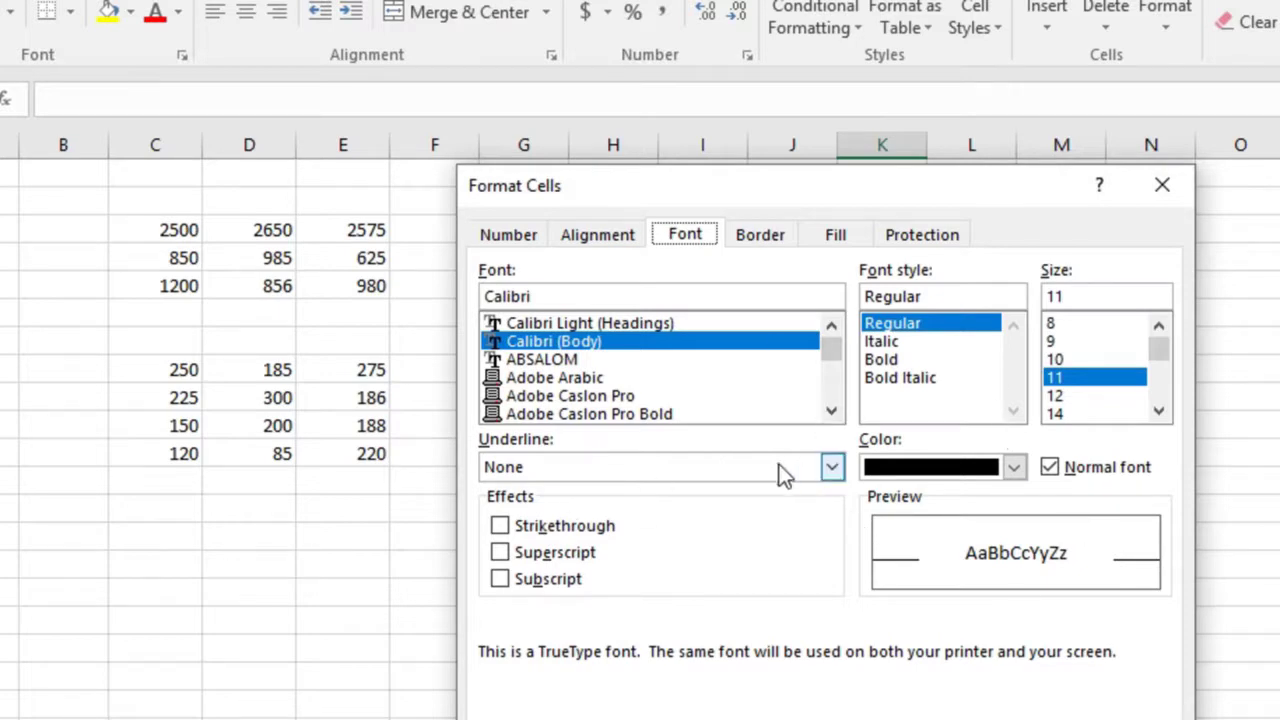
{"action": "key", "text": "Escape"}
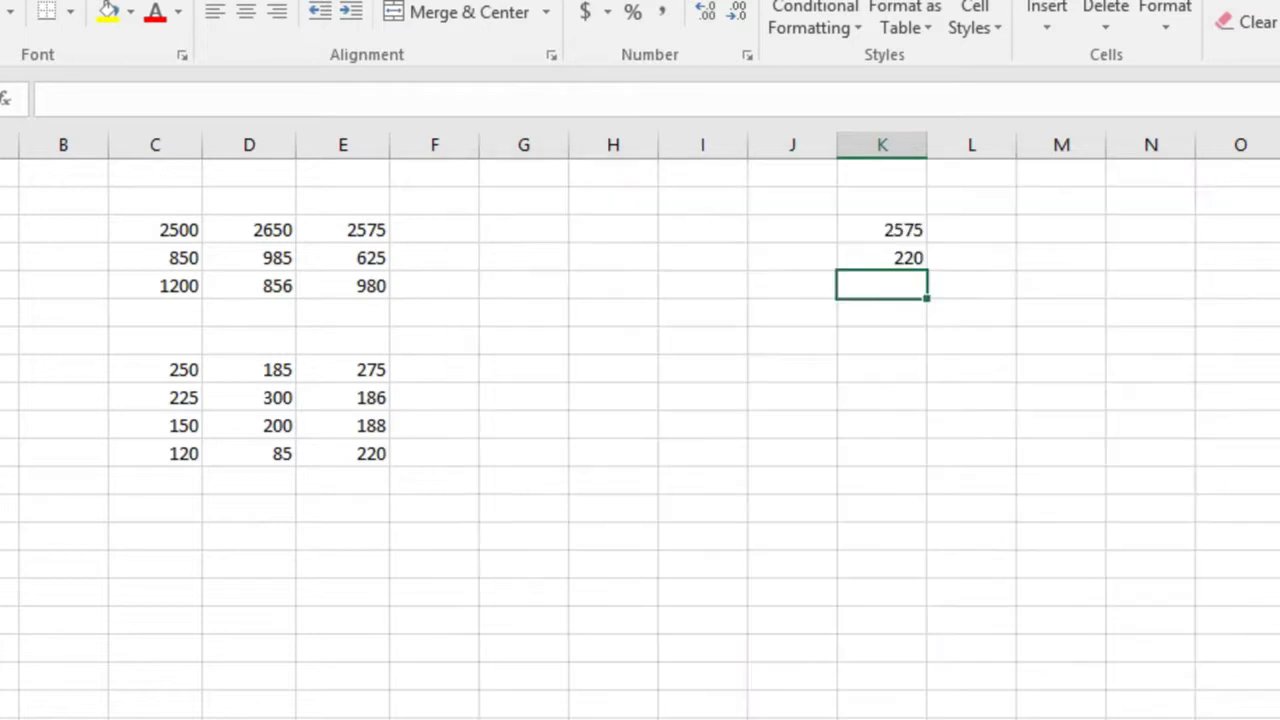
{"action": "left_click", "coordinate": [552, 57]}
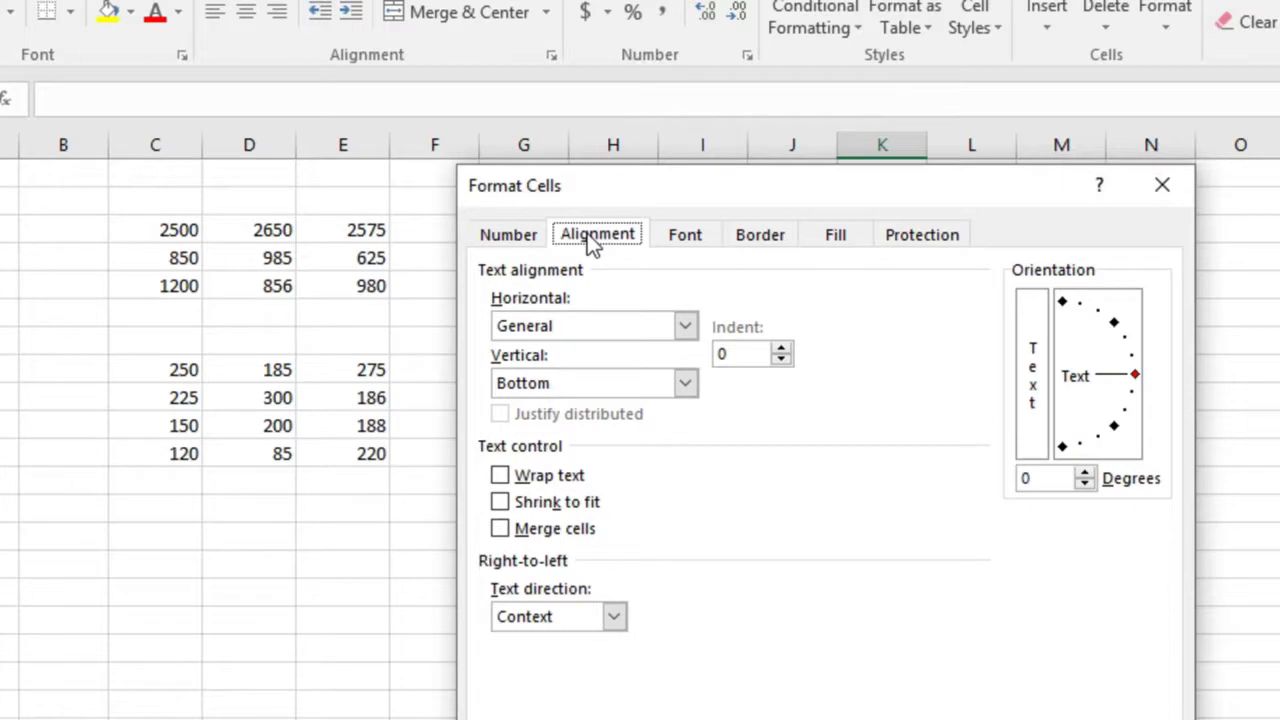
{"action": "left_click", "coordinate": [685, 239]}
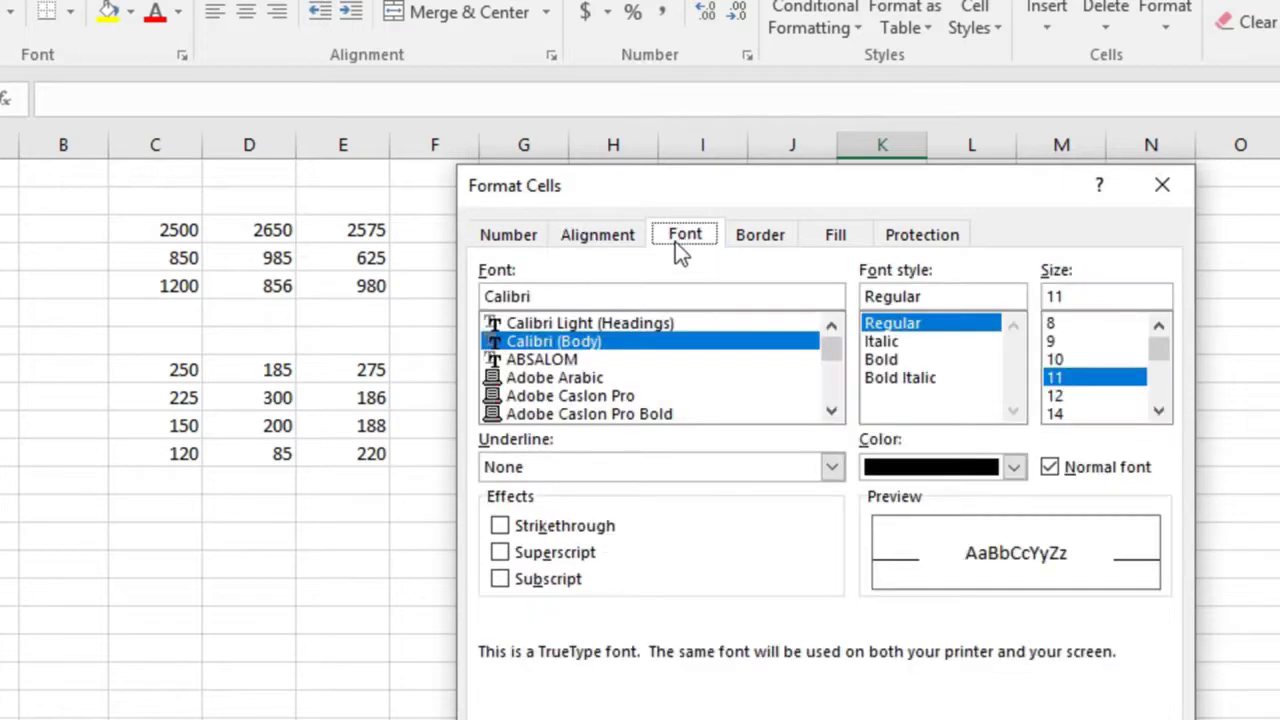
{"action": "left_click", "coordinate": [605, 242]}
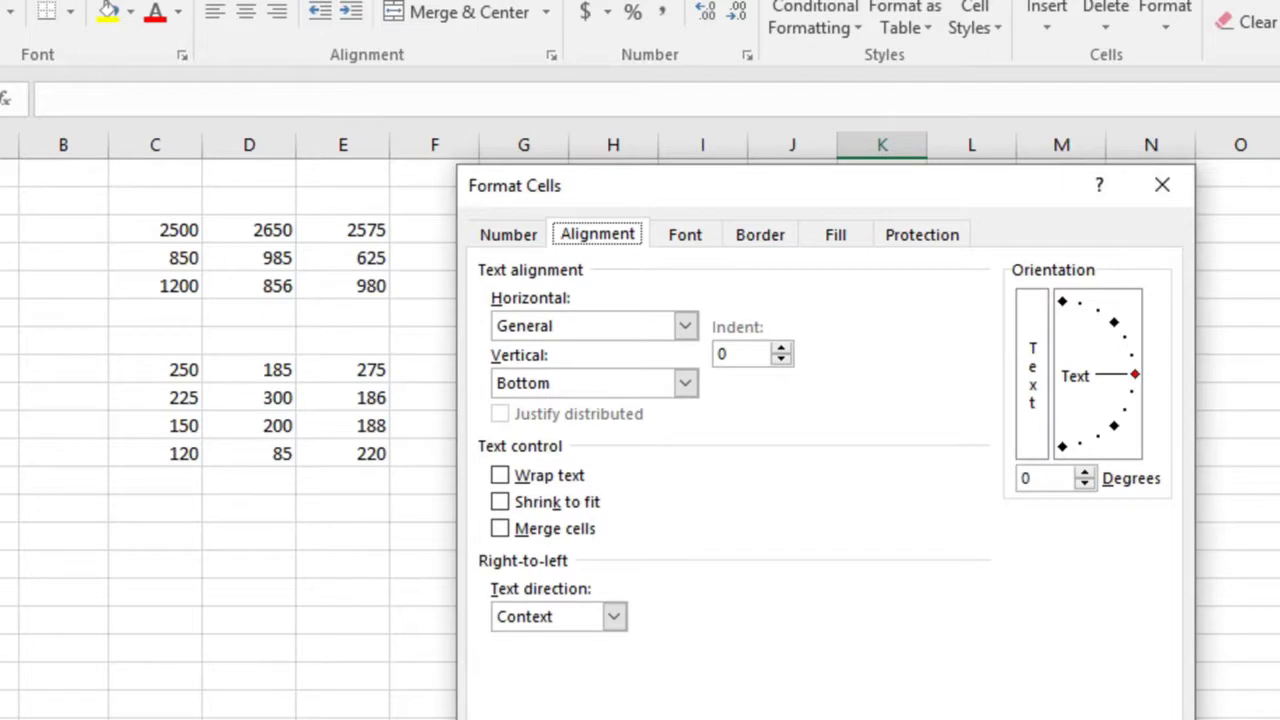
{"action": "key", "text": "Escape"}
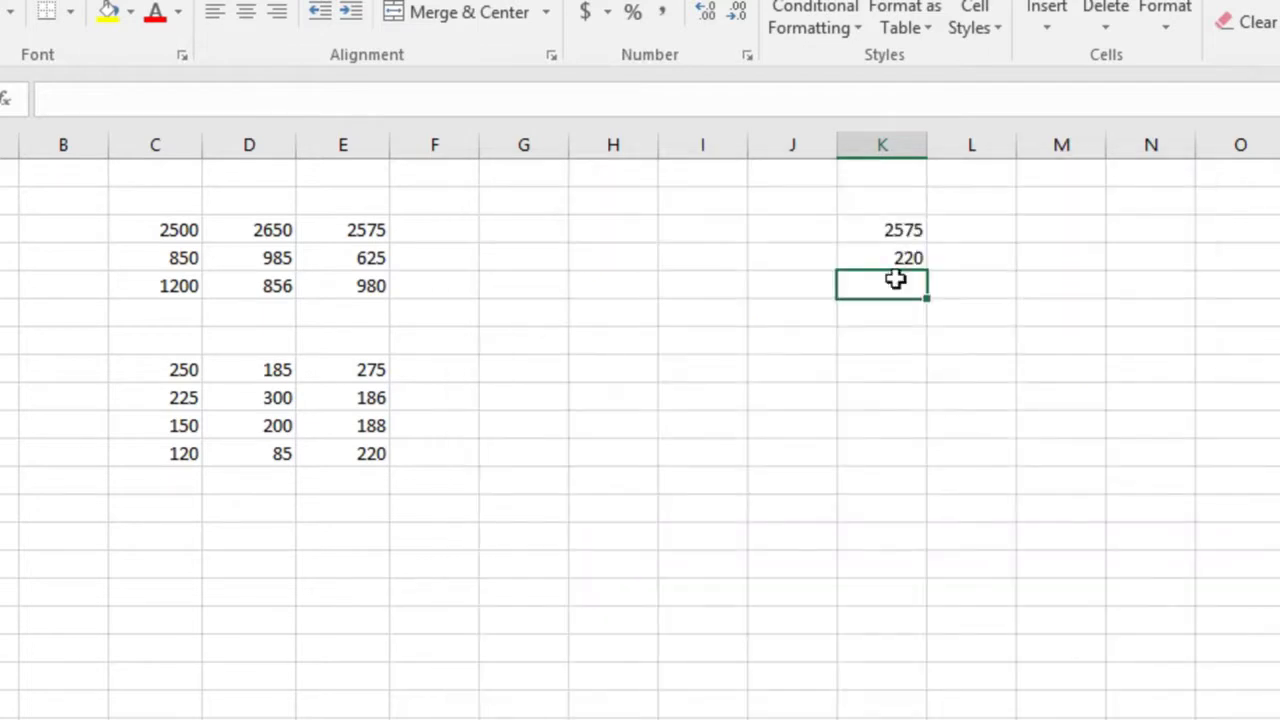
Step: Examine the number format categories for cell K5 in Format Cells, alongside its alignment and font settings, and close it without changes
{"action": "left_click", "coordinate": [748, 57]}
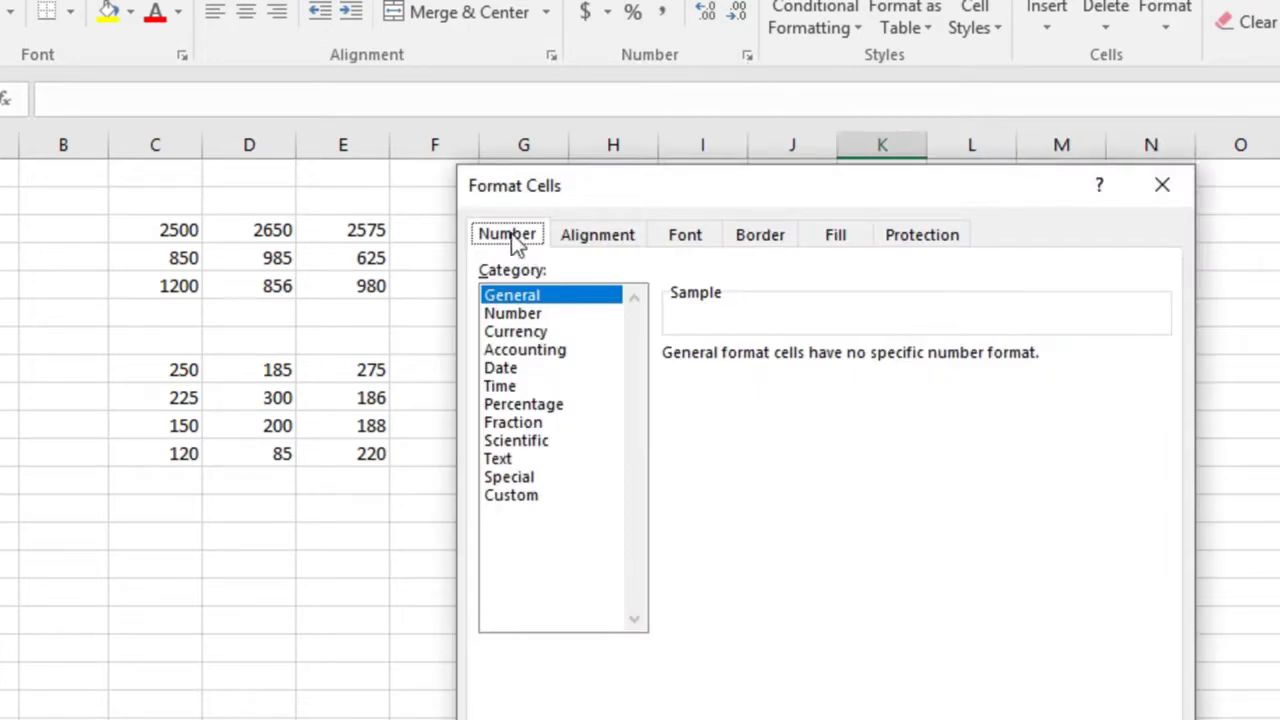
{"action": "left_click", "coordinate": [597, 235]}
{"action": "left_click", "coordinate": [686, 236]}
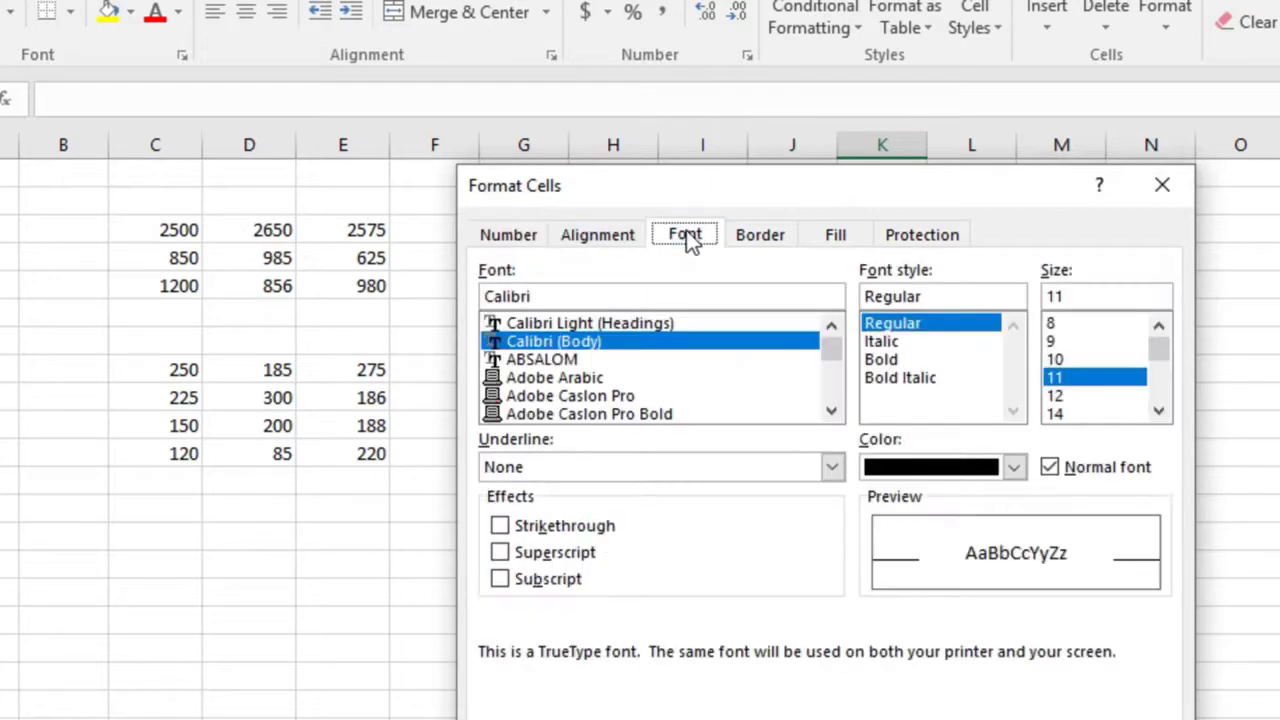
{"action": "left_click", "coordinate": [507, 235]}
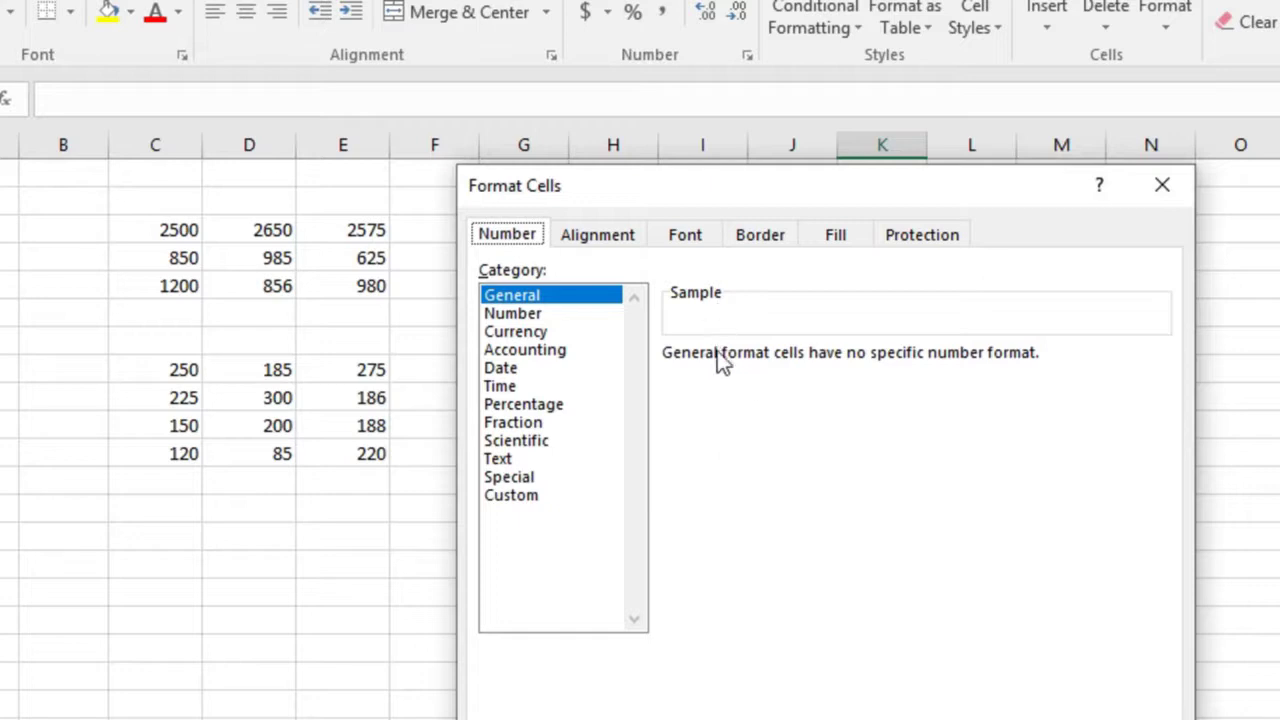
{"action": "key", "text": "Tab"}
{"action": "key", "text": "Escape"}
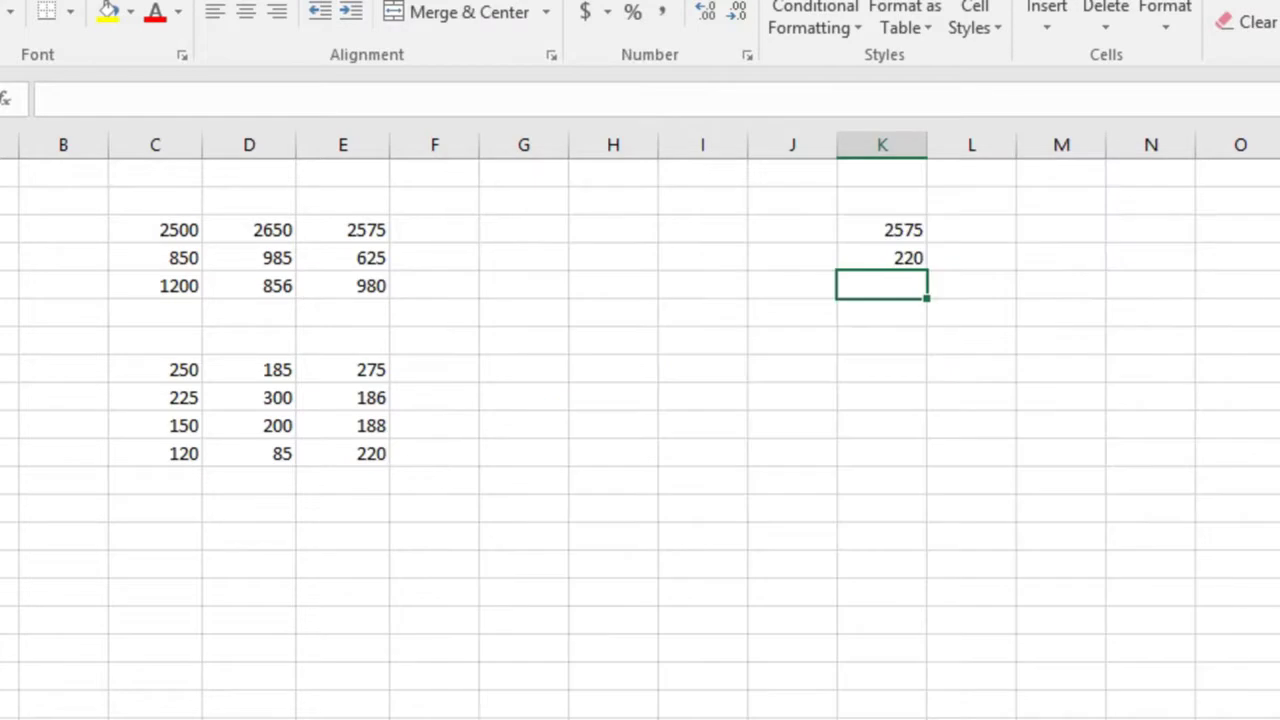
Step: Open Format Cells for cell E3 and review its number, alignment, font and border settings
{"action": "right_click", "coordinate": [604, 288]}
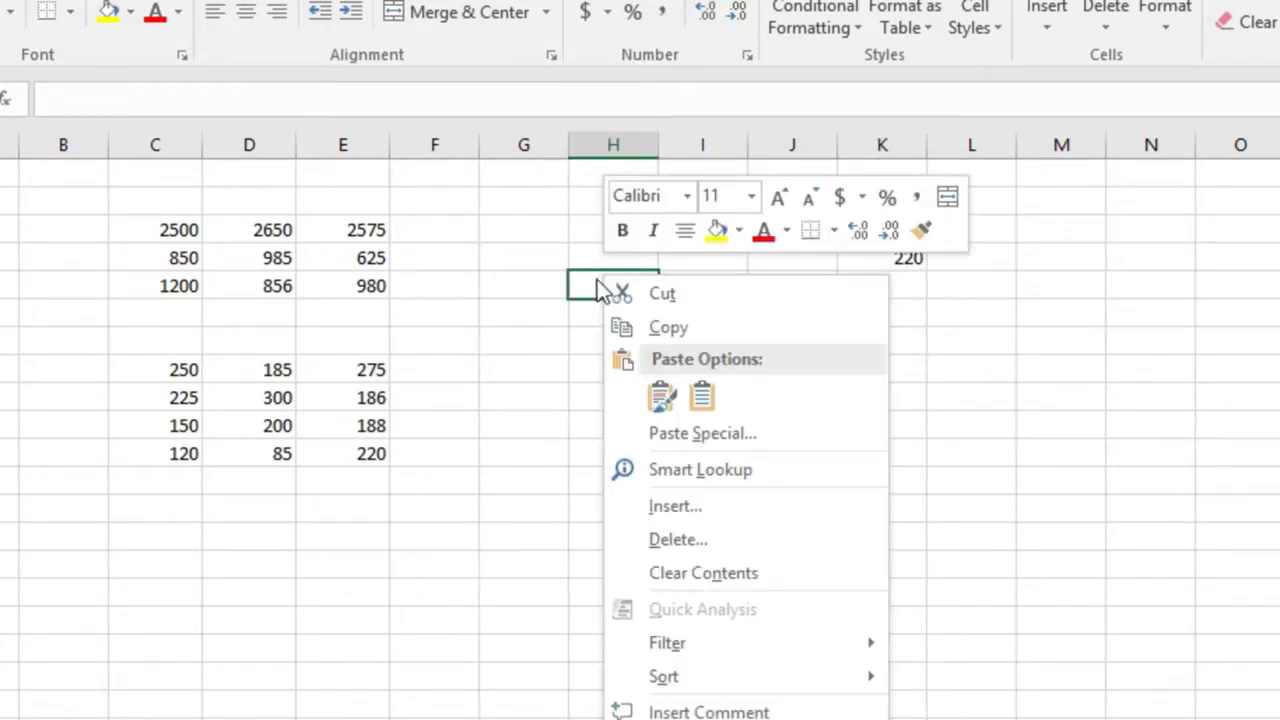
{"action": "right_click", "coordinate": [364, 228]}
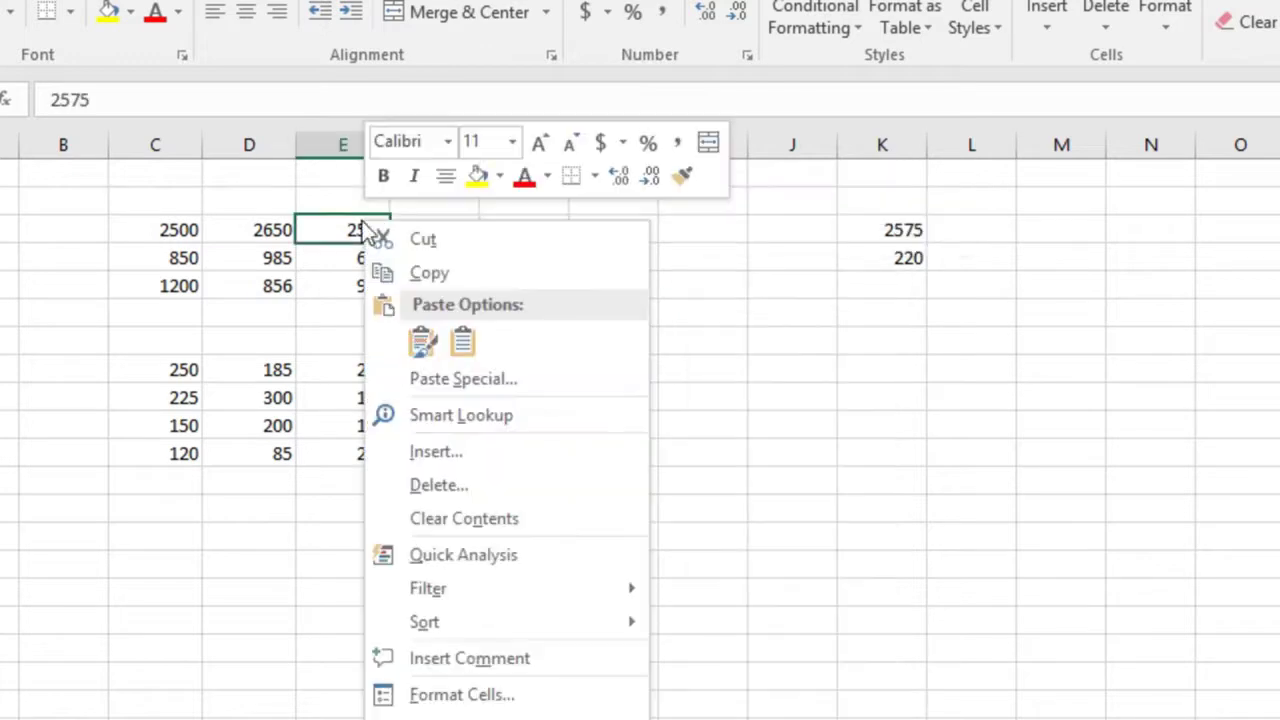
{"action": "left_click", "coordinate": [456, 695]}
{"action": "left_click_drag", "start_coordinate": [413, 235], "coordinate": [409, 136]}
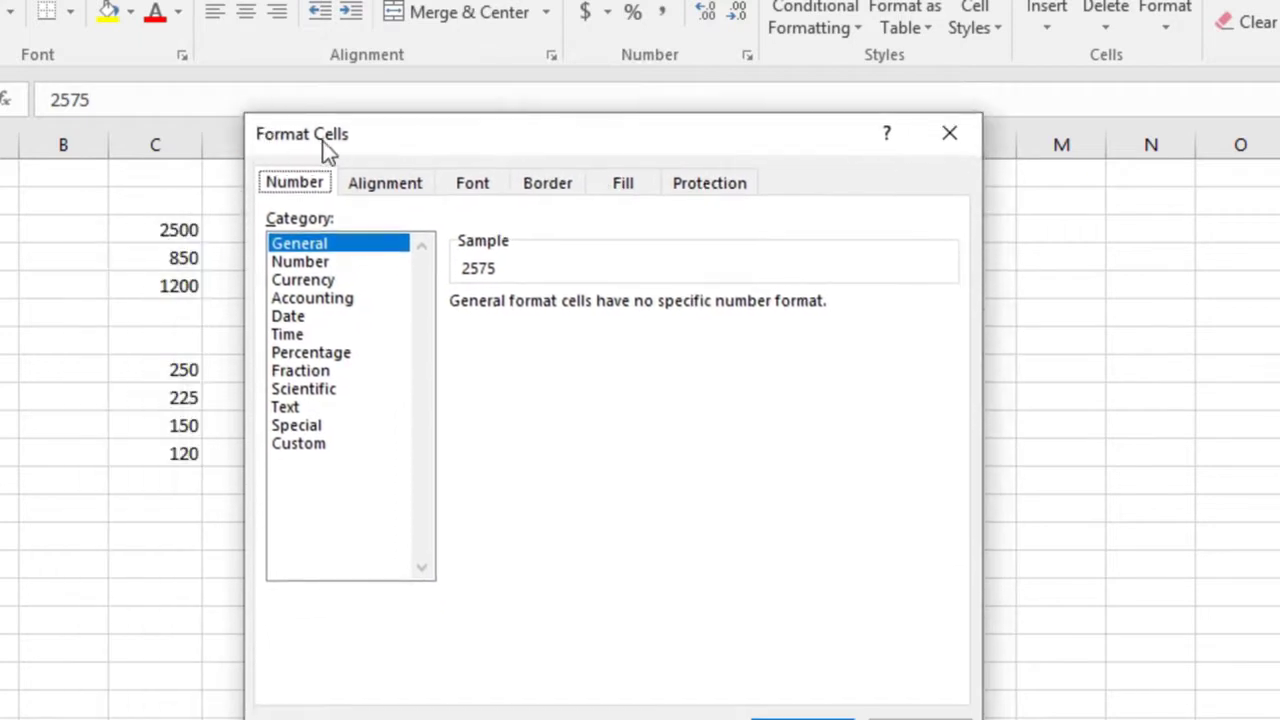
{"action": "left_click", "coordinate": [348, 191]}
{"action": "left_click", "coordinate": [476, 190]}
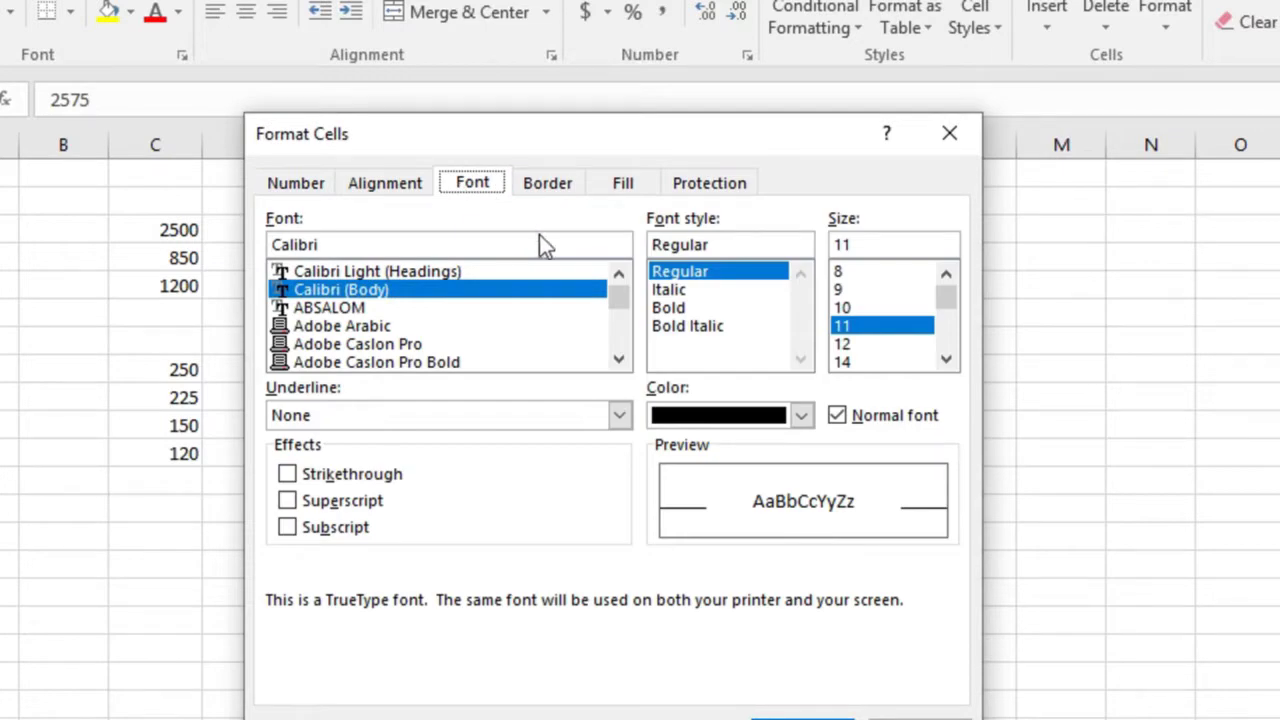
{"action": "left_click", "coordinate": [549, 183]}
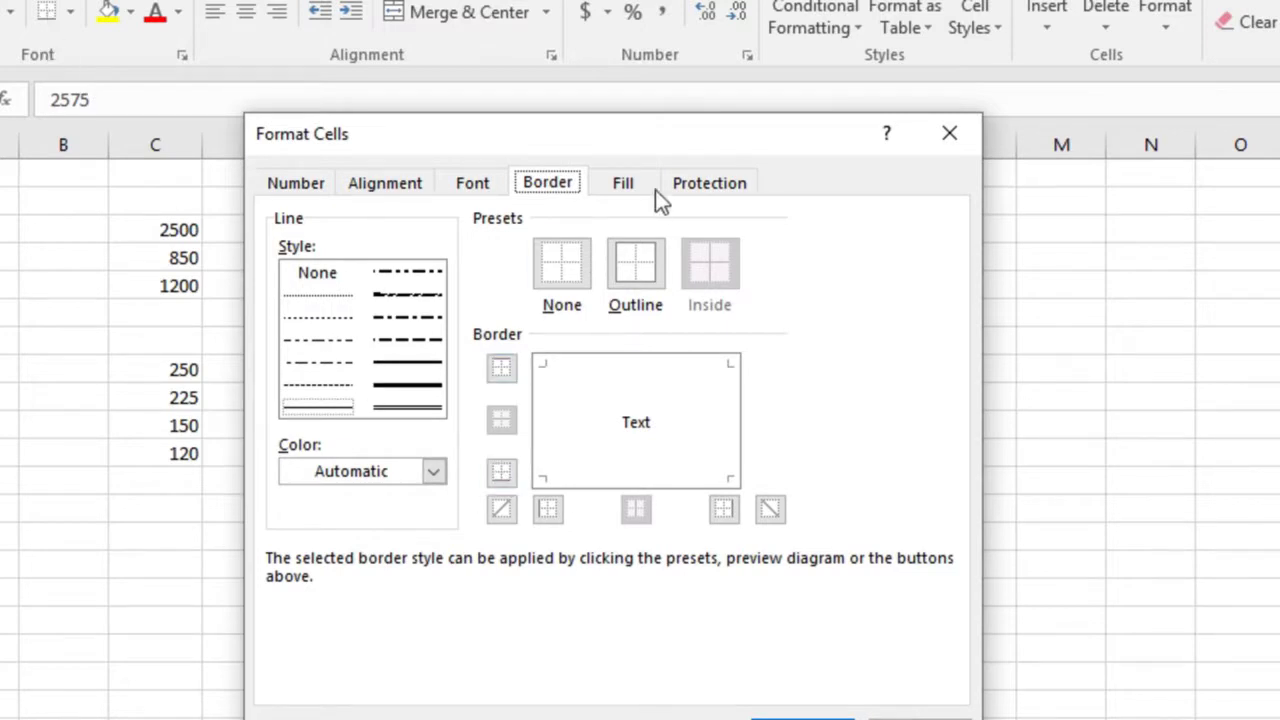
Step: Choose a light gray background fill for cell E3 and view its protection settings
{"action": "left_click", "coordinate": [627, 186]}
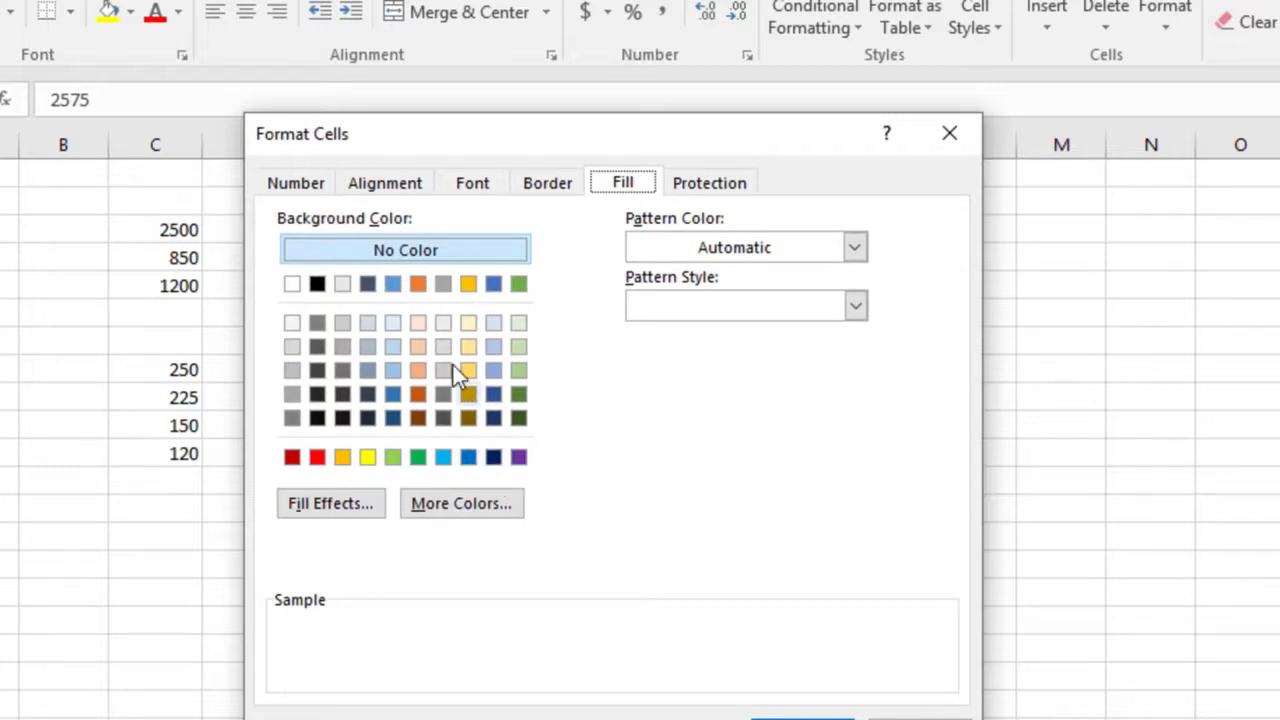
{"action": "left_click", "coordinate": [442, 323]}
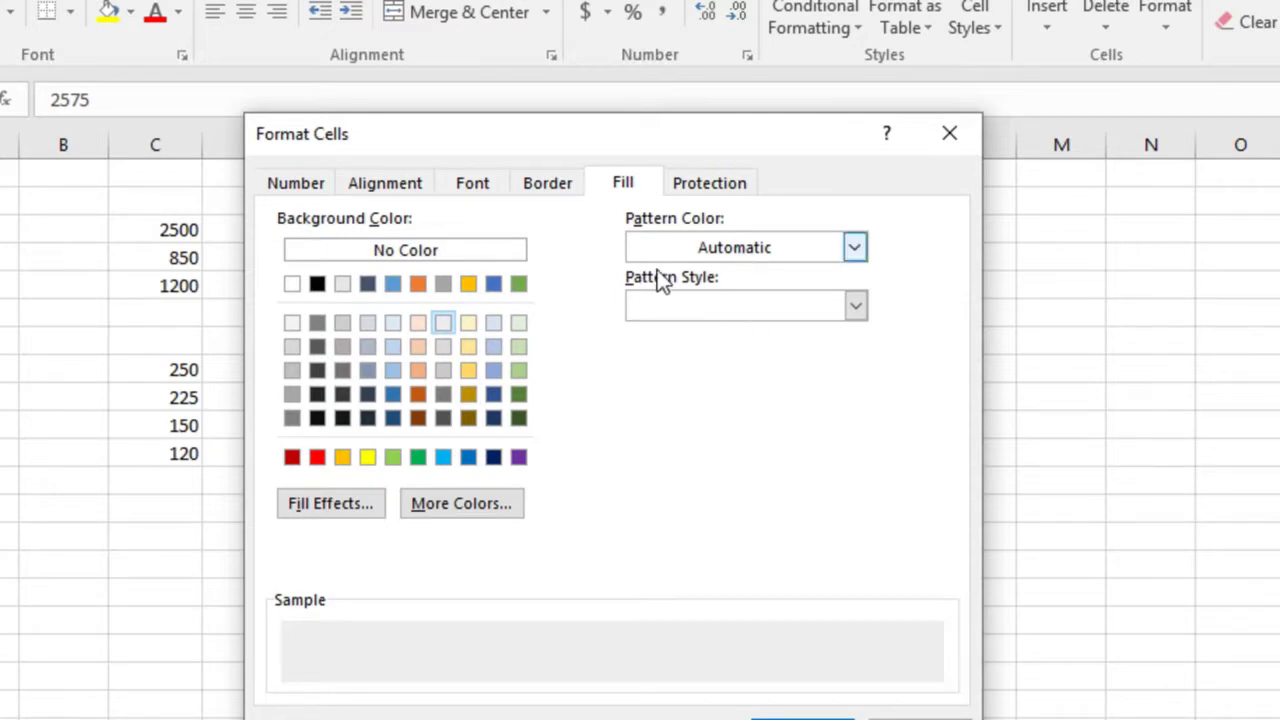
{"action": "left_click", "coordinate": [726, 185]}
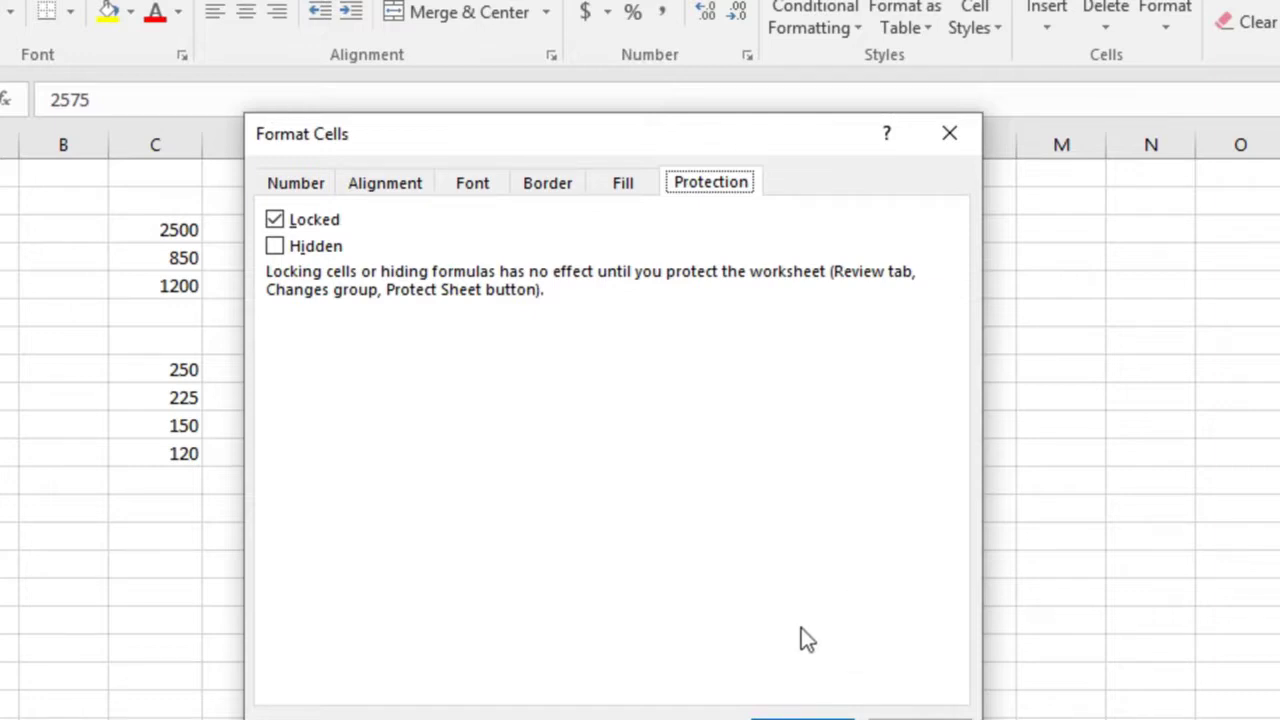
Step: Apply a purple dash-dot border to all four sides of cell E3 and confirm the formatting
{"action": "left_click", "coordinate": [621, 188]}
{"action": "left_click", "coordinate": [549, 185]}
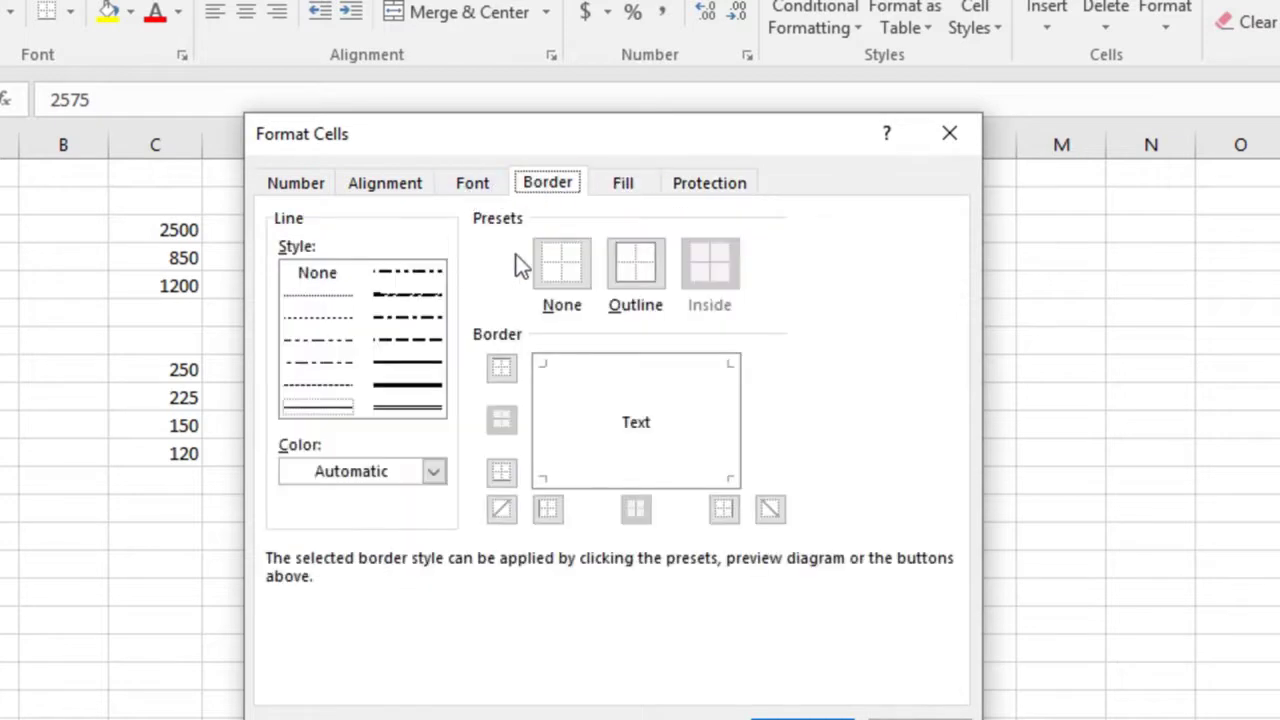
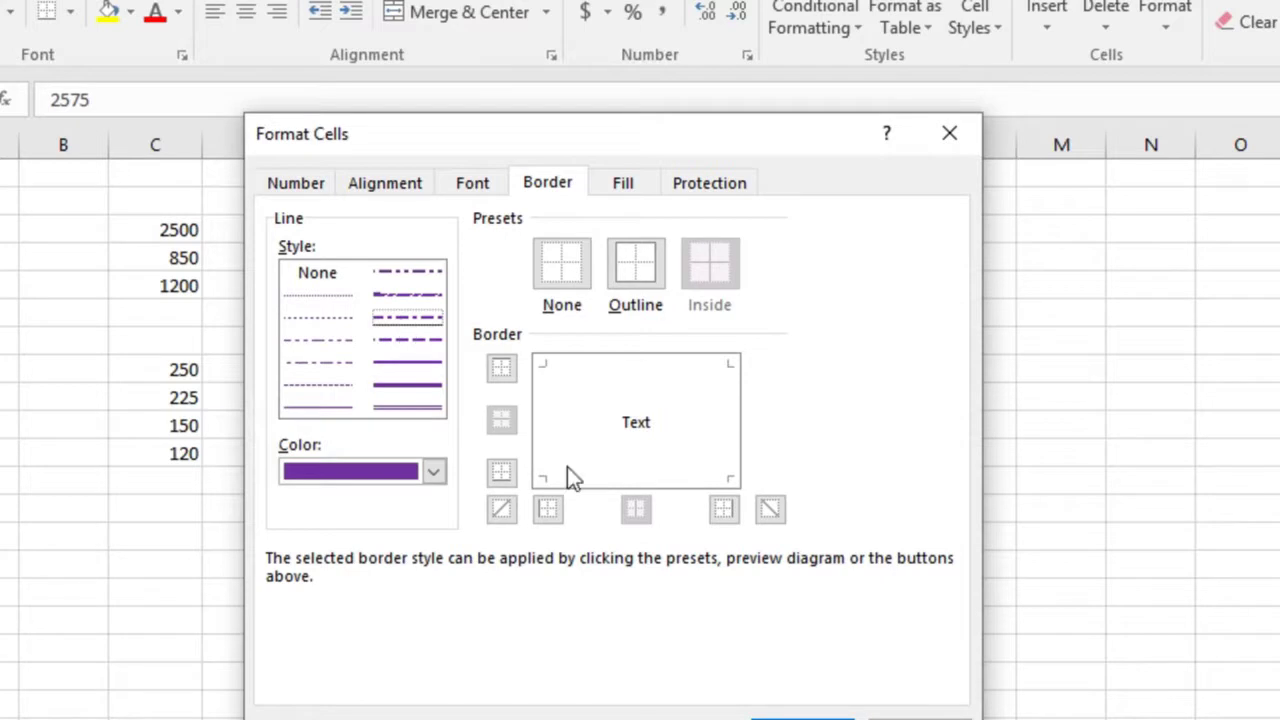
{"action": "left_click", "coordinate": [645, 367]}
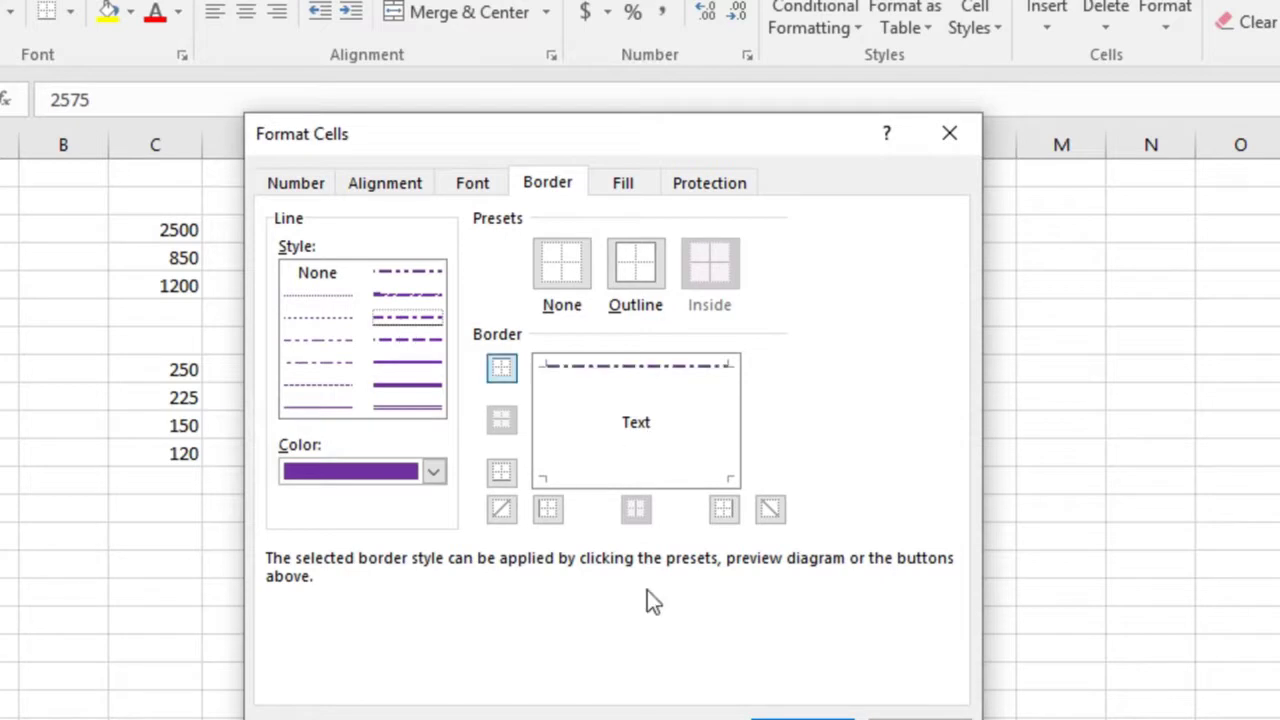
{"action": "left_click", "coordinate": [625, 479]}
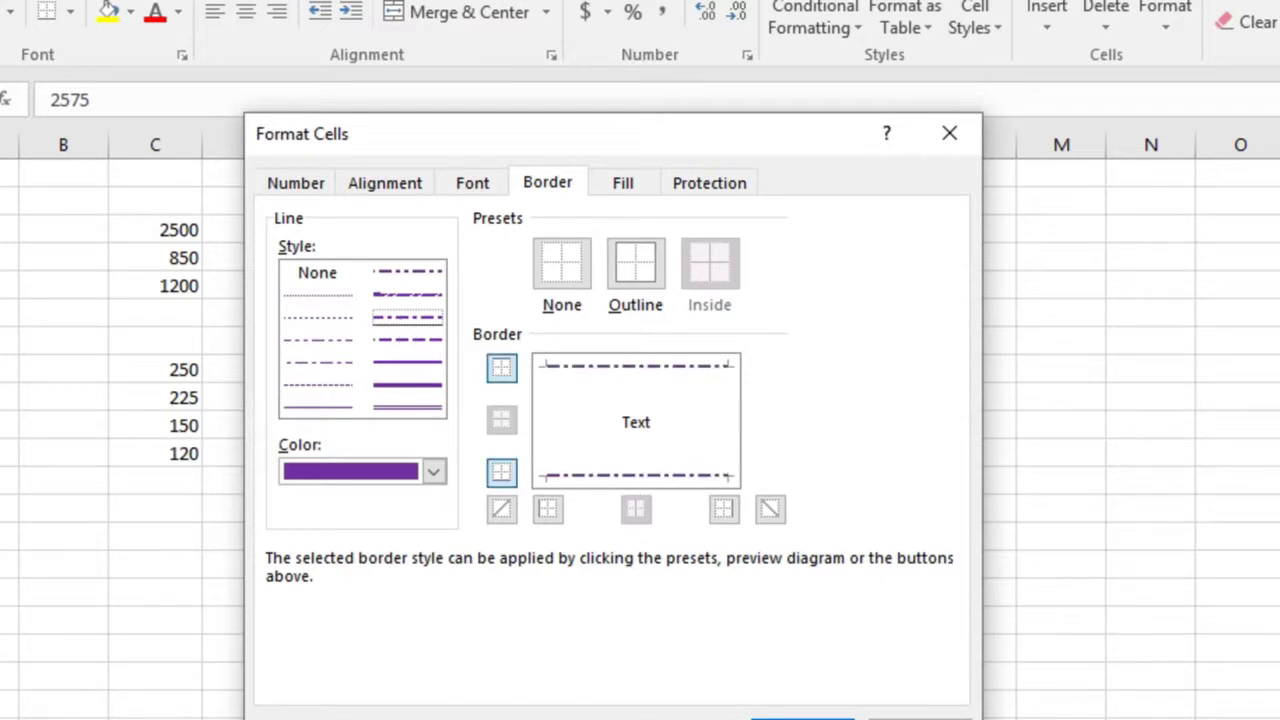
{"action": "left_click", "coordinate": [545, 435]}
{"action": "left_click", "coordinate": [737, 425]}
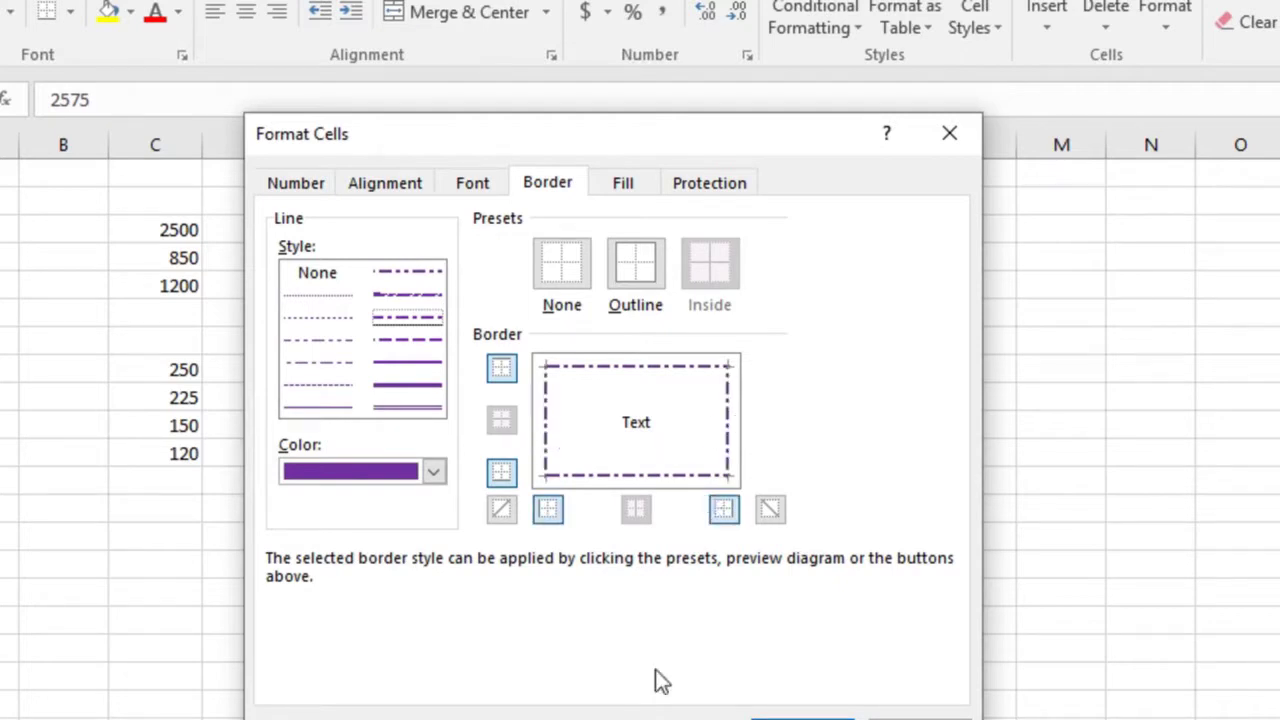
{"action": "left_click", "coordinate": [802, 716]}
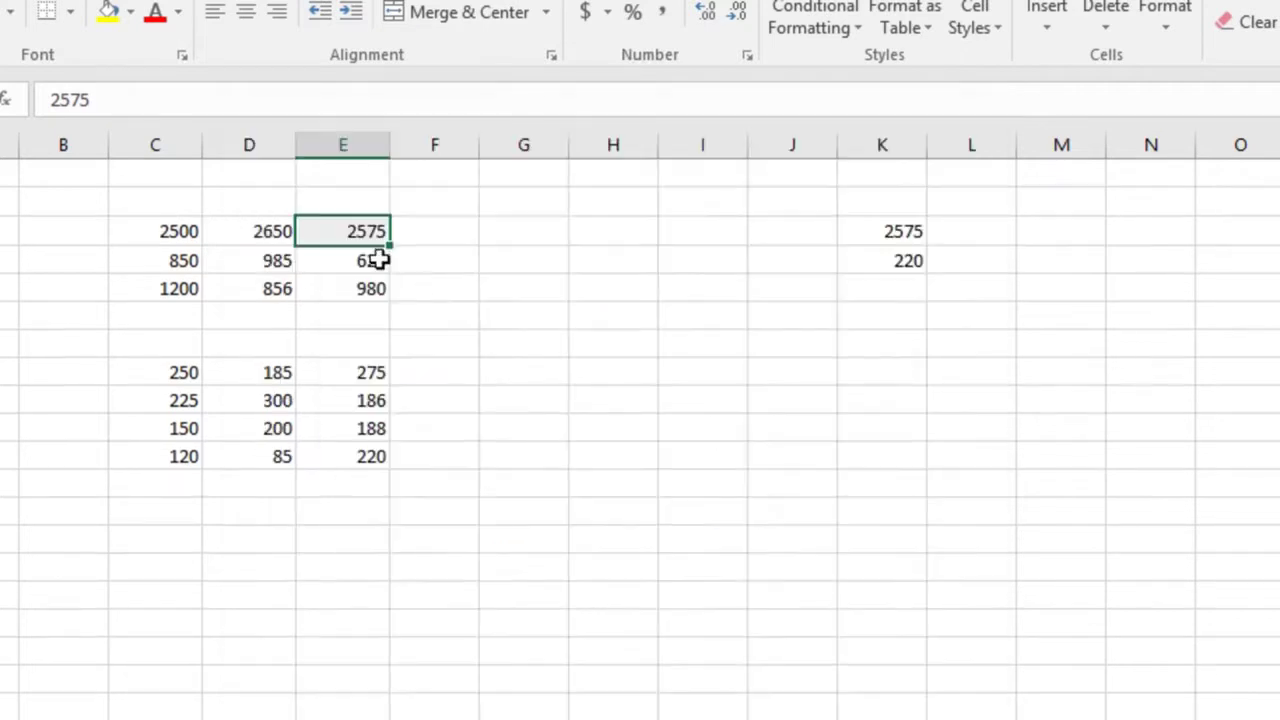
{"action": "left_click", "coordinate": [454, 268]}
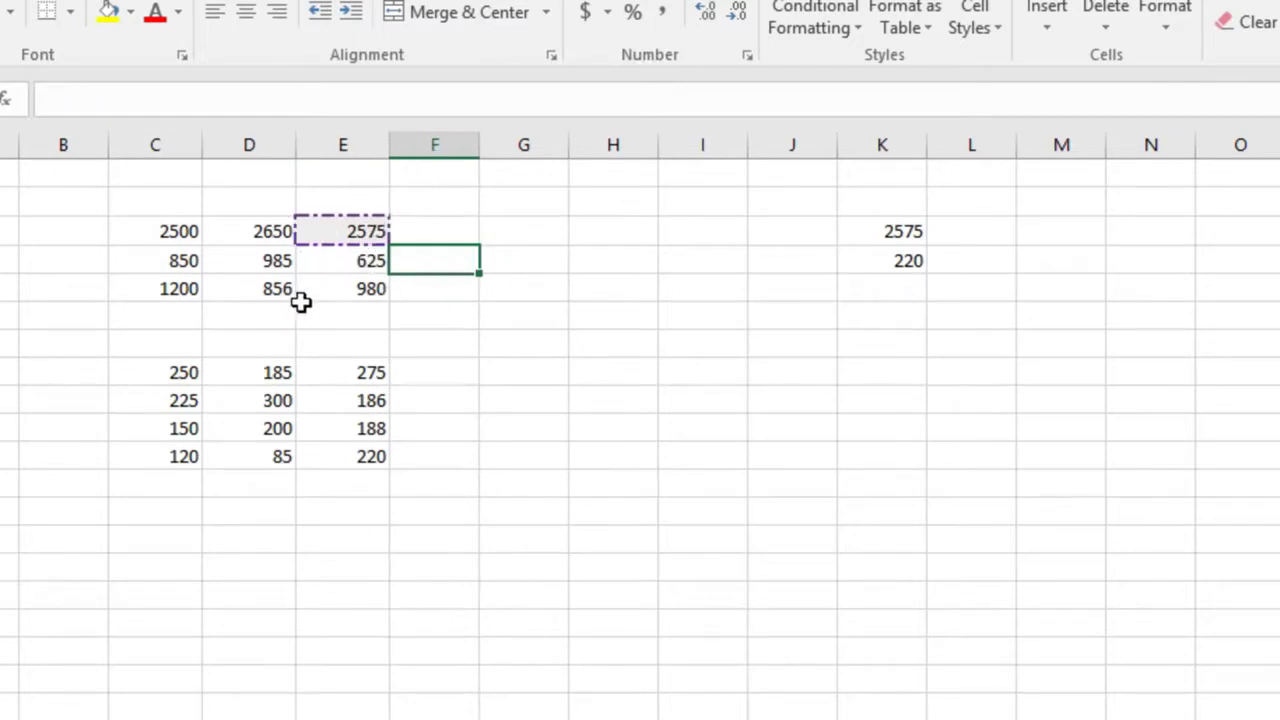
Step: Remove the top and bottom borders from cell E3 in Format Cells
{"action": "left_click", "coordinate": [324, 232]}
{"action": "right_click", "coordinate": [324, 233]}
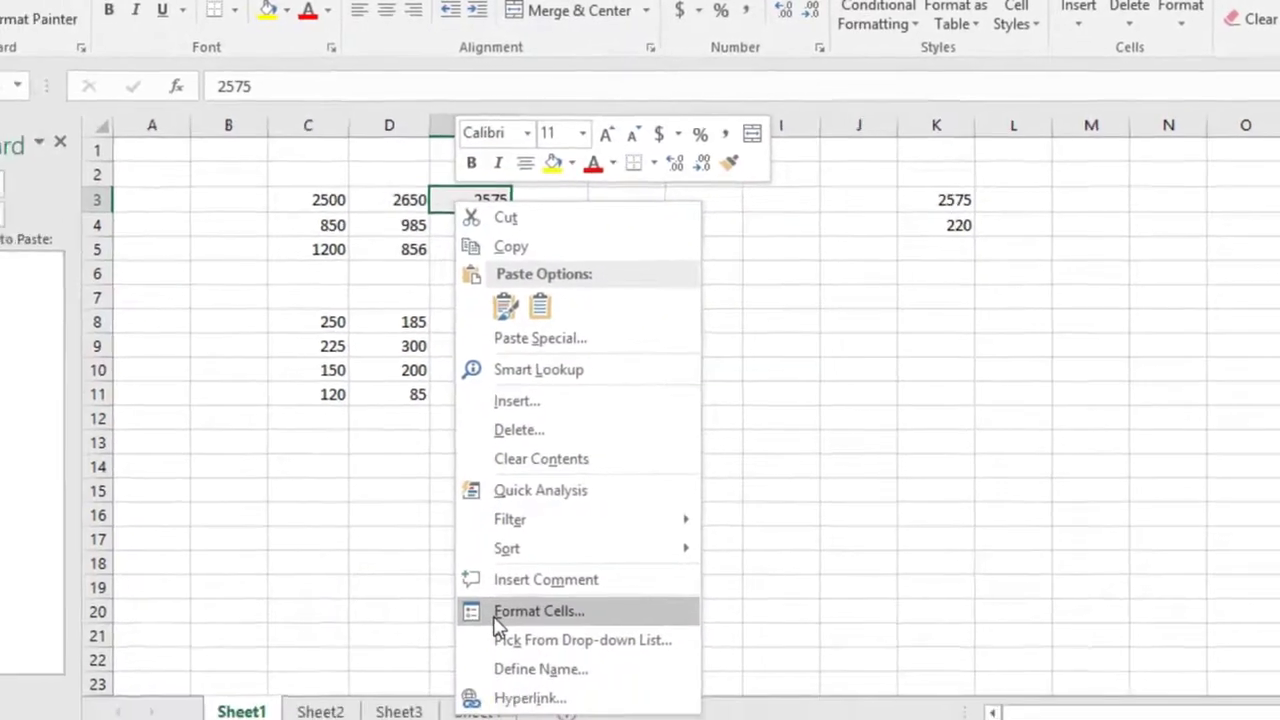
{"action": "left_click", "coordinate": [520, 614]}
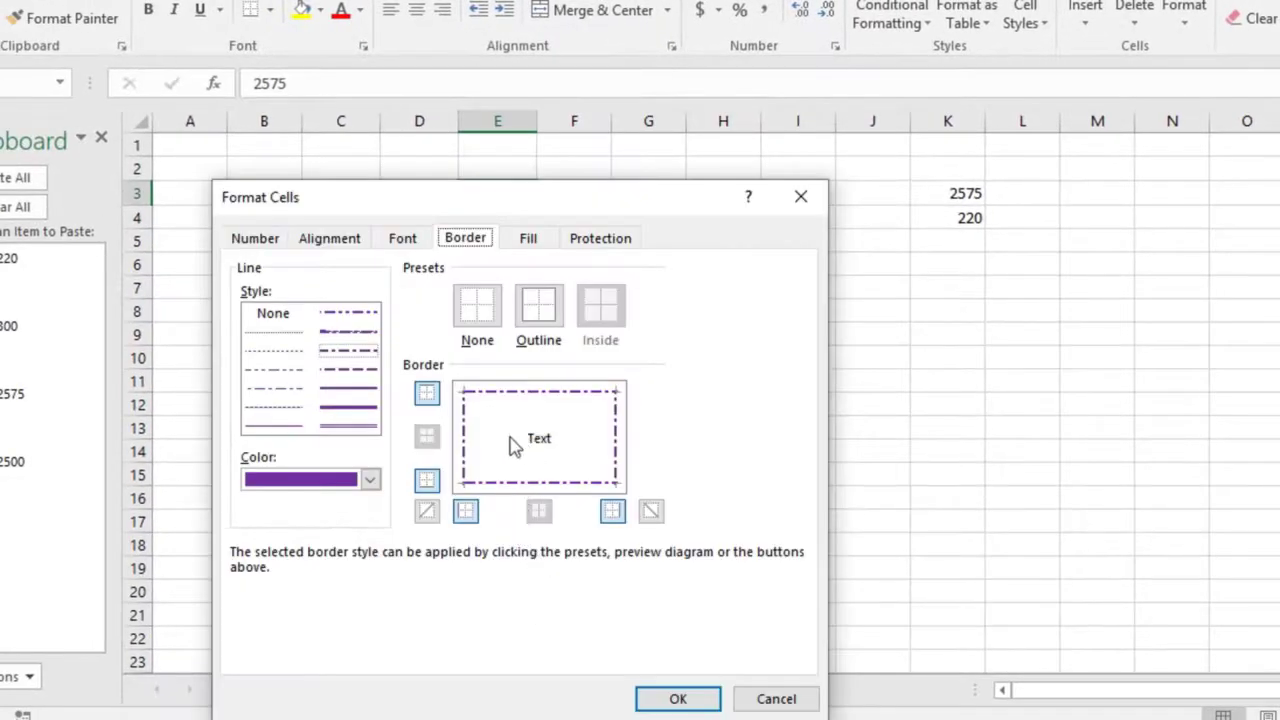
{"action": "left_click", "coordinate": [510, 393]}
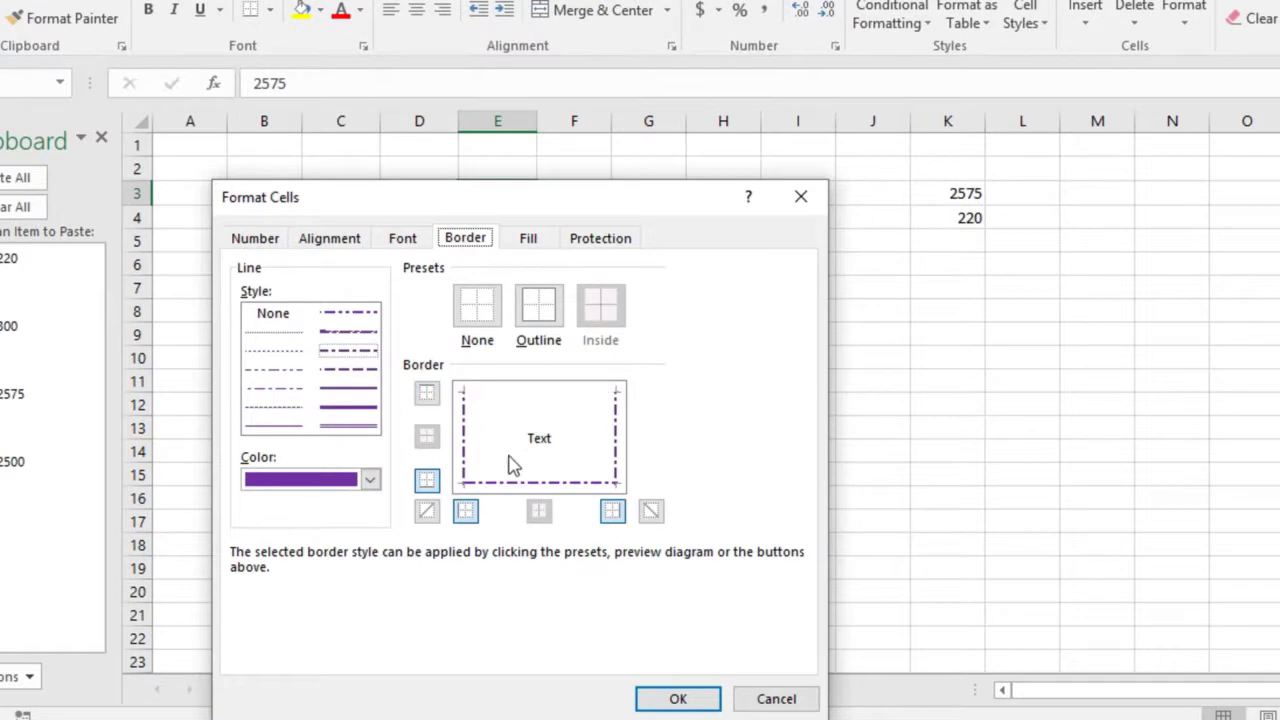
{"action": "left_click", "coordinate": [513, 485]}
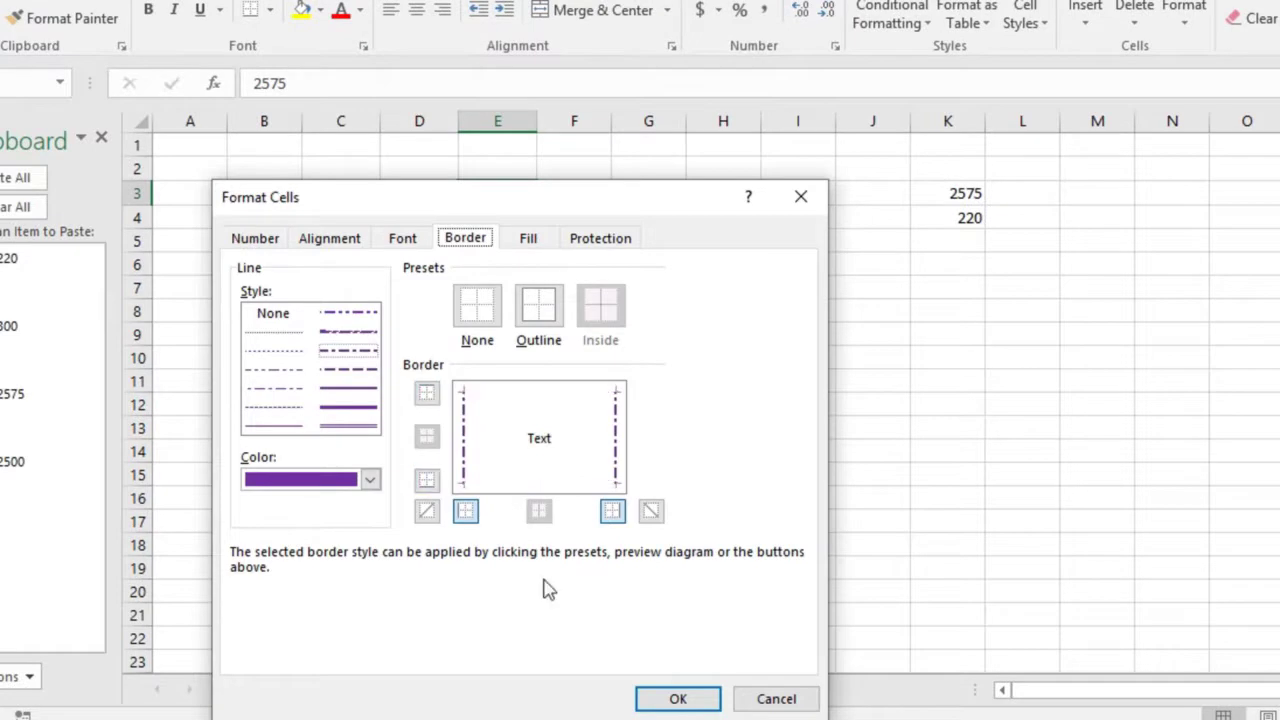
{"action": "left_click", "coordinate": [678, 699]}
{"action": "left_click", "coordinate": [594, 237]}
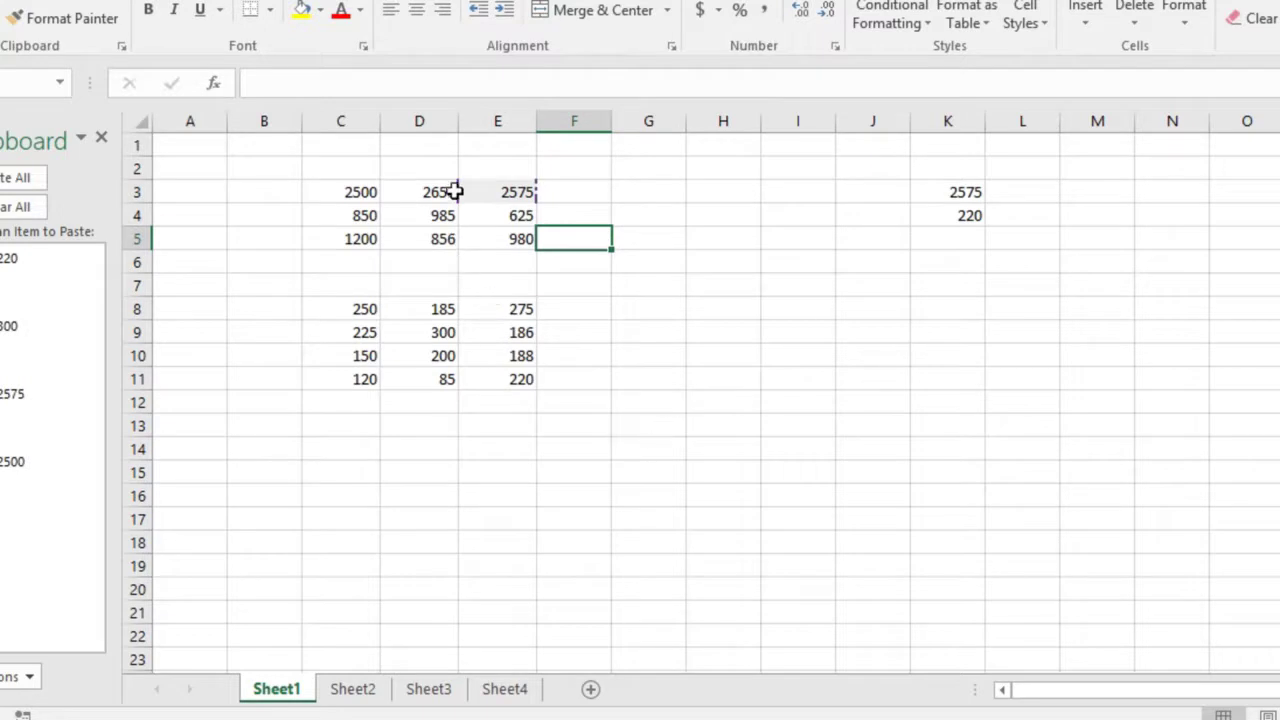
Step: Check the border settings of cell E3 in Format Cells, closing it without changes
{"action": "right_click", "coordinate": [507, 192]}
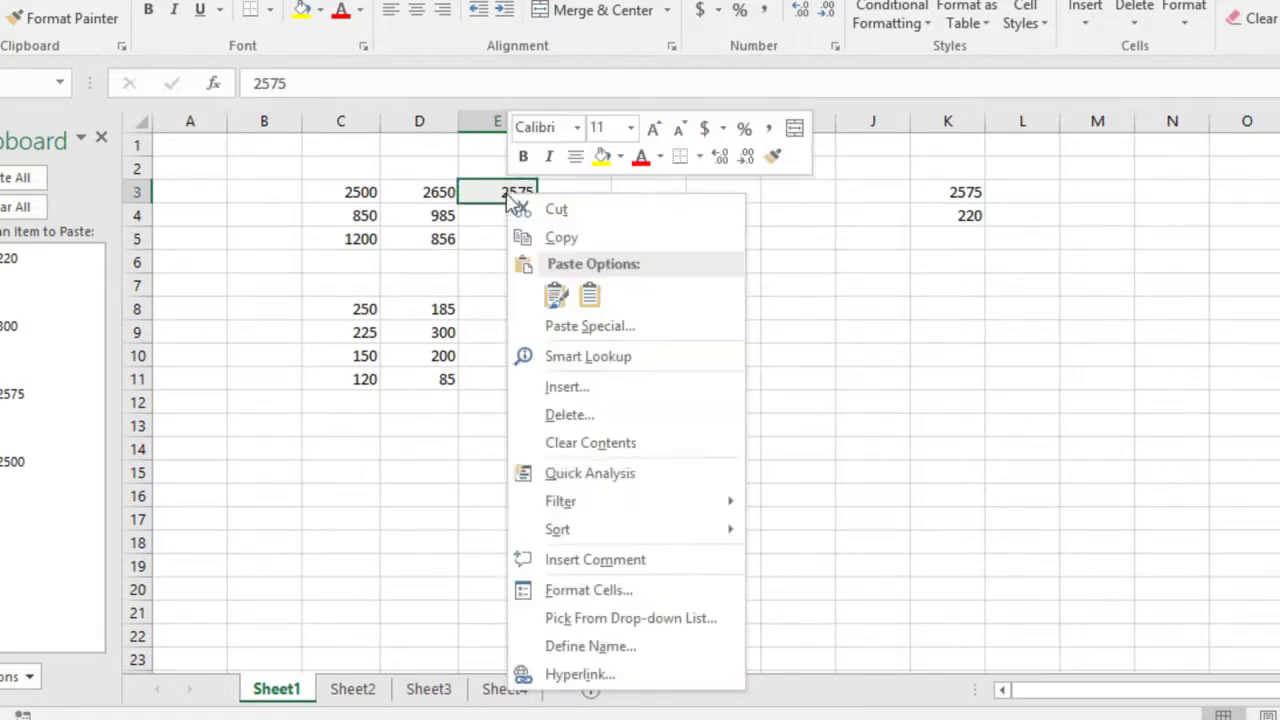
{"action": "left_click", "coordinate": [587, 592]}
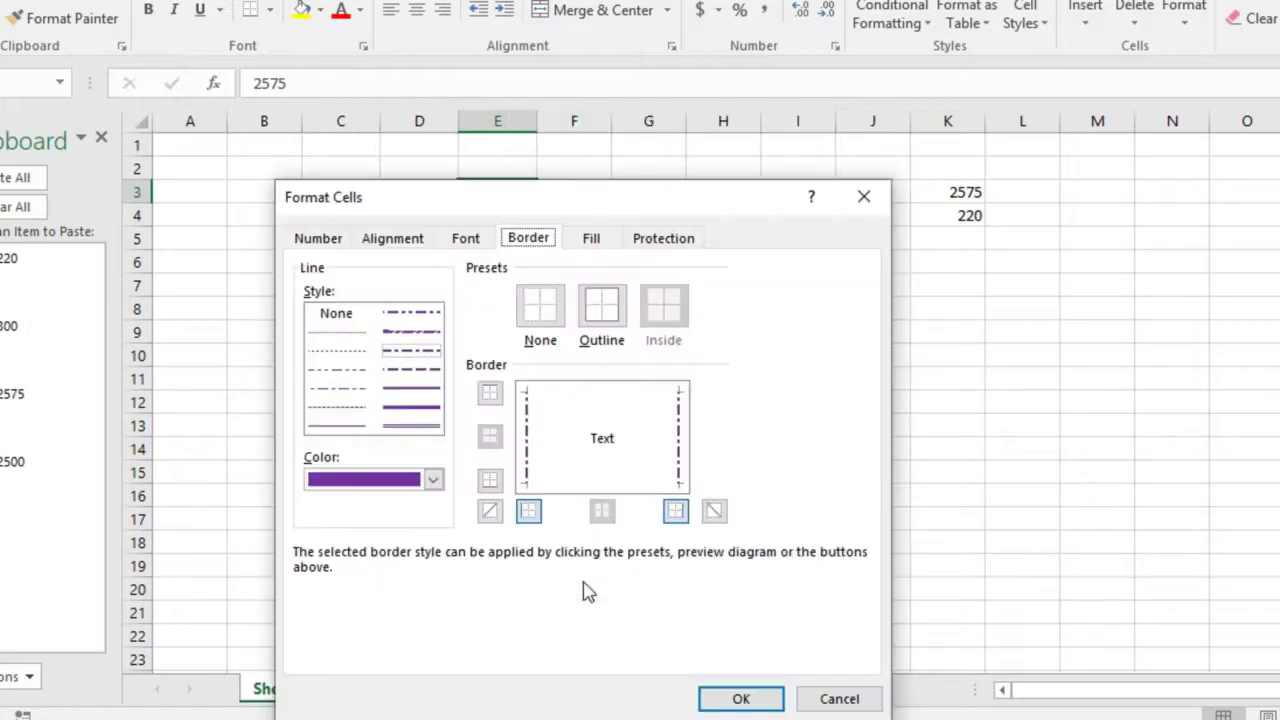
{"action": "left_click", "coordinate": [829, 698]}
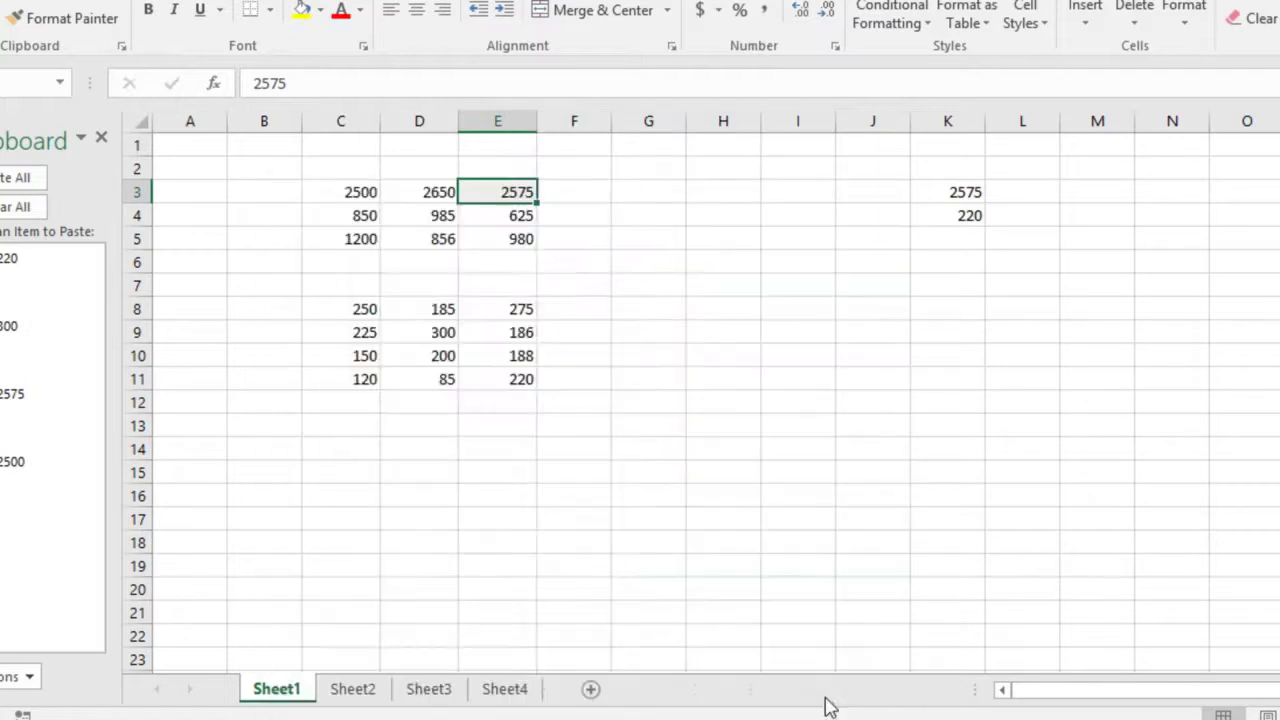
Step: Add a standard top border to cell E3 and select cell H6
{"action": "left_click", "coordinate": [269, 10]}
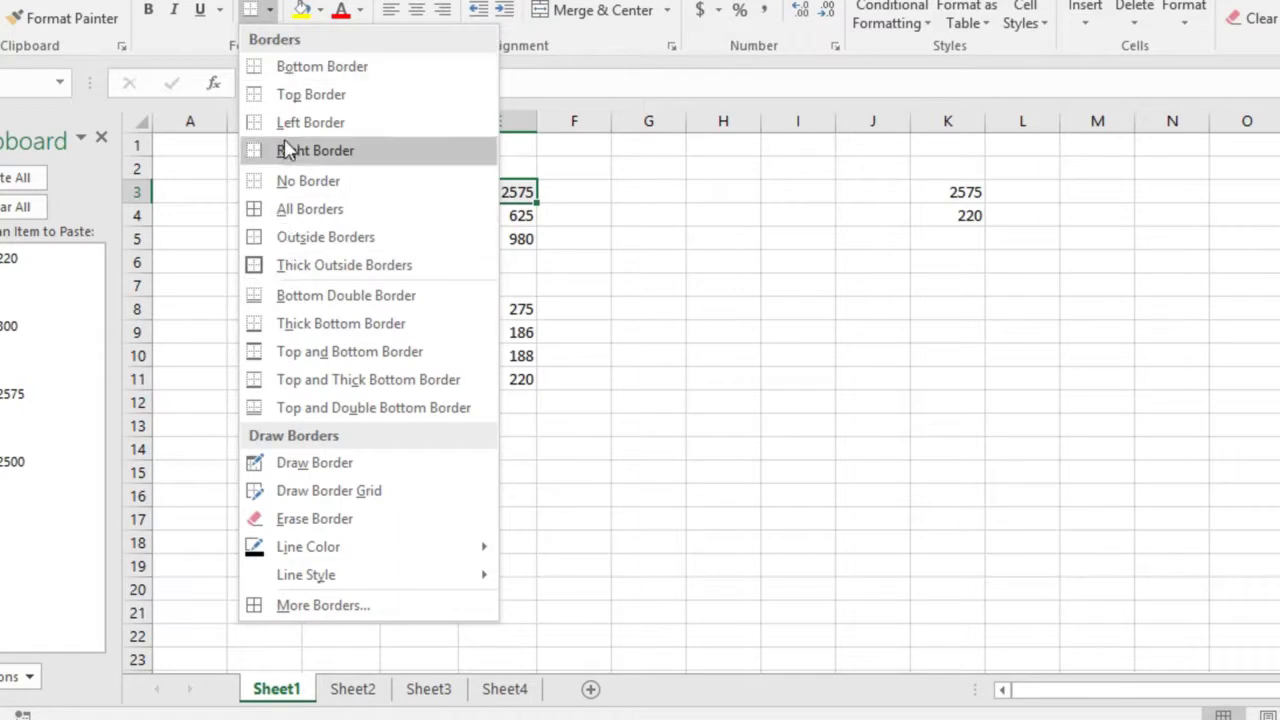
{"action": "left_click", "coordinate": [289, 94]}
{"action": "left_click", "coordinate": [690, 258]}
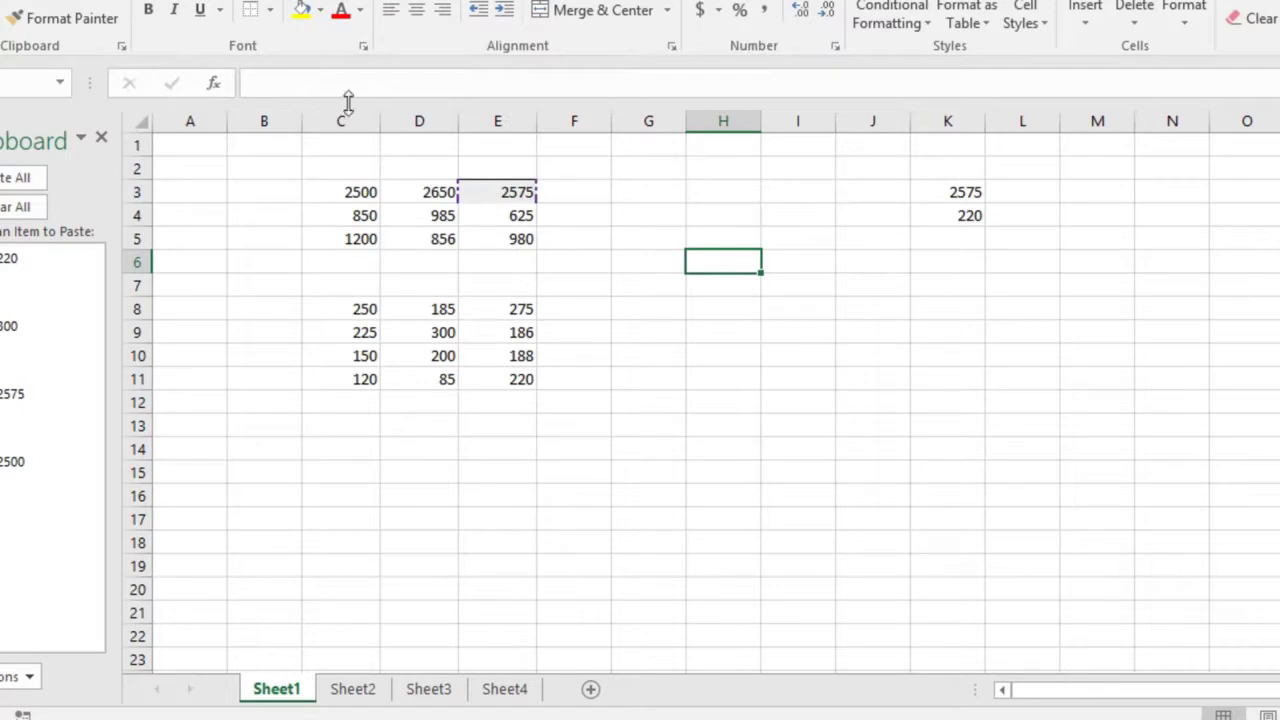
Step: Examine the available border presets and the full border settings for cell H6, closing them without changes
{"action": "left_click", "coordinate": [272, 12]}
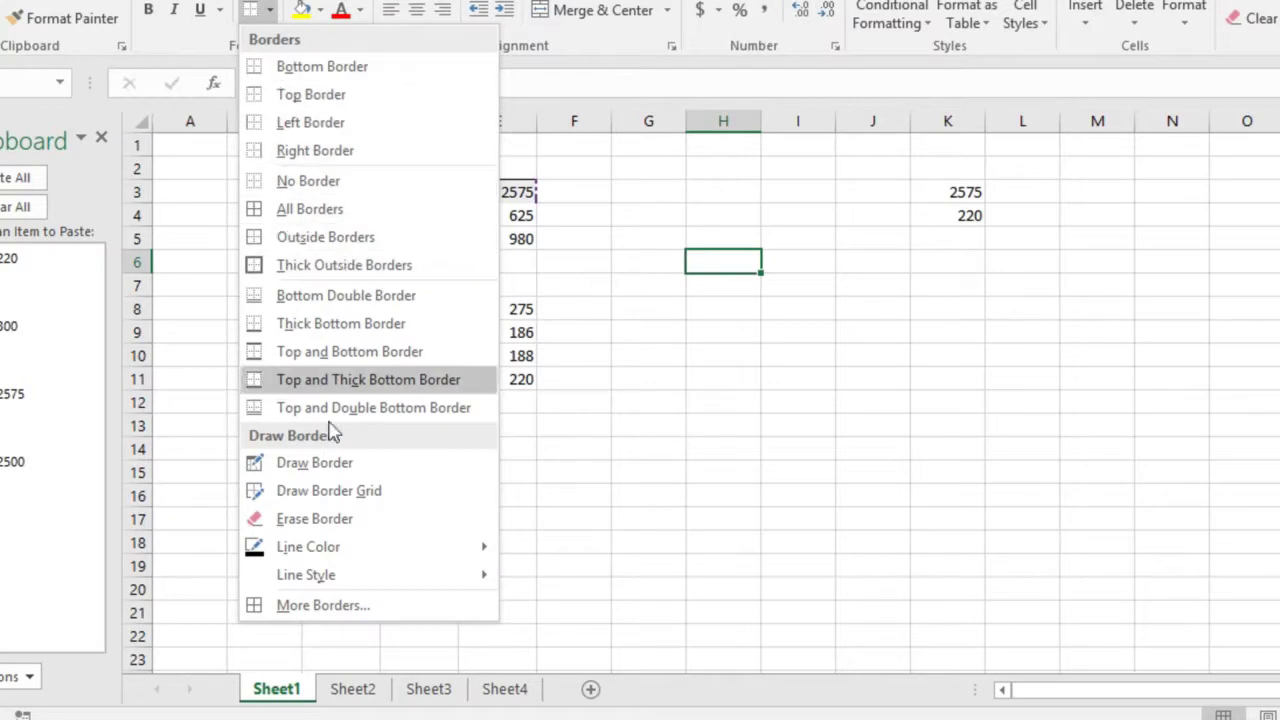
{"action": "left_click", "coordinate": [318, 610]}
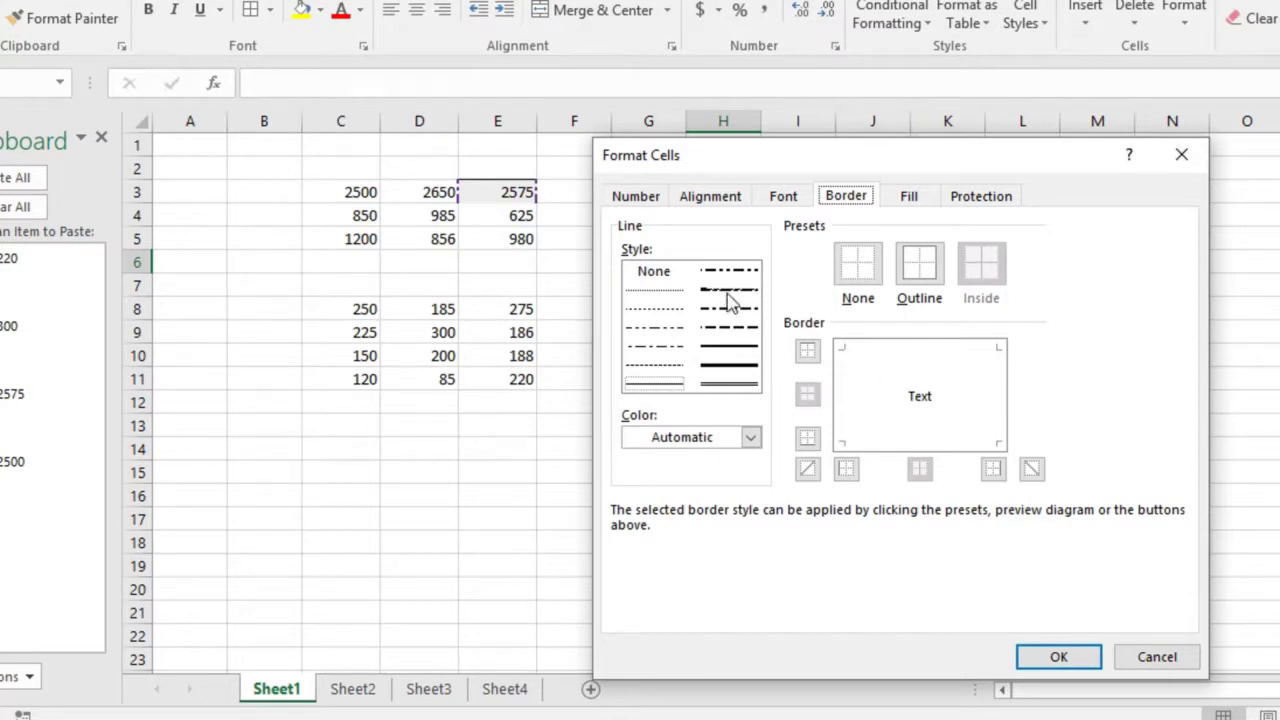
{"action": "left_click", "coordinate": [1140, 663]}
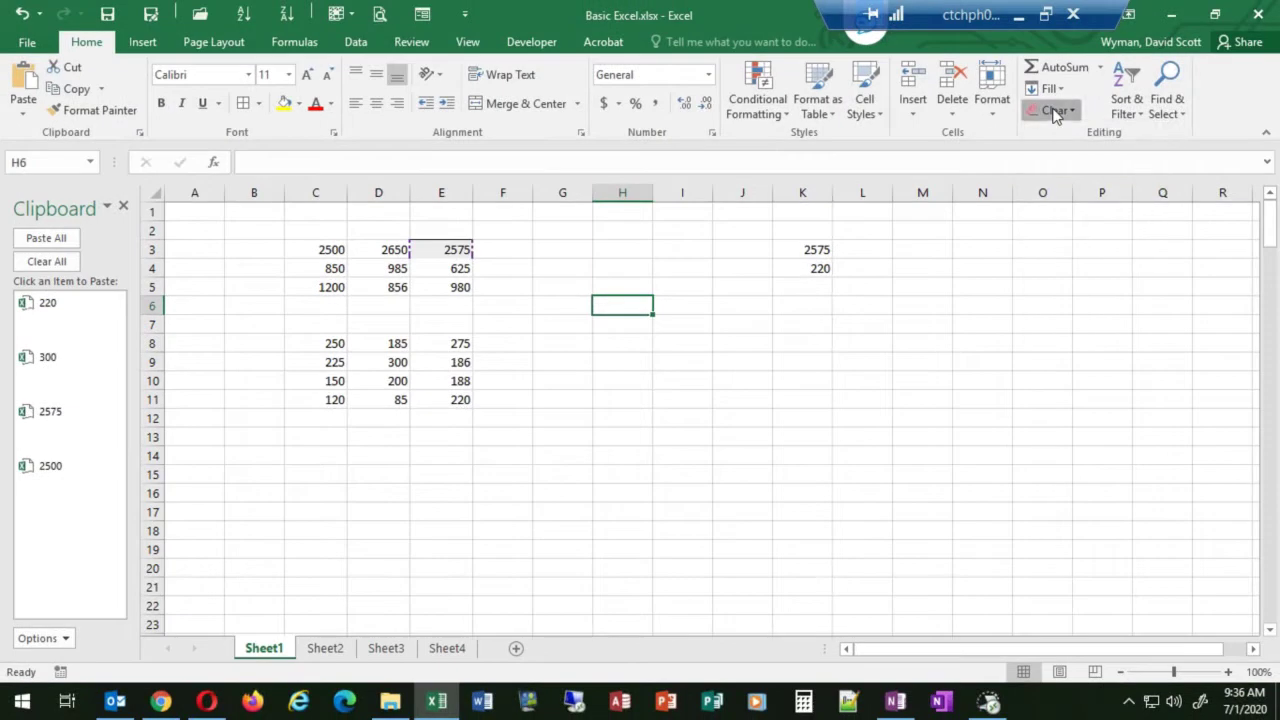
Step: Clear only the formatting from cell E3 and move the selection to cell I4
{"action": "left_click", "coordinate": [1258, 20]}
{"action": "left_click", "coordinate": [1060, 133]}
{"action": "left_click", "coordinate": [441, 256]}
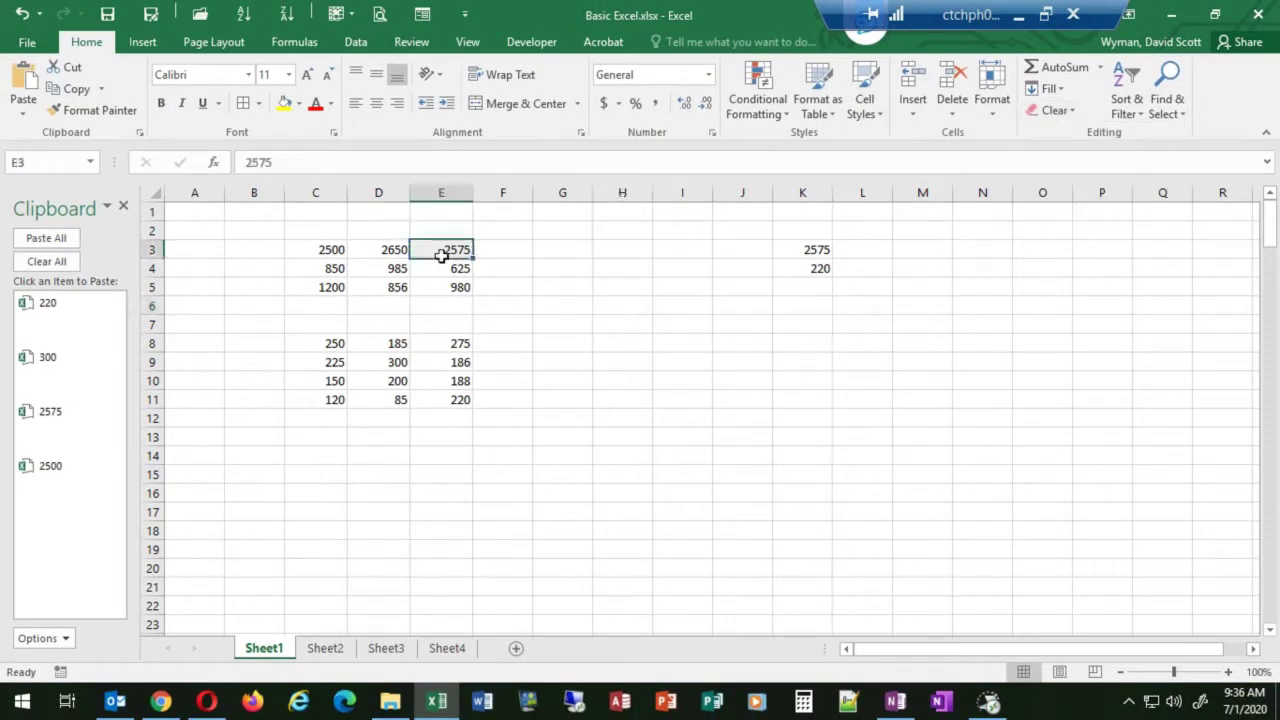
{"action": "left_click", "coordinate": [1058, 112]}
{"action": "left_click", "coordinate": [1066, 155]}
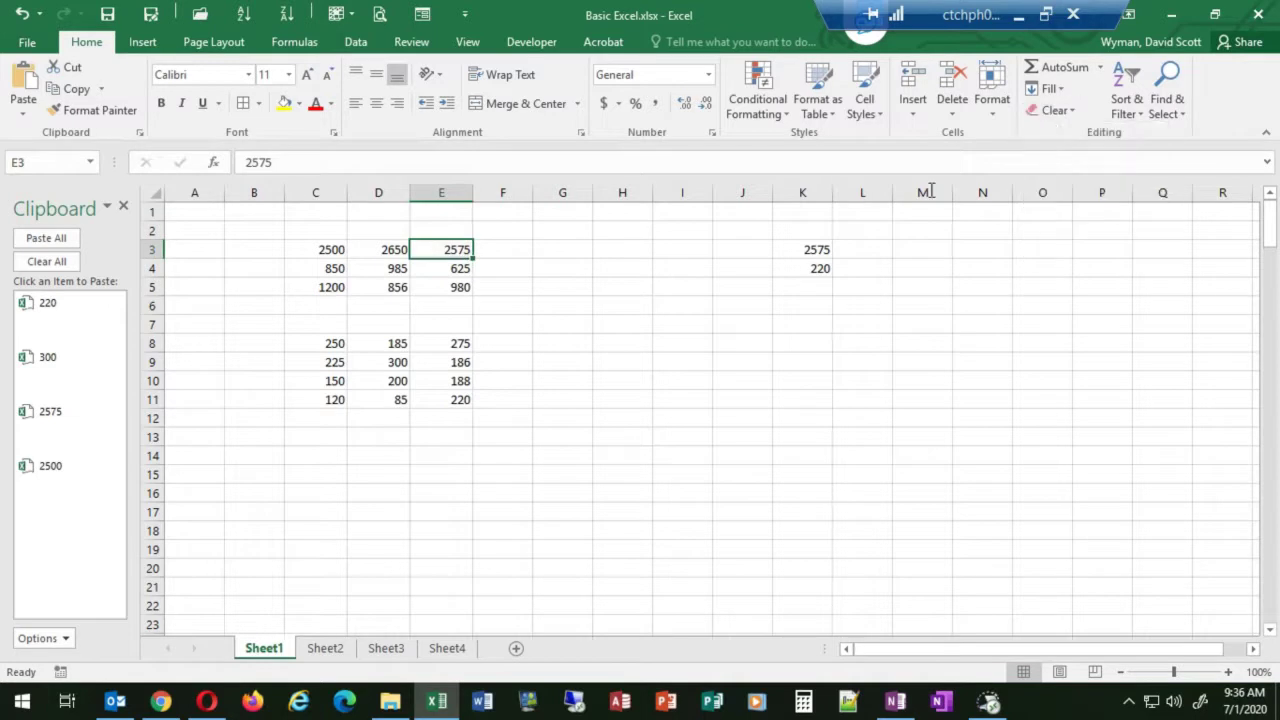
{"action": "left_click", "coordinate": [704, 262]}
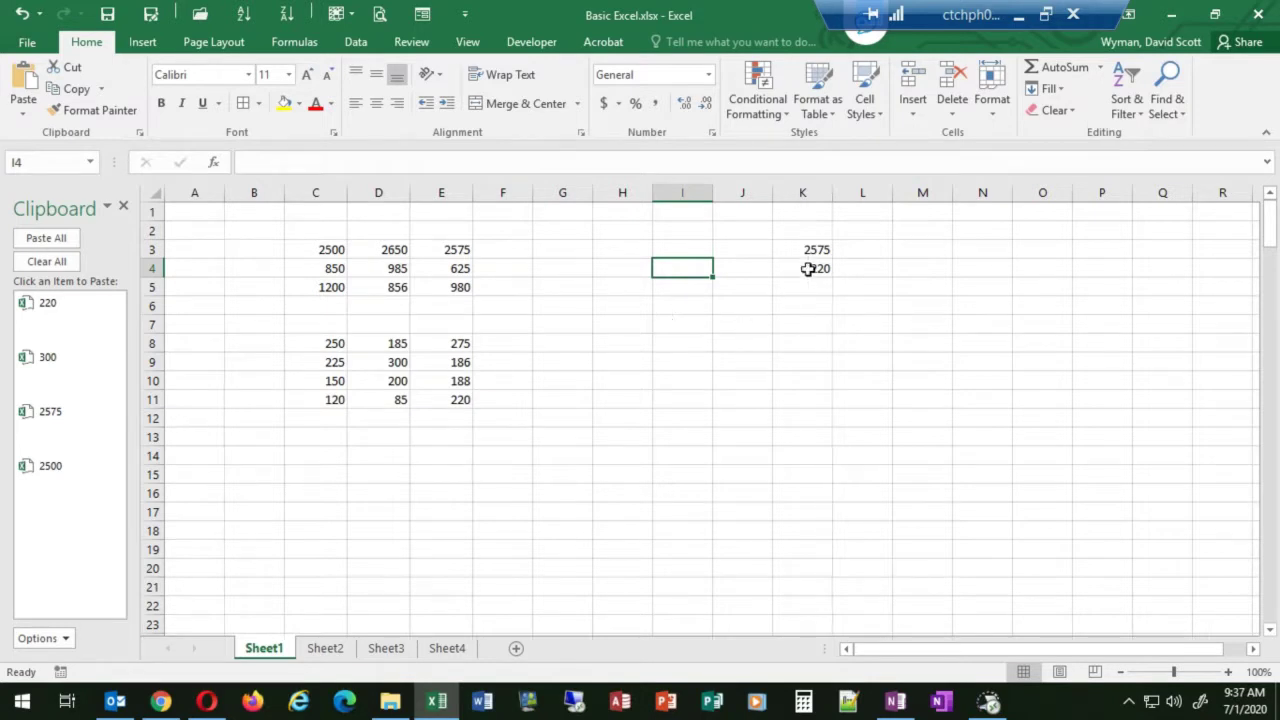
Step: Examine the Insert, Page Layout, Formulas and Data commands and the Outline settings, closing the settings without changes
{"action": "left_click", "coordinate": [141, 44]}
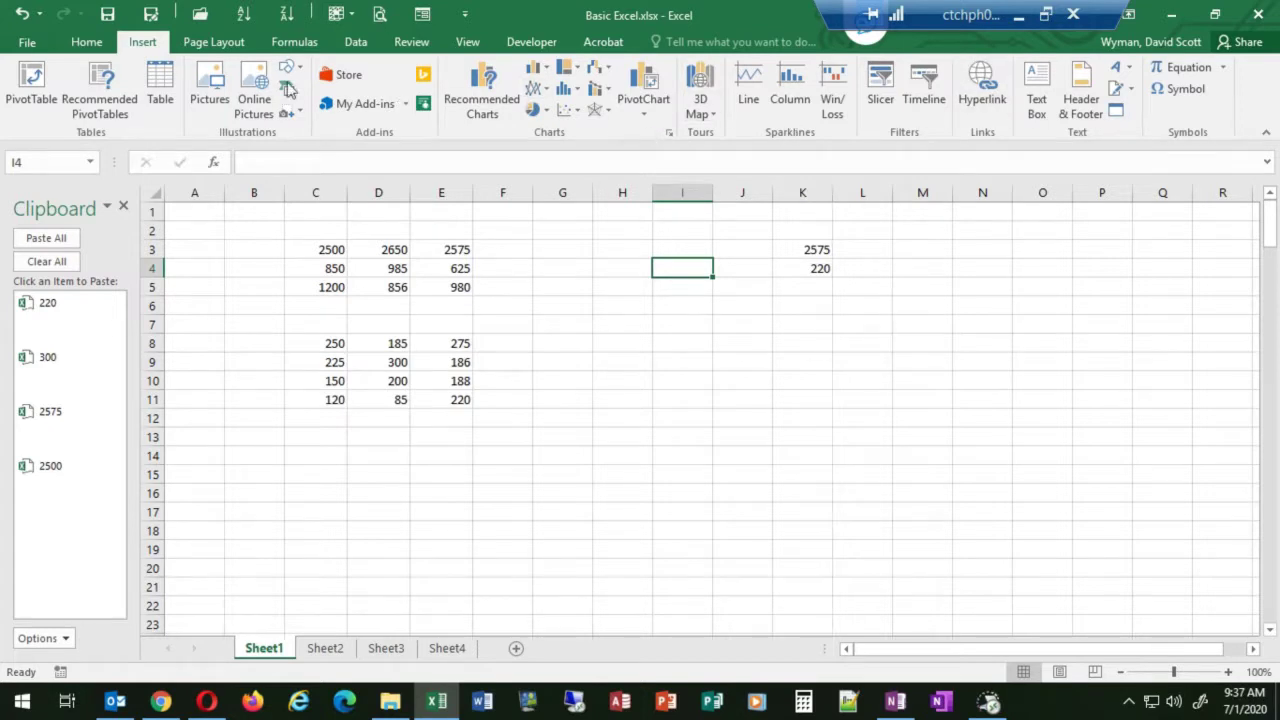
{"action": "left_click", "coordinate": [224, 46]}
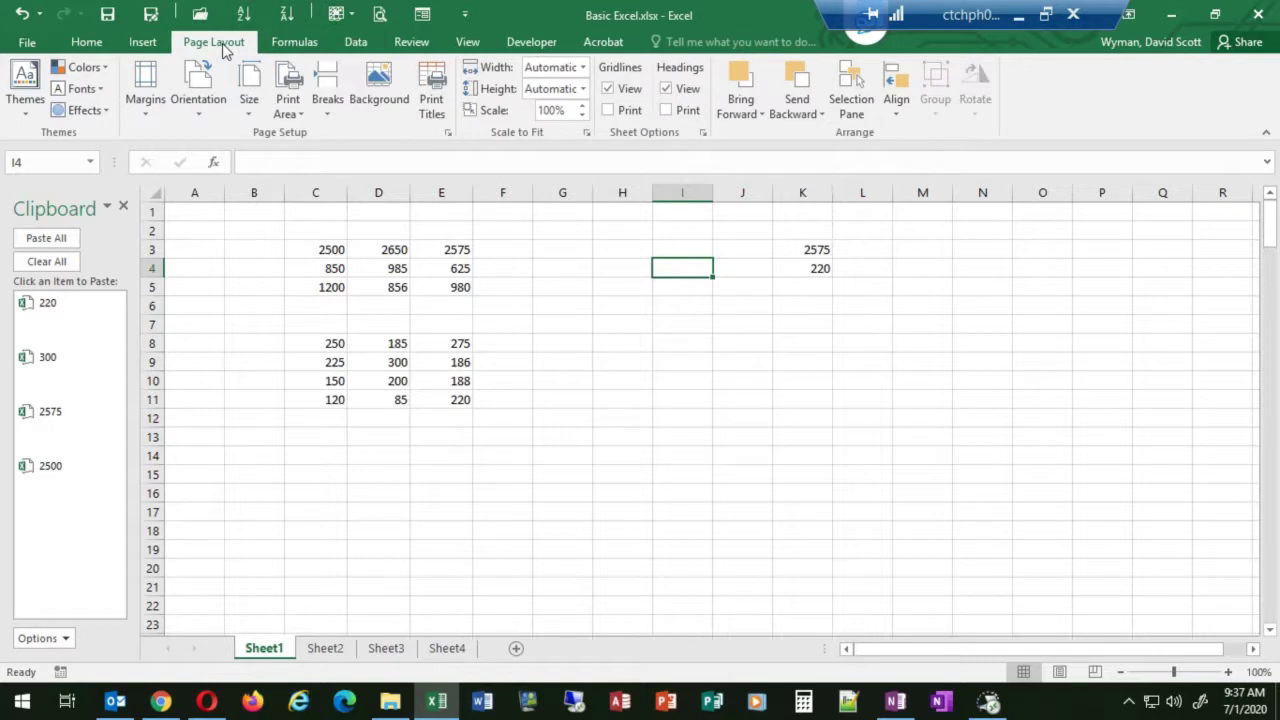
{"action": "left_click", "coordinate": [298, 41]}
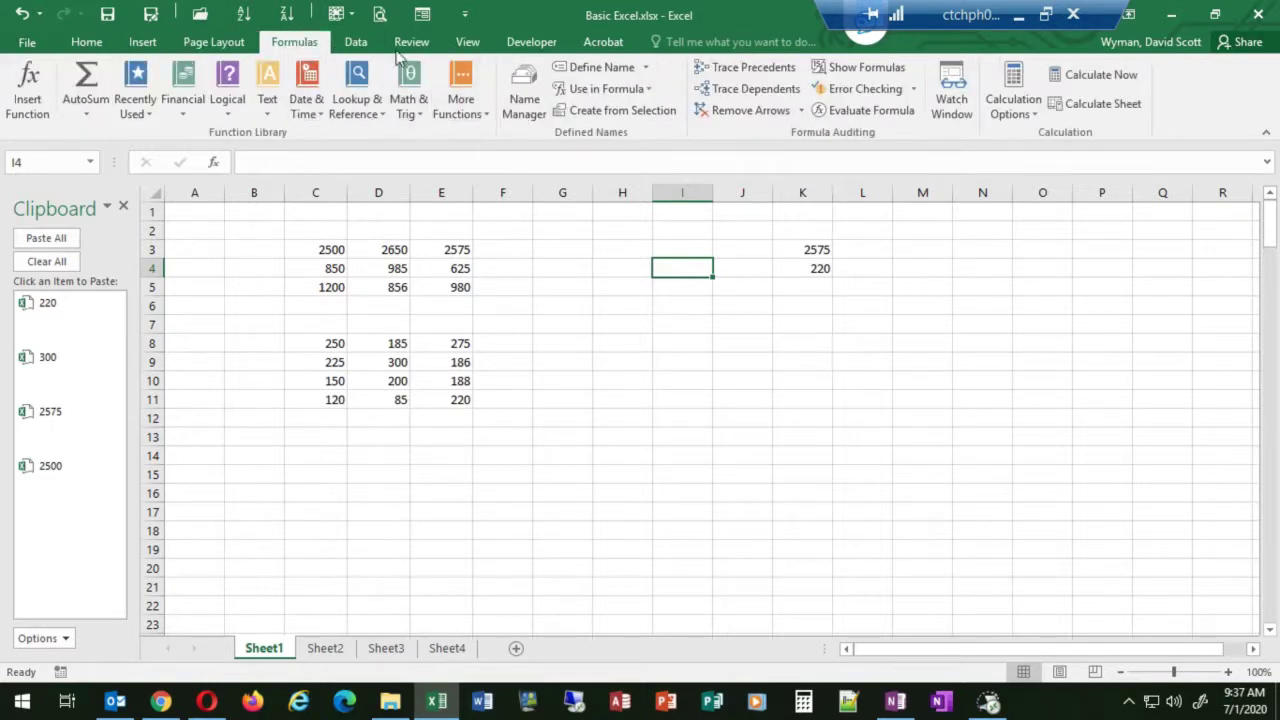
{"action": "left_click", "coordinate": [357, 41]}
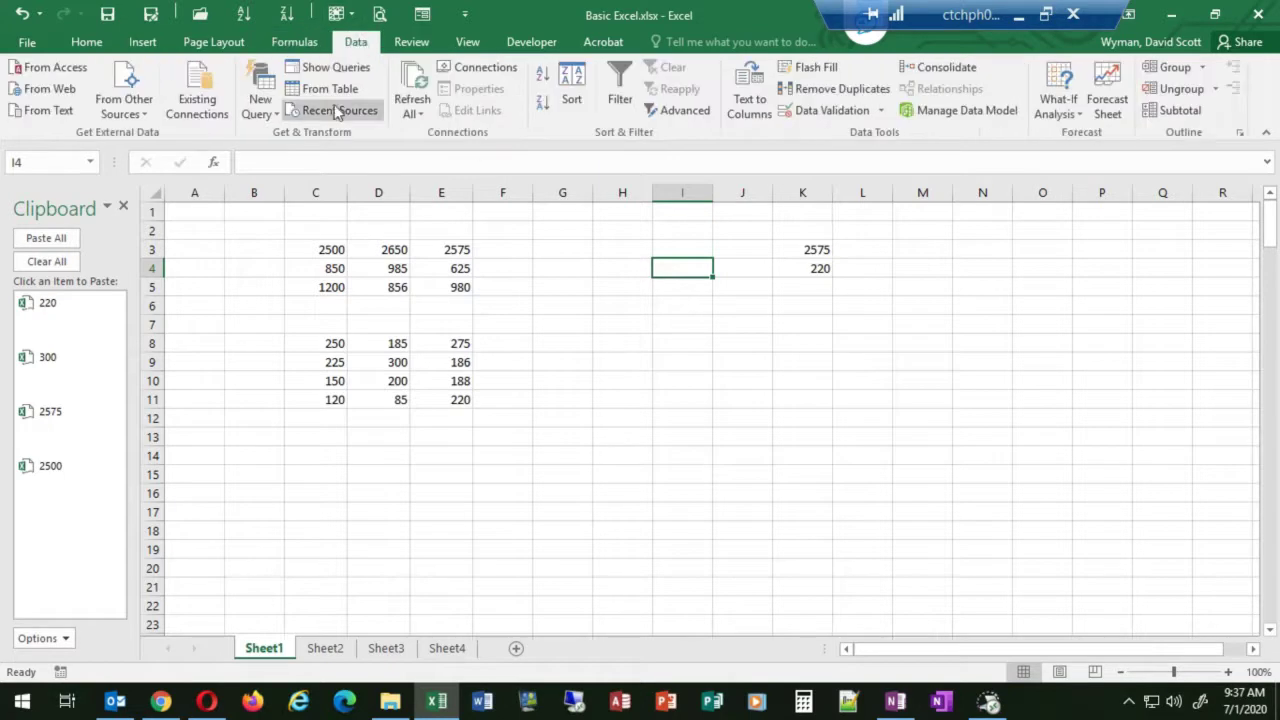
{"action": "left_click", "coordinate": [1240, 134]}
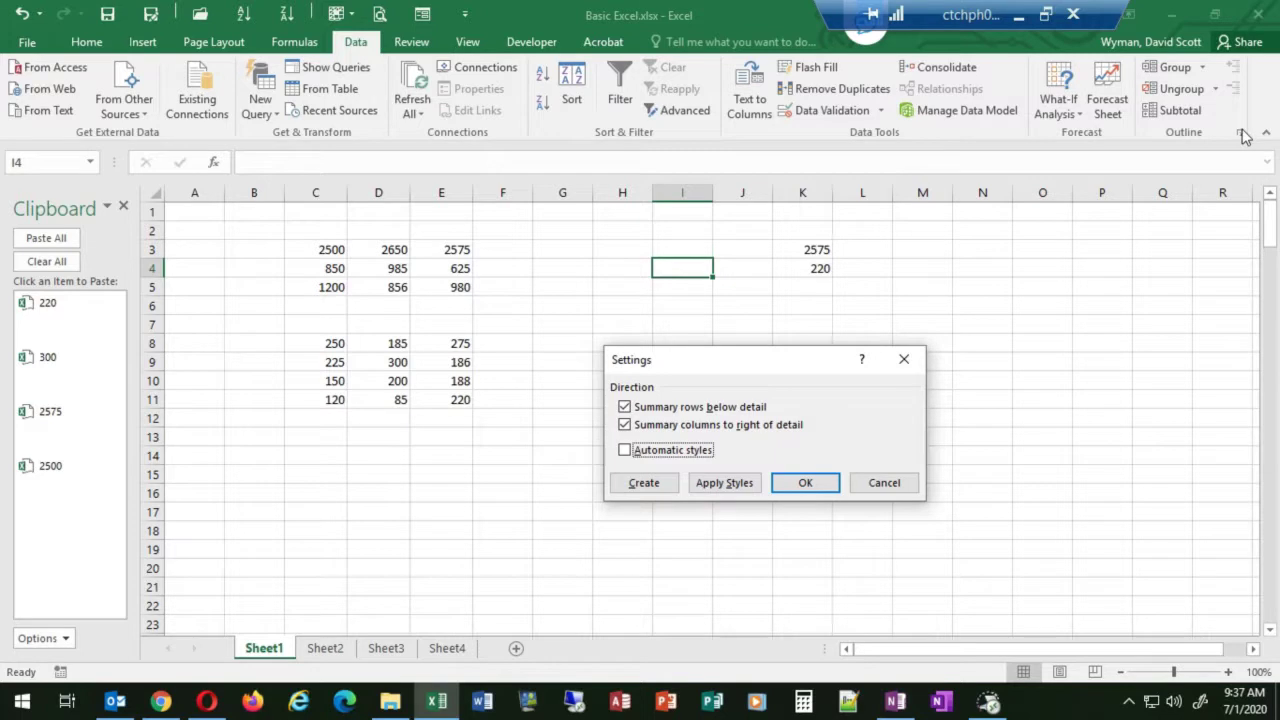
{"action": "left_click", "coordinate": [866, 488]}
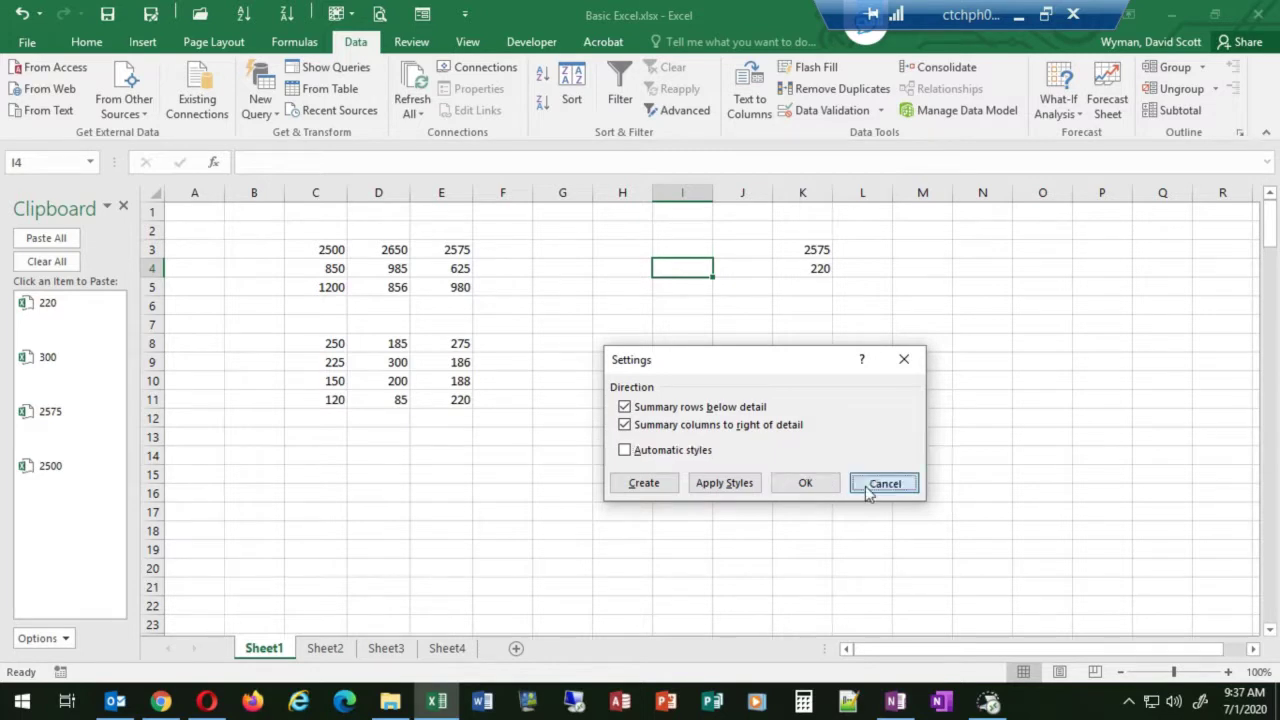
Step: Set the worksheet zoom to 75%
{"action": "left_click", "coordinate": [86, 44]}
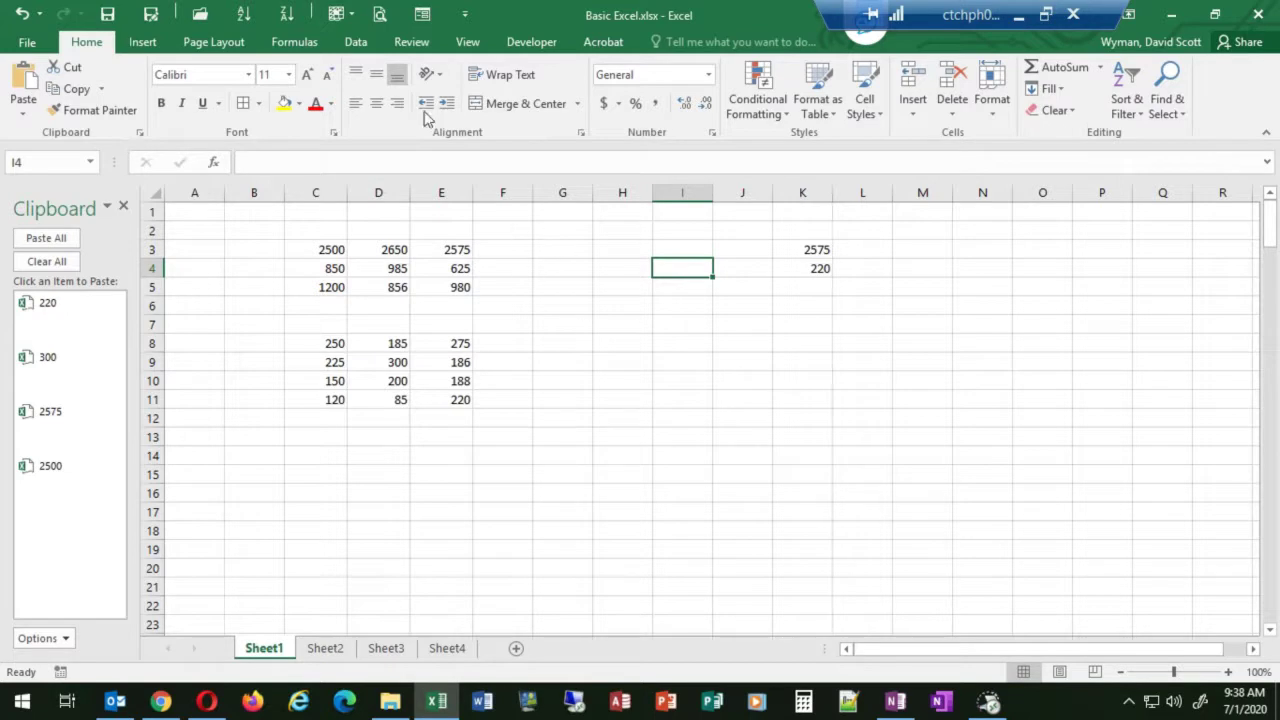
{"action": "left_click", "coordinate": [226, 44]}
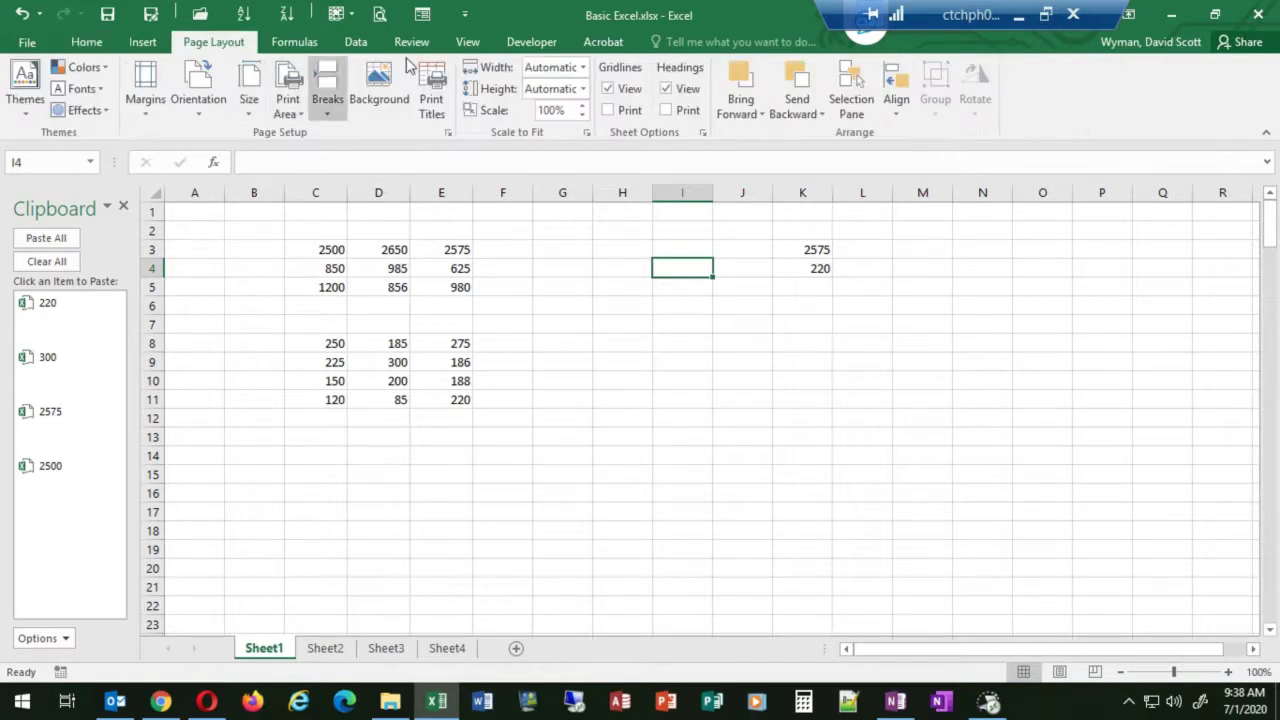
{"action": "left_click", "coordinate": [468, 44]}
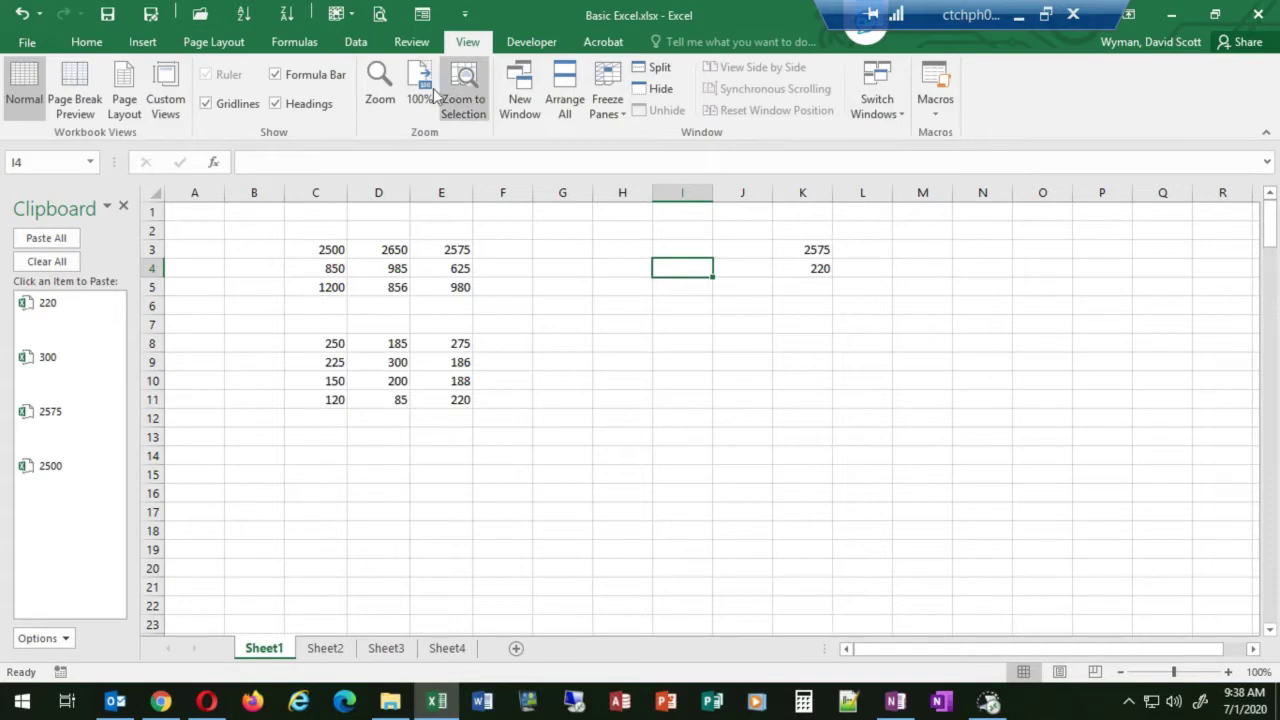
{"action": "left_click", "coordinate": [379, 88]}
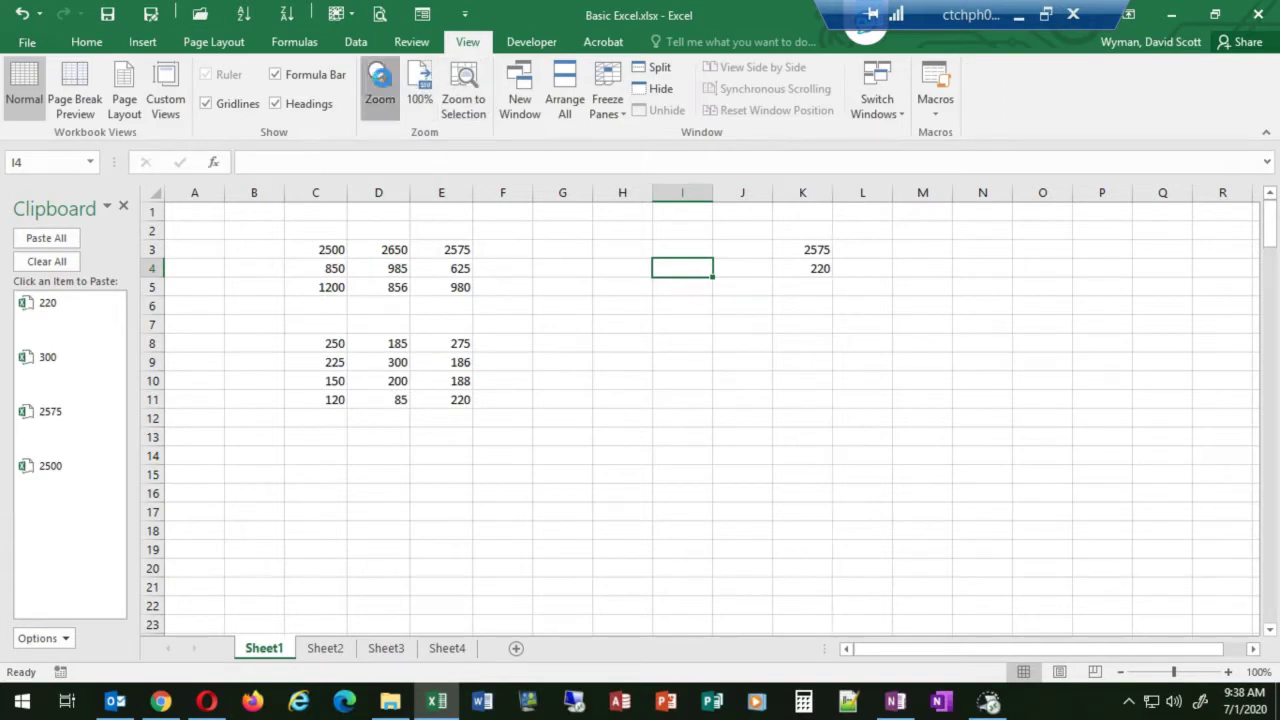
{"action": "left_click", "coordinate": [724, 413]}
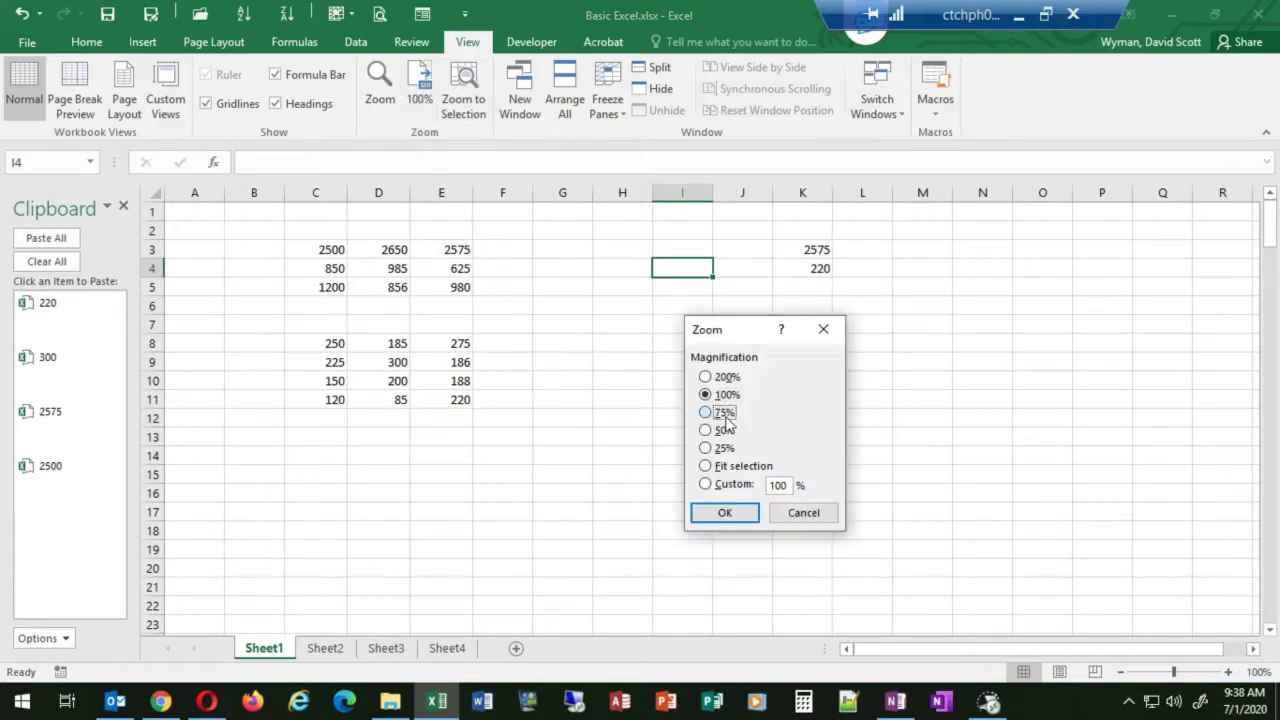
{"action": "left_click", "coordinate": [724, 512]}
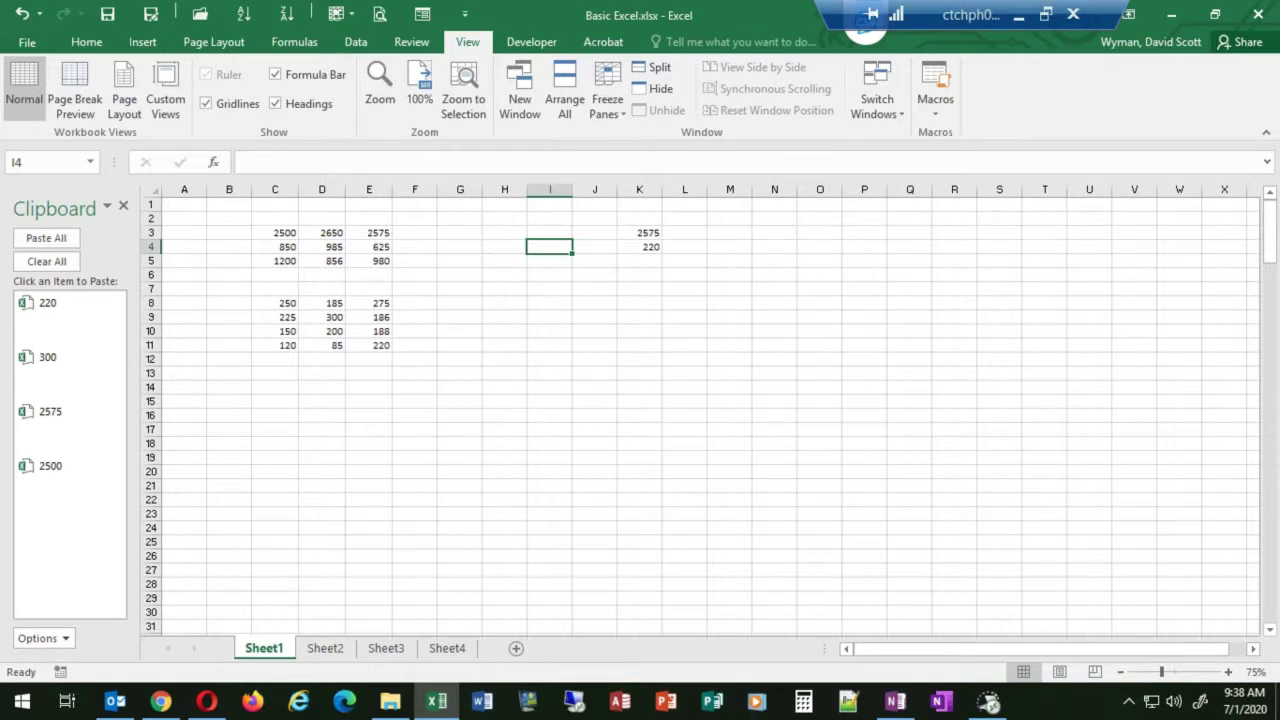
Step: Sort the number block C3:E5 in ascending order by column C
{"action": "key", "text": "alt"}
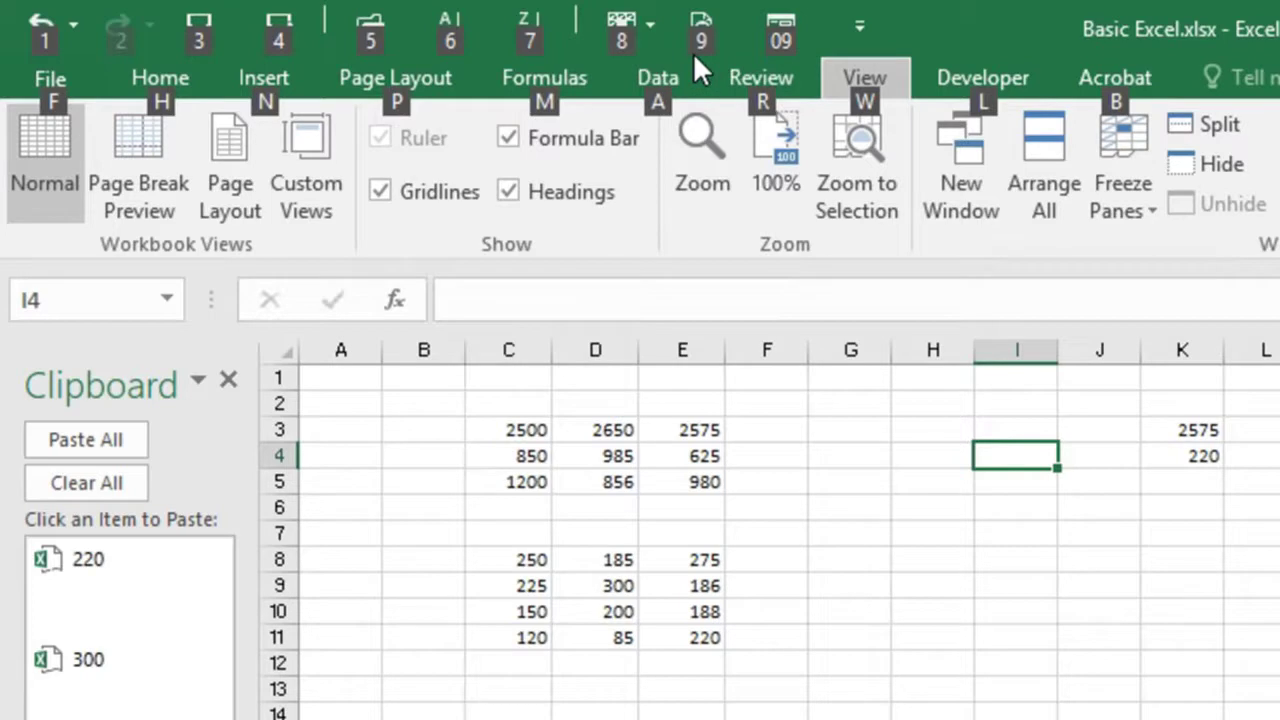
{"action": "left_click", "coordinate": [526, 432]}
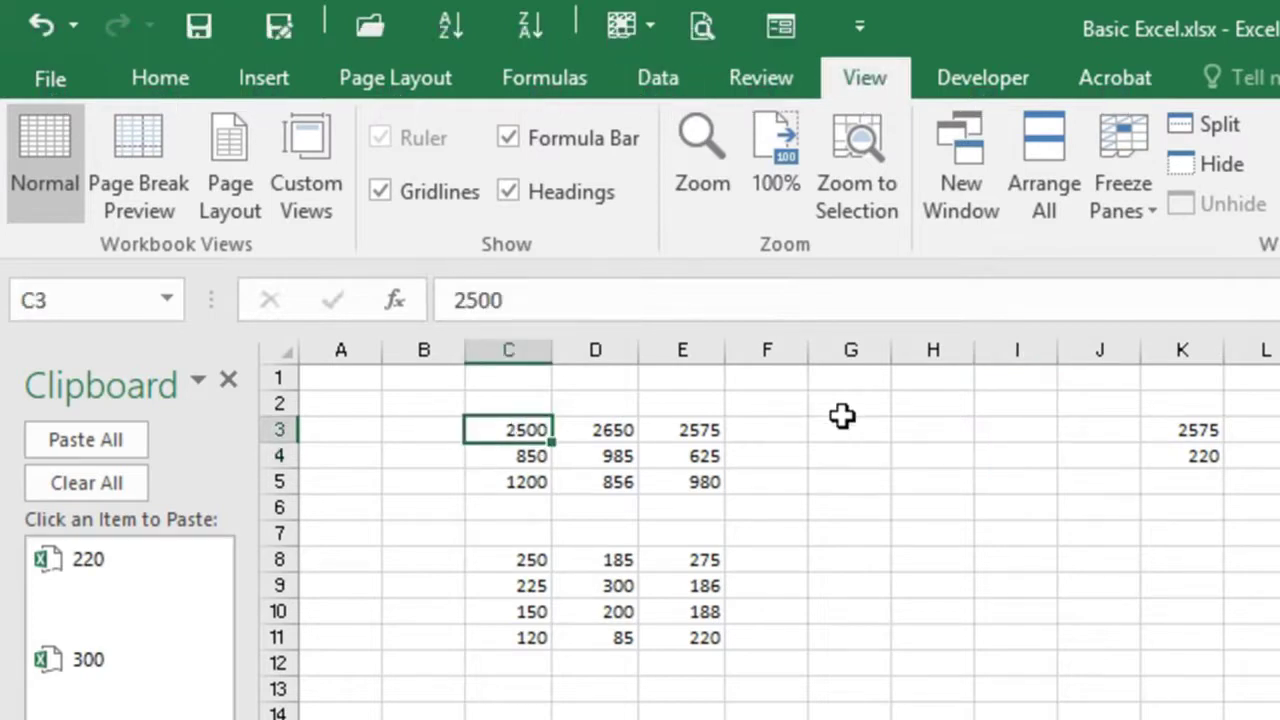
{"action": "key", "text": "alt"}
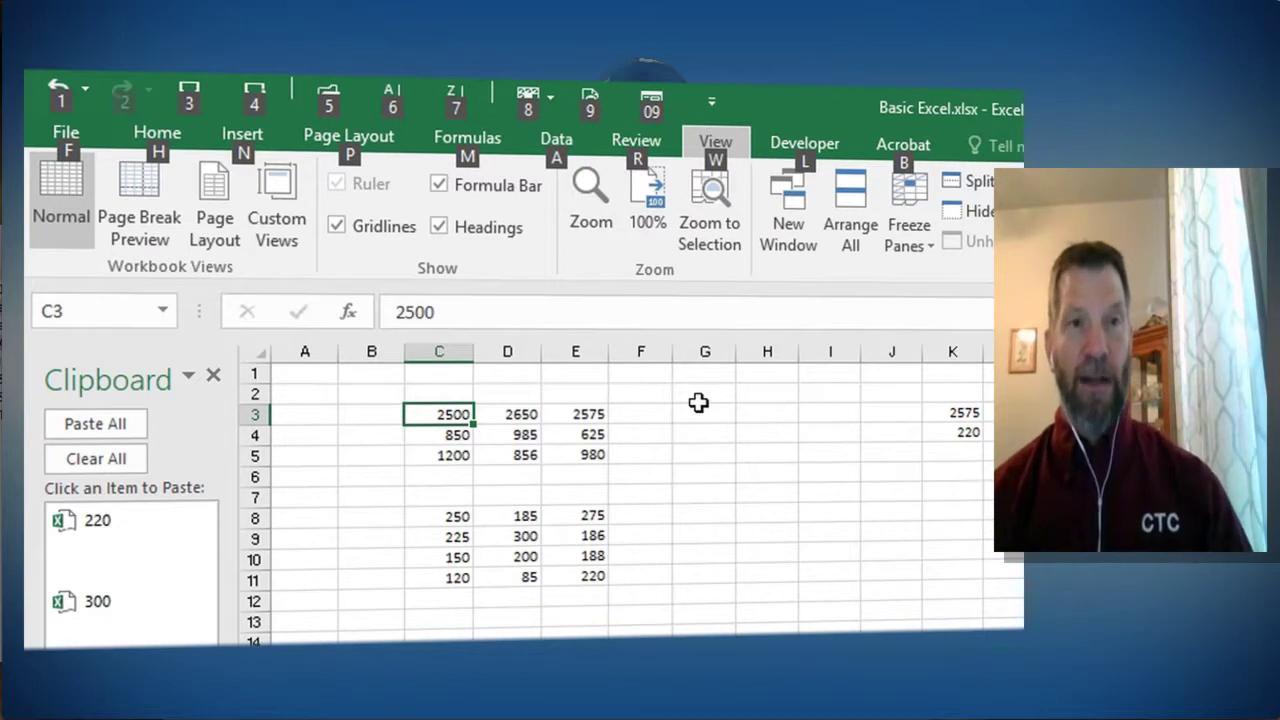
{"action": "key", "text": "6"}
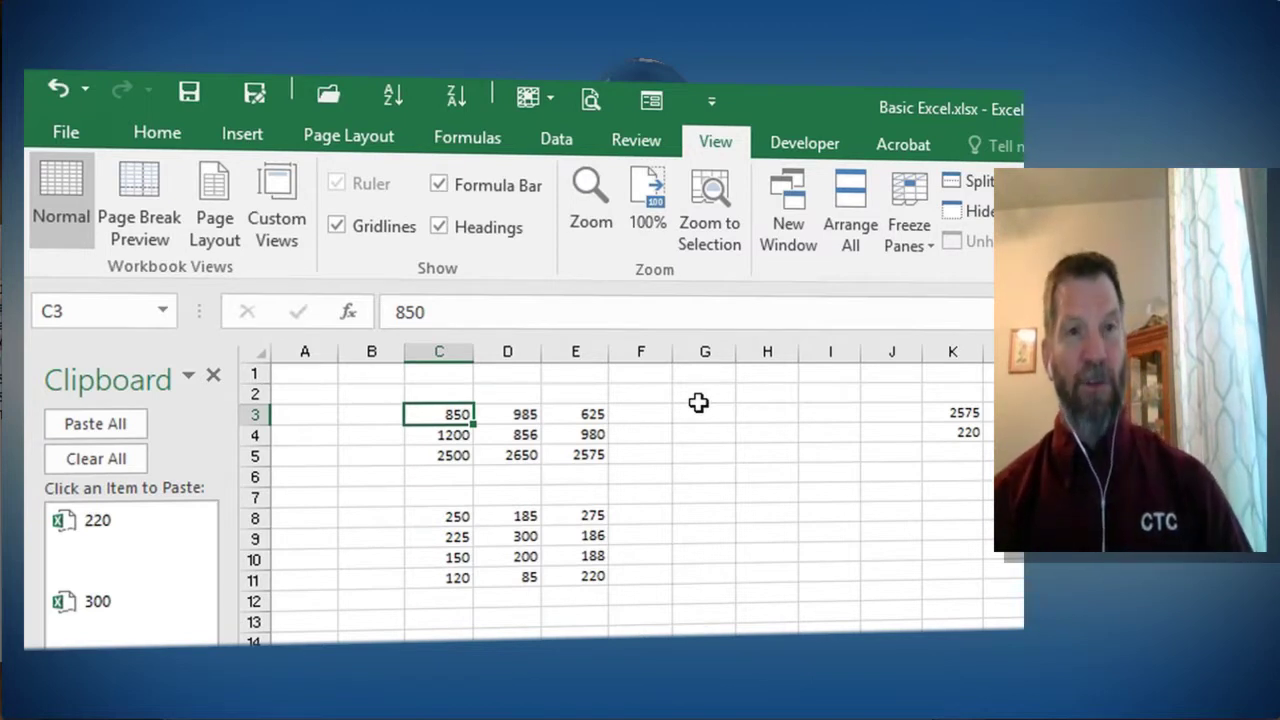
Step: Set the worksheet zoom to 125%
{"action": "key", "text": "alt"}
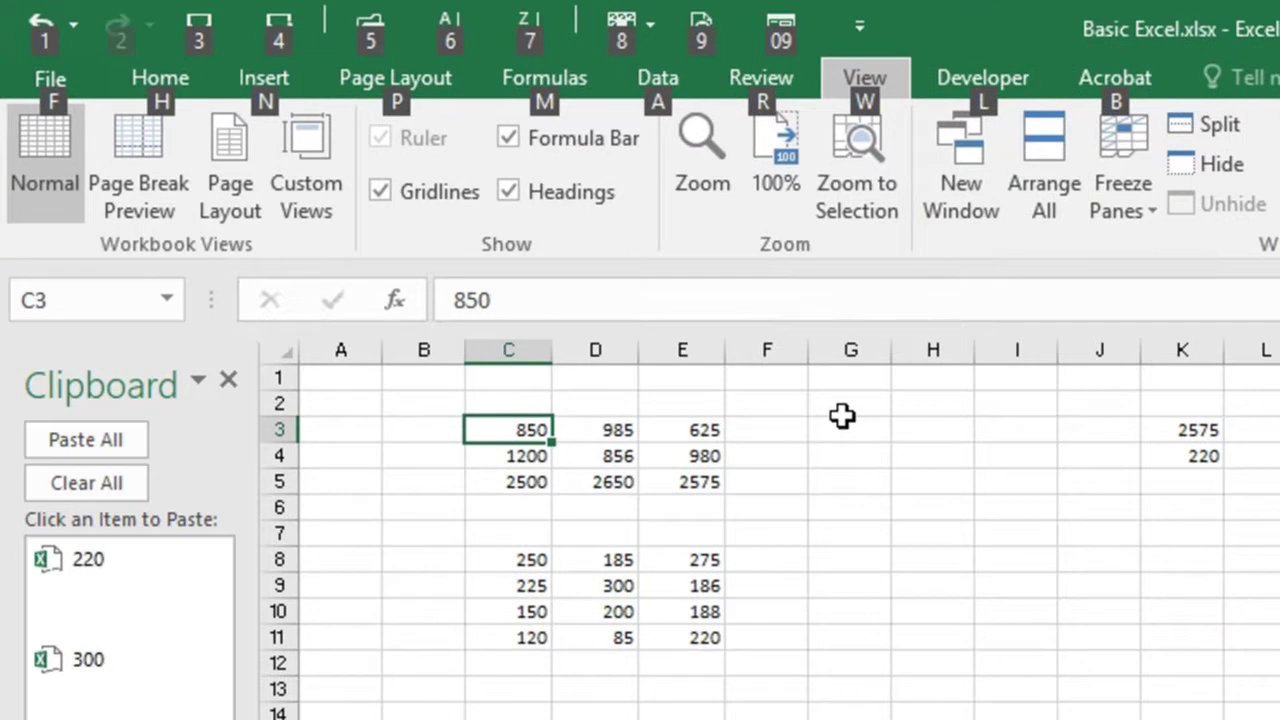
{"action": "key", "text": "w"}
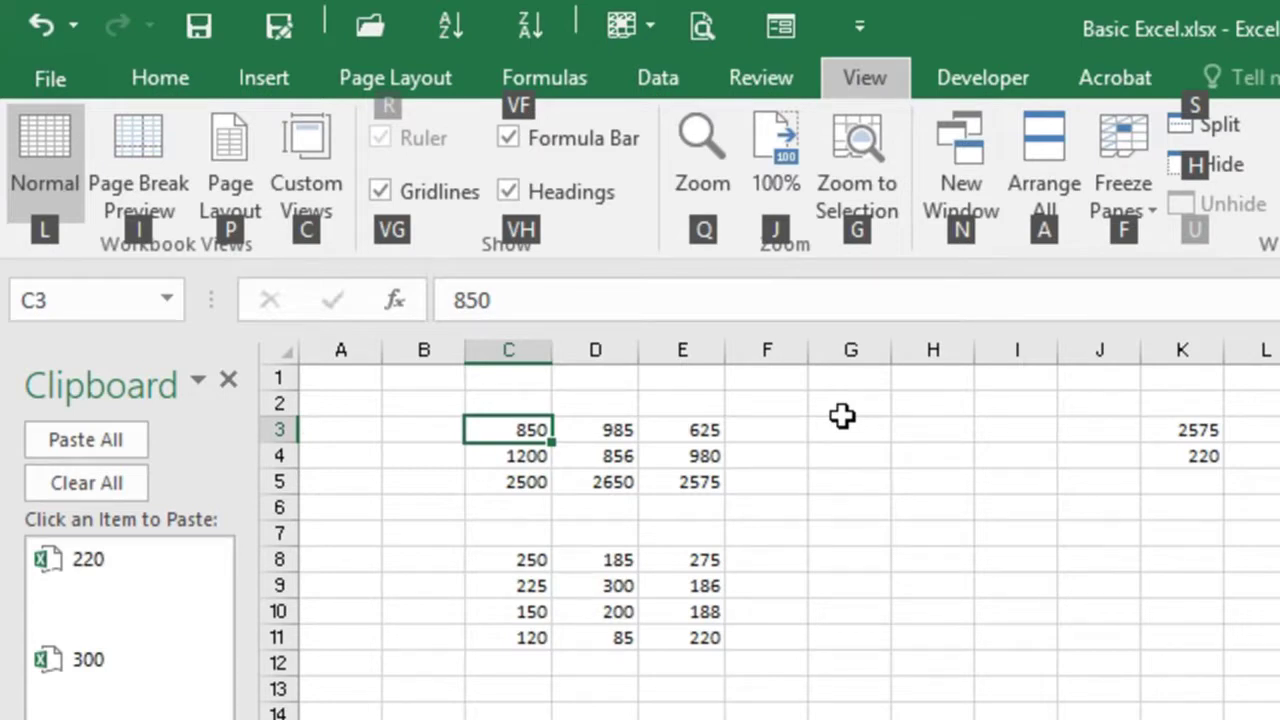
{"action": "key", "text": "q"}
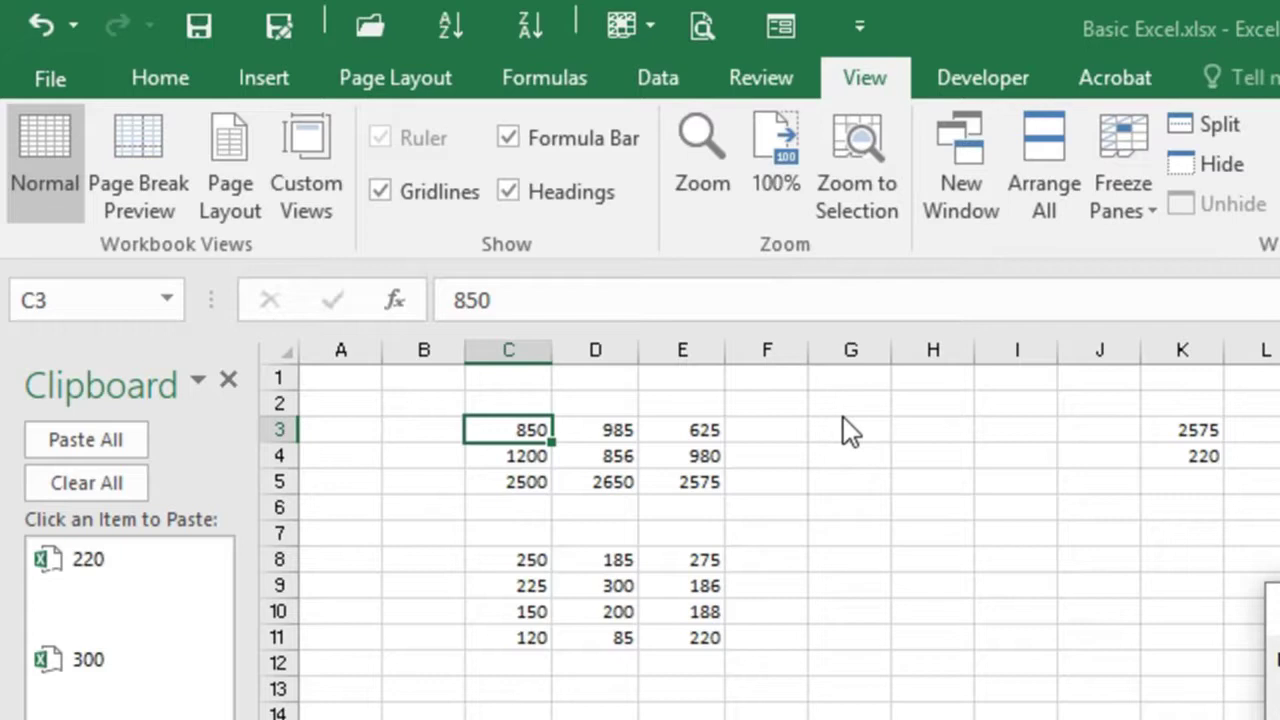
{"action": "key", "text": "Return"}
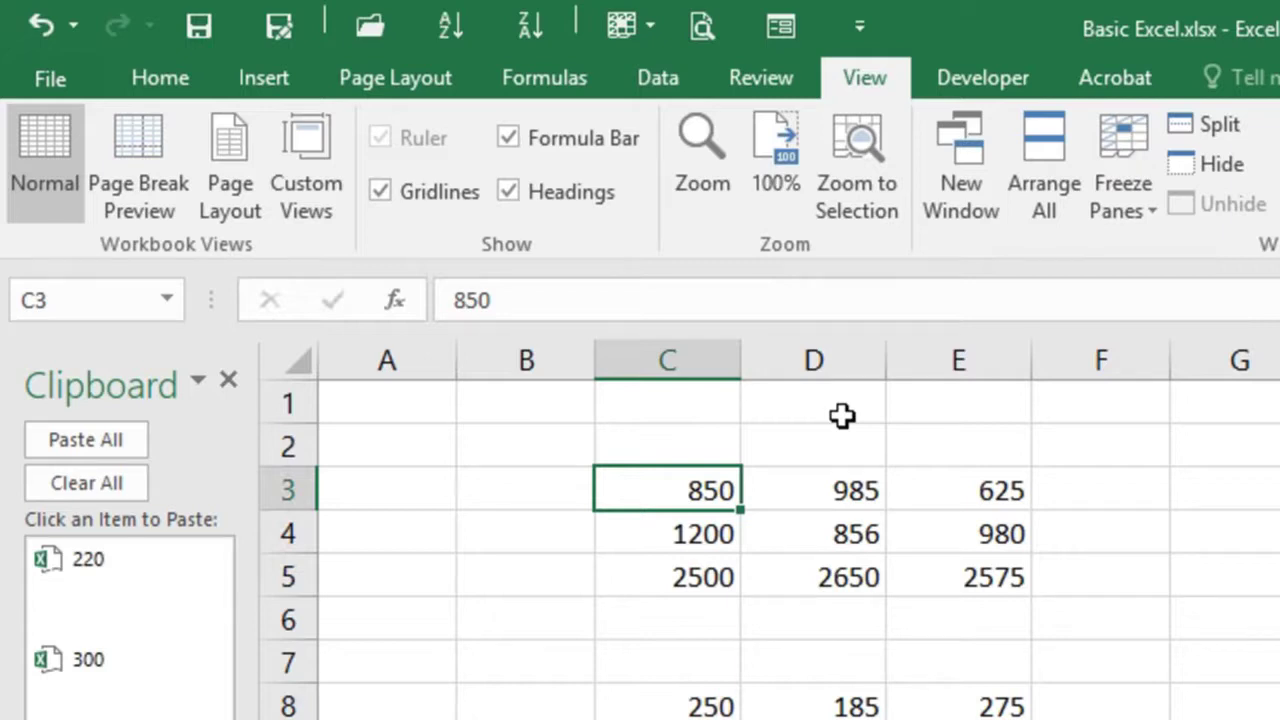
Step: Hide the gridlines on Sheet1 and turn their display back on
{"action": "key", "text": "alt"}
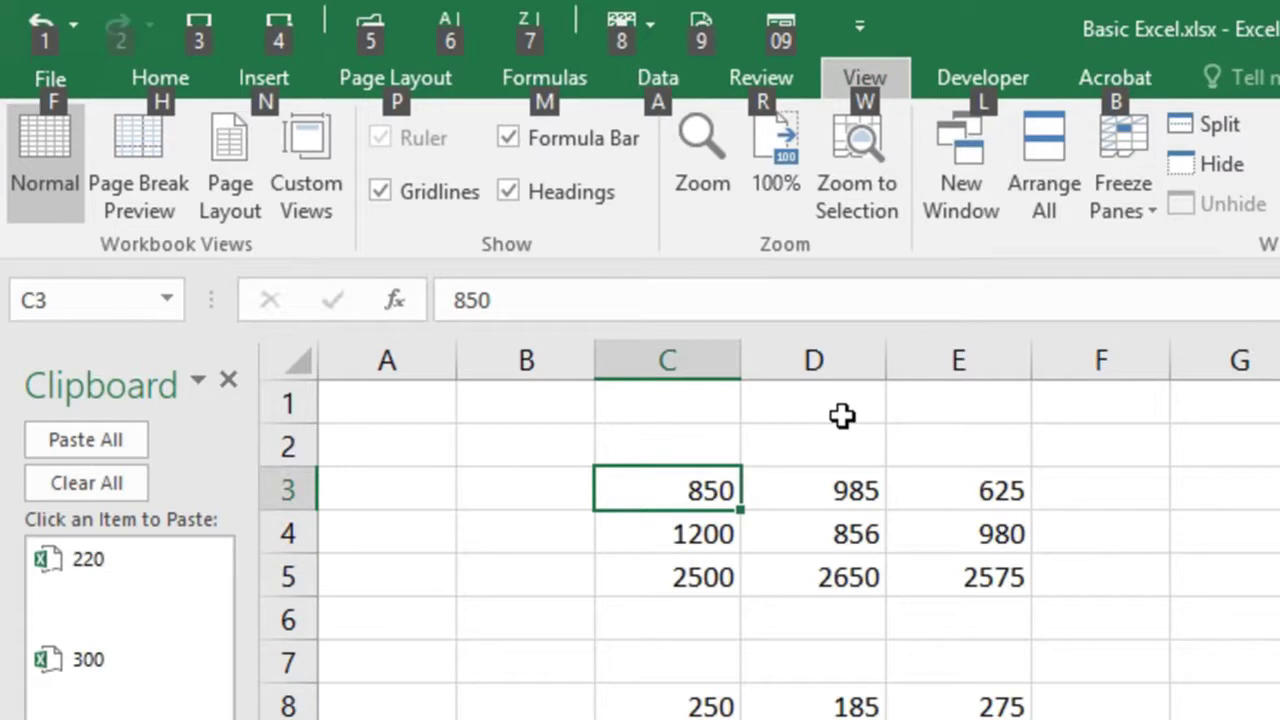
{"action": "key", "text": "p"}
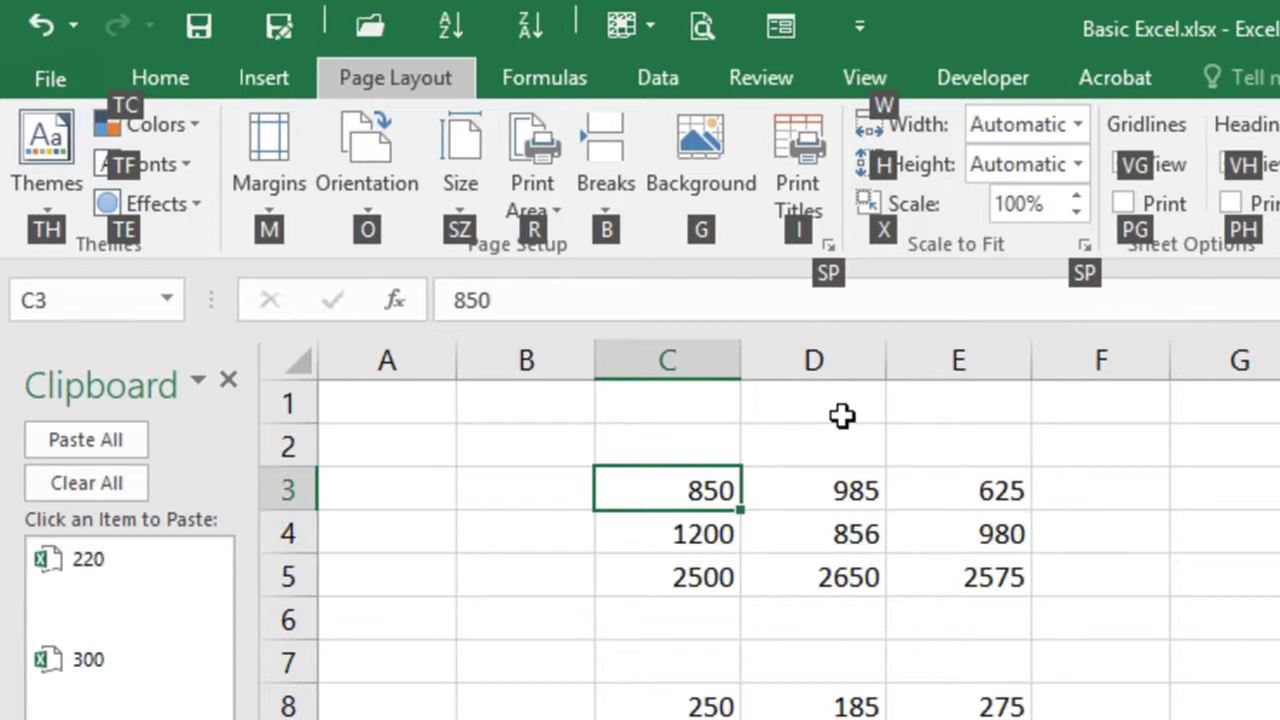
{"action": "key", "text": "v"}
{"action": "key", "text": "g"}
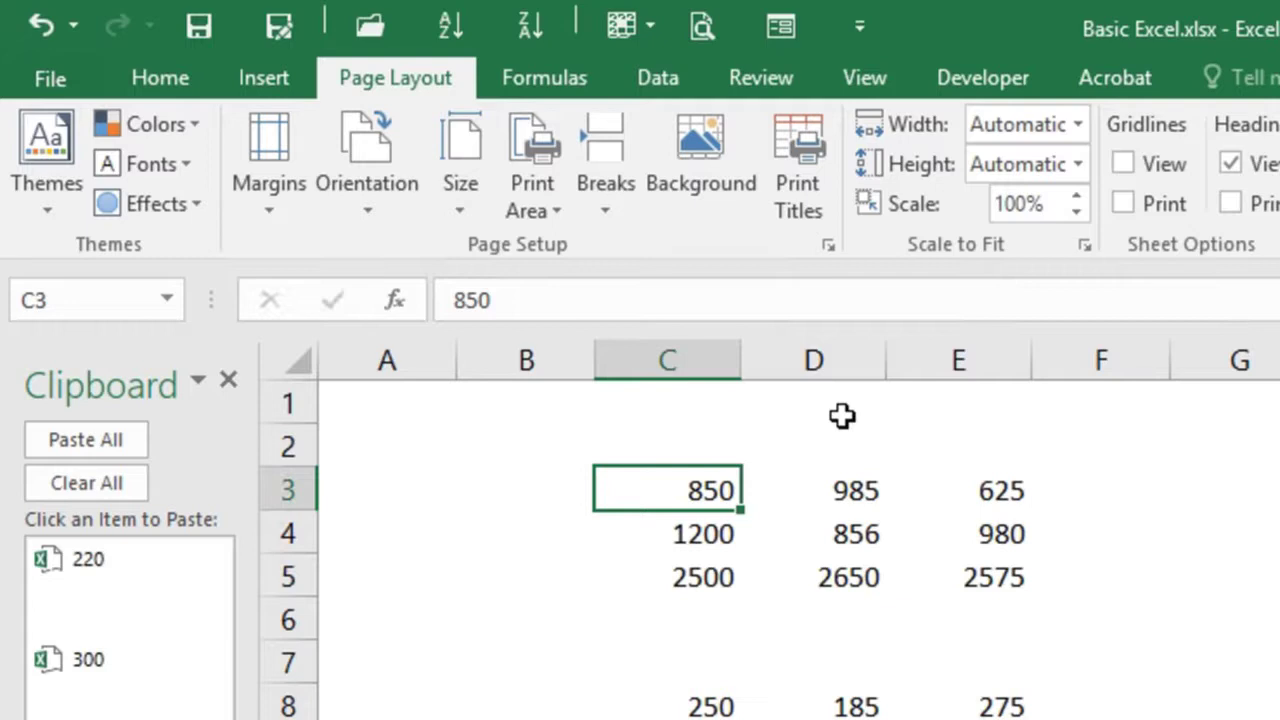
{"action": "key", "text": "alt"}
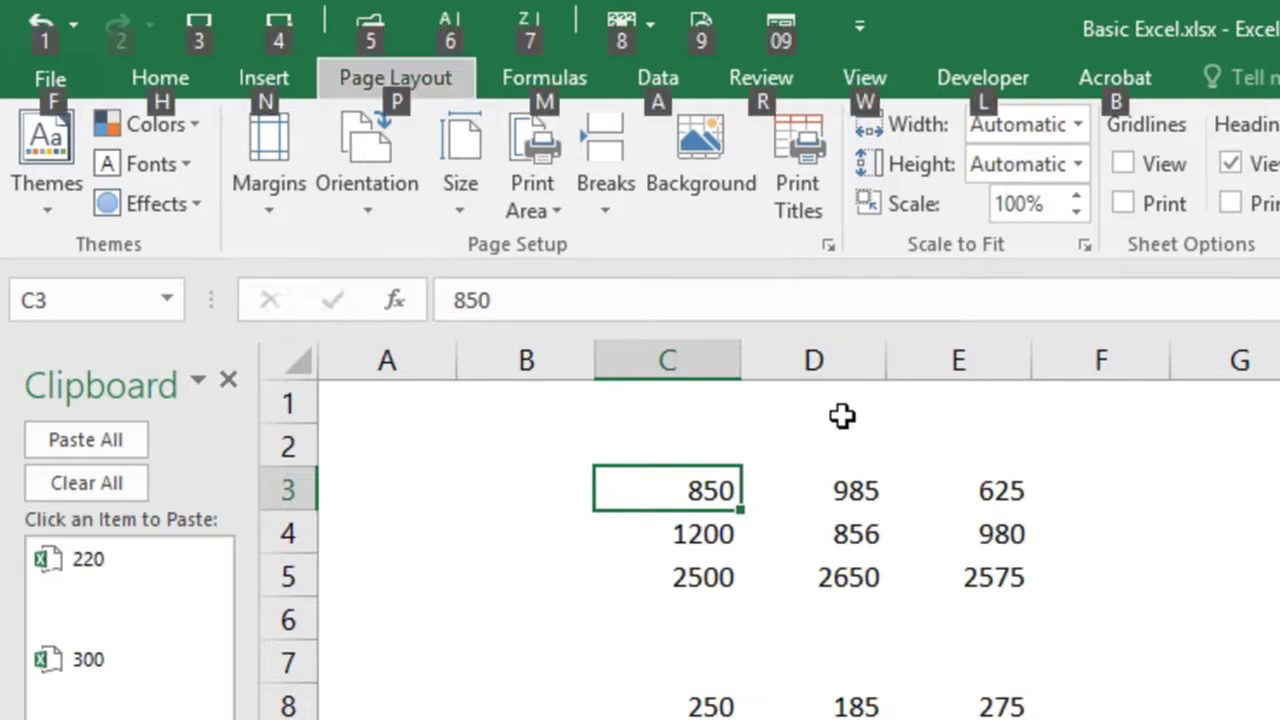
{"action": "key", "text": "p"}
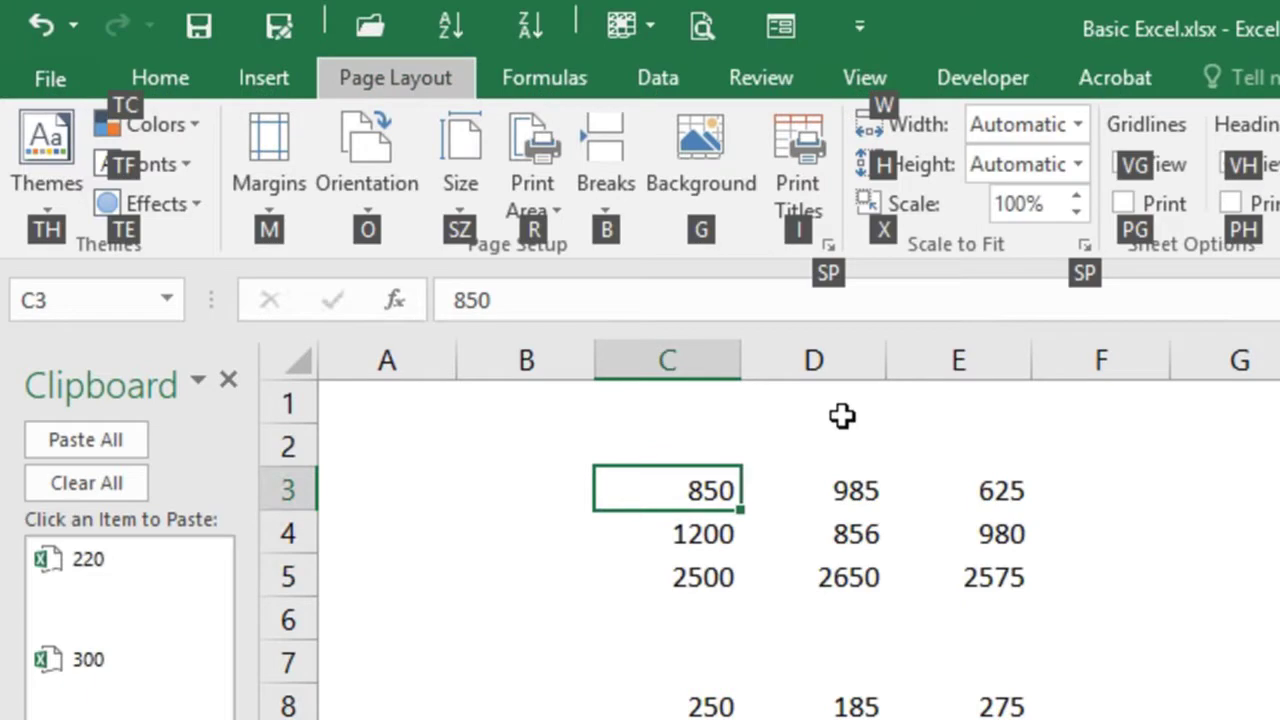
{"action": "key", "text": "v"}
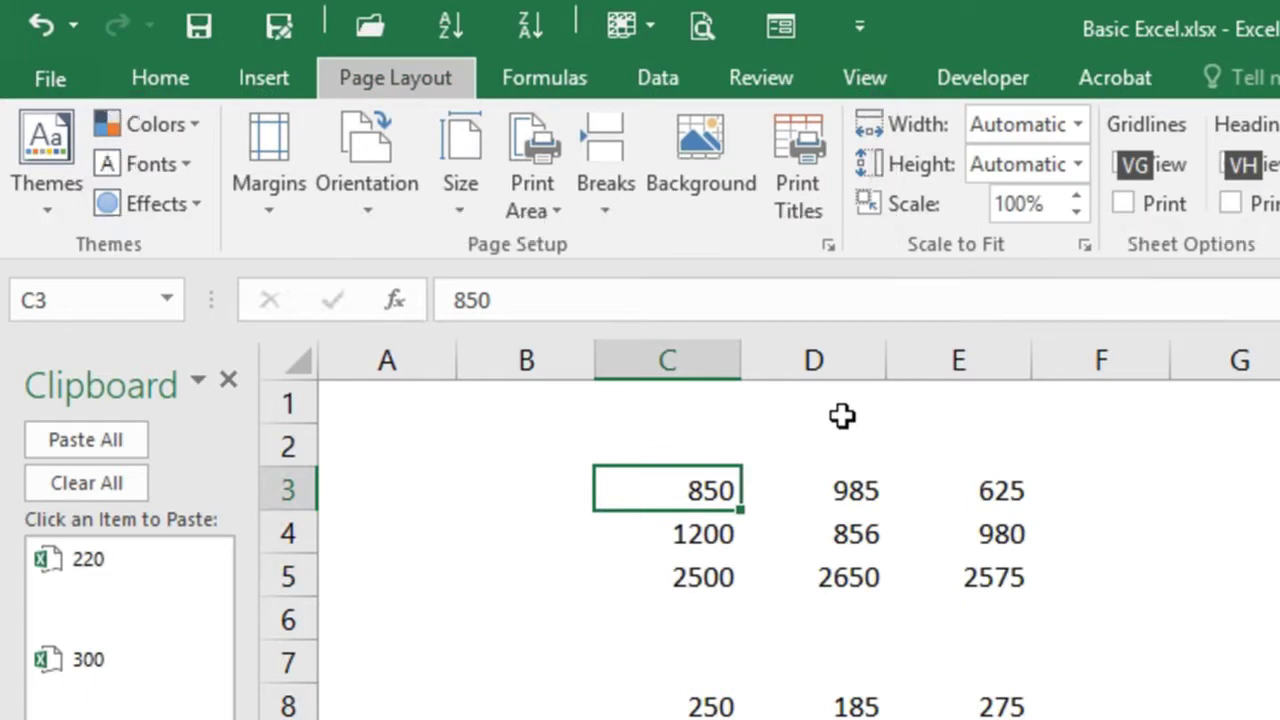
{"action": "key", "text": "g"}
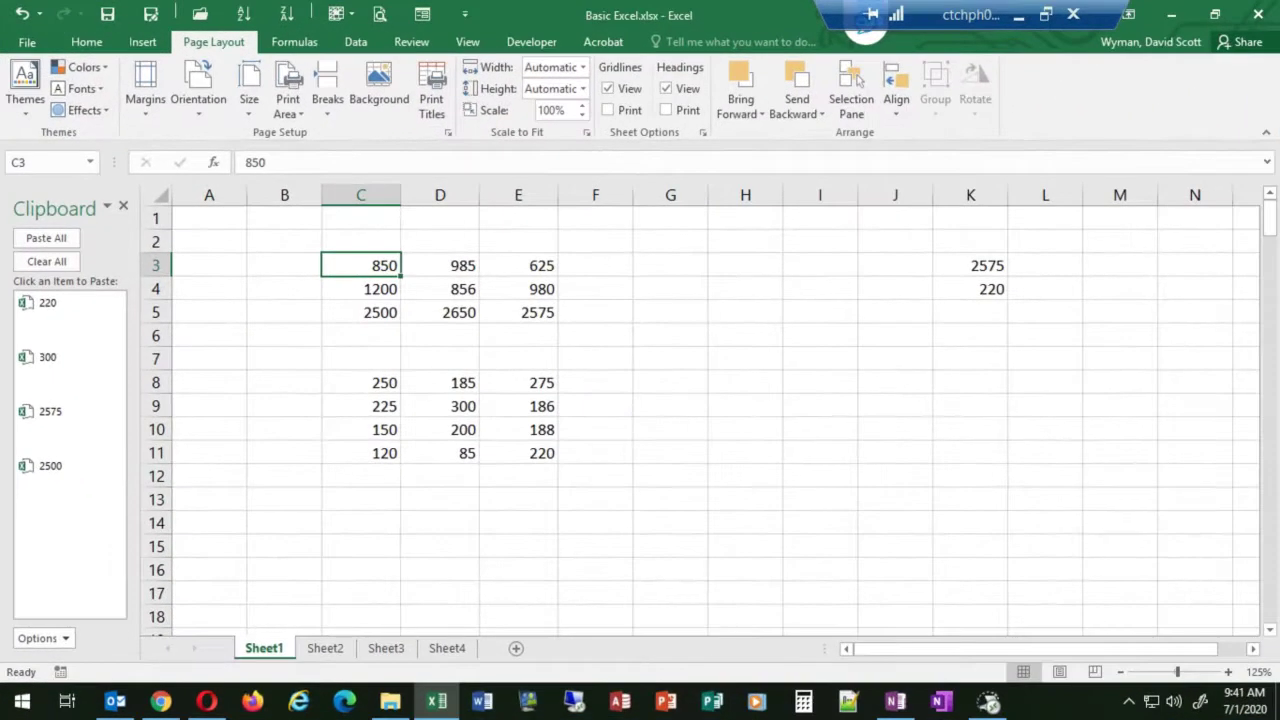
Step: Close the Office Clipboard pane and paste a copy of the number block C8:E11 at cell C200
{"action": "left_click", "coordinate": [124, 208]}
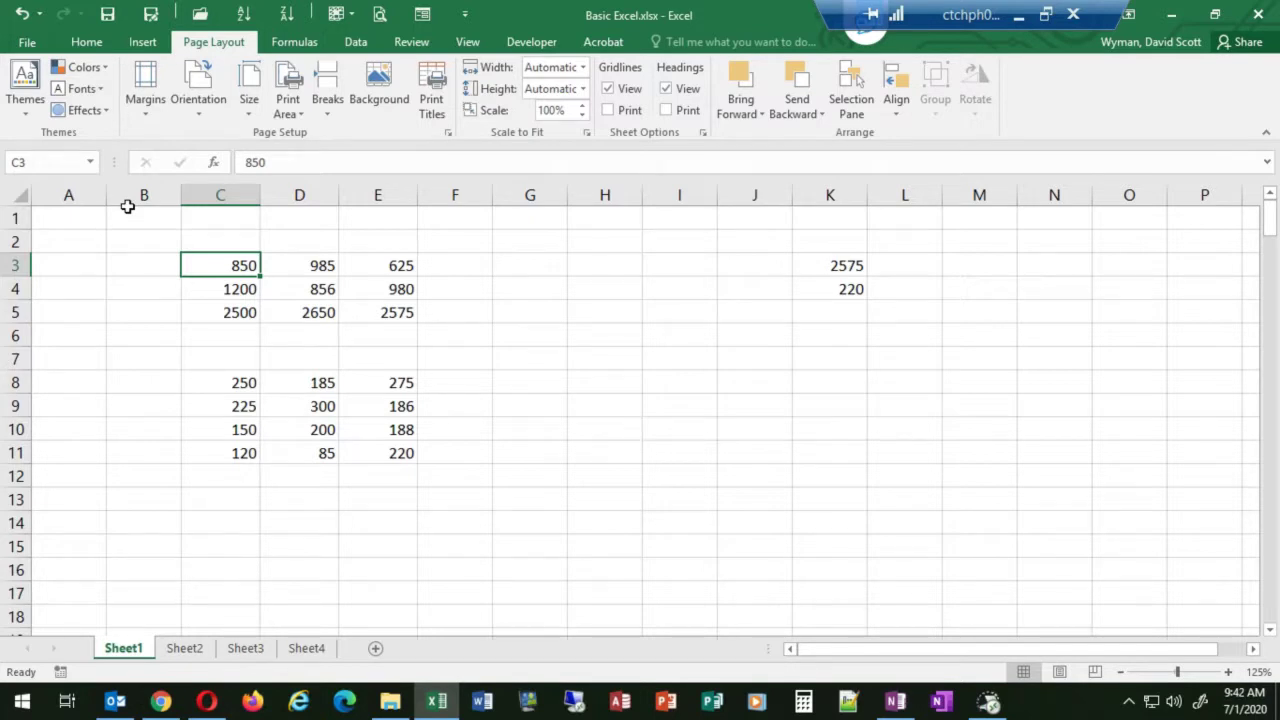
{"action": "left_click_drag", "start_coordinate": [234, 385], "coordinate": [380, 457]}
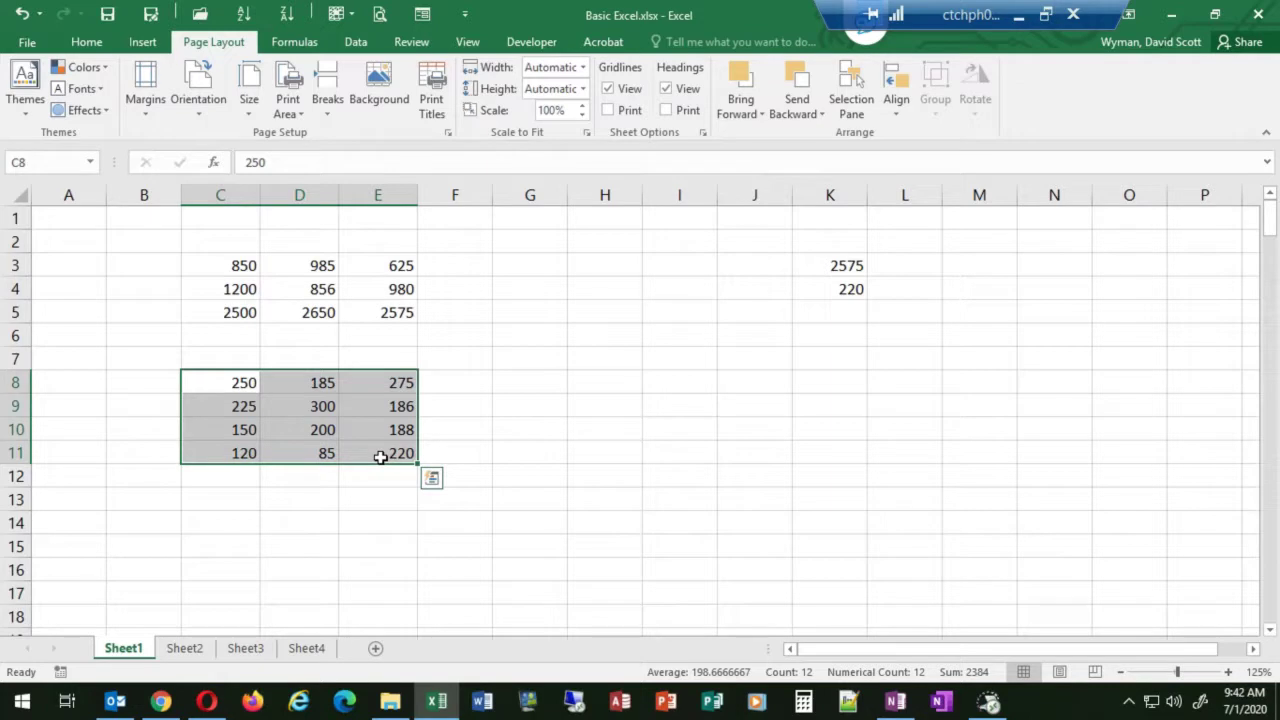
{"action": "key", "text": "ctrl+c"}
{"action": "scroll", "coordinate": [378, 457], "scroll_direction": "down", "scroll_amount": 8}
{"action": "scroll", "coordinate": [376, 458], "scroll_direction": "down", "scroll_amount": 20}
{"action": "scroll", "coordinate": [360, 457], "scroll_direction": "down", "scroll_amount": 20}
{"action": "scroll", "coordinate": [352, 464], "scroll_direction": "down", "scroll_amount": 1}
{"action": "scroll", "coordinate": [352, 464], "scroll_direction": "up", "scroll_amount": 2}
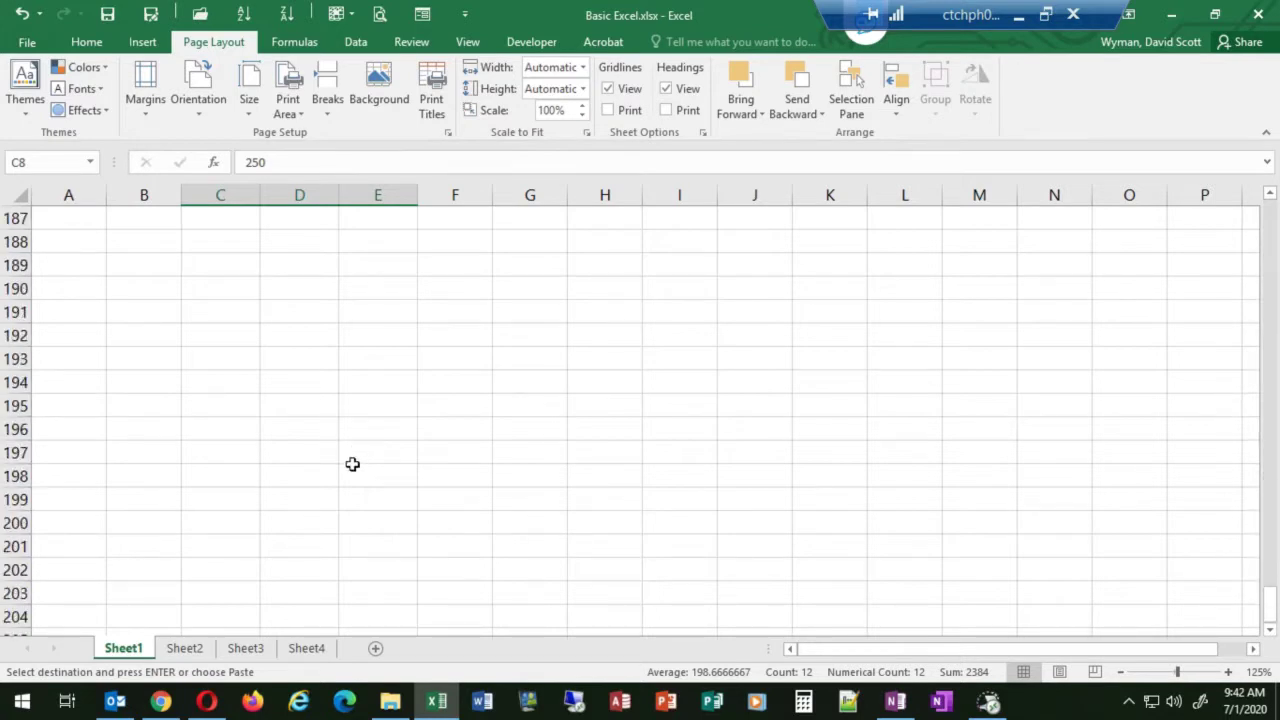
{"action": "left_click", "coordinate": [212, 521]}
{"action": "key", "text": "ctrl+v"}
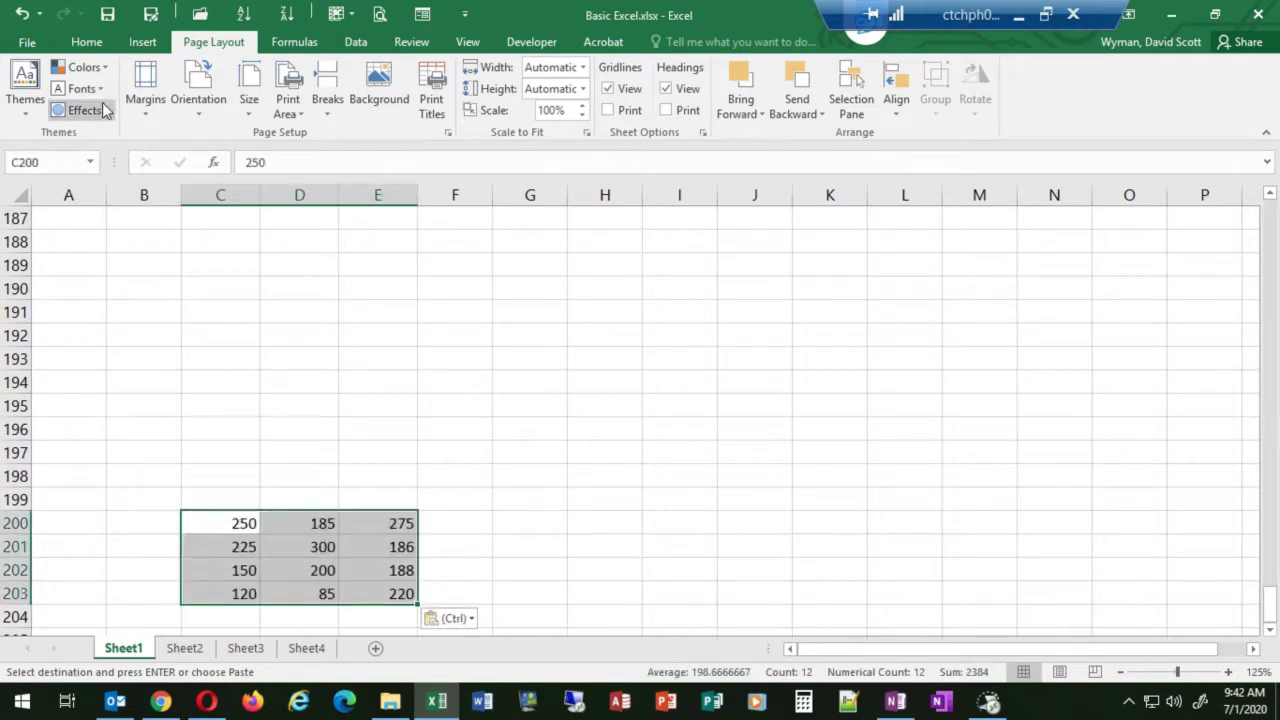
Step: Select cell C194, zoom Sheet1 out to 10% to locate its data blocks, and zoom back in to 100%
{"action": "left_click", "coordinate": [85, 45]}
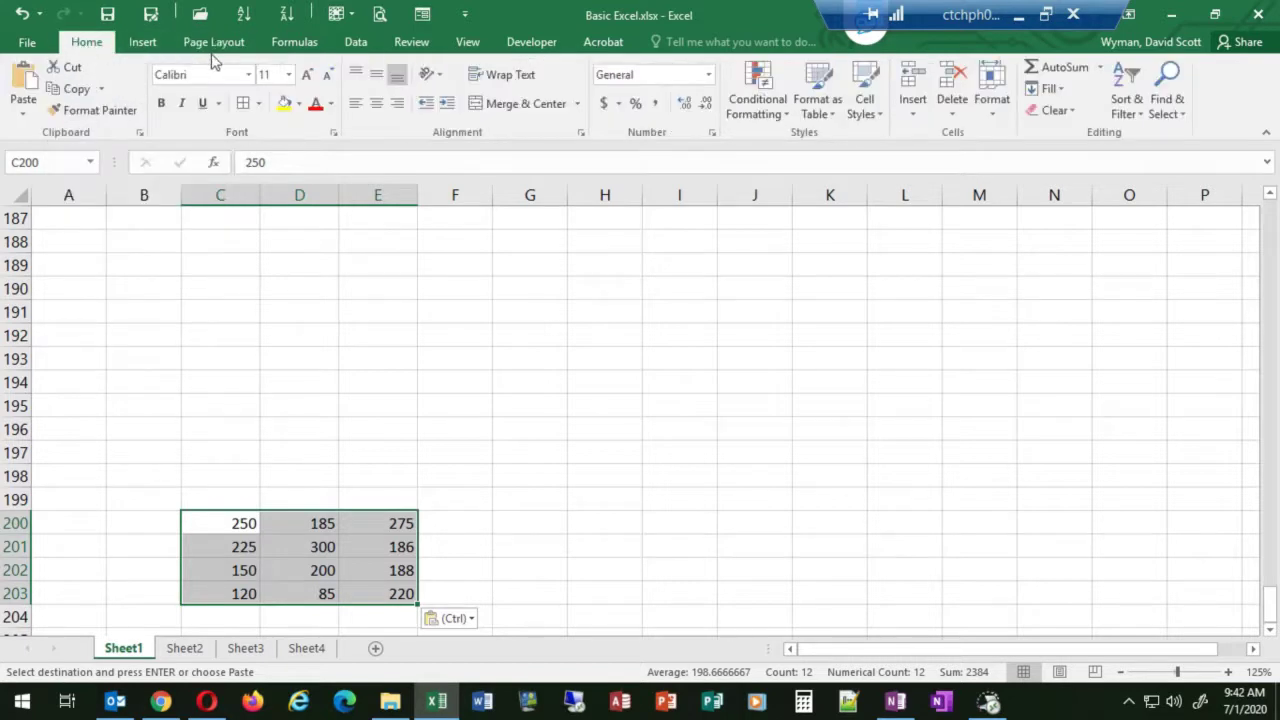
{"action": "left_click", "coordinate": [254, 381]}
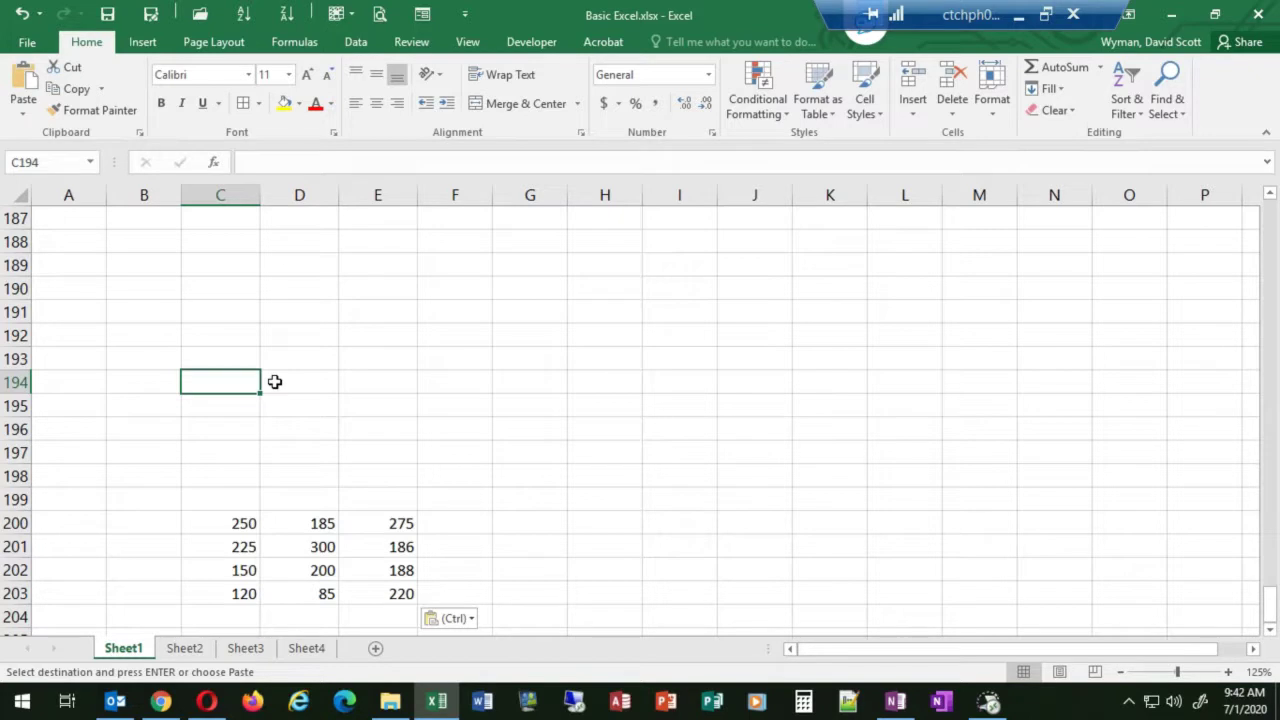
{"action": "scroll", "coordinate": [275, 383], "scroll_direction": "down", "scroll_amount": 8, "text": "ctrl"}
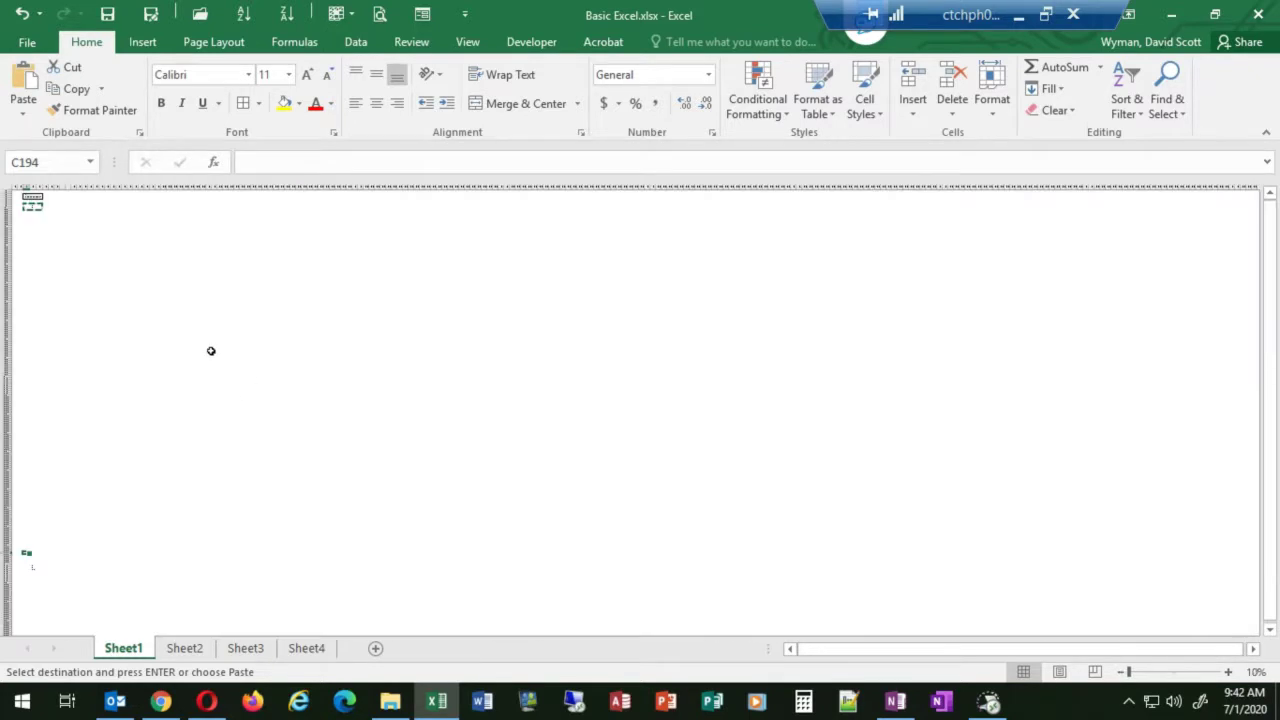
{"action": "left_click_drag", "start_coordinate": [31, 196], "coordinate": [31, 197]}
{"action": "scroll", "coordinate": [30, 212], "scroll_direction": "up", "scroll_amount": 5}
{"action": "scroll", "coordinate": [49, 283], "scroll_direction": "down", "scroll_amount": 1}
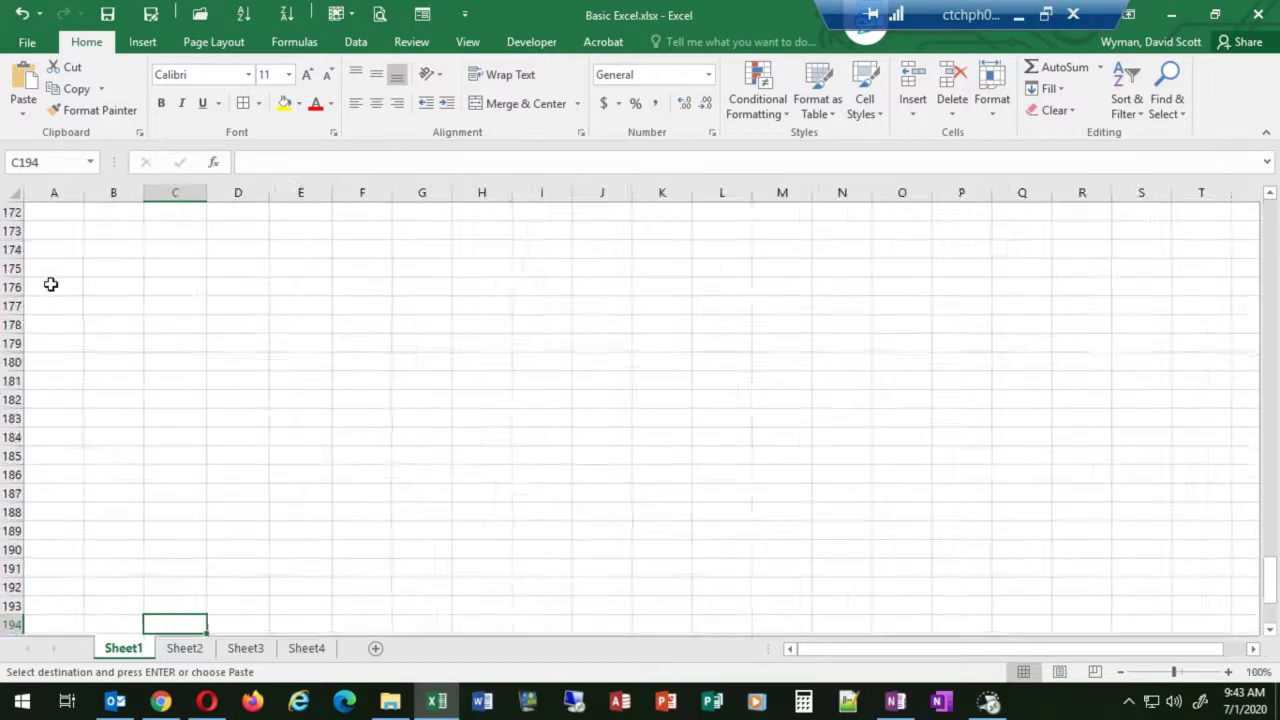
Step: Return to cell A1 of Sheet1, reduce the zoom to 130%, and clear the contents of cells K3:K5
{"action": "scroll", "coordinate": [57, 294], "scroll_direction": "up", "scroll_amount": 5}
{"action": "scroll", "coordinate": [55, 289], "scroll_direction": "up", "scroll_amount": 15}
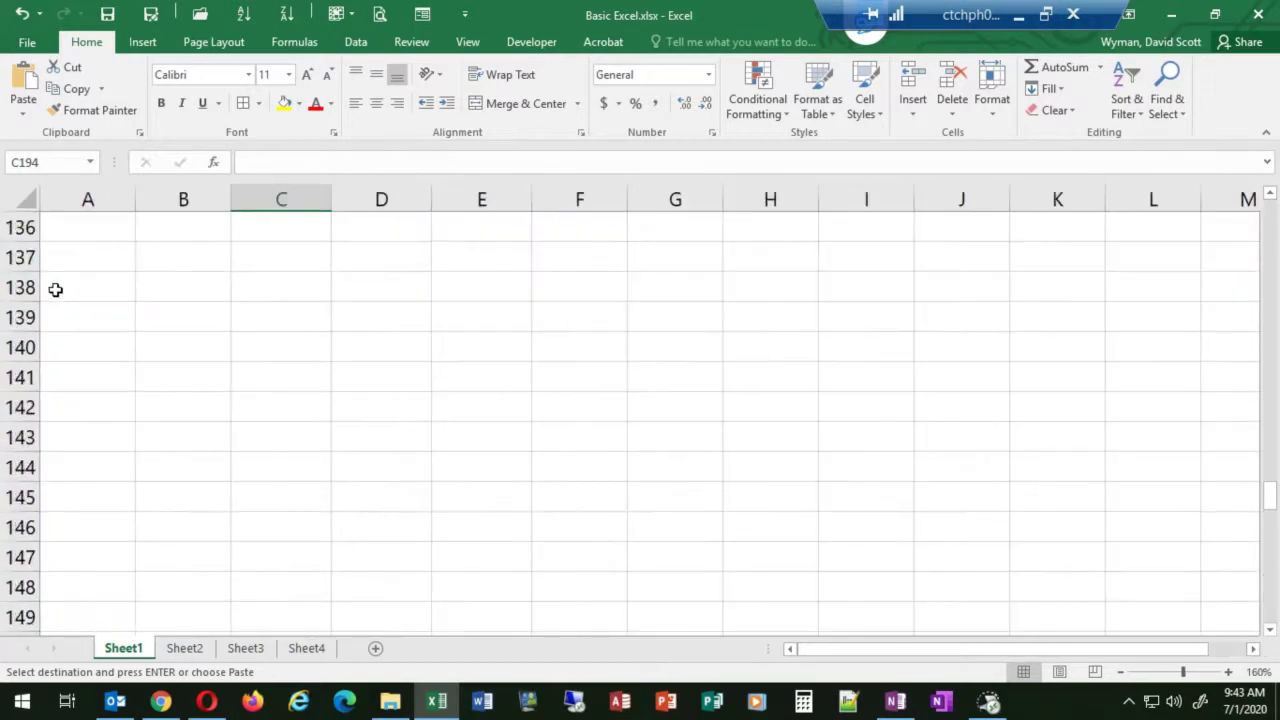
{"action": "key", "text": "ctrl+Home"}
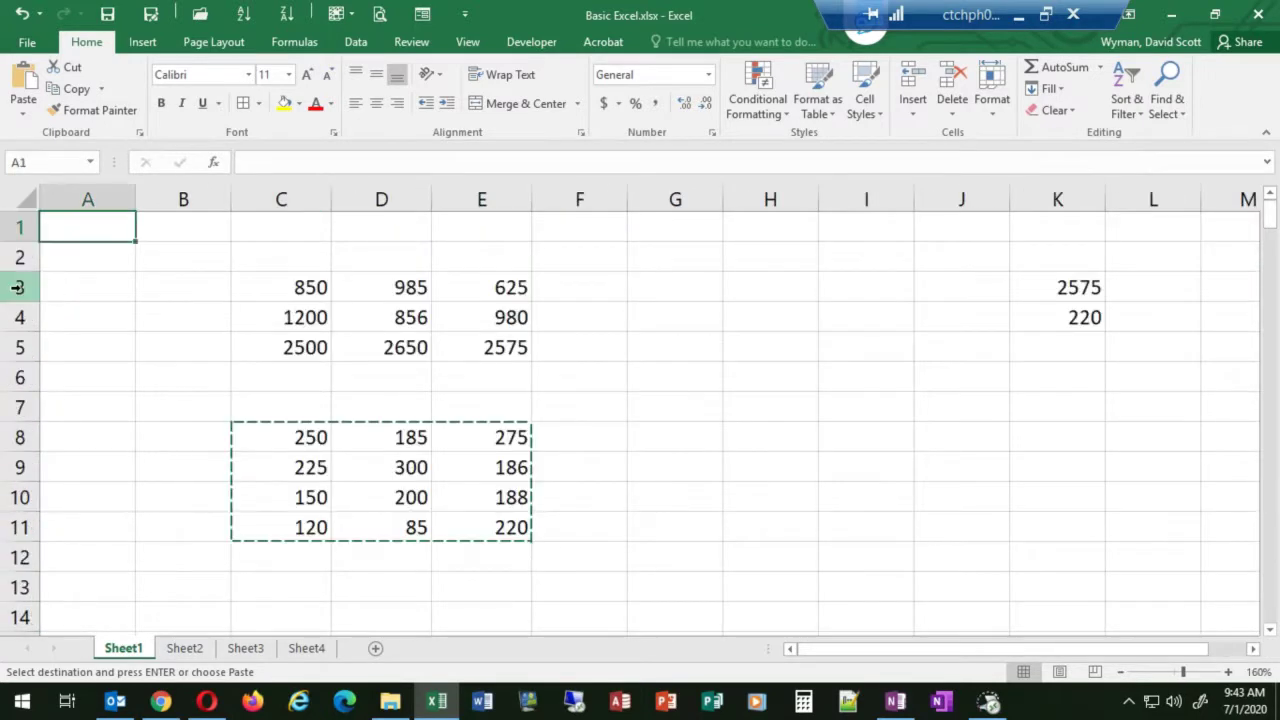
{"action": "scroll", "coordinate": [206, 401], "scroll_direction": "down", "scroll_amount": 2, "text": "ctrl"}
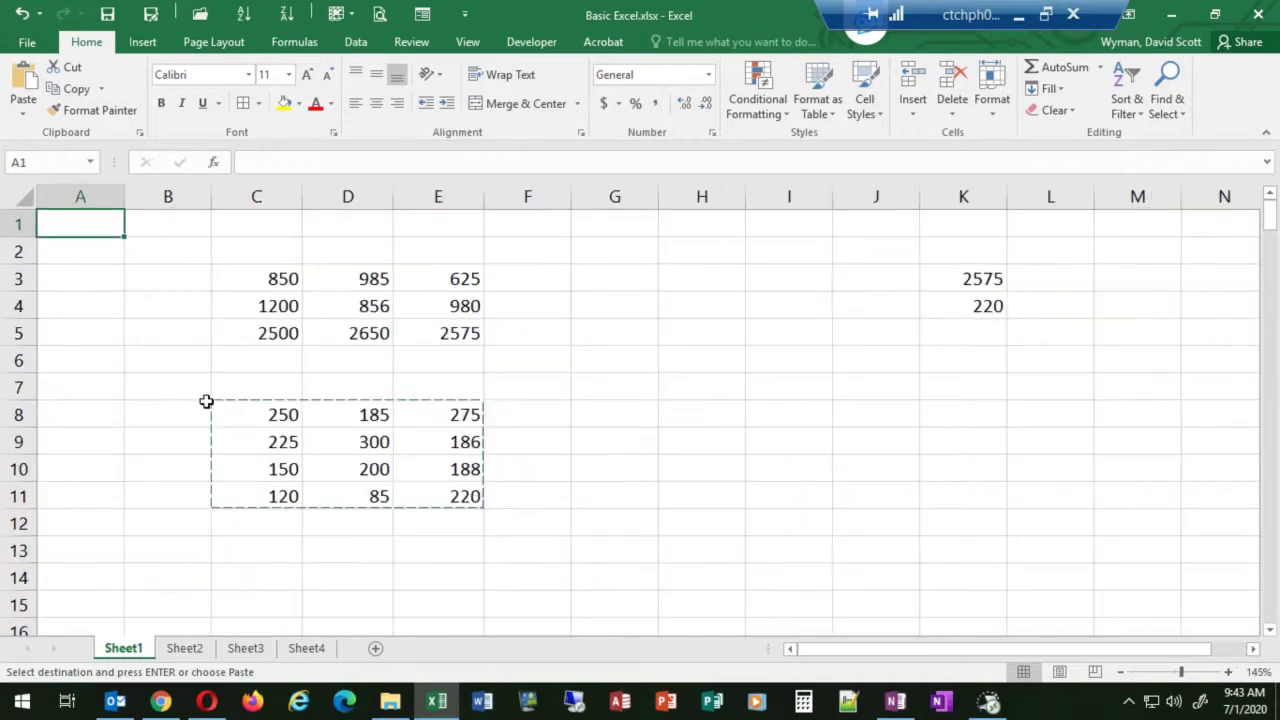
{"action": "left_click_drag", "start_coordinate": [866, 272], "coordinate": [865, 306]}
{"action": "key", "text": "Delete"}
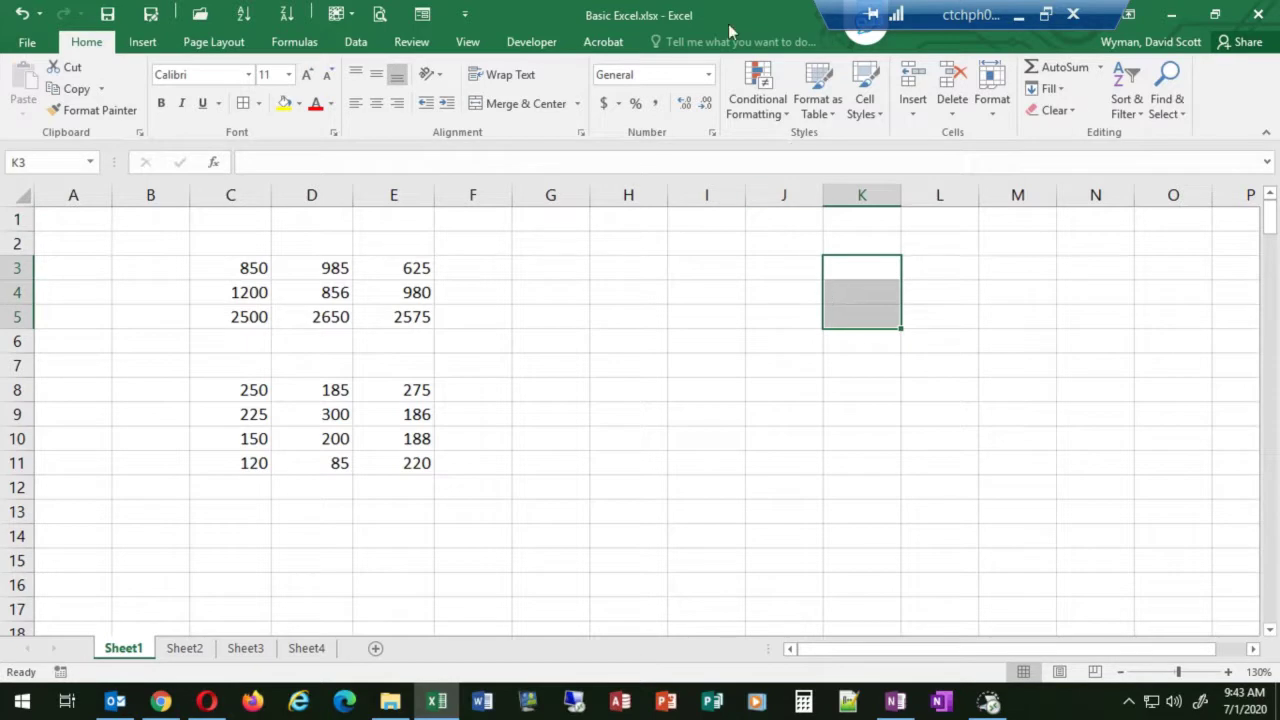
Step: Split the Sheet1 window into four panes at cell F13
{"action": "left_click", "coordinate": [467, 44]}
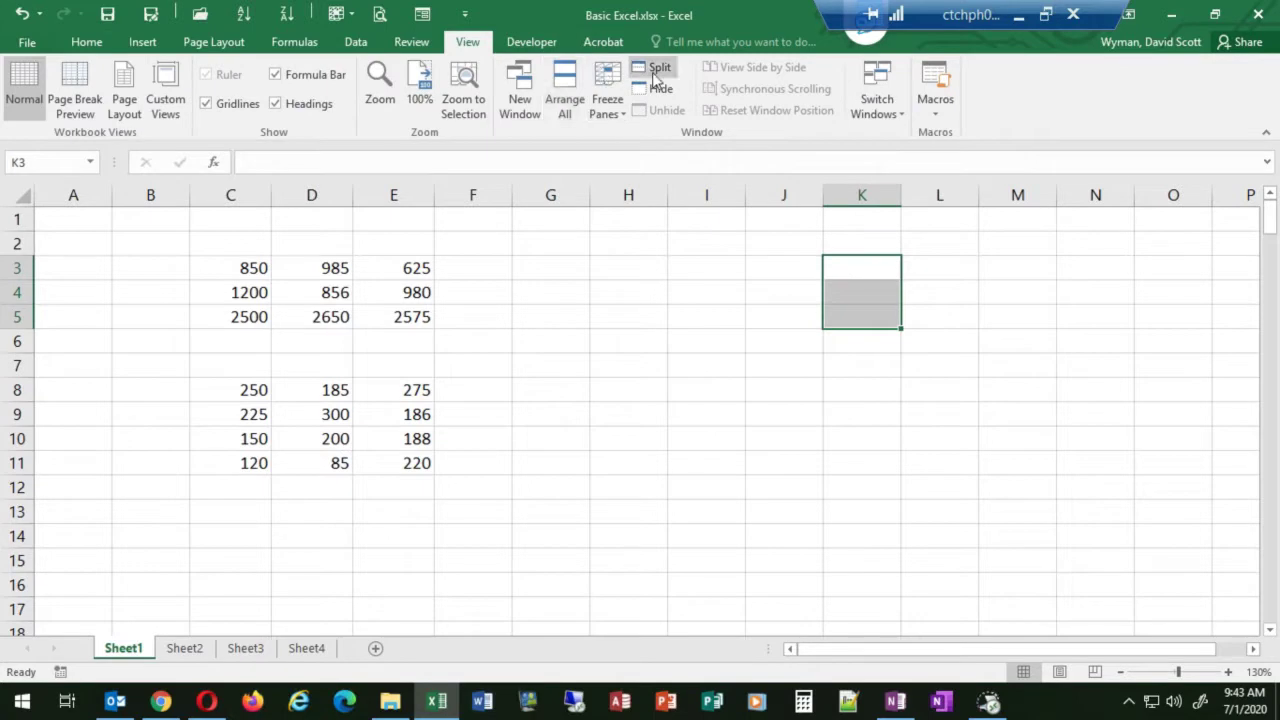
{"action": "left_click", "coordinate": [401, 287]}
{"action": "left_click", "coordinate": [505, 298]}
{"action": "left_click", "coordinate": [329, 410]}
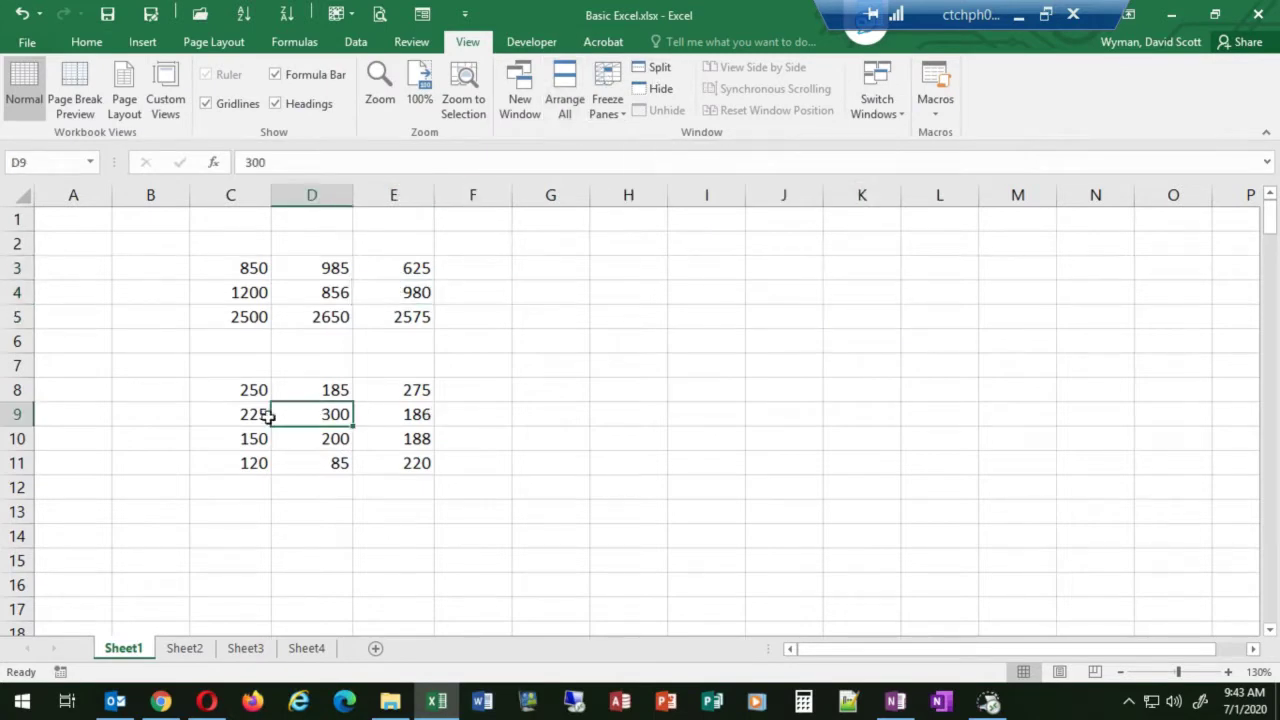
{"action": "left_click", "coordinate": [446, 458]}
{"action": "left_click", "coordinate": [603, 369]}
{"action": "left_click", "coordinate": [582, 487]}
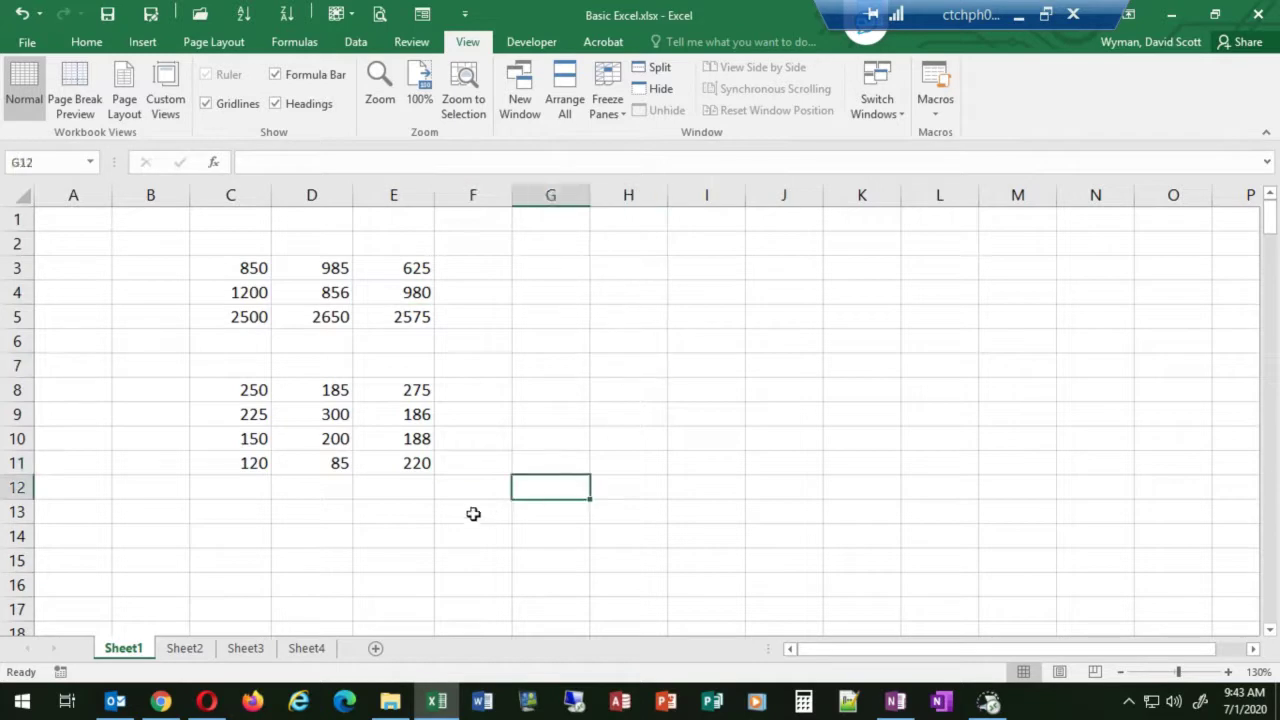
{"action": "left_click", "coordinate": [465, 507]}
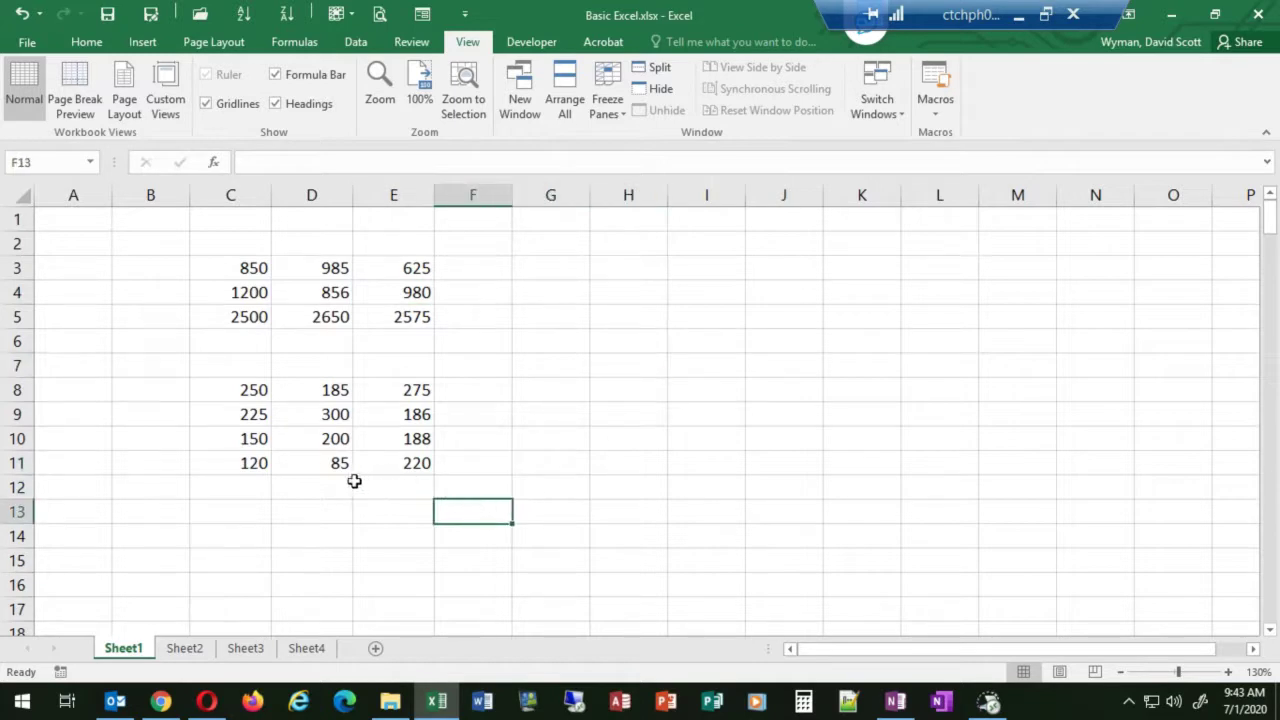
{"action": "left_click_drag", "start_coordinate": [297, 489], "coordinate": [710, 487]}
{"action": "left_click", "coordinate": [480, 517]}
{"action": "left_click_drag", "start_coordinate": [400, 441], "coordinate": [390, 626]}
{"action": "left_click", "coordinate": [478, 508]}
{"action": "left_click", "coordinate": [656, 70]}
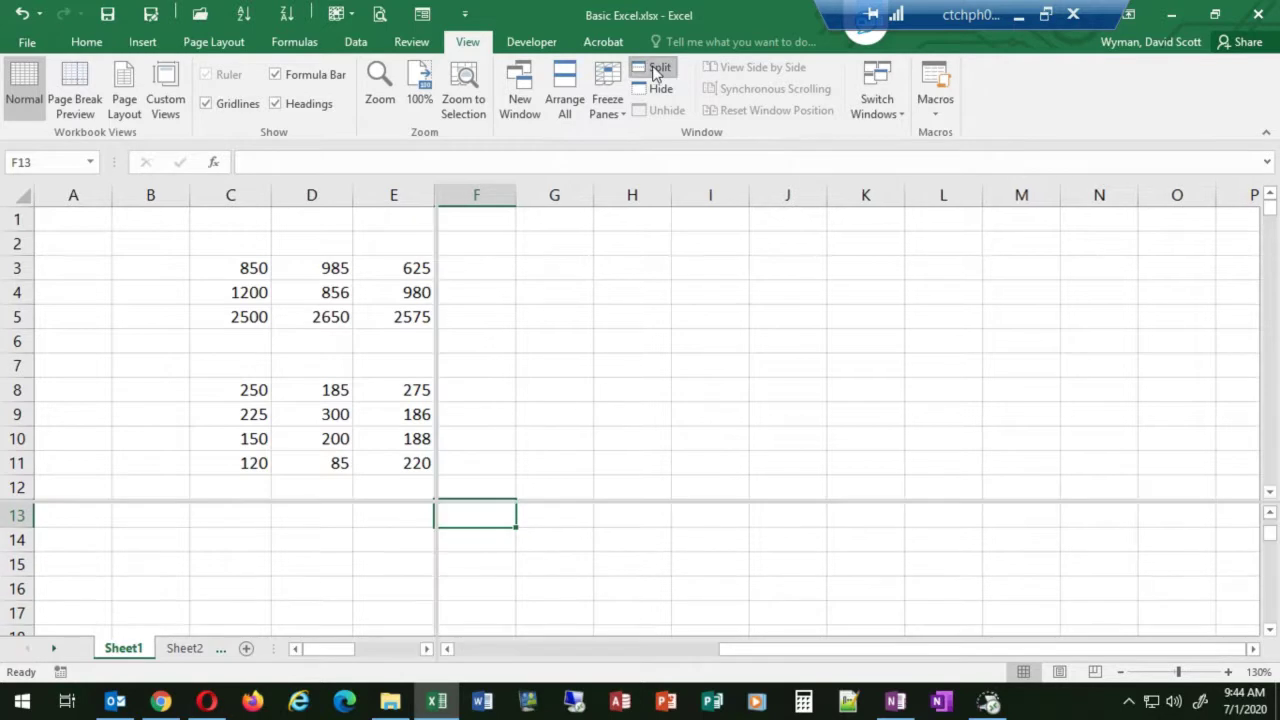
Step: Select cells in each of the four panes of Sheet1 in turn to try out the split
{"action": "left_click", "coordinate": [535, 384]}
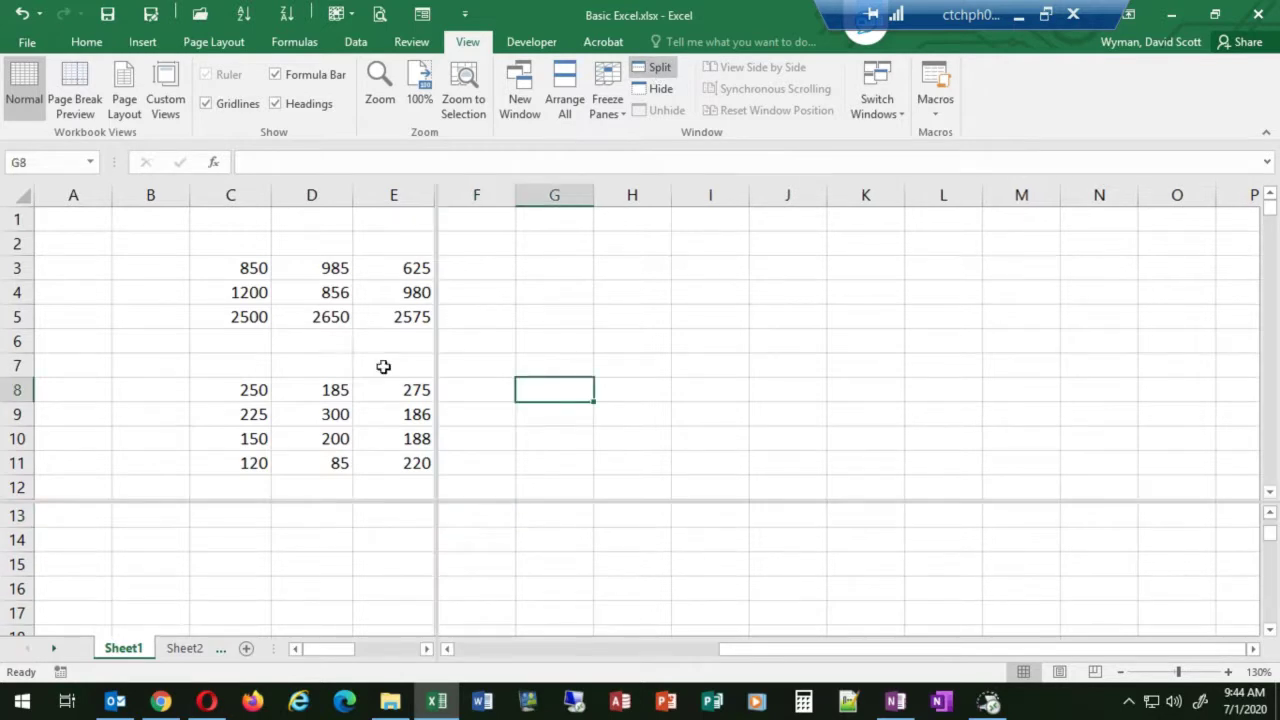
{"action": "left_click", "coordinate": [334, 358]}
{"action": "left_click", "coordinate": [311, 548]}
{"action": "left_click", "coordinate": [497, 568]}
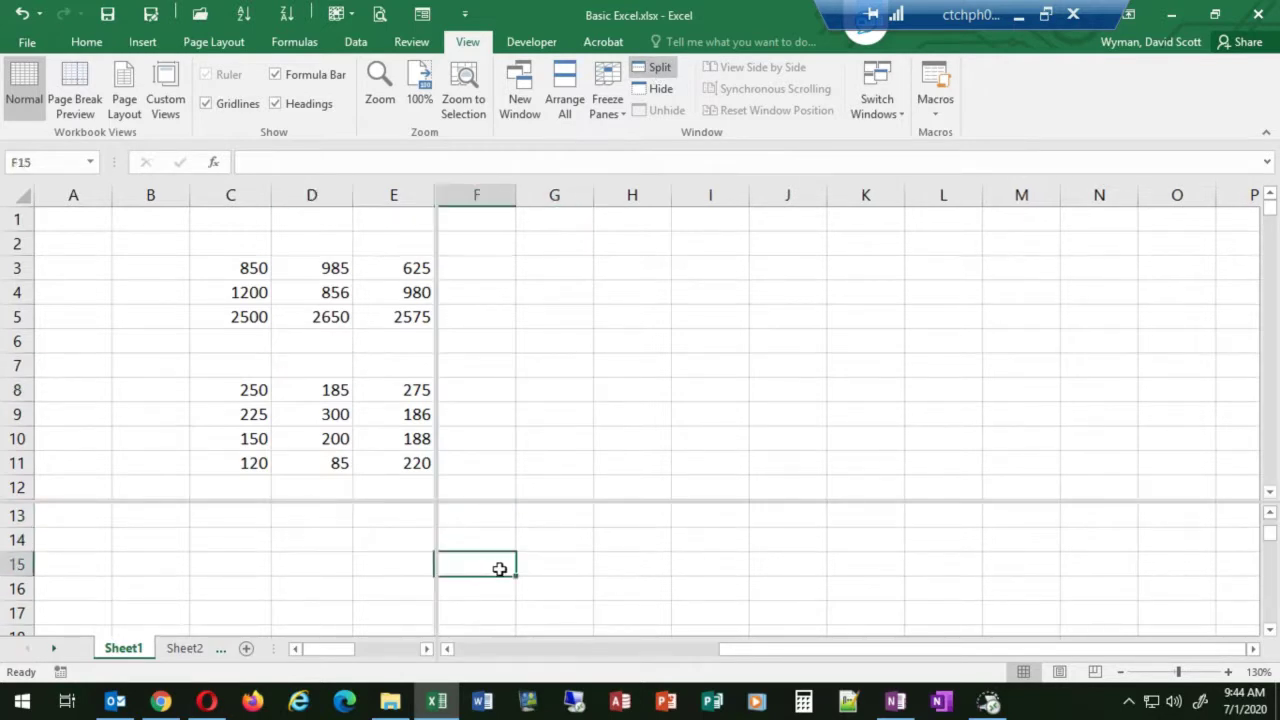
{"action": "left_click", "coordinate": [268, 563]}
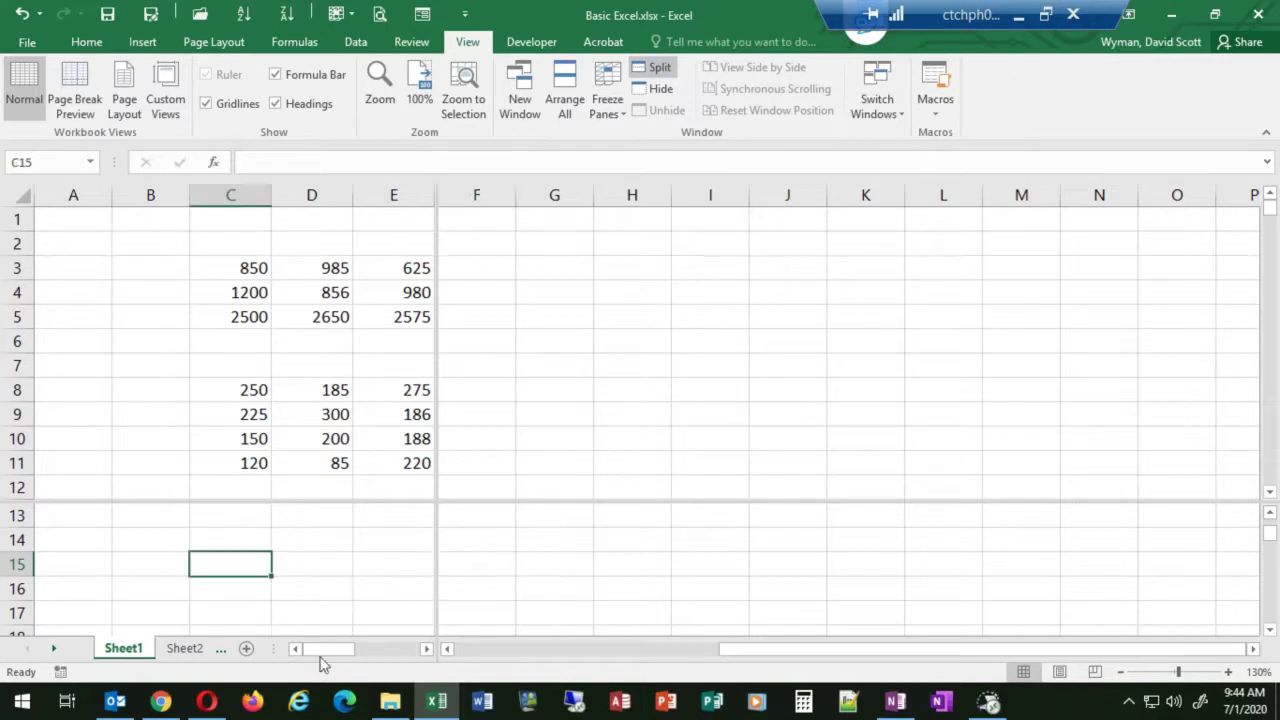
{"action": "left_click", "coordinate": [276, 388]}
{"action": "left_click", "coordinate": [256, 535]}
Step: Scroll the left-hand panes across and back, bring the right-hand panes to column A, and select cell D4 there
{"action": "left_click_drag", "start_coordinate": [340, 650], "coordinate": [398, 662]}
{"action": "left_click", "coordinate": [296, 649]}
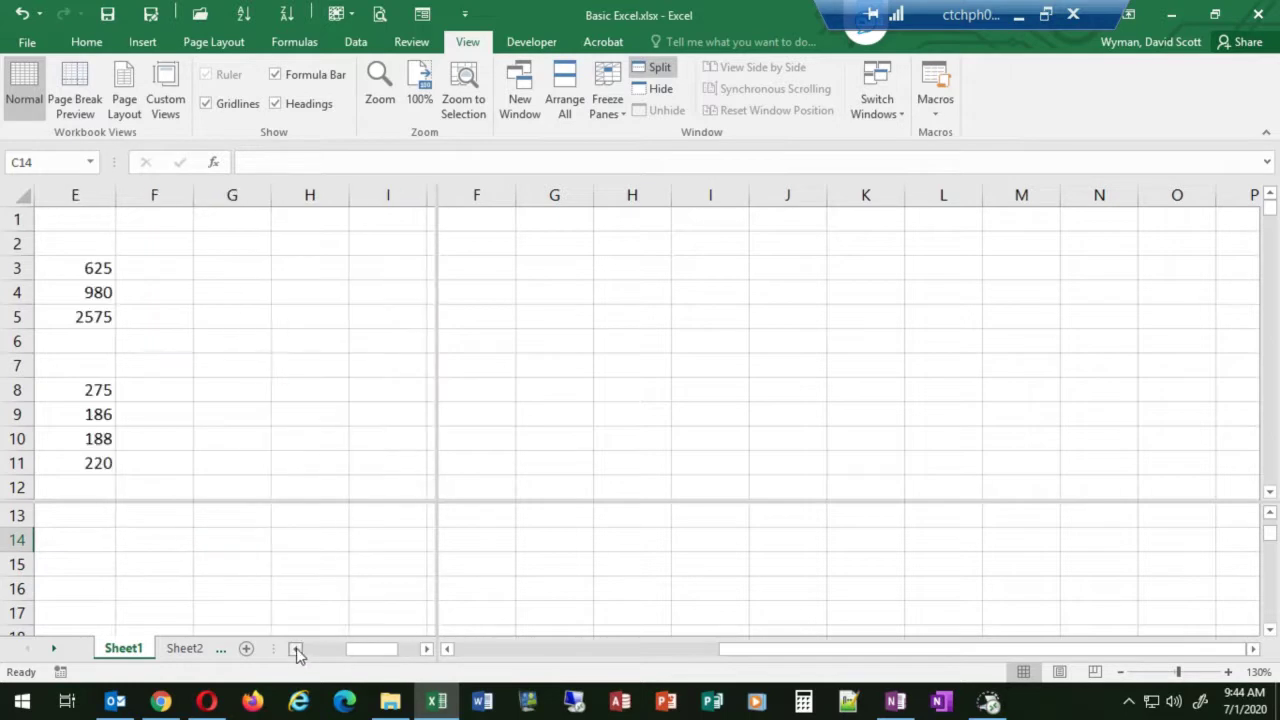
{"action": "left_click", "coordinate": [296, 649]}
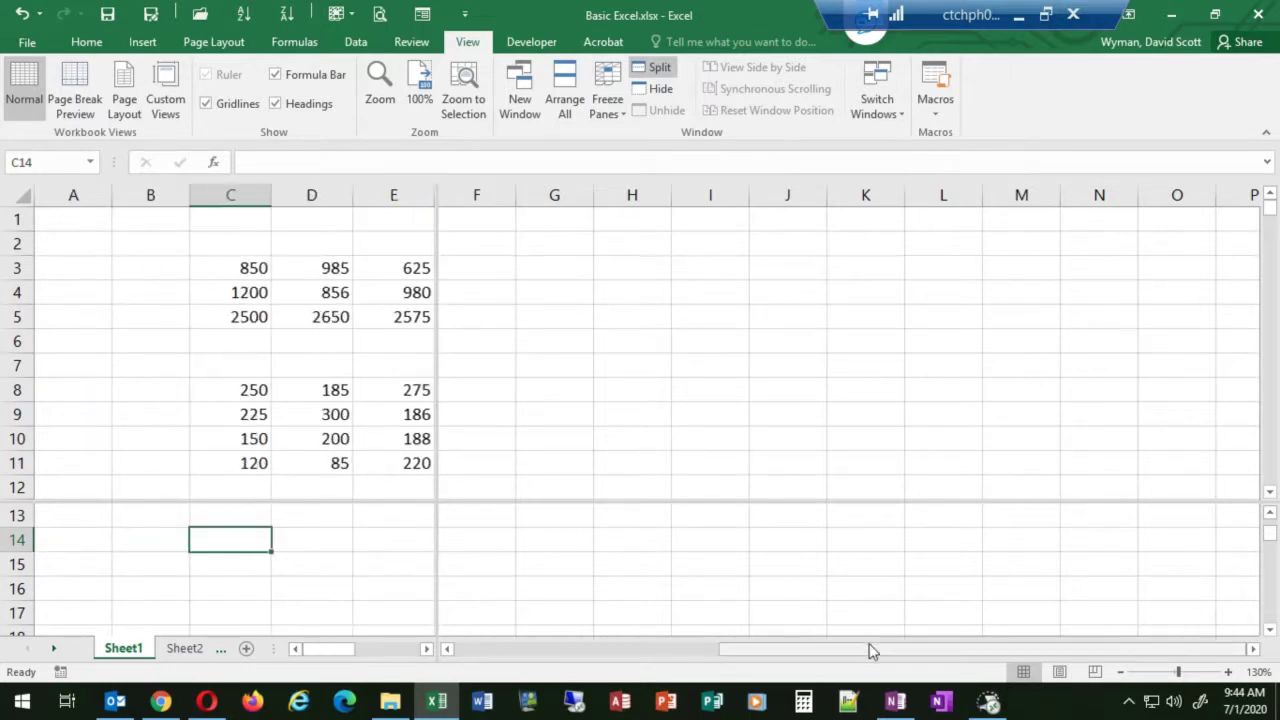
{"action": "left_click", "coordinate": [447, 648]}
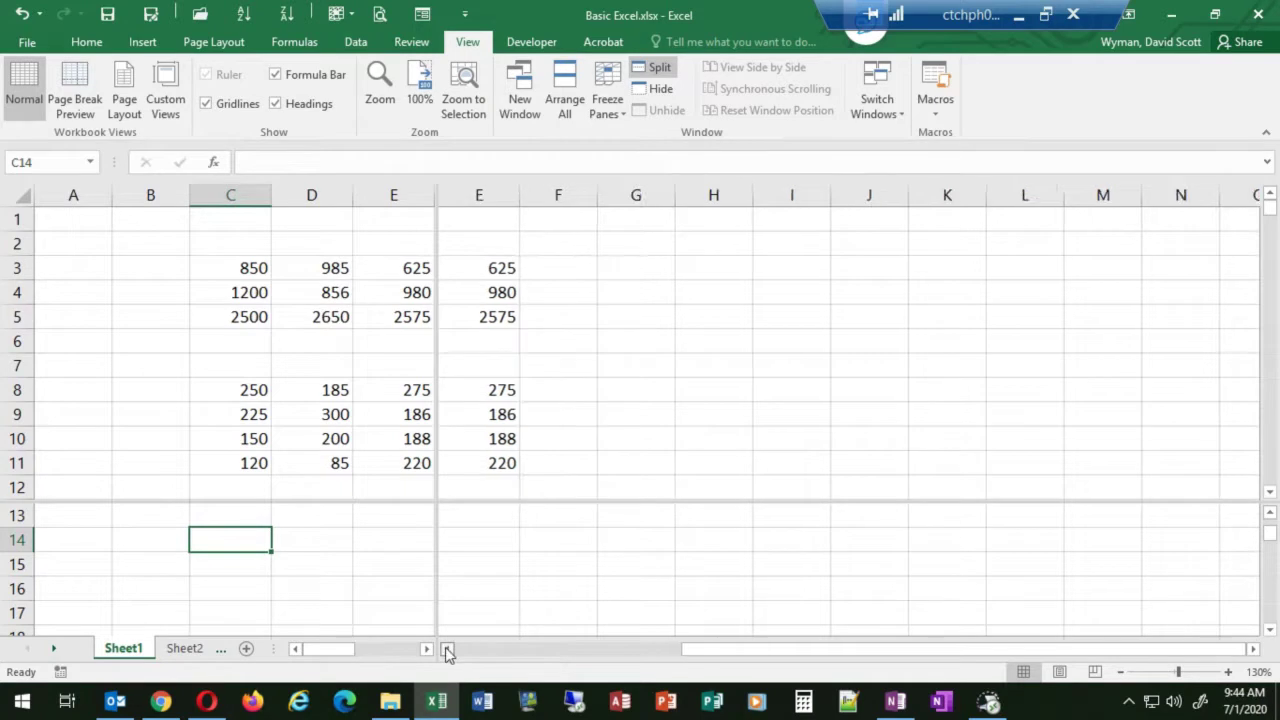
{"action": "left_click", "coordinate": [741, 295]}
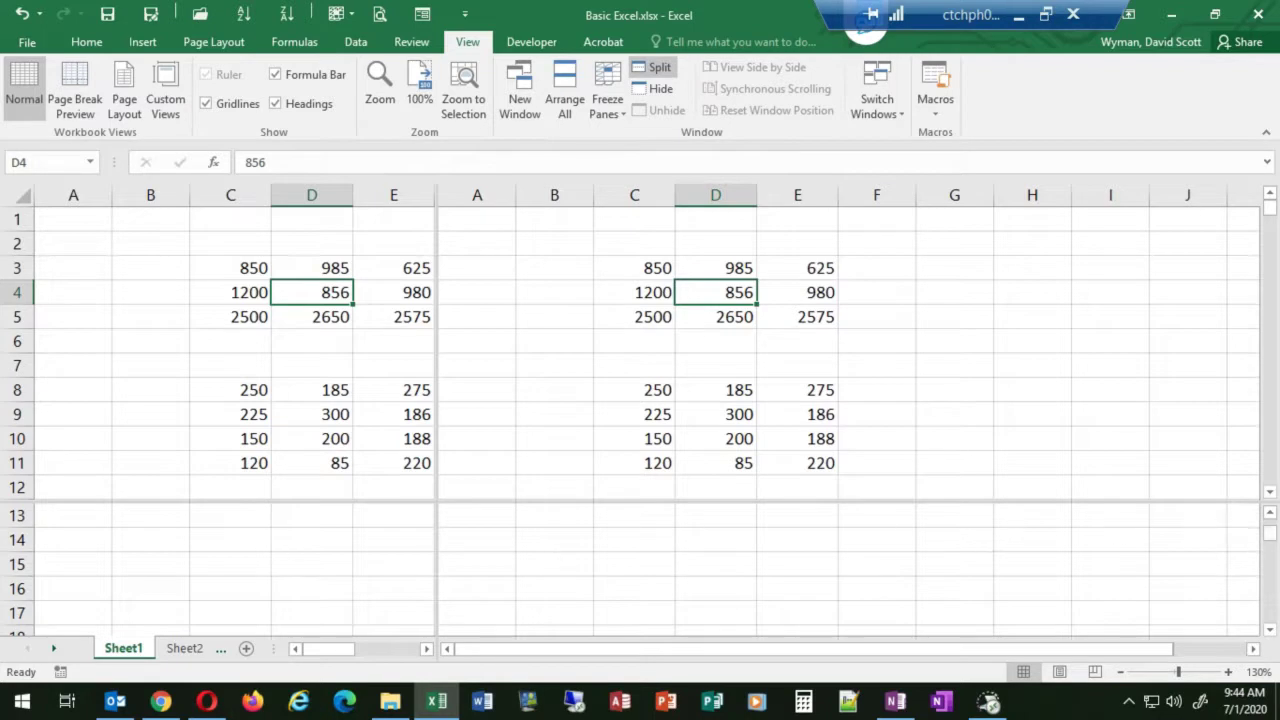
Step: Scroll the lower panes up to row 2 to show the first number block in all four panes
{"action": "left_click", "coordinate": [1269, 513]}
{"action": "left_click", "coordinate": [1269, 513]}
{"action": "left_click", "coordinate": [1269, 513]}
{"action": "left_click", "coordinate": [1269, 513]}
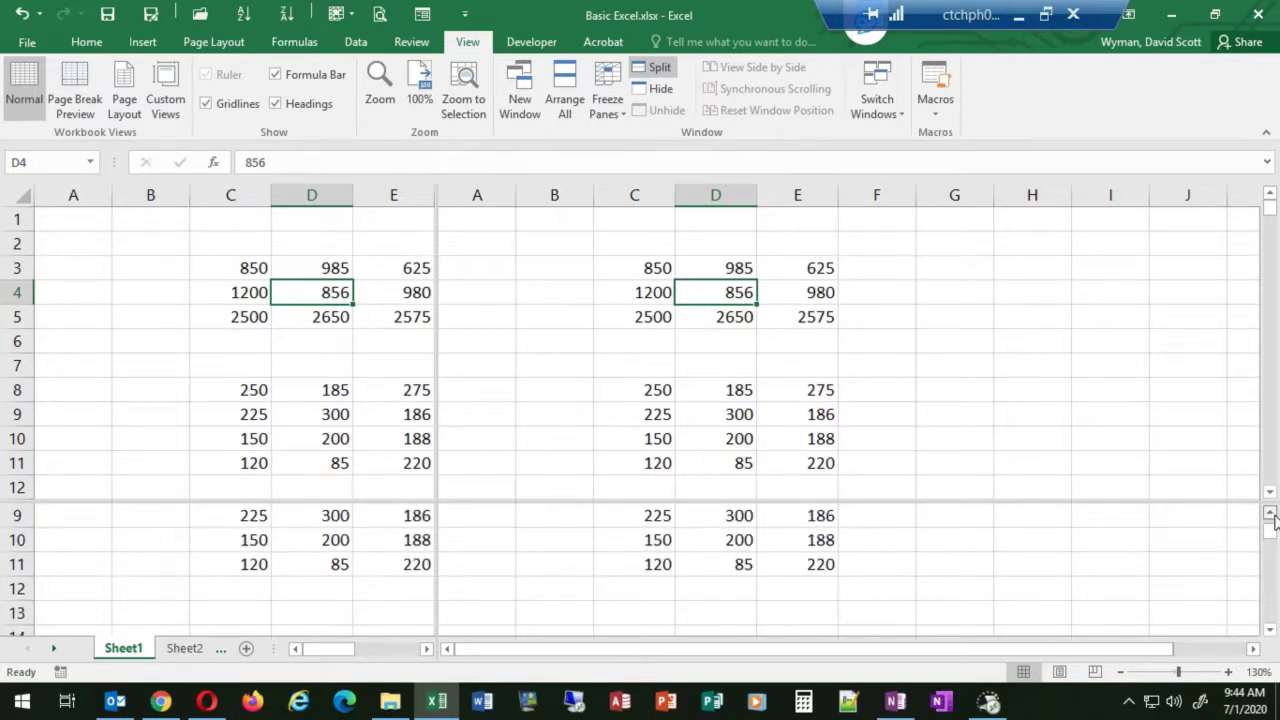
{"action": "left_click", "coordinate": [1269, 513]}
{"action": "left_click", "coordinate": [1269, 513]}
{"action": "left_click", "coordinate": [1269, 513]}
{"action": "left_click", "coordinate": [1269, 513]}
{"action": "left_click", "coordinate": [1269, 513]}
{"action": "left_click", "coordinate": [1269, 513]}
{"action": "left_click", "coordinate": [1269, 513]}
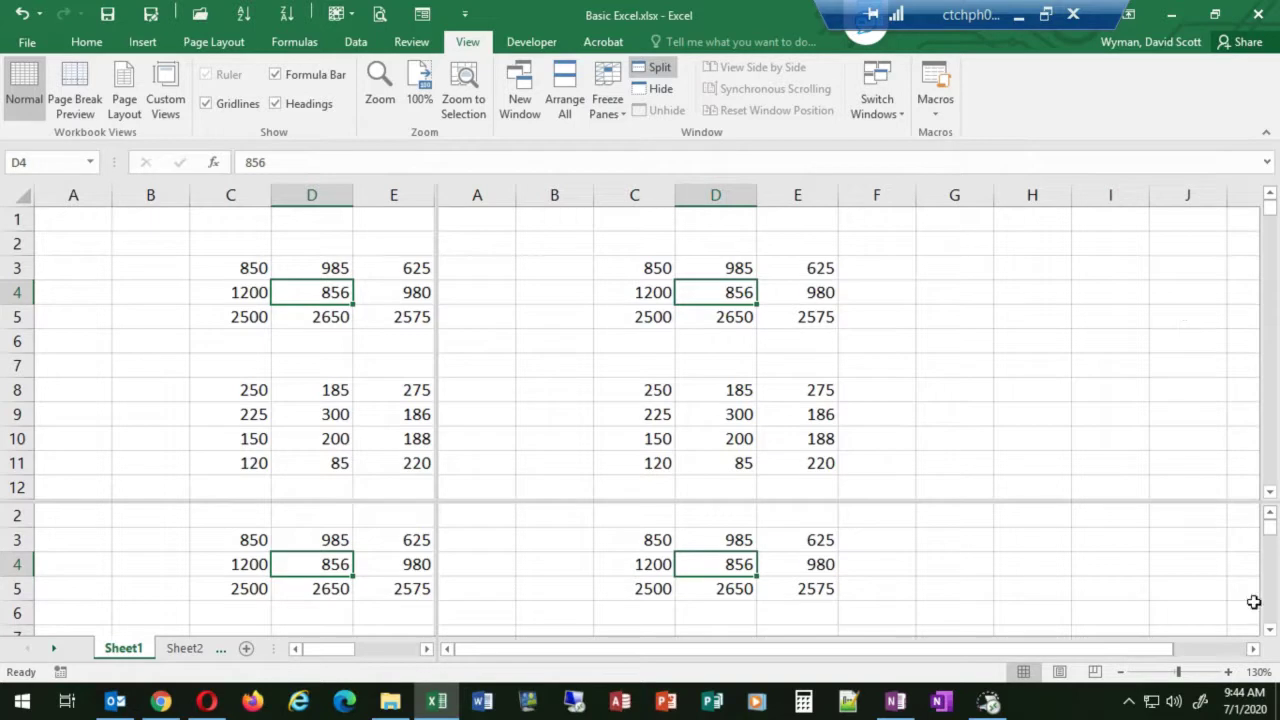
Step: Scroll the upper panes down to row 6 and back up to row 2, independently of the lower panes
{"action": "left_click", "coordinate": [1270, 492]}
{"action": "left_click", "coordinate": [1270, 492]}
{"action": "left_click", "coordinate": [1270, 492]}
{"action": "left_click", "coordinate": [1270, 492]}
{"action": "left_click", "coordinate": [1270, 492]}
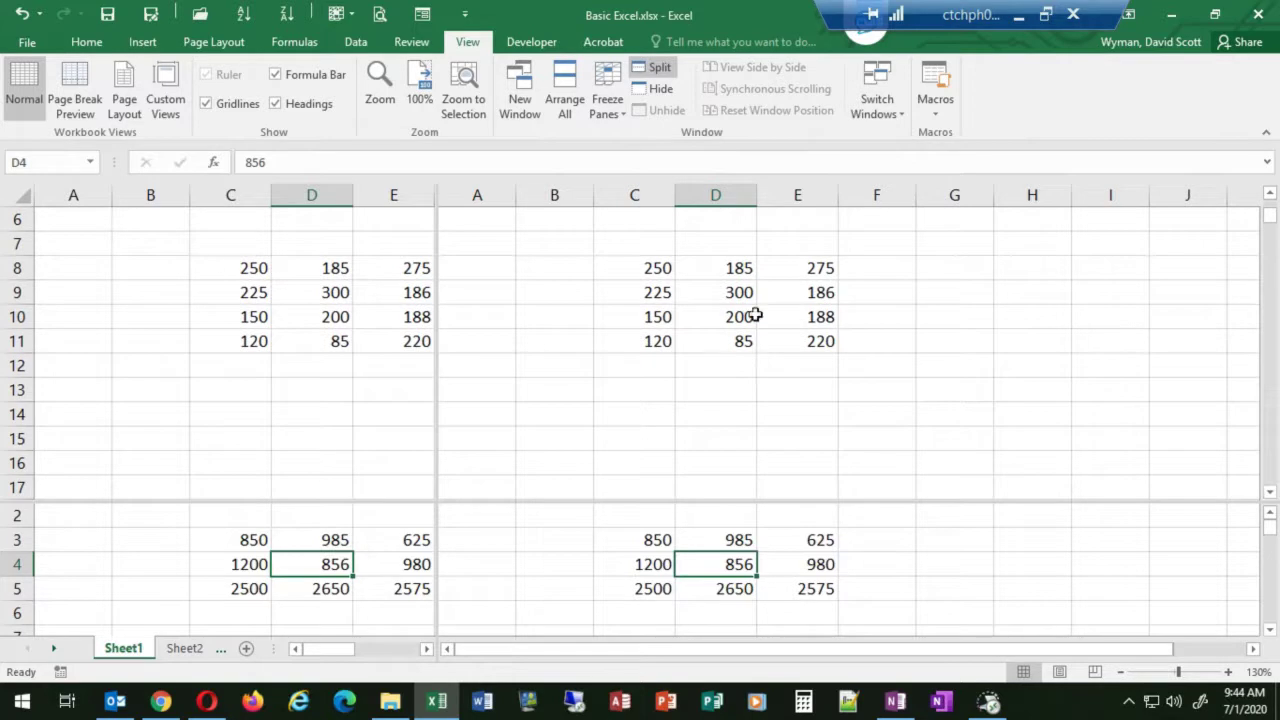
{"action": "left_click", "coordinate": [1270, 195]}
{"action": "left_click", "coordinate": [1270, 195]}
{"action": "left_click", "coordinate": [1270, 195]}
{"action": "left_click", "coordinate": [1270, 195]}
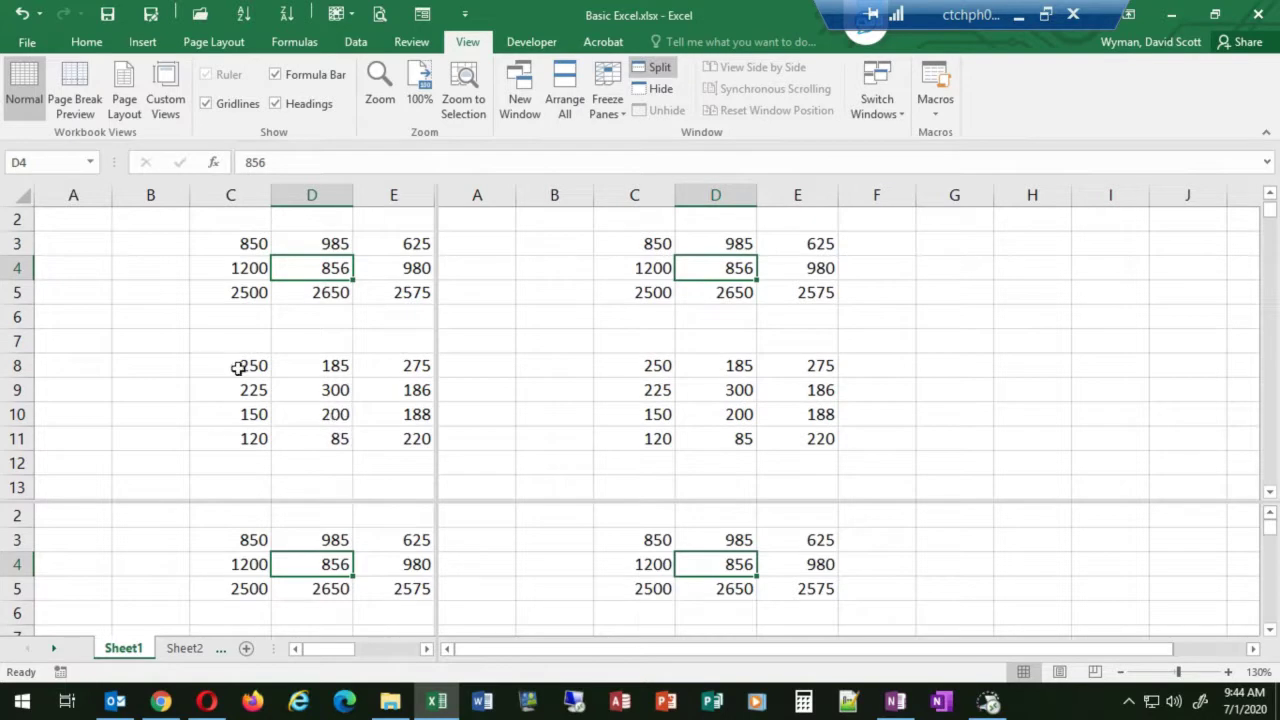
Step: Select cell C4 in the lower panes and bring the number block at rows 200 to 203 into view there
{"action": "left_click", "coordinate": [250, 566]}
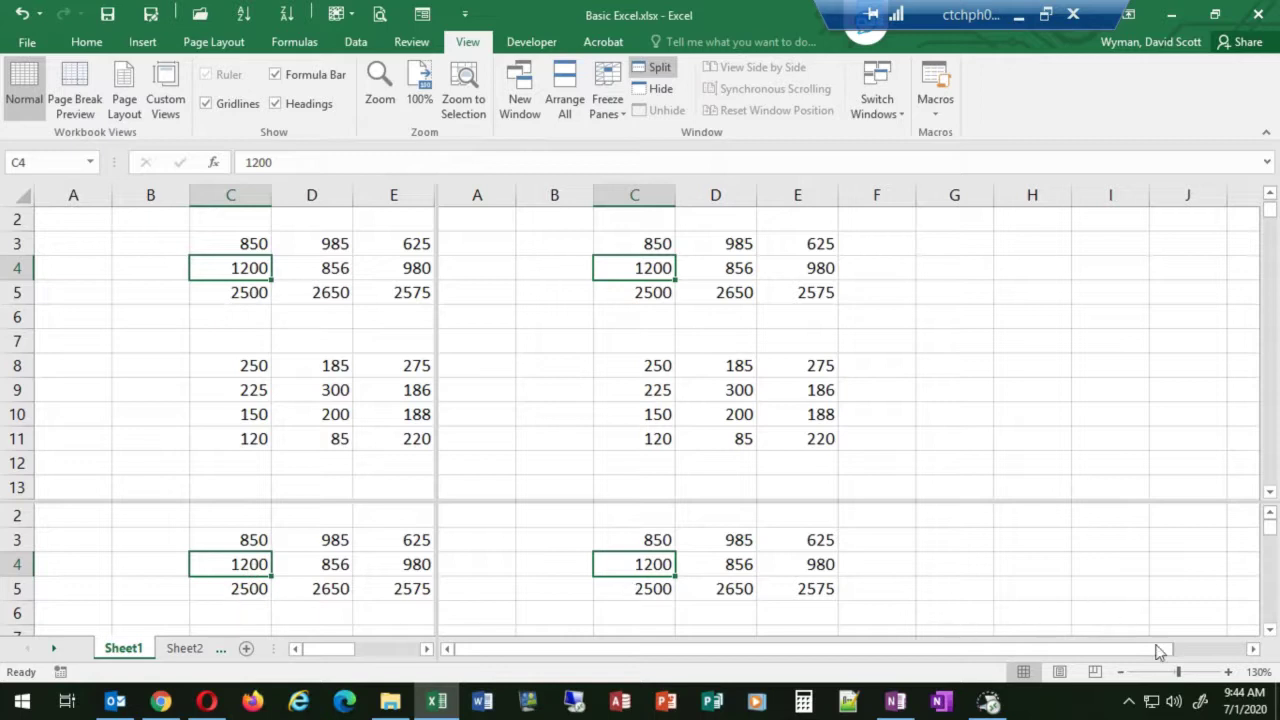
{"action": "left_click_drag", "start_coordinate": [1268, 631], "coordinate": [1270, 633]}
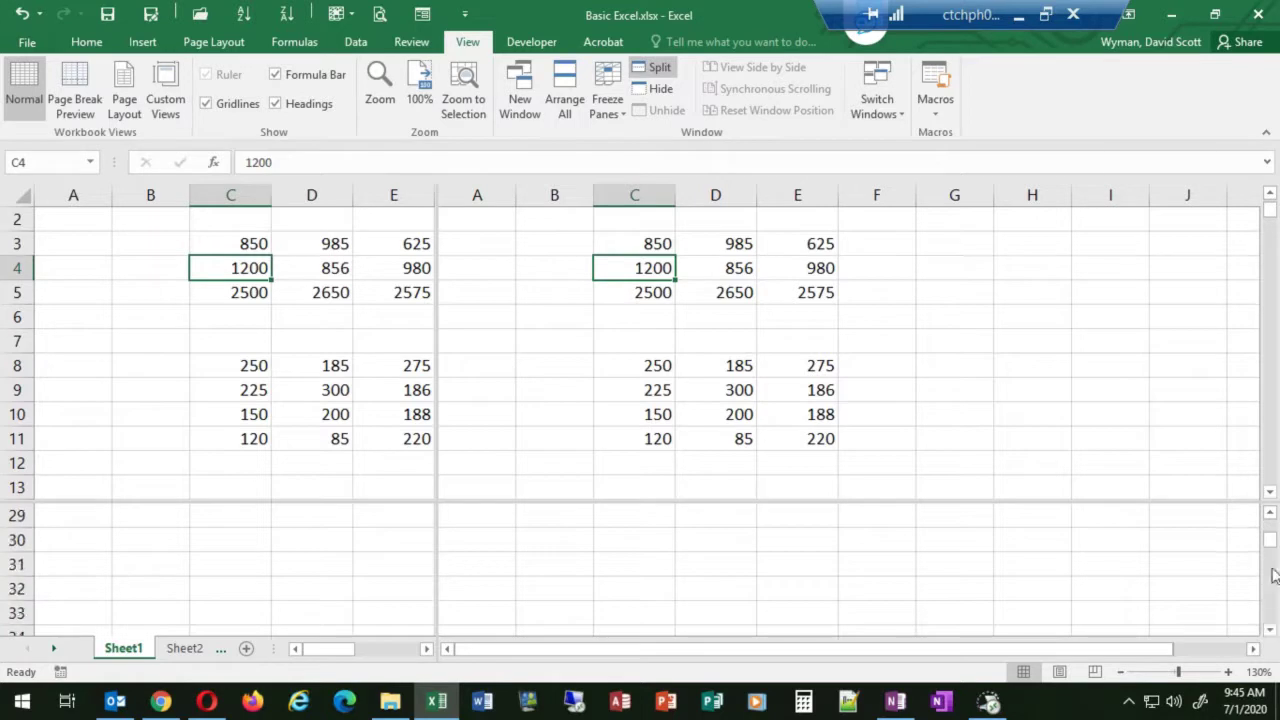
{"action": "left_click_drag", "start_coordinate": [1268, 541], "coordinate": [1262, 576]}
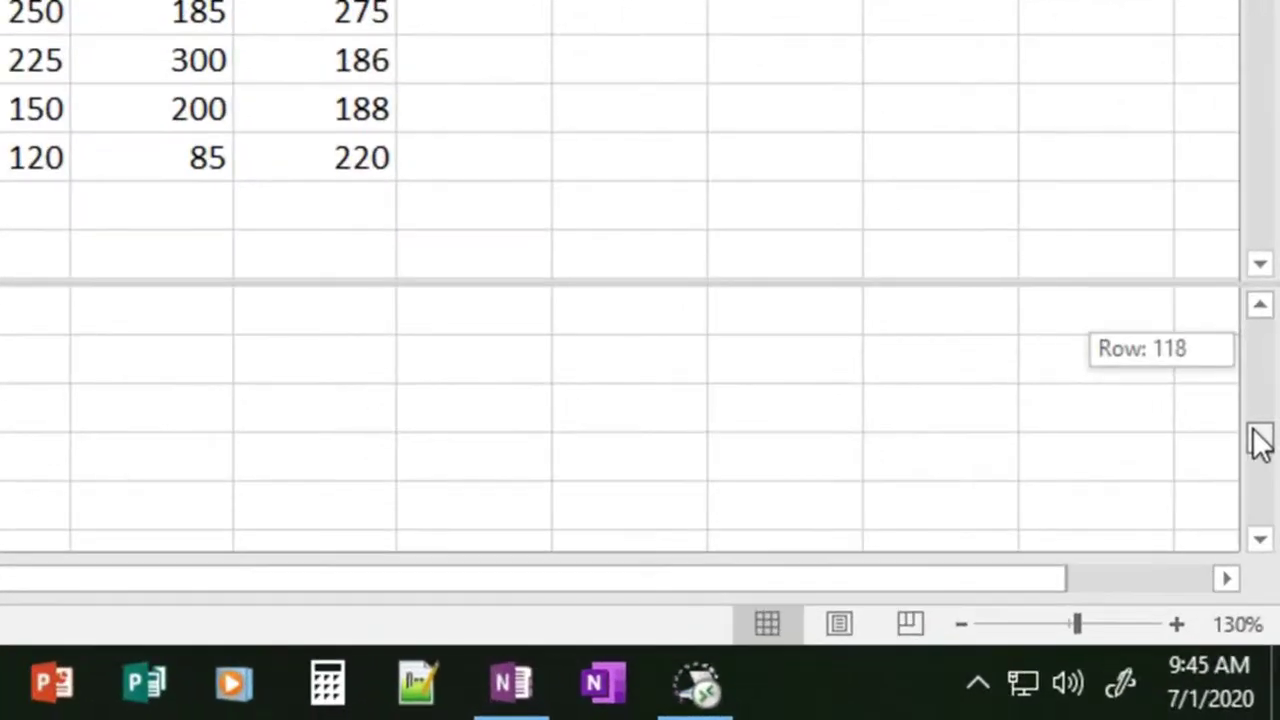
{"action": "left_click_drag", "start_coordinate": [1258, 443], "coordinate": [1265, 532]}
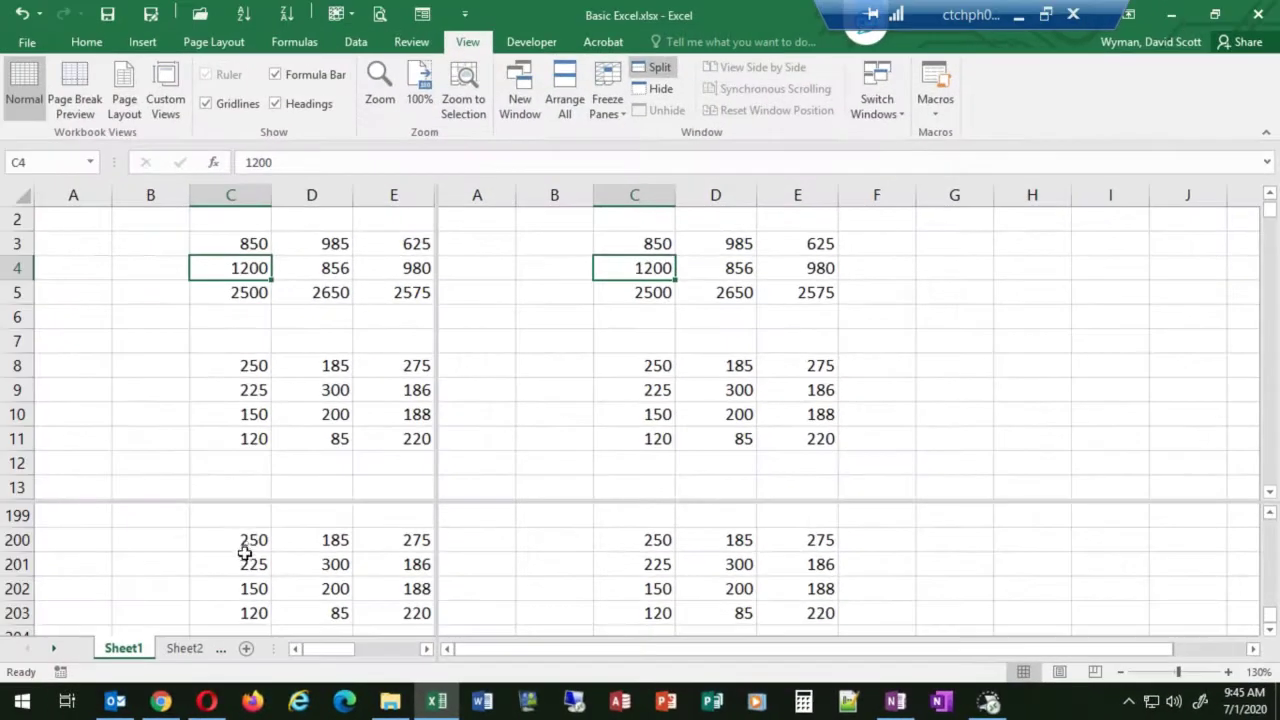
Step: Select cells C200 to C203 one by one in the lower pane, and C3 to C5 one by one in the upper pane
{"action": "left_click", "coordinate": [245, 553]}
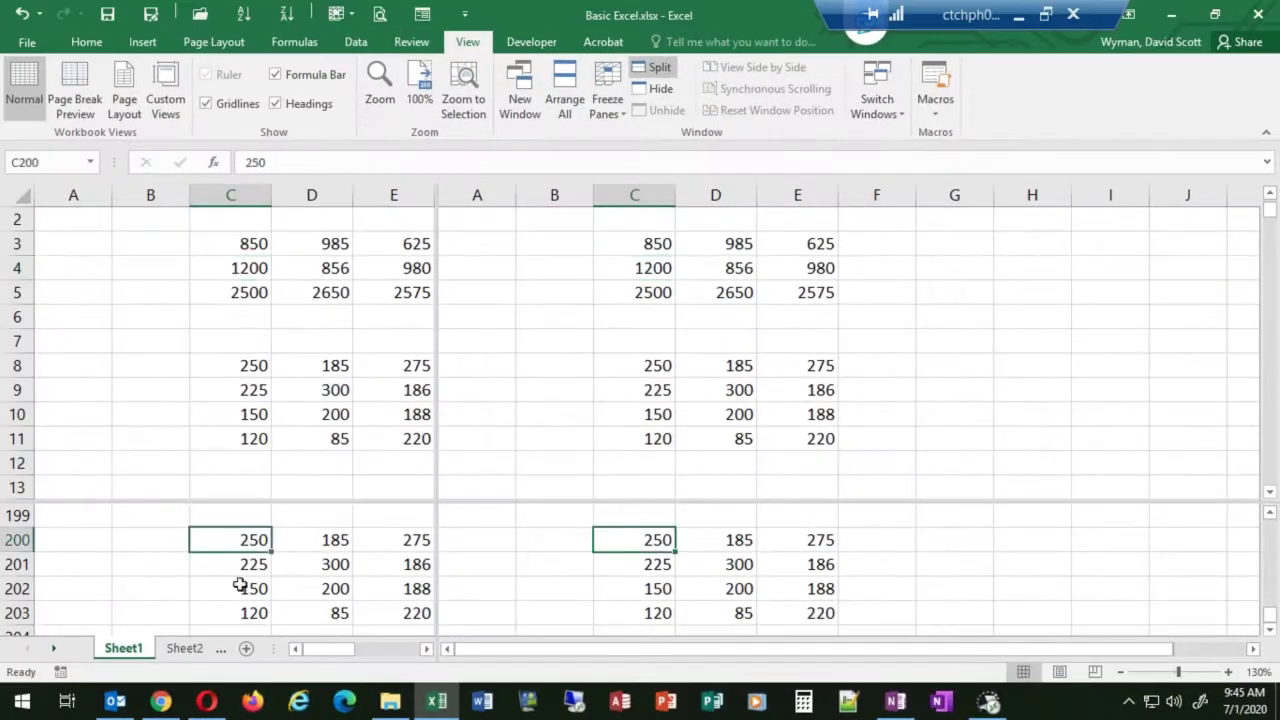
{"action": "left_click", "coordinate": [237, 556]}
{"action": "left_click", "coordinate": [240, 589]}
{"action": "left_click", "coordinate": [249, 611]}
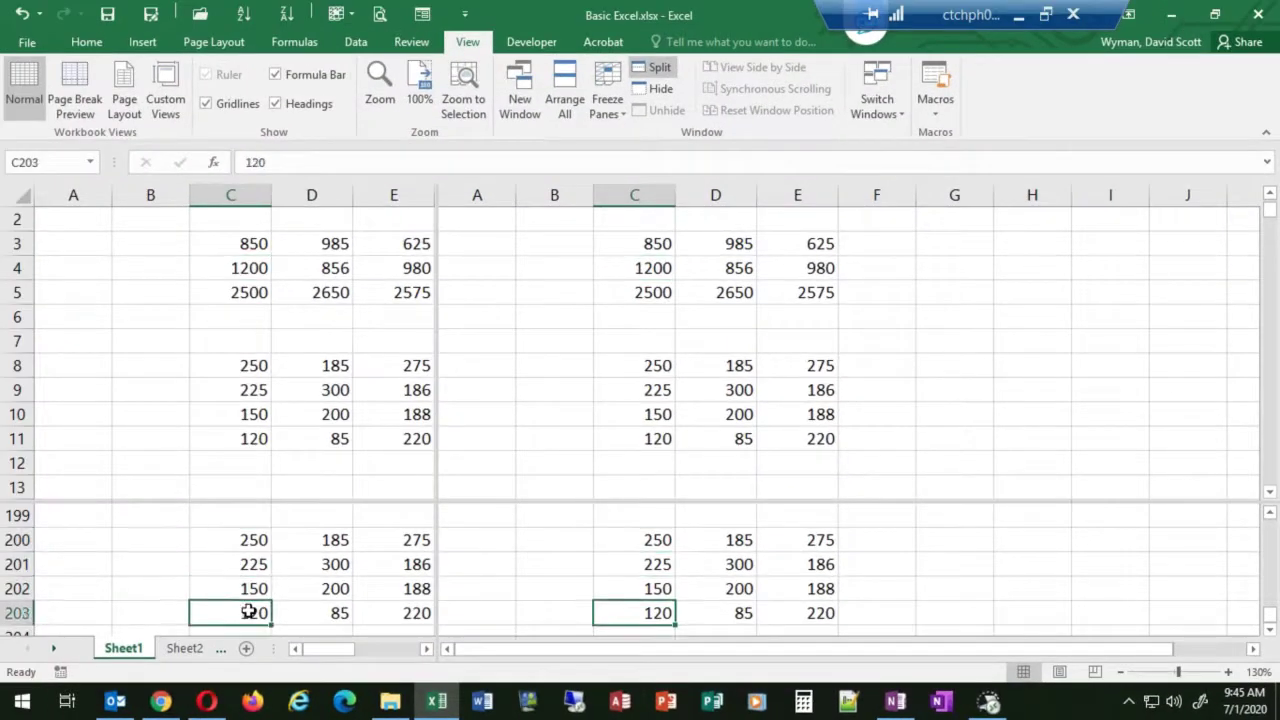
{"action": "left_click", "coordinate": [217, 249]}
{"action": "left_click", "coordinate": [217, 268]}
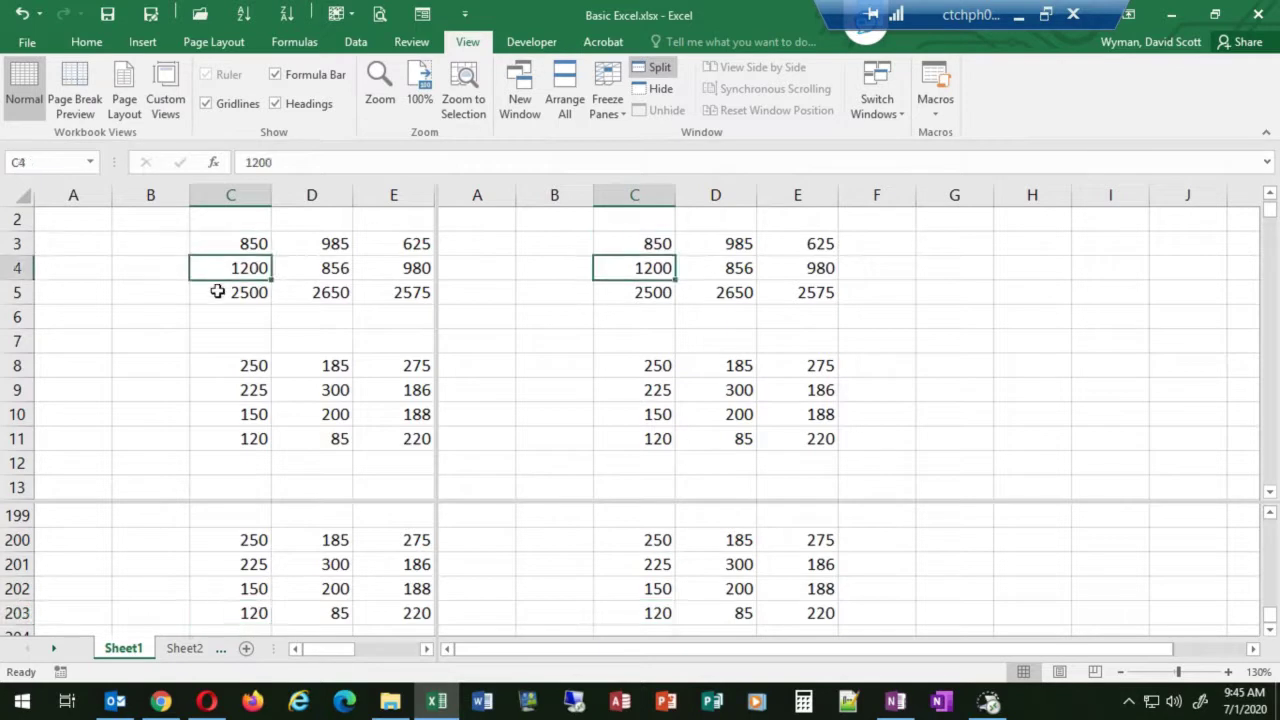
{"action": "left_click", "coordinate": [217, 292]}
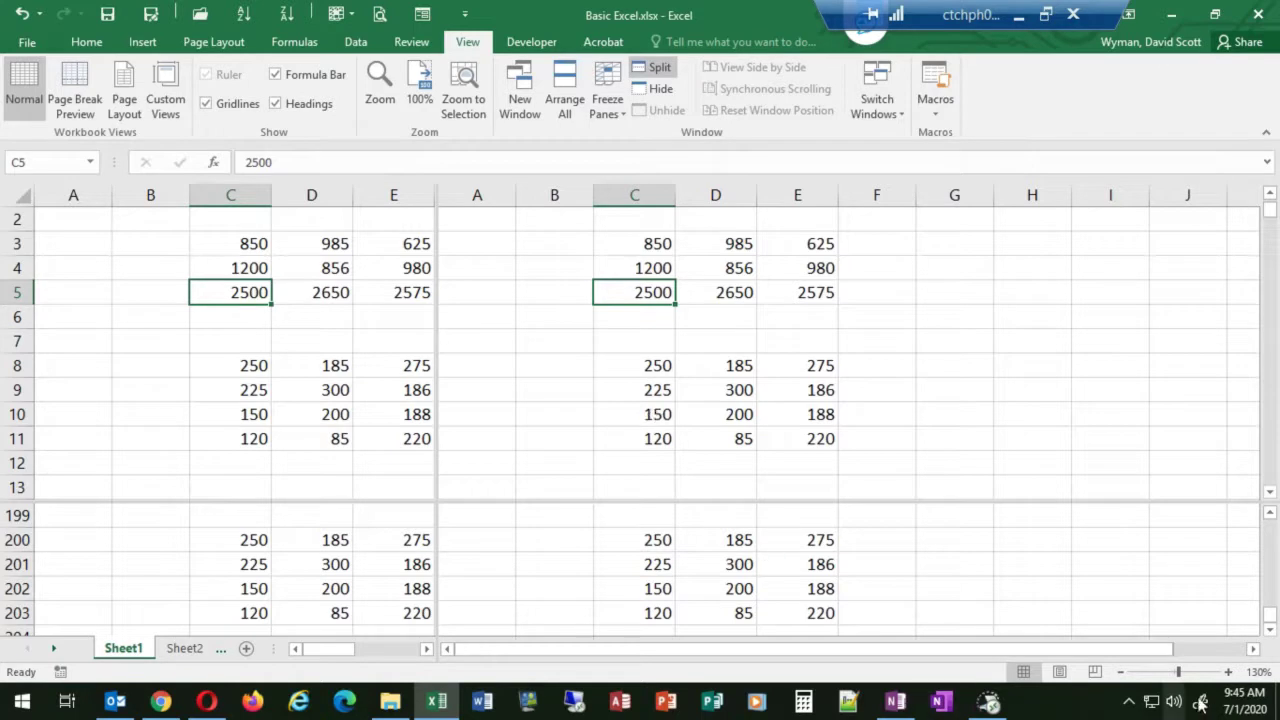
Step: Scroll the right-hand panes out to select column Z, select cell A2 in the left-hand pane, and return the right-hand panes to column A
{"action": "left_click", "coordinate": [1253, 650]}
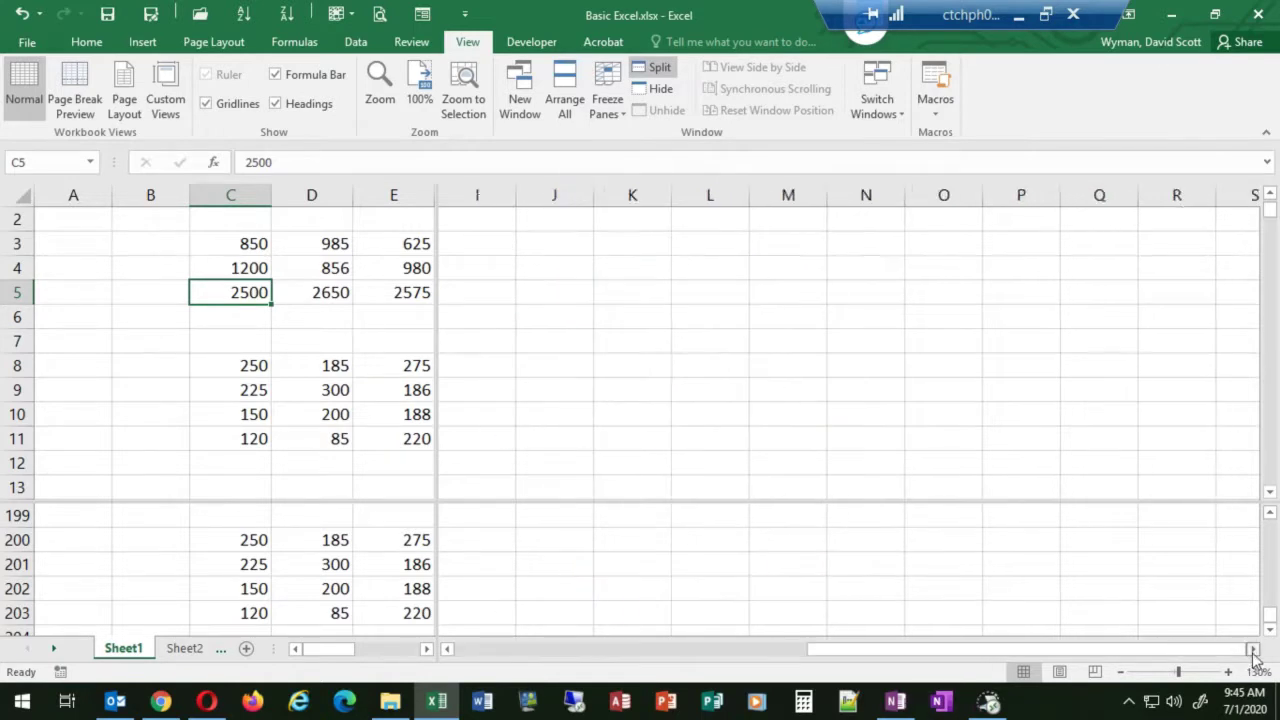
{"action": "left_click", "coordinate": [710, 200]}
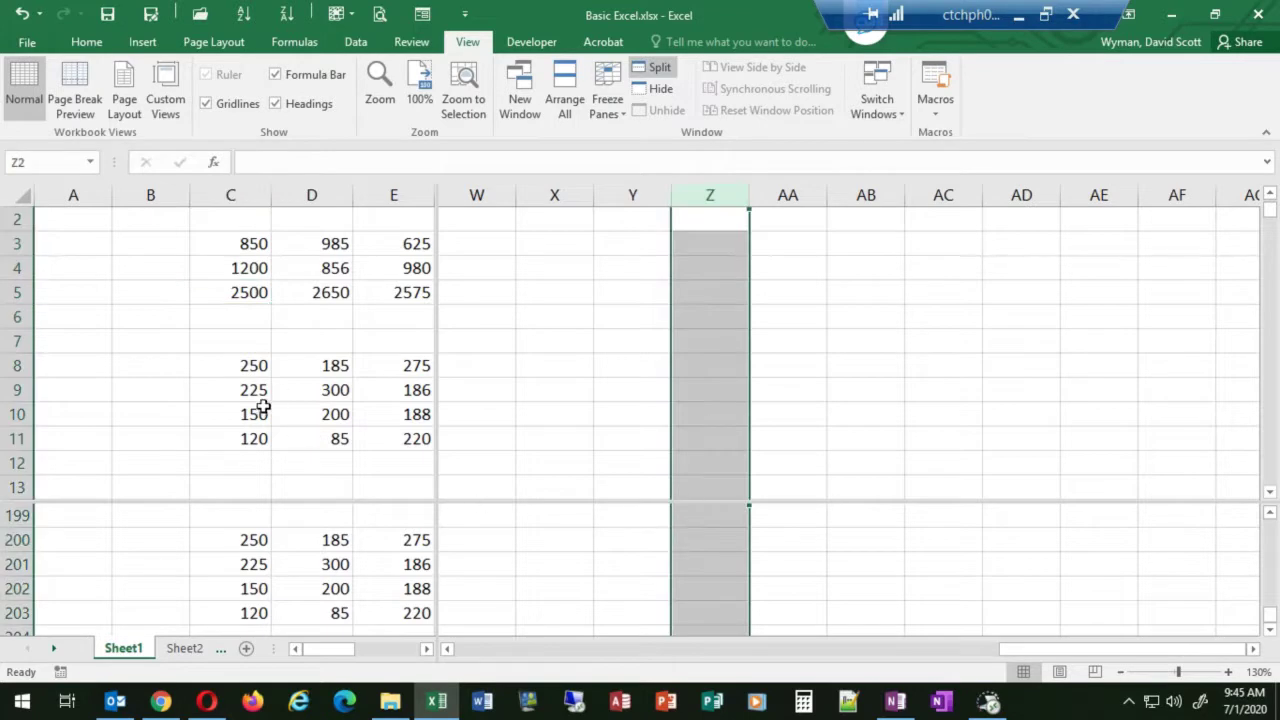
{"action": "left_click", "coordinate": [54, 223]}
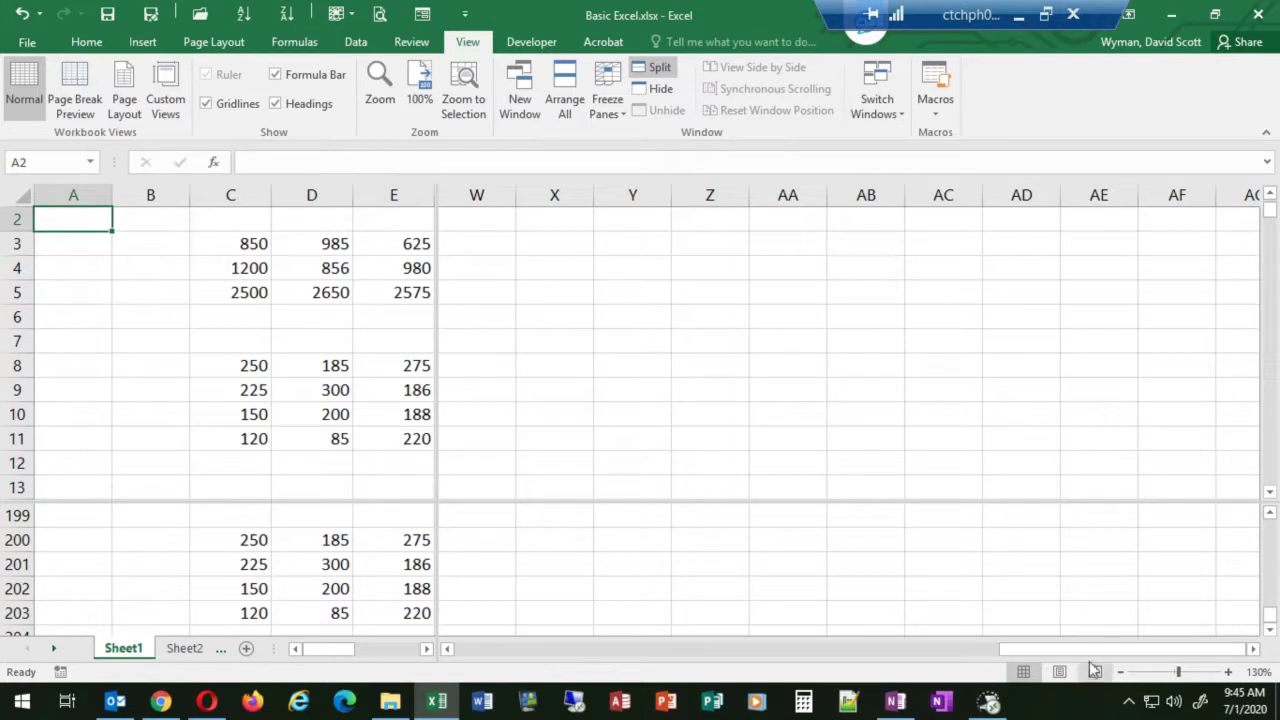
{"action": "left_click_drag", "start_coordinate": [812, 676], "coordinate": [400, 645]}
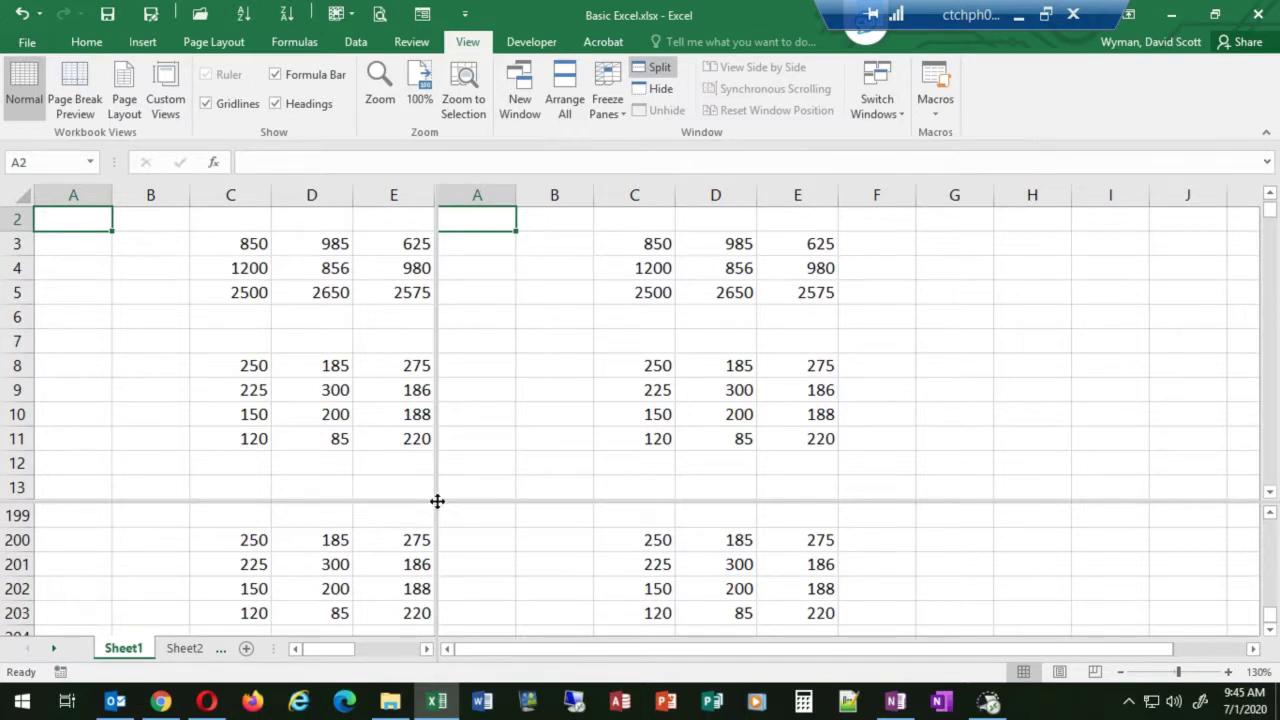
Step: Reposition the split bars so the panes divide below row 5 and after column F
{"action": "left_click_drag", "start_coordinate": [437, 501], "coordinate": [674, 451]}
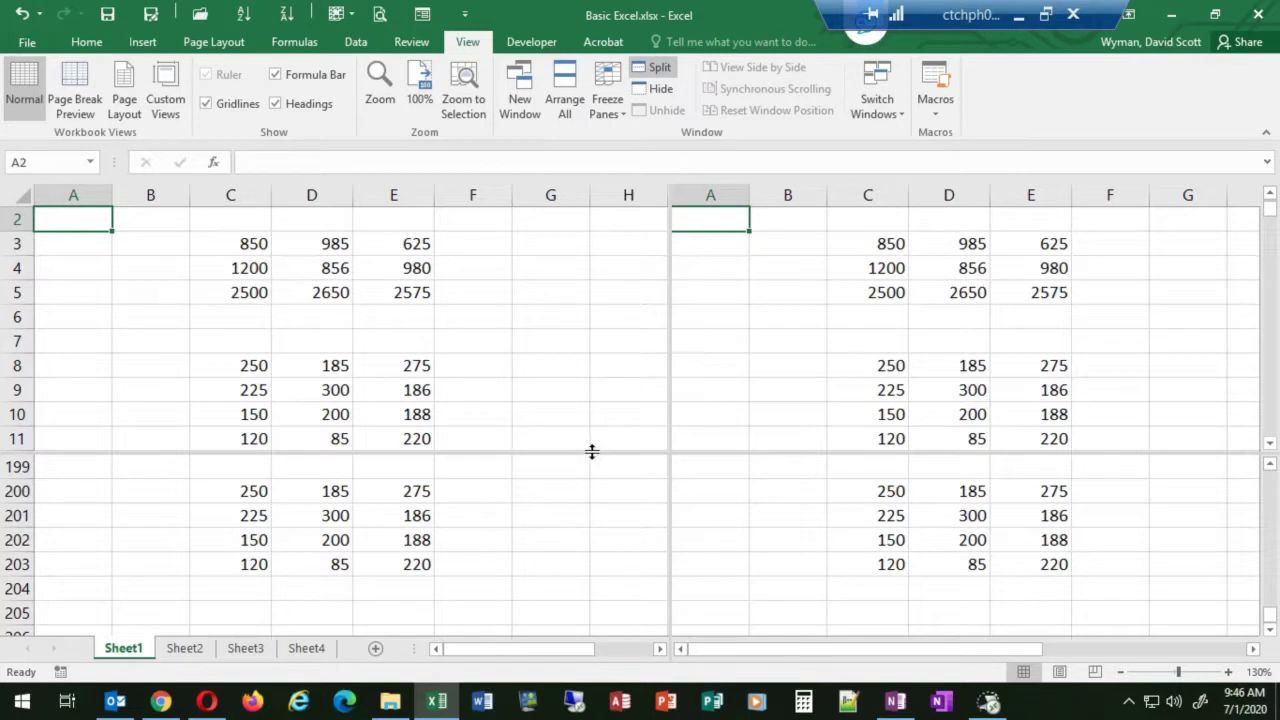
{"action": "left_click_drag", "start_coordinate": [591, 449], "coordinate": [594, 310]}
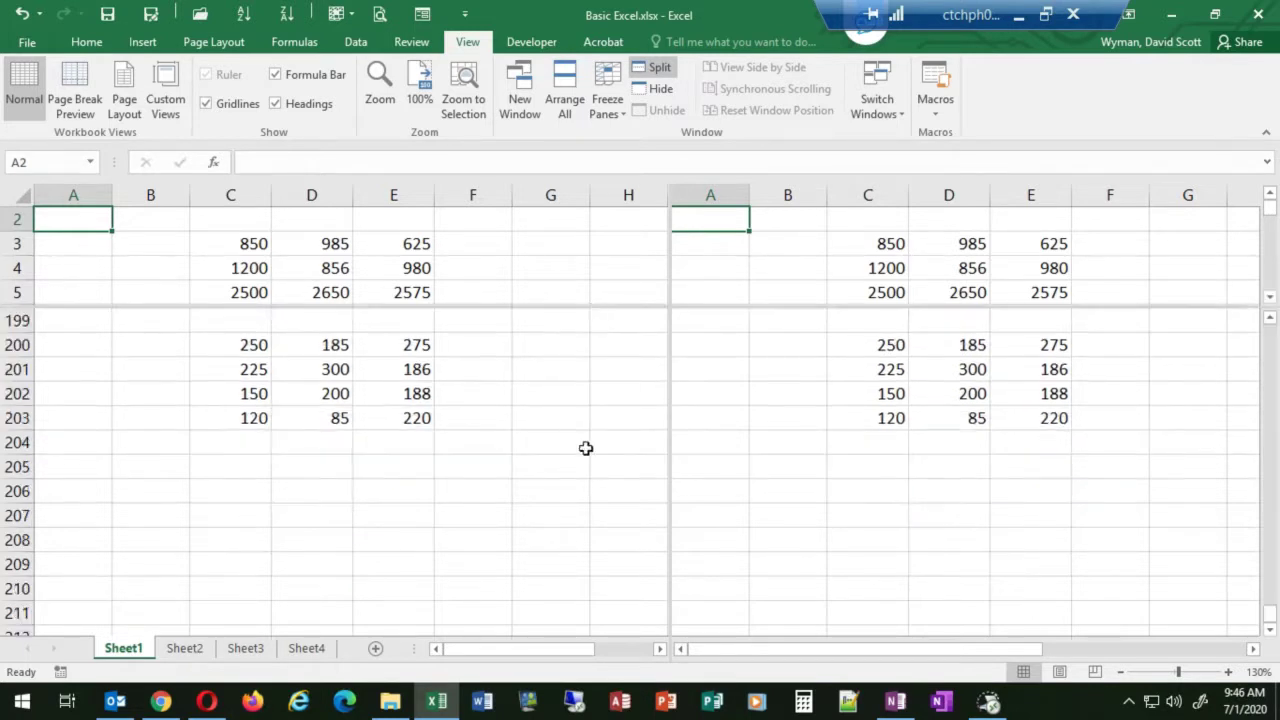
{"action": "left_click_drag", "start_coordinate": [669, 509], "coordinate": [512, 497]}
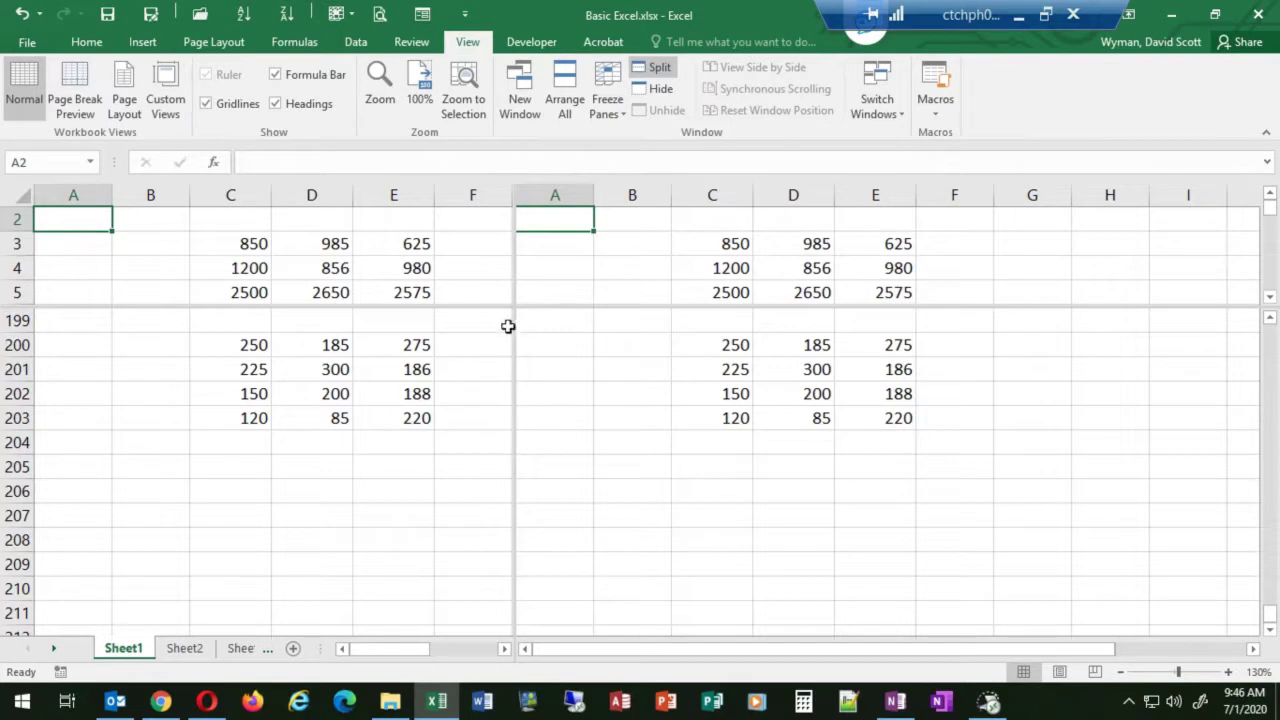
Step: Move the split so the panes divide below row 10 and after column H, and remove the vertical split
{"action": "left_click_drag", "start_coordinate": [522, 319], "coordinate": [673, 437]}
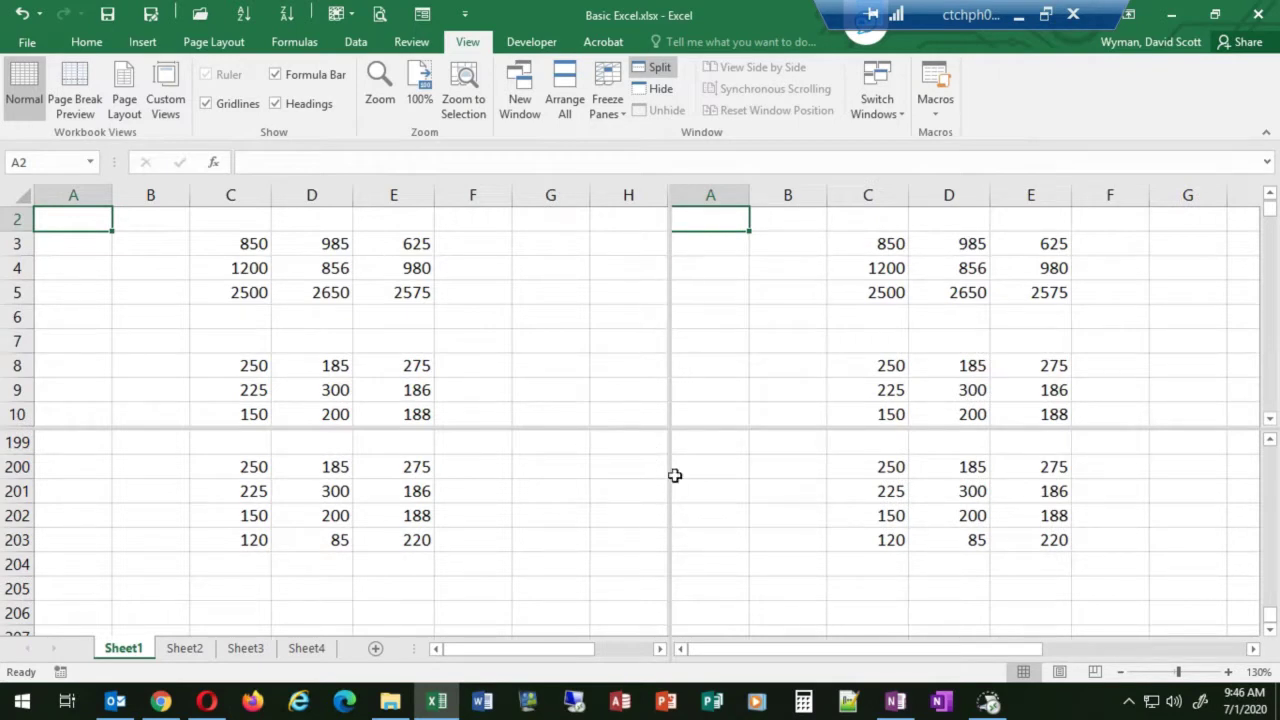
{"action": "double_click", "coordinate": [668, 316]}
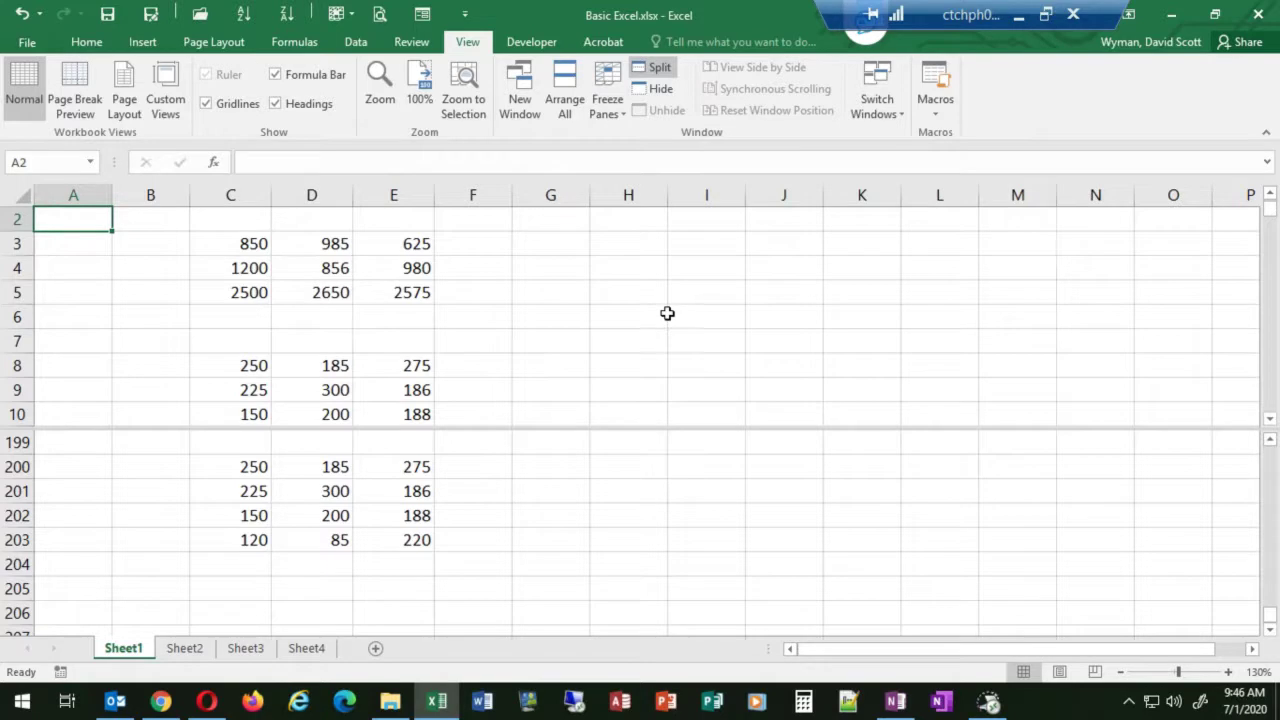
Step: Select empty cells in columns F and G alternately in the lower and upper panes, ending on F200
{"action": "left_click", "coordinate": [505, 491]}
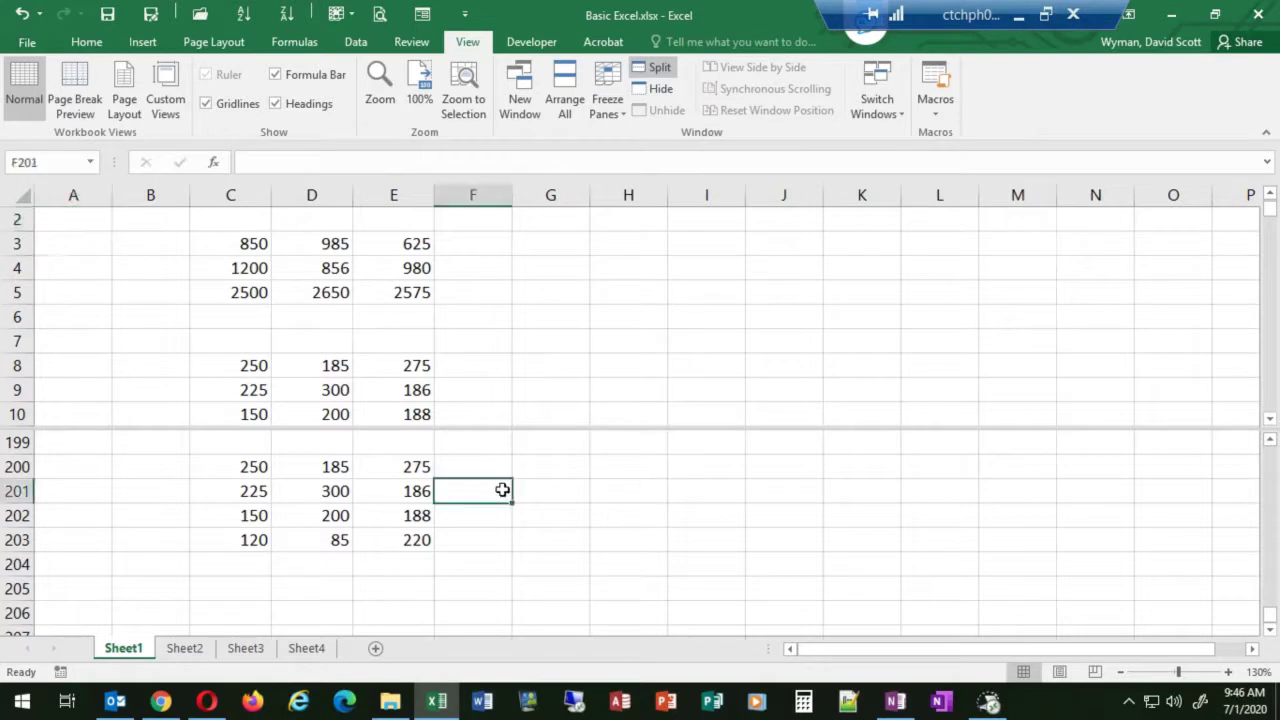
{"action": "left_click", "coordinate": [518, 336]}
{"action": "left_click", "coordinate": [567, 490]}
{"action": "left_click", "coordinate": [549, 366]}
{"action": "left_click", "coordinate": [524, 518]}
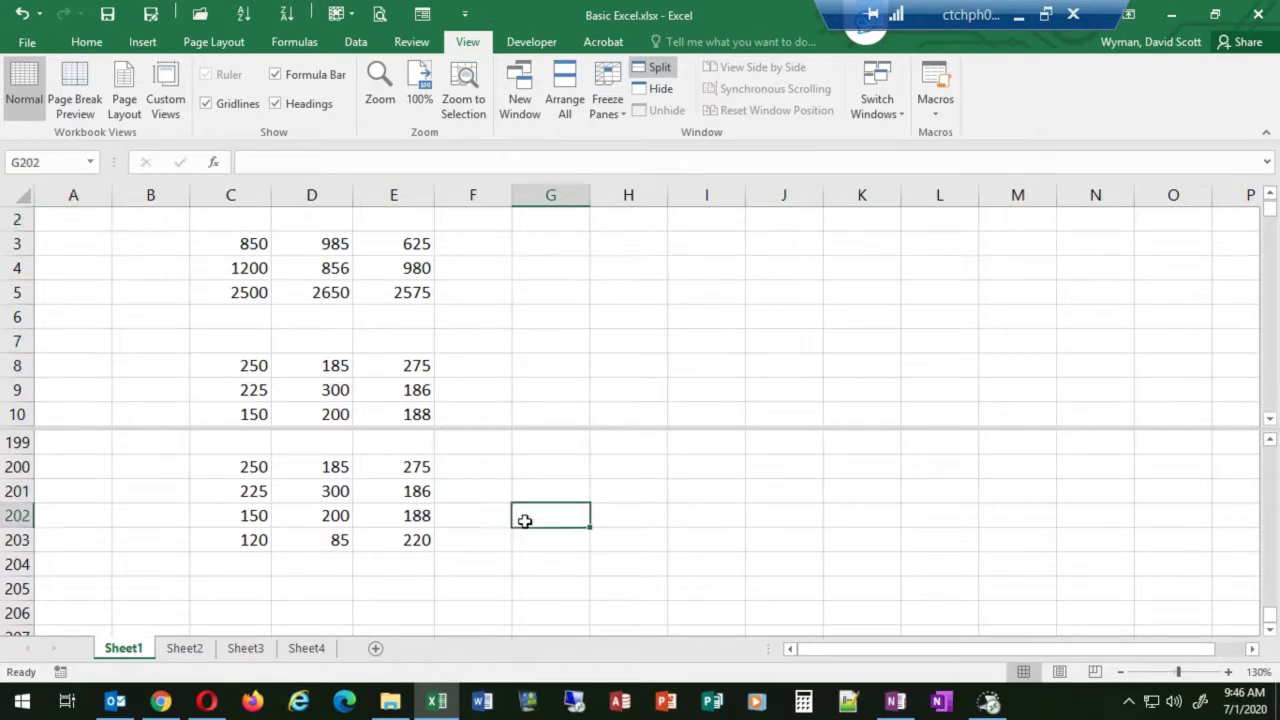
{"action": "left_click", "coordinate": [500, 364]}
{"action": "left_click", "coordinate": [494, 488]}
{"action": "left_click", "coordinate": [510, 338]}
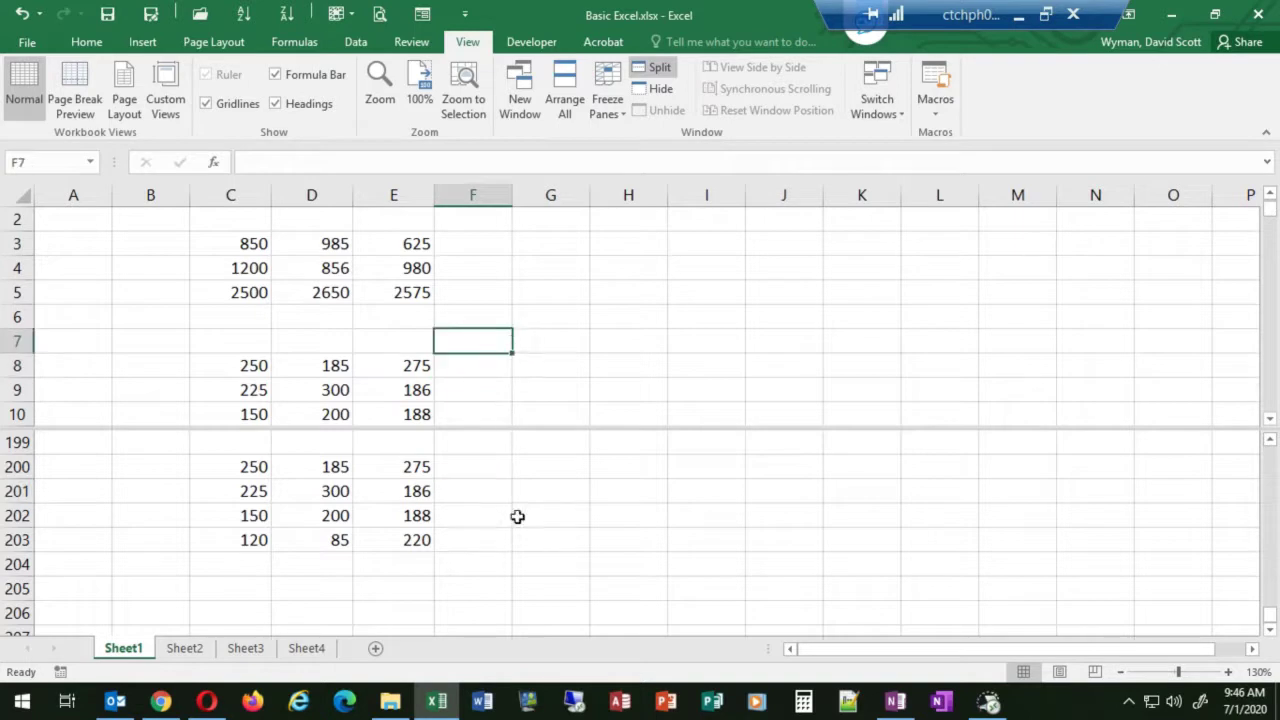
{"action": "left_click", "coordinate": [517, 516]}
{"action": "left_click", "coordinate": [514, 384]}
{"action": "left_click", "coordinate": [497, 472]}
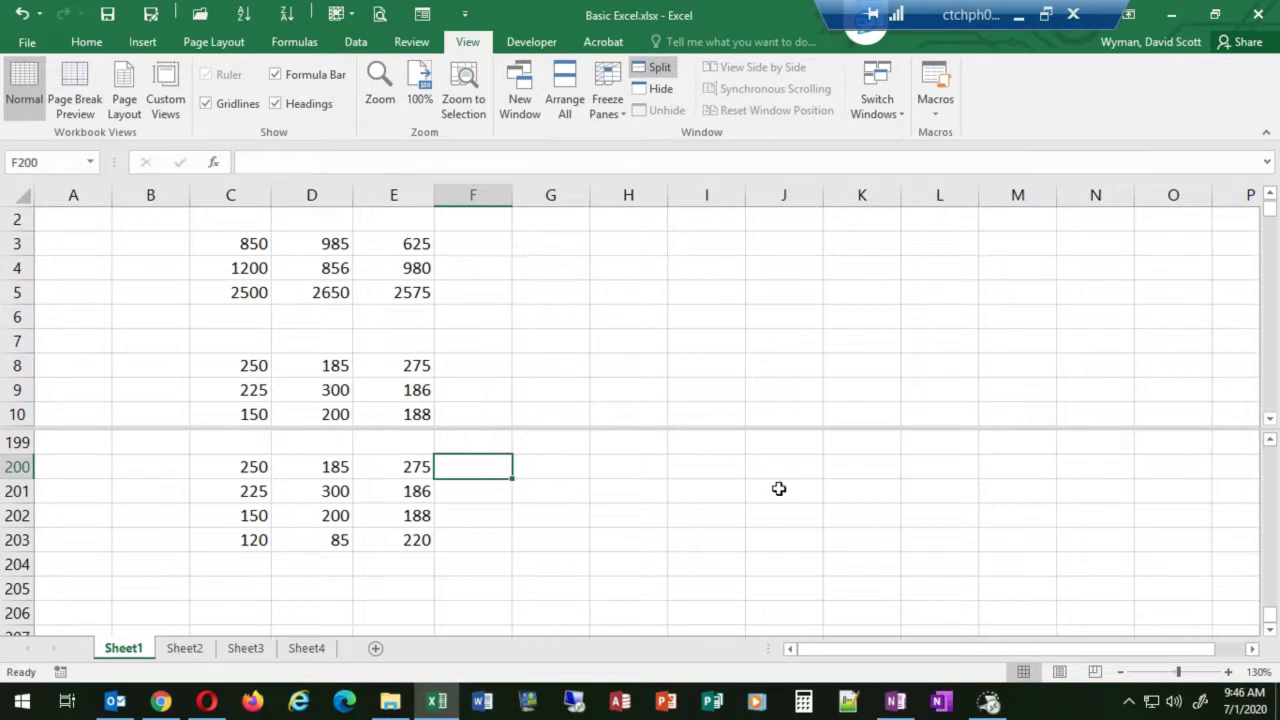
Step: Remove the horizontal split, and toggle the Split command on and off, leaving the sheet unsplit
{"action": "double_click", "coordinate": [607, 426]}
{"action": "left_click", "coordinate": [654, 70]}
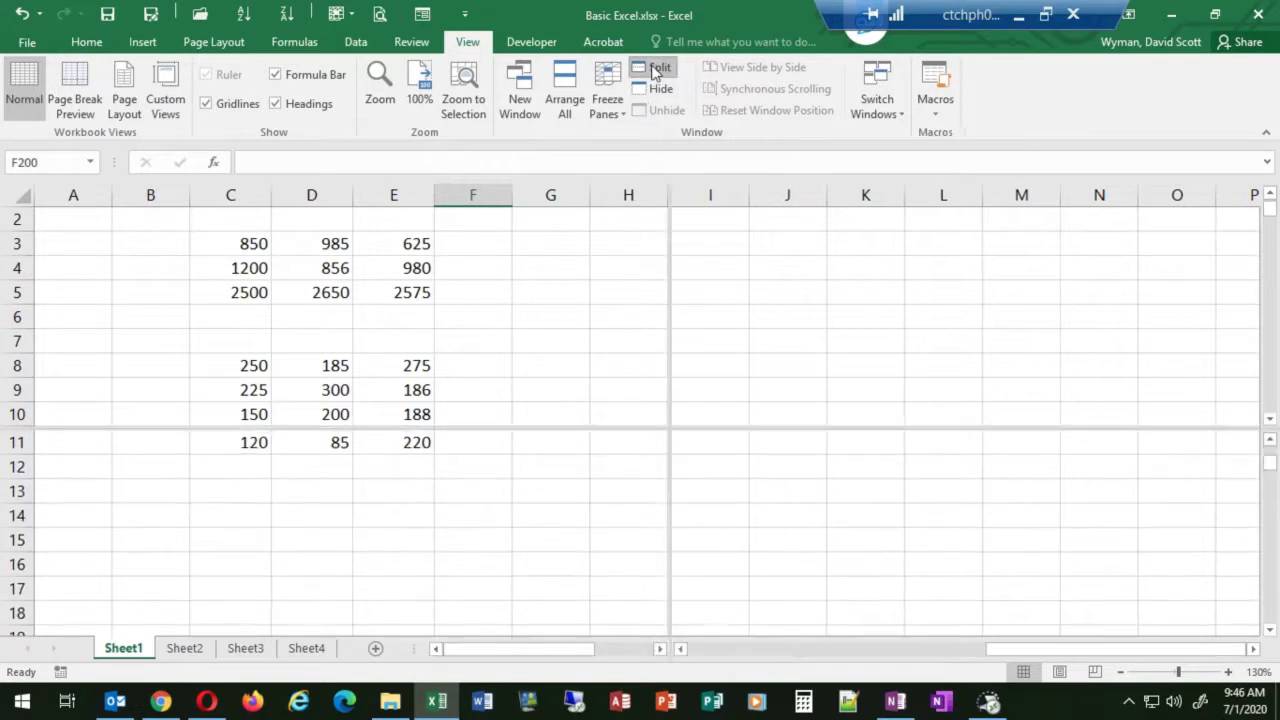
{"action": "left_click", "coordinate": [654, 70]}
{"action": "left_click", "coordinate": [654, 70]}
{"action": "left_click", "coordinate": [654, 70]}
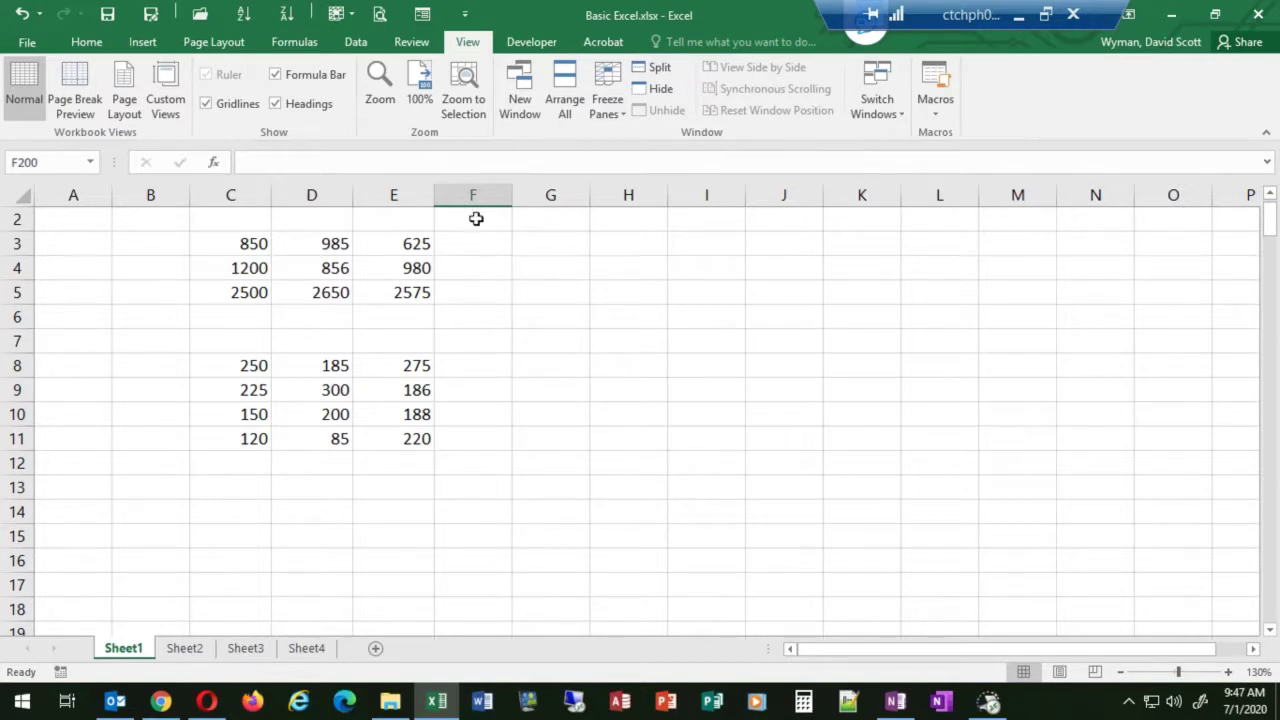
Step: Split the sheet vertically before column F from cell F1, adjust the split bar, and remove the split
{"action": "scroll", "coordinate": [489, 316], "scroll_direction": "up", "scroll_amount": 1}
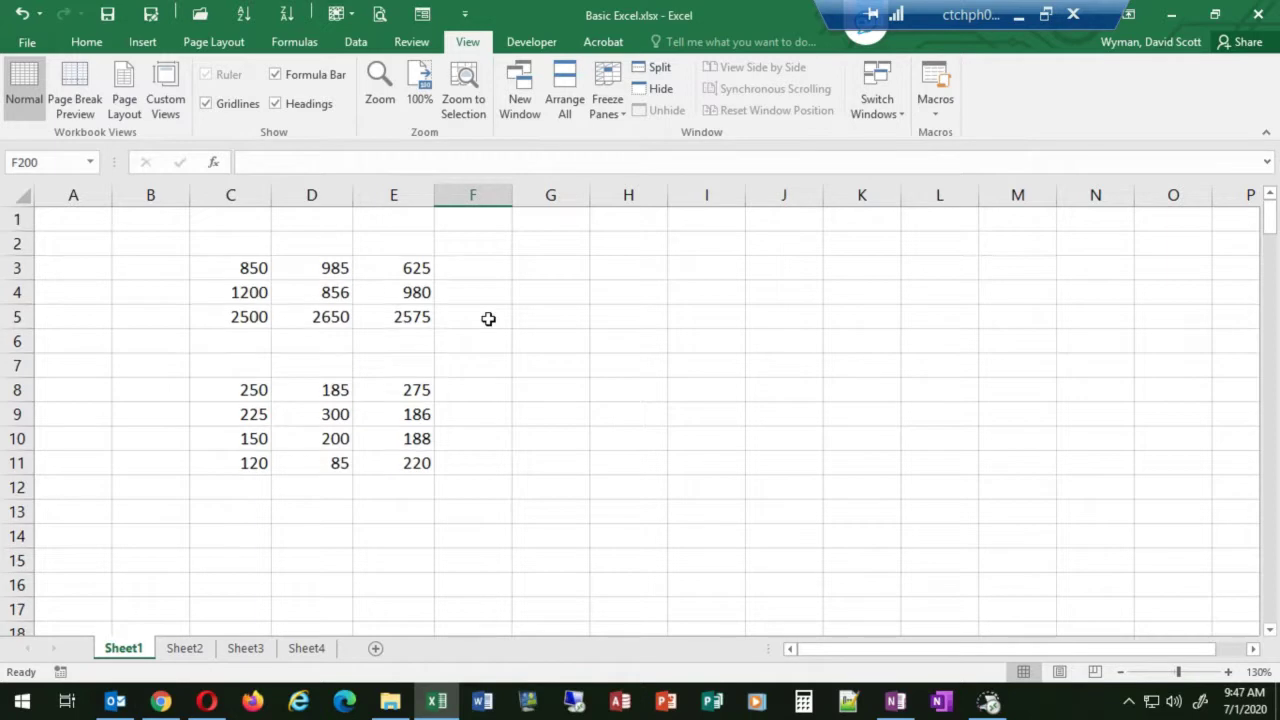
{"action": "left_click", "coordinate": [481, 216]}
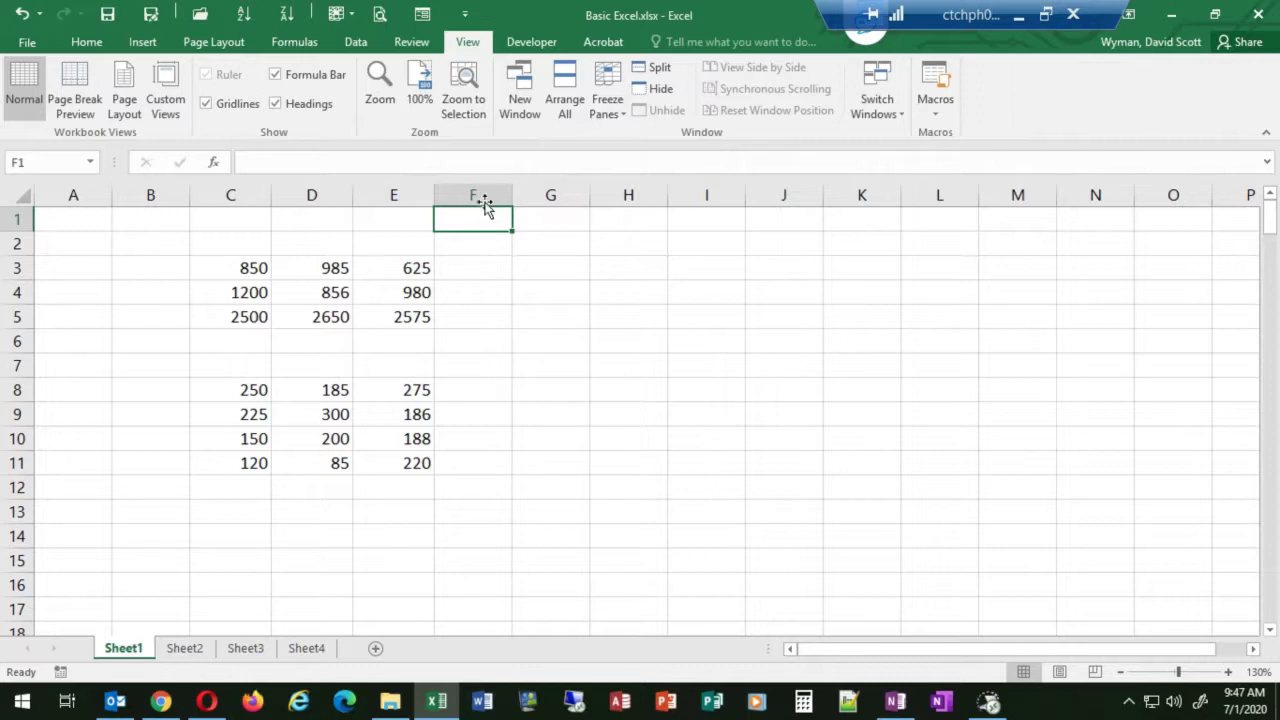
{"action": "left_click", "coordinate": [655, 68]}
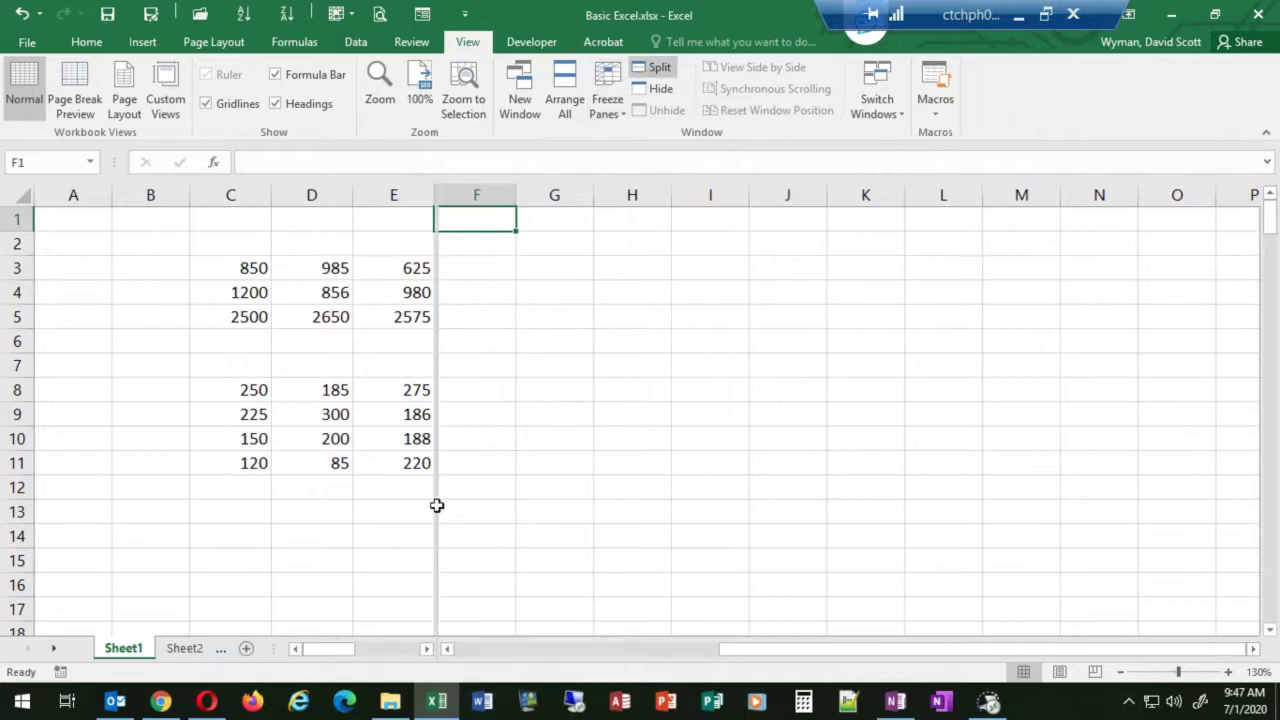
{"action": "left_click_drag", "start_coordinate": [434, 503], "coordinate": [400, 477]}
{"action": "left_click", "coordinate": [645, 67]}
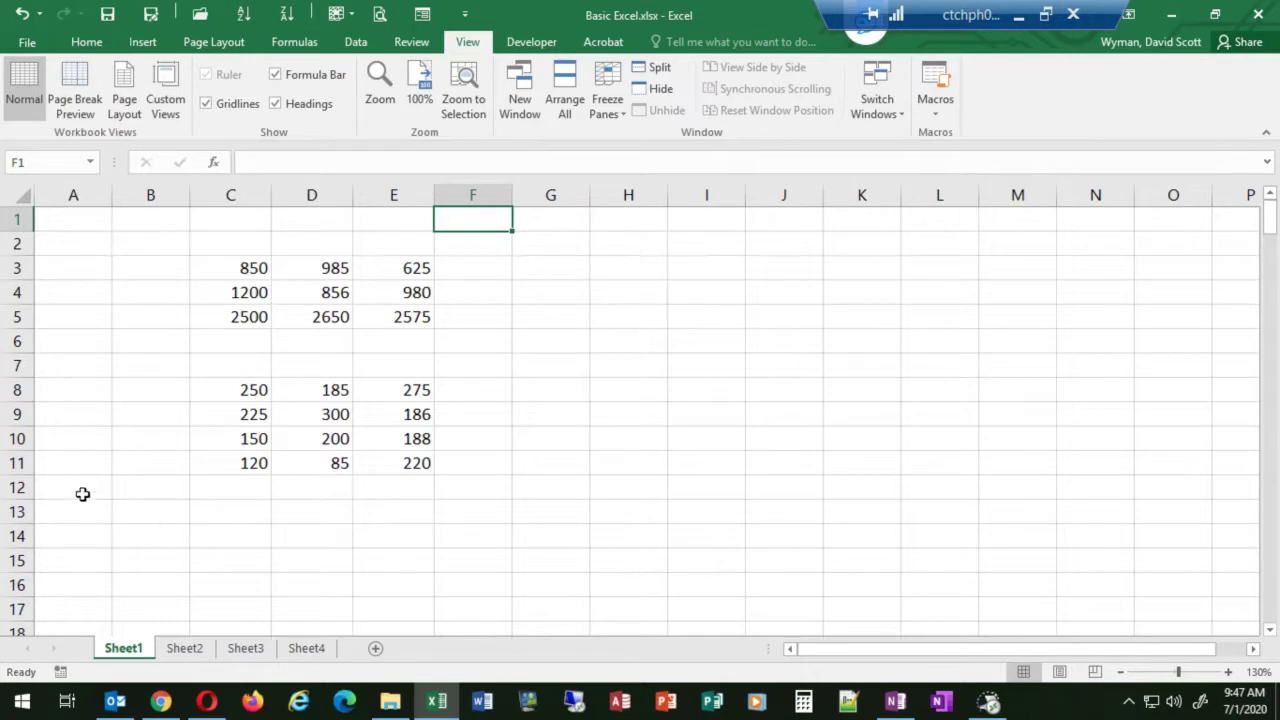
Step: Split the sheet horizontally above row 7 from cell A7, move the split bar below row 12, and remove the split
{"action": "left_click", "coordinate": [40, 370]}
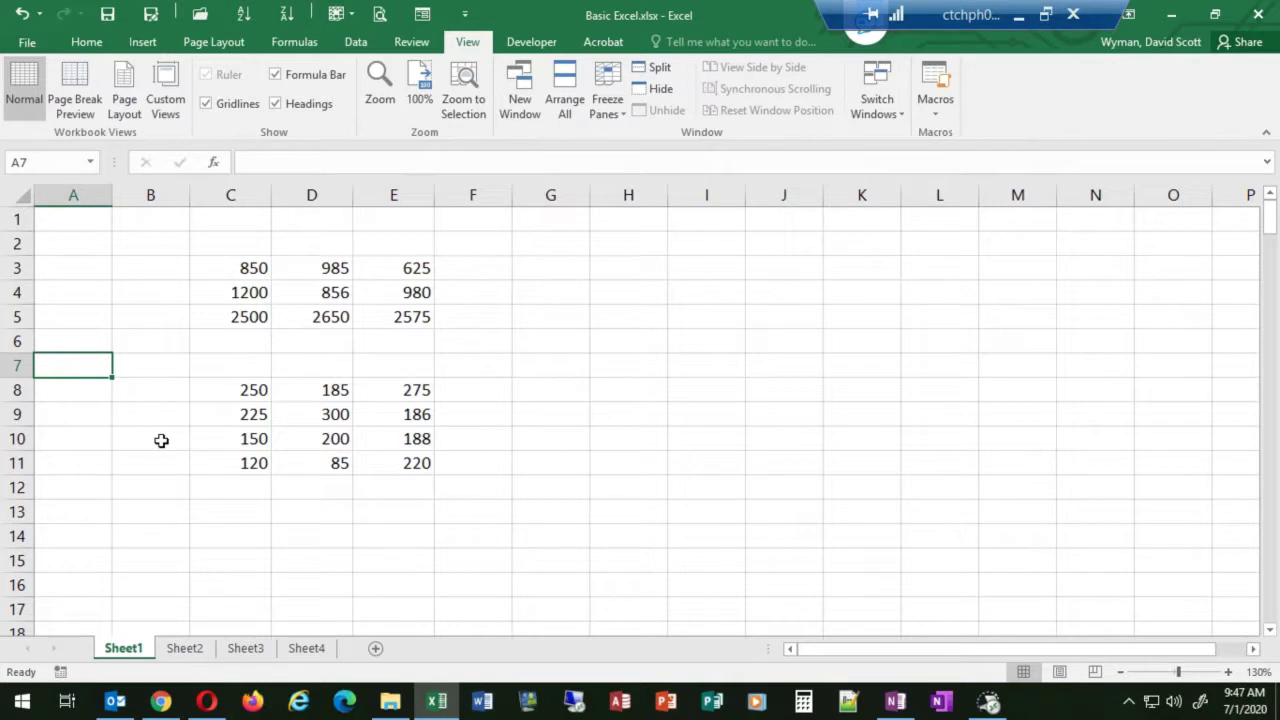
{"action": "left_click", "coordinate": [638, 70]}
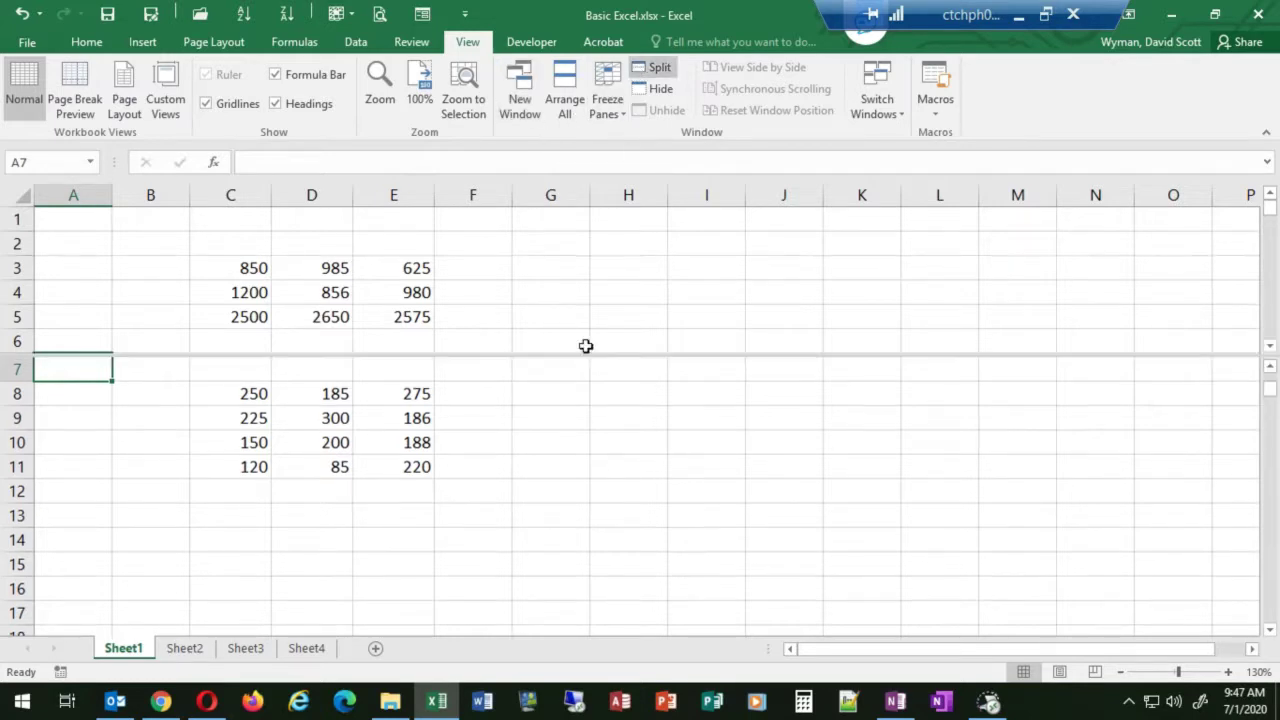
{"action": "left_click_drag", "start_coordinate": [591, 395], "coordinate": [577, 500]}
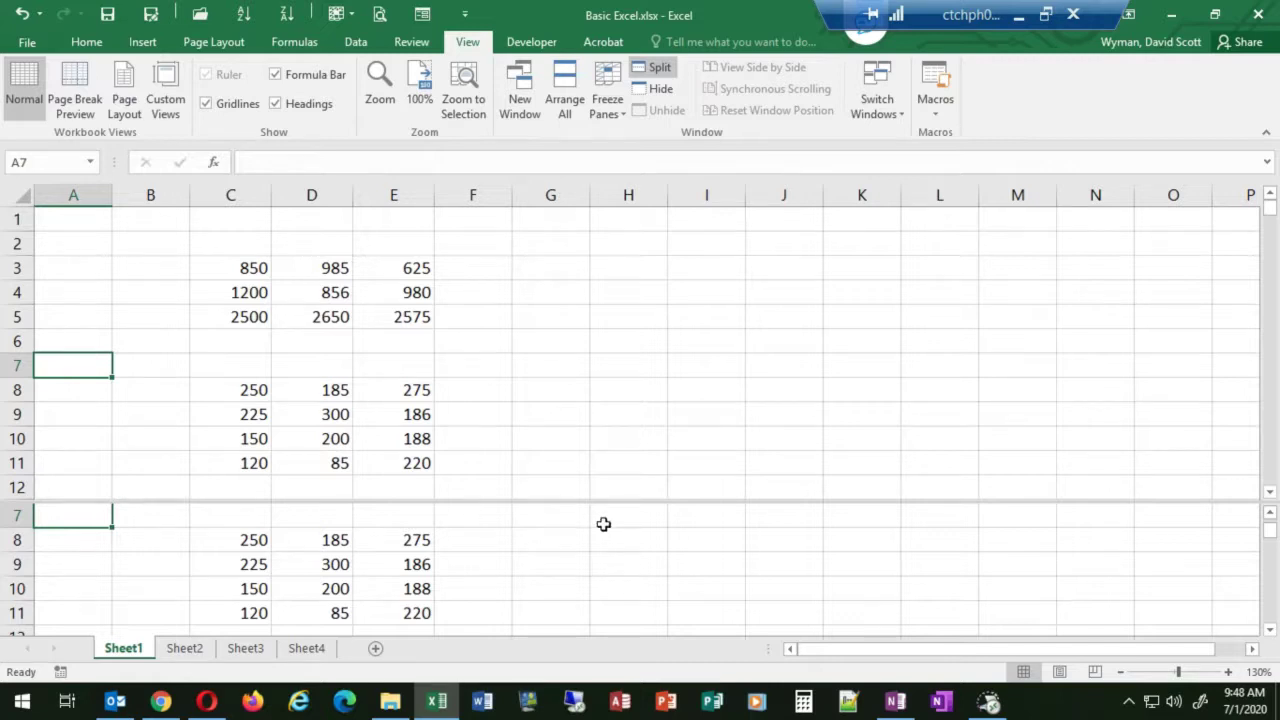
{"action": "double_click", "coordinate": [581, 500]}
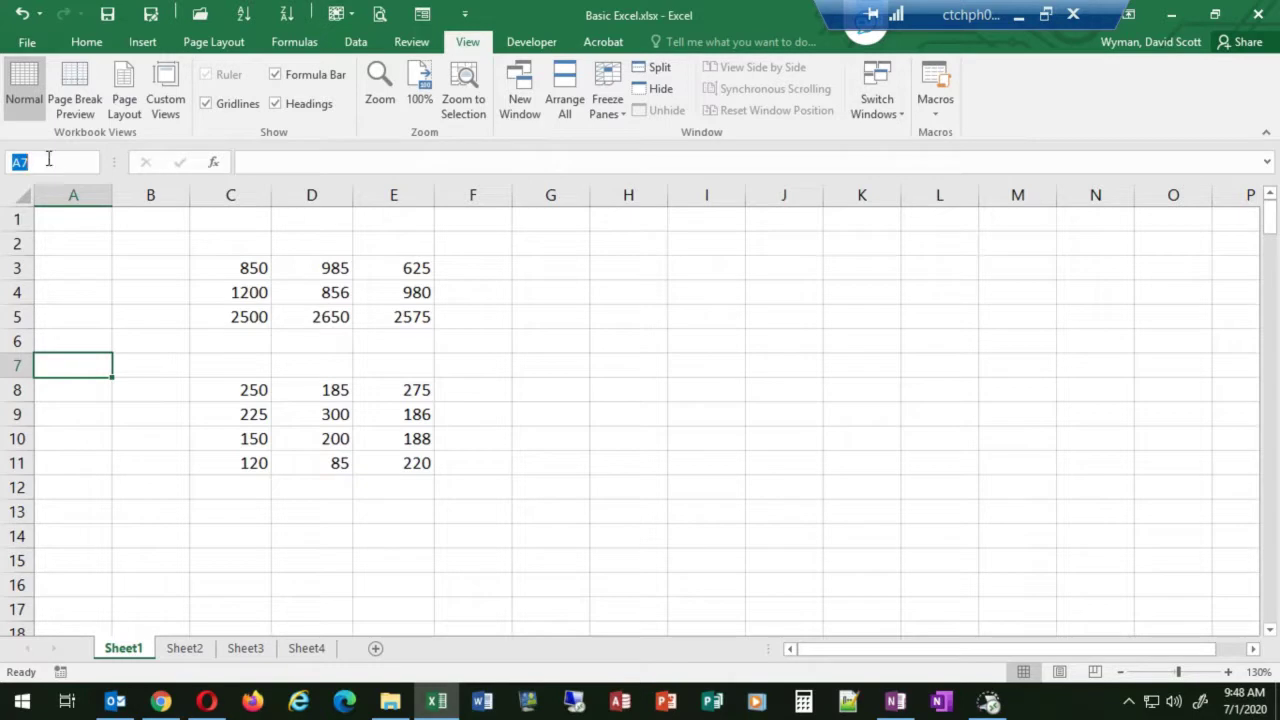
Step: Start a function in cell A7, browse the recently used functions, and choose COUNT
{"action": "left_click", "coordinate": [214, 162]}
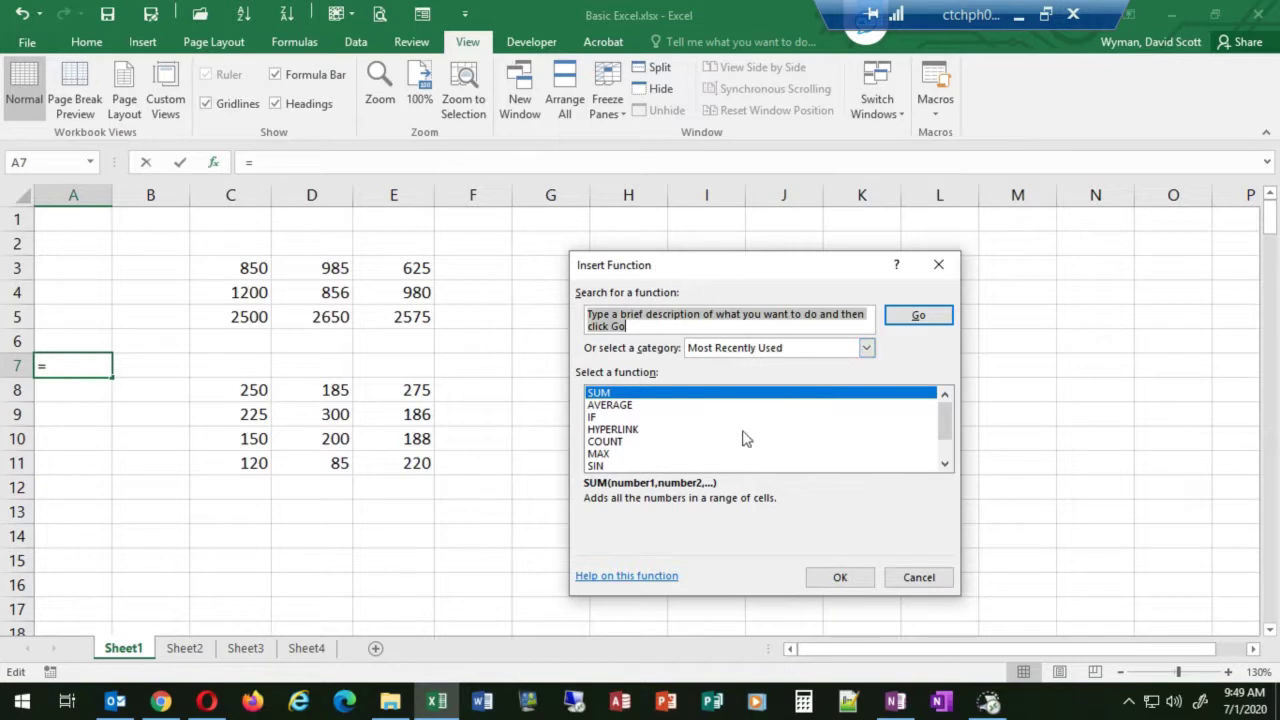
{"action": "left_click", "coordinate": [617, 406]}
{"action": "left_click", "coordinate": [614, 429]}
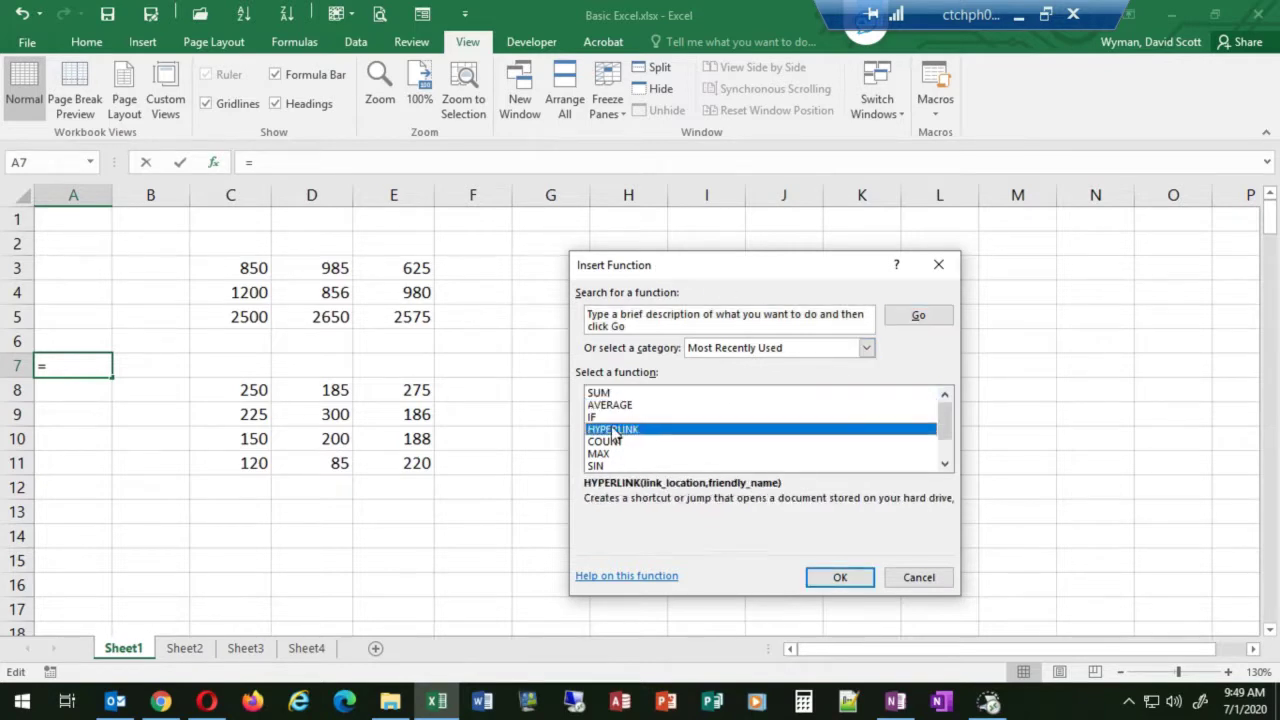
{"action": "left_click", "coordinate": [615, 442]}
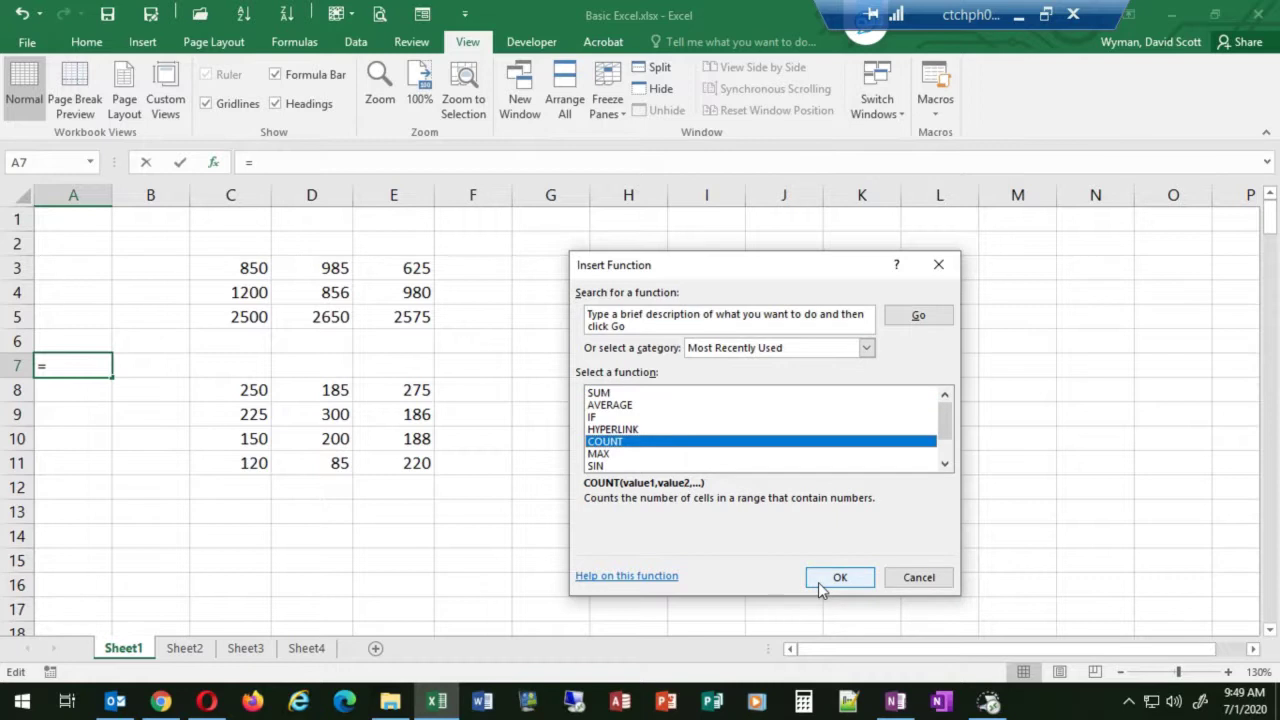
{"action": "left_click", "coordinate": [818, 584]}
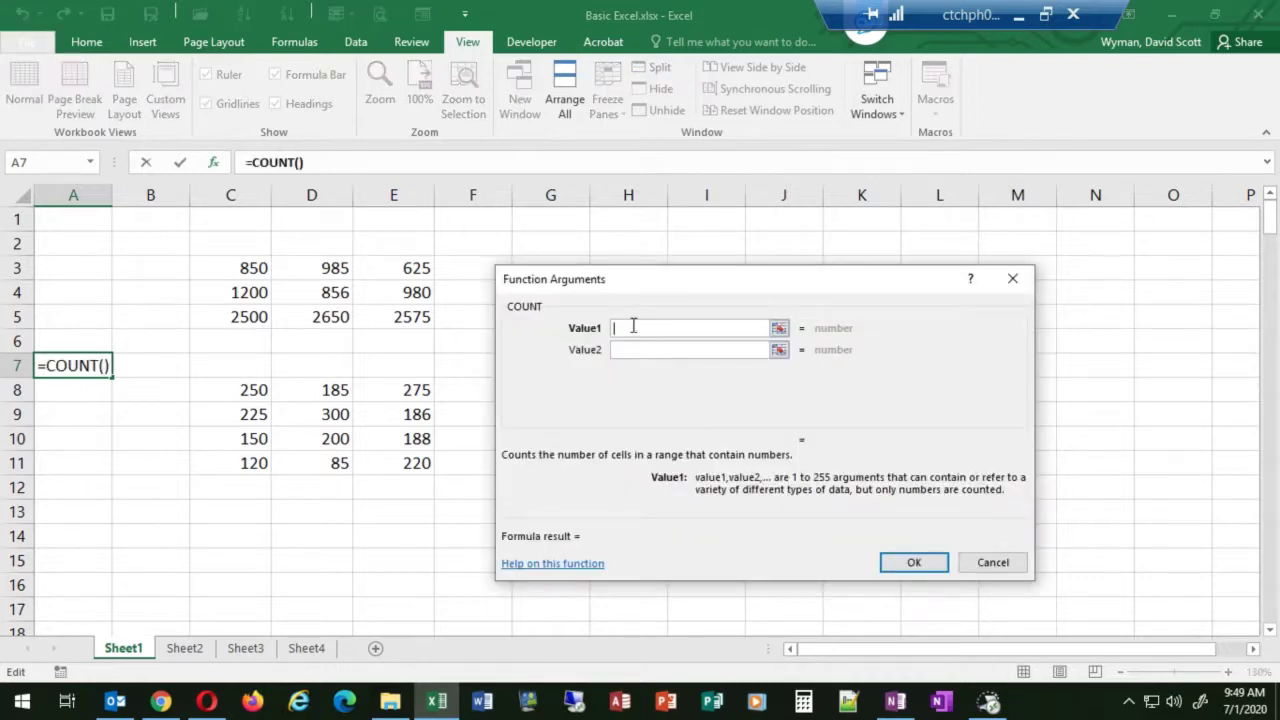
Step: Complete the COUNT function in A7 with C3, C4 and C5 as its three values, and clear the formula from the cell
{"action": "left_click", "coordinate": [249, 267]}
{"action": "left_click", "coordinate": [628, 352]}
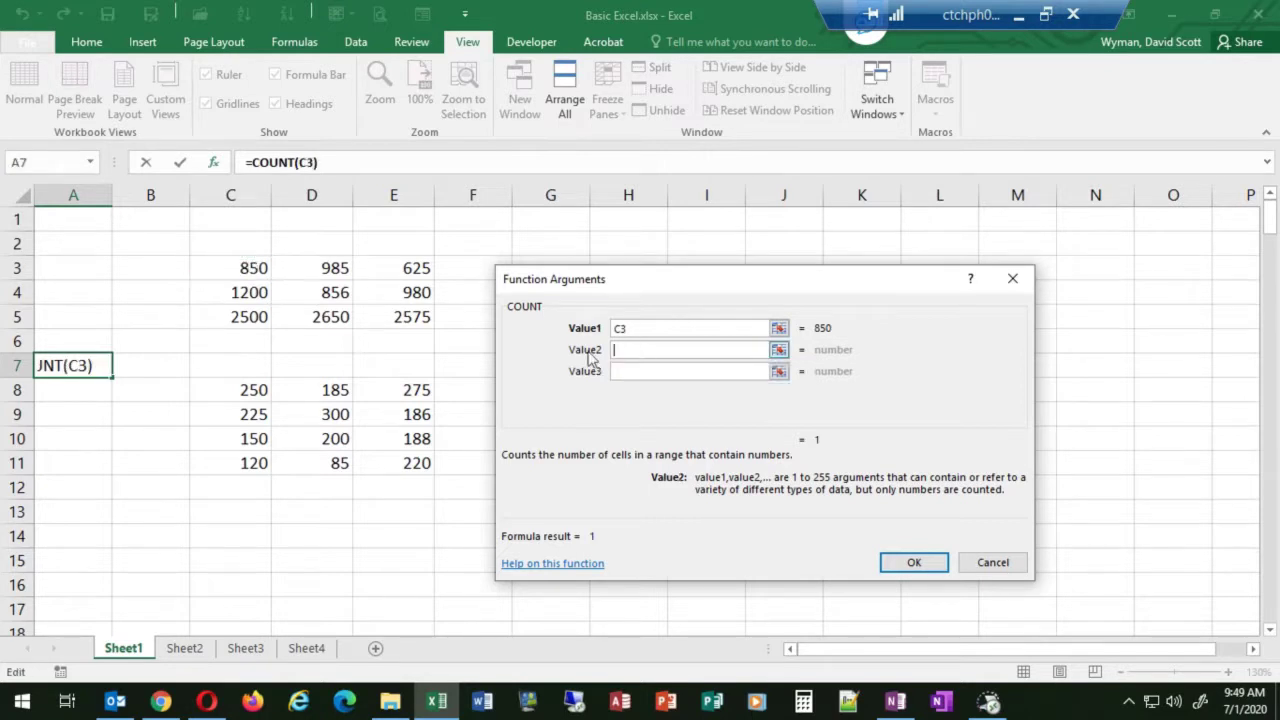
{"action": "left_click", "coordinate": [252, 292]}
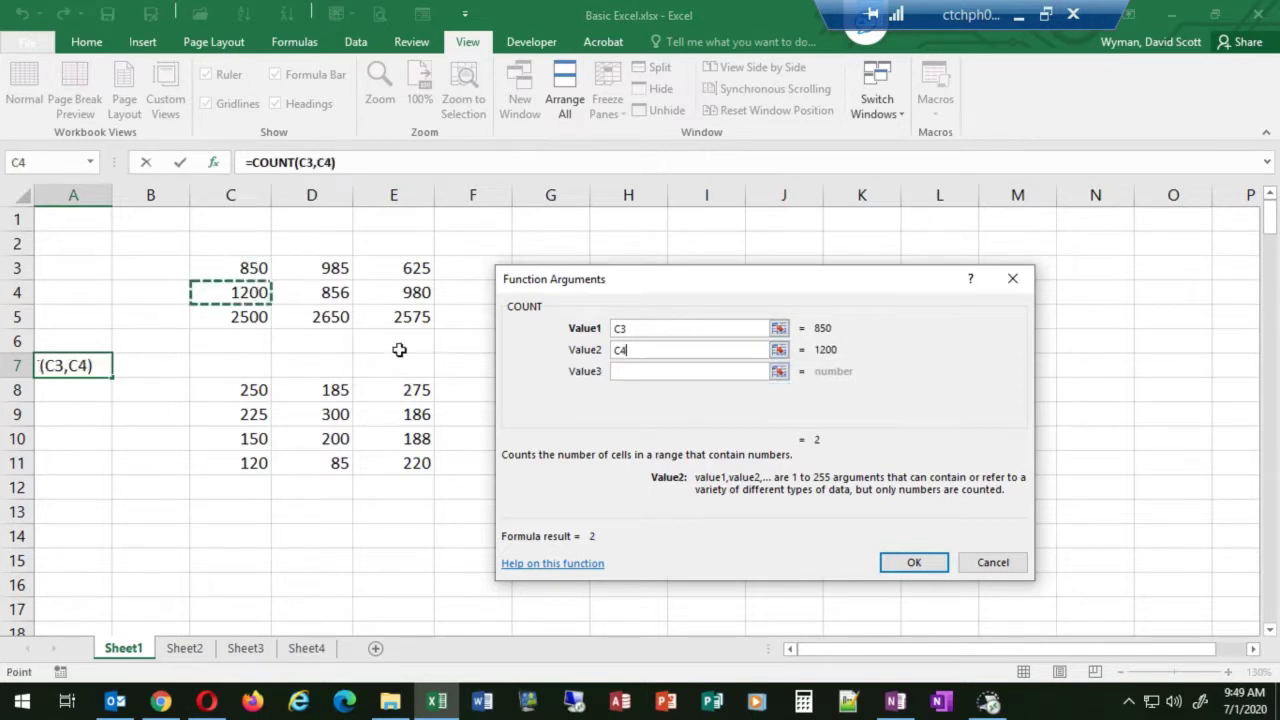
{"action": "left_click", "coordinate": [620, 376]}
{"action": "left_click", "coordinate": [255, 318]}
{"action": "left_click", "coordinate": [911, 566]}
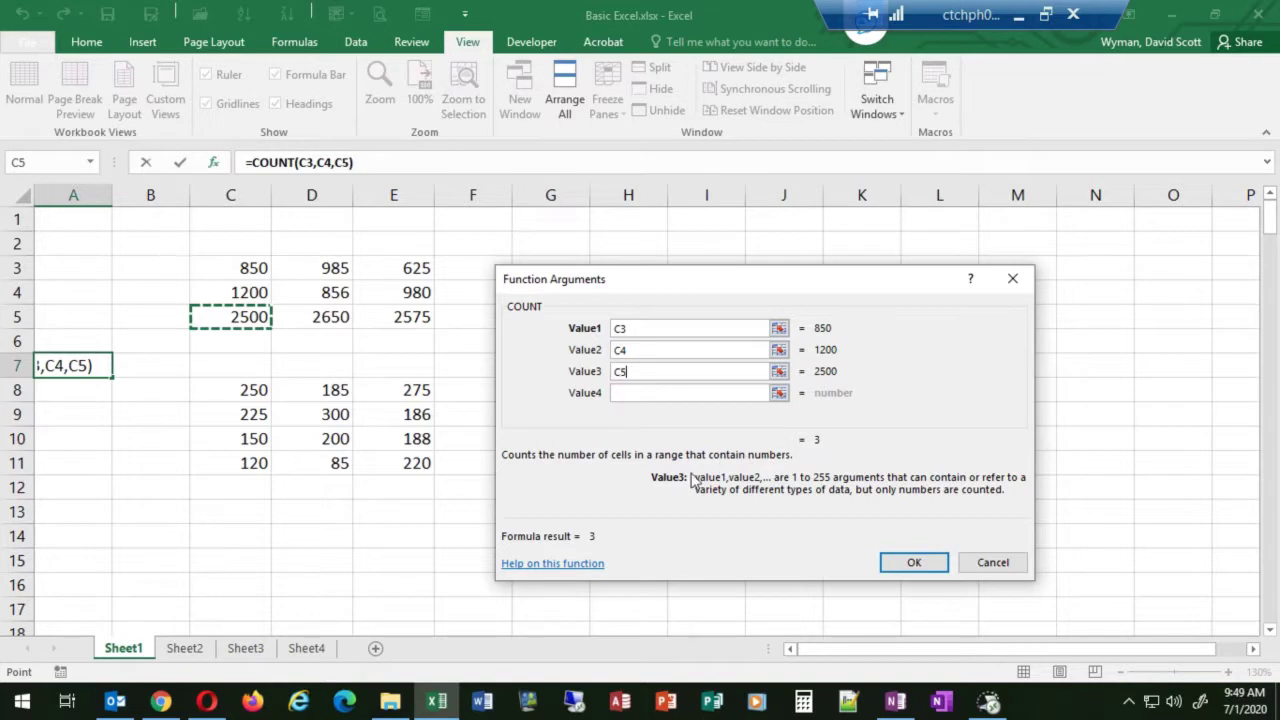
{"action": "left_click_drag", "start_coordinate": [513, 467], "coordinate": [564, 459]}
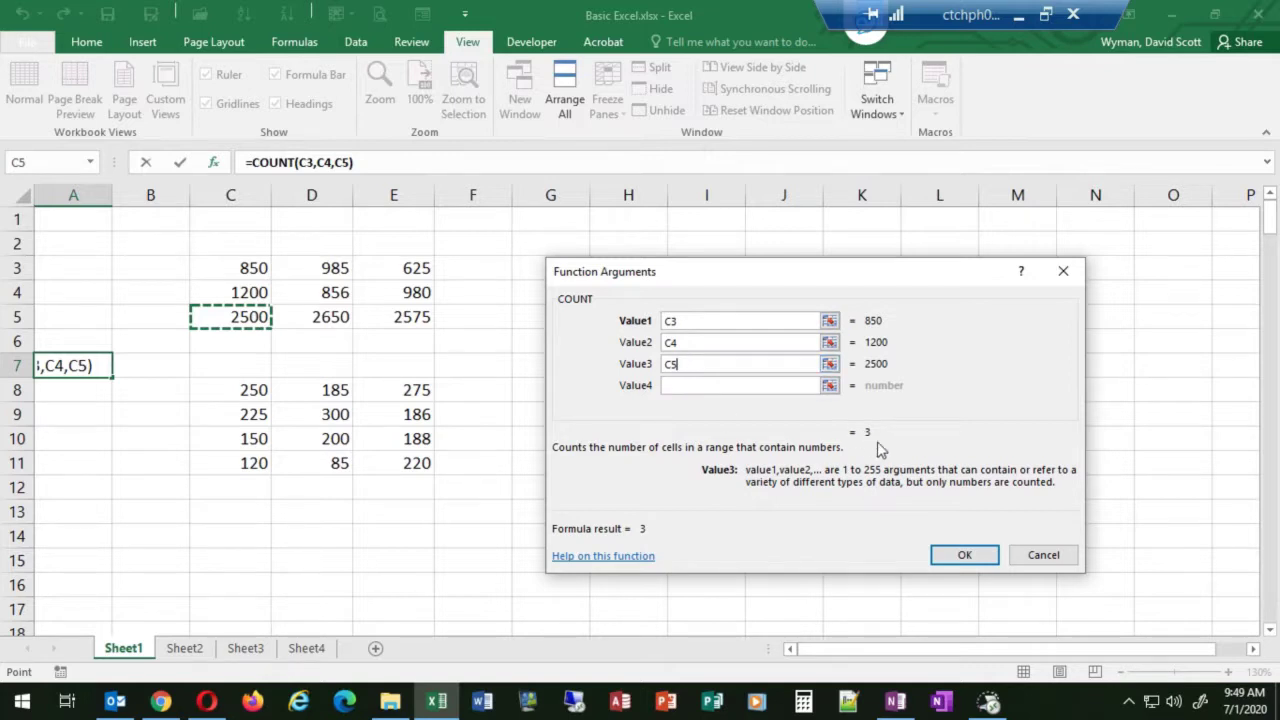
{"action": "left_click", "coordinate": [951, 557]}
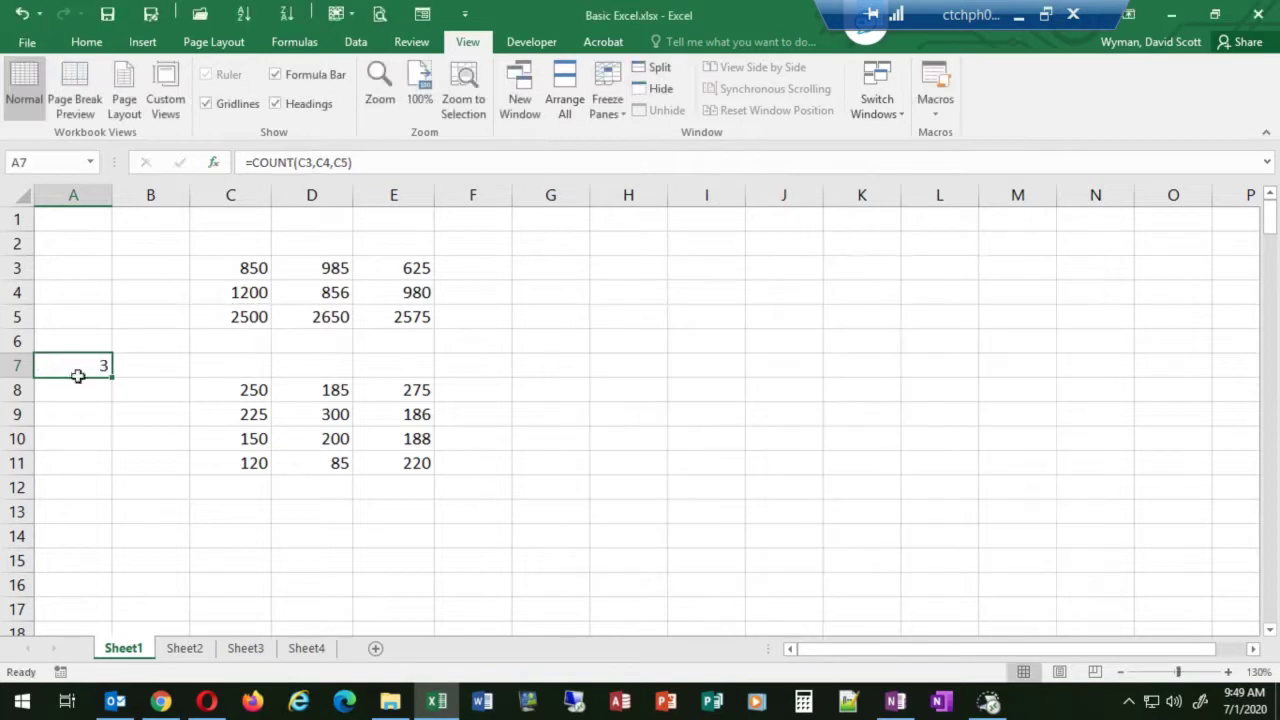
{"action": "key", "text": "Delete"}
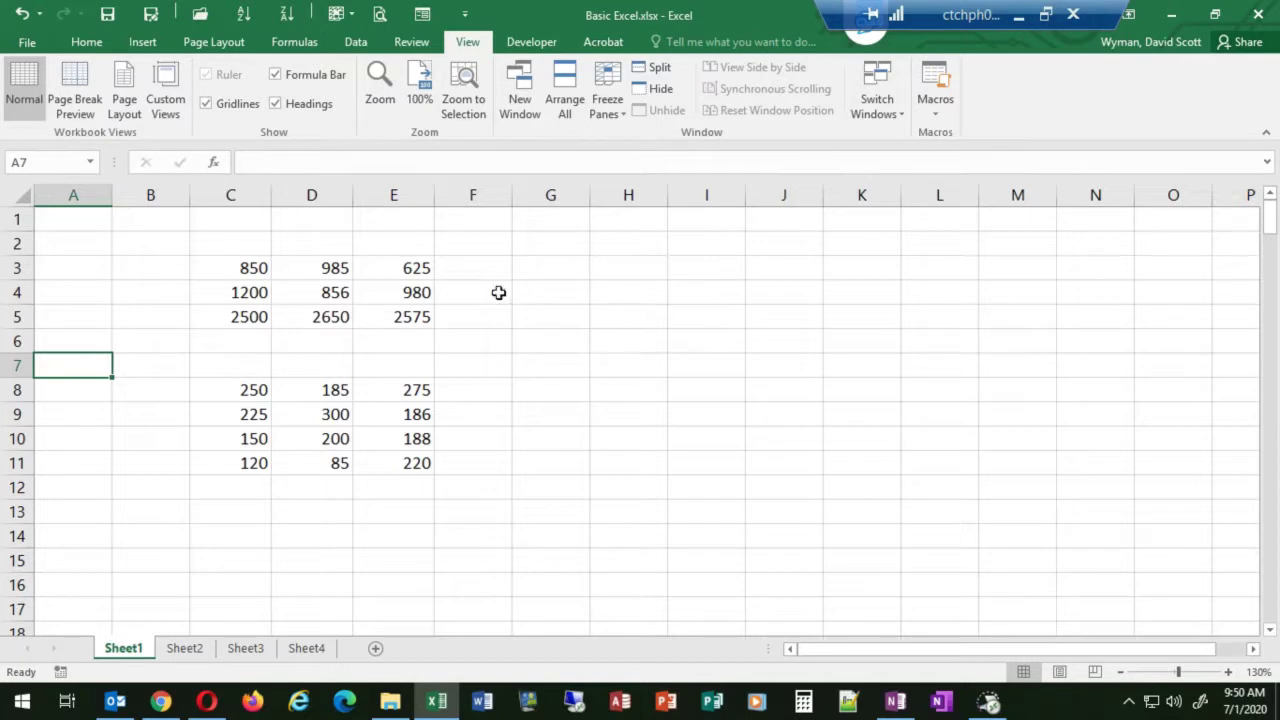
Step: Select the empty cells J8, J13, H15, G7, G1, I5 and K8 one by one to watch the Name Box reference
{"action": "left_click", "coordinate": [46, 160]}
{"action": "left_click", "coordinate": [780, 386]}
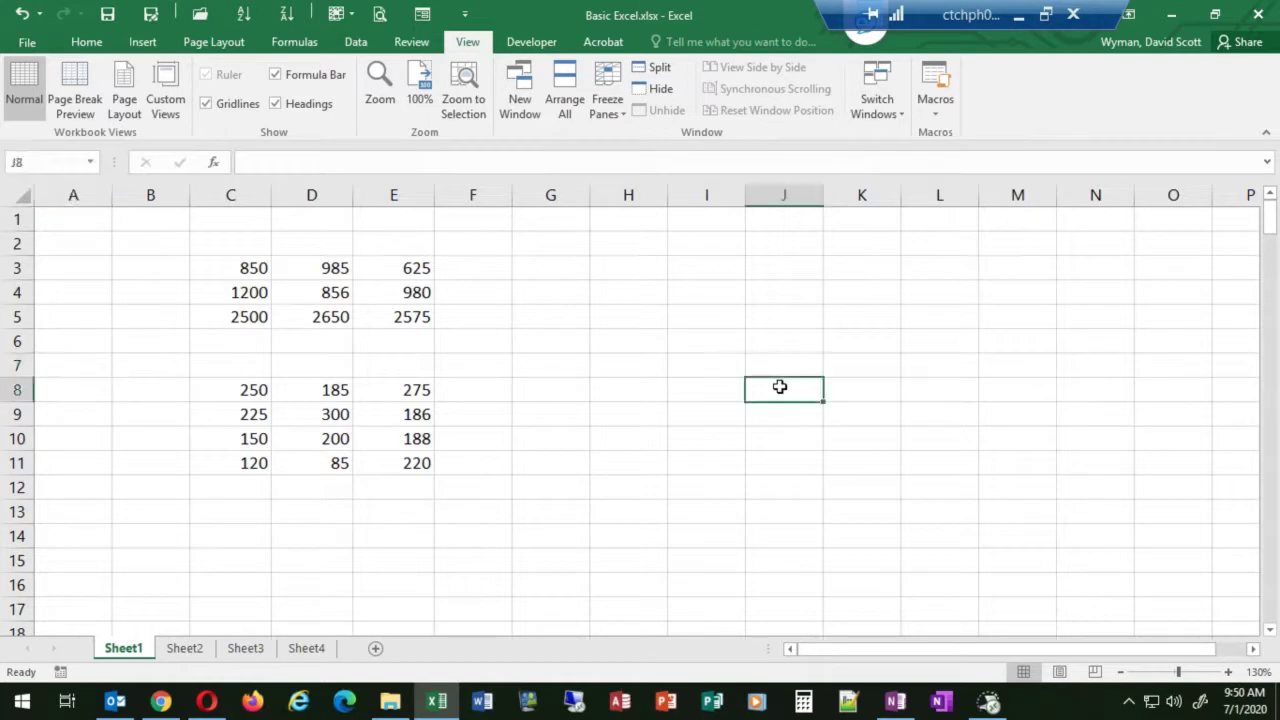
{"action": "left_click", "coordinate": [774, 505]}
{"action": "left_click", "coordinate": [605, 557]}
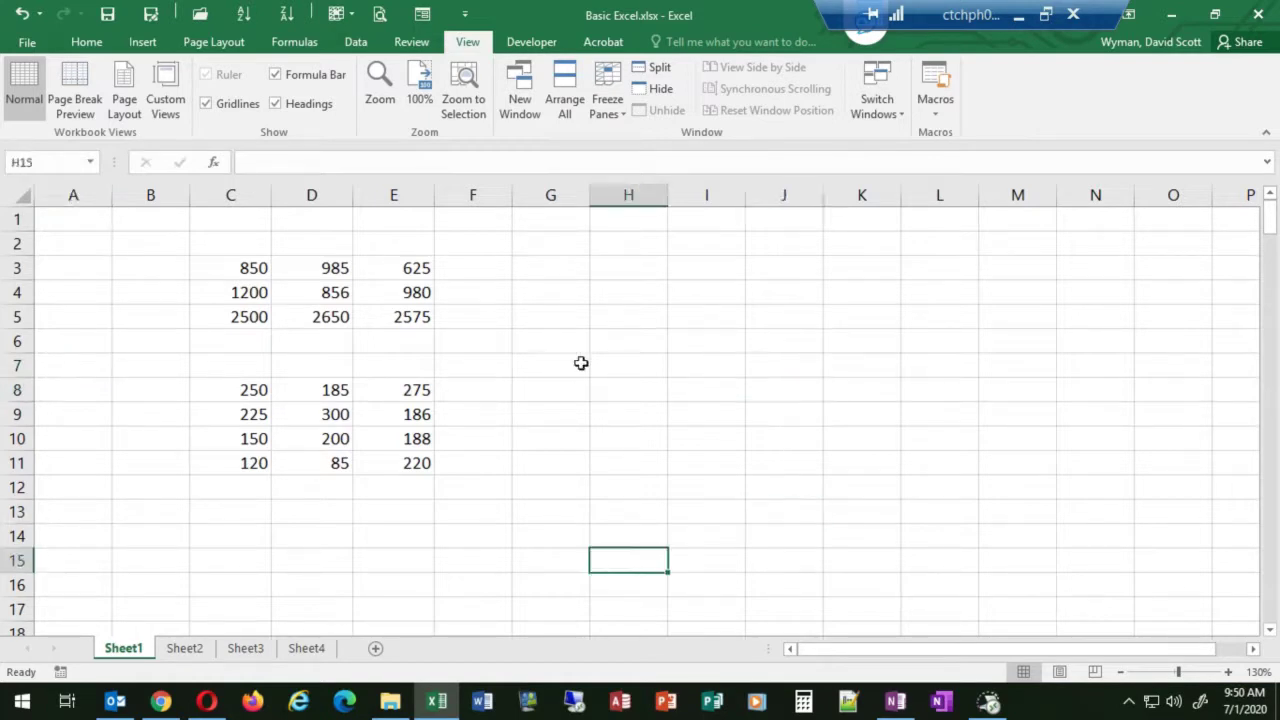
{"action": "left_click", "coordinate": [580, 363]}
{"action": "left_click", "coordinate": [551, 221]}
{"action": "left_click", "coordinate": [706, 306]}
{"action": "left_click", "coordinate": [879, 398]}
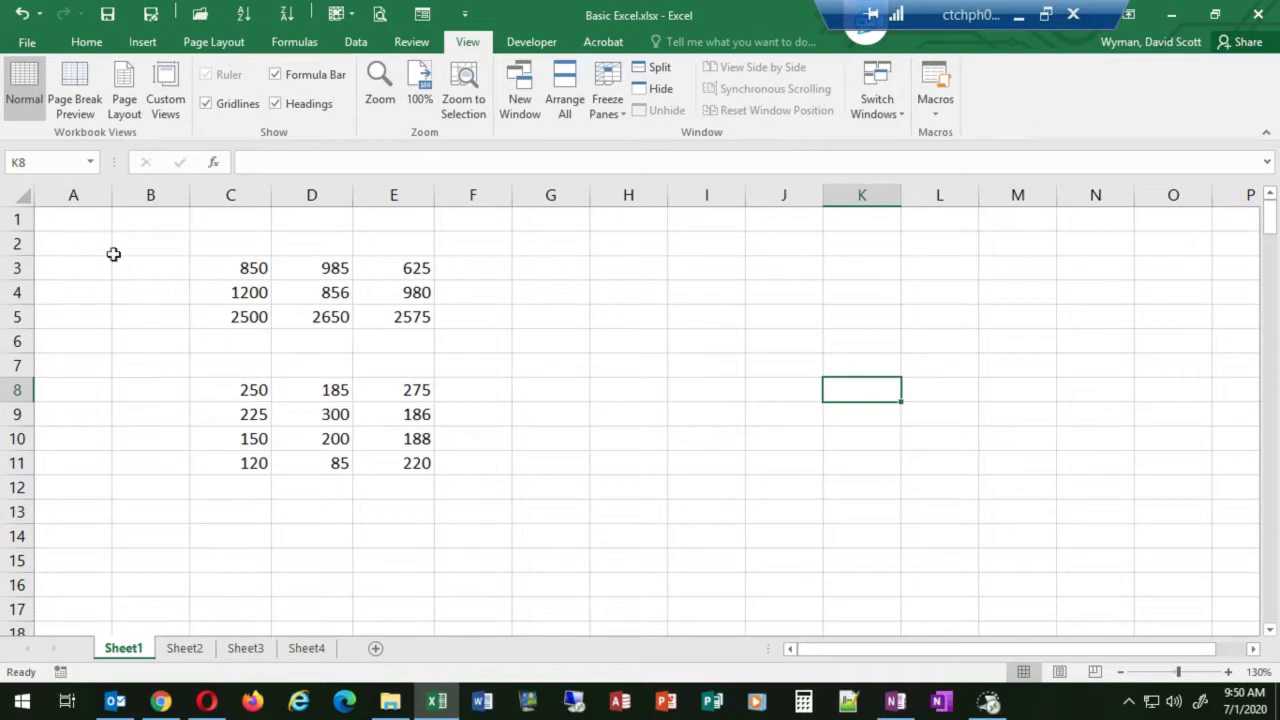
Step: Jump directly to cell ZZ100 by its reference, and return to cell A1 the same way
{"action": "left_click", "coordinate": [56, 164]}
{"action": "type", "text": "zz100"}
{"action": "key", "text": "Return"}
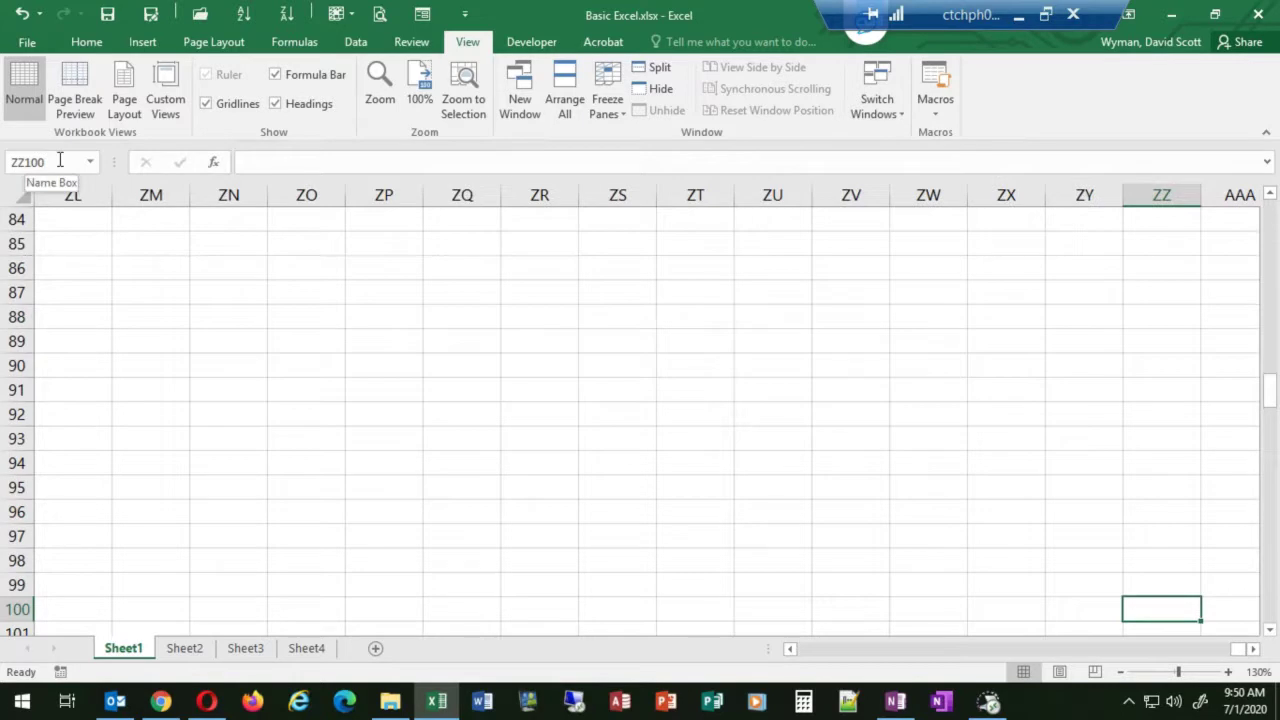
{"action": "left_click", "coordinate": [61, 154]}
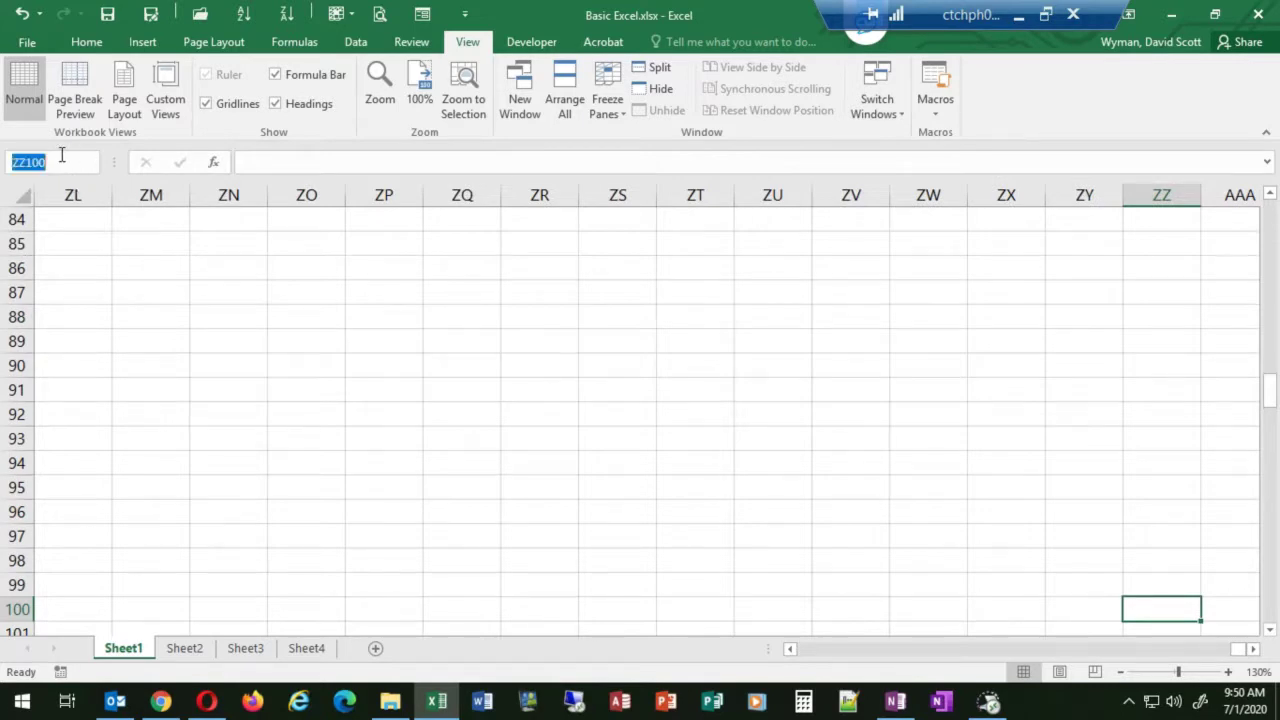
{"action": "type", "text": "a1"}
{"action": "key", "text": "Return"}
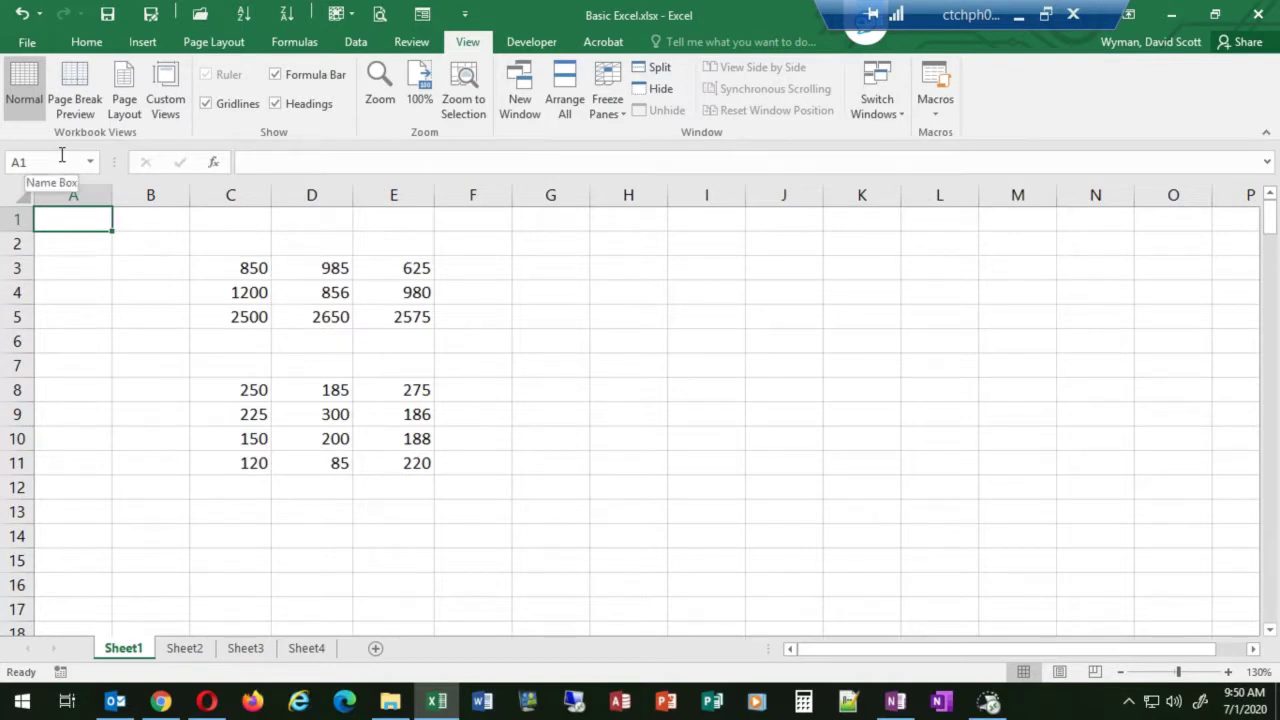
Step: Select cells C3, F8 and C8 one by one to compare their contents in the formula bar
{"action": "left_click", "coordinate": [218, 266]}
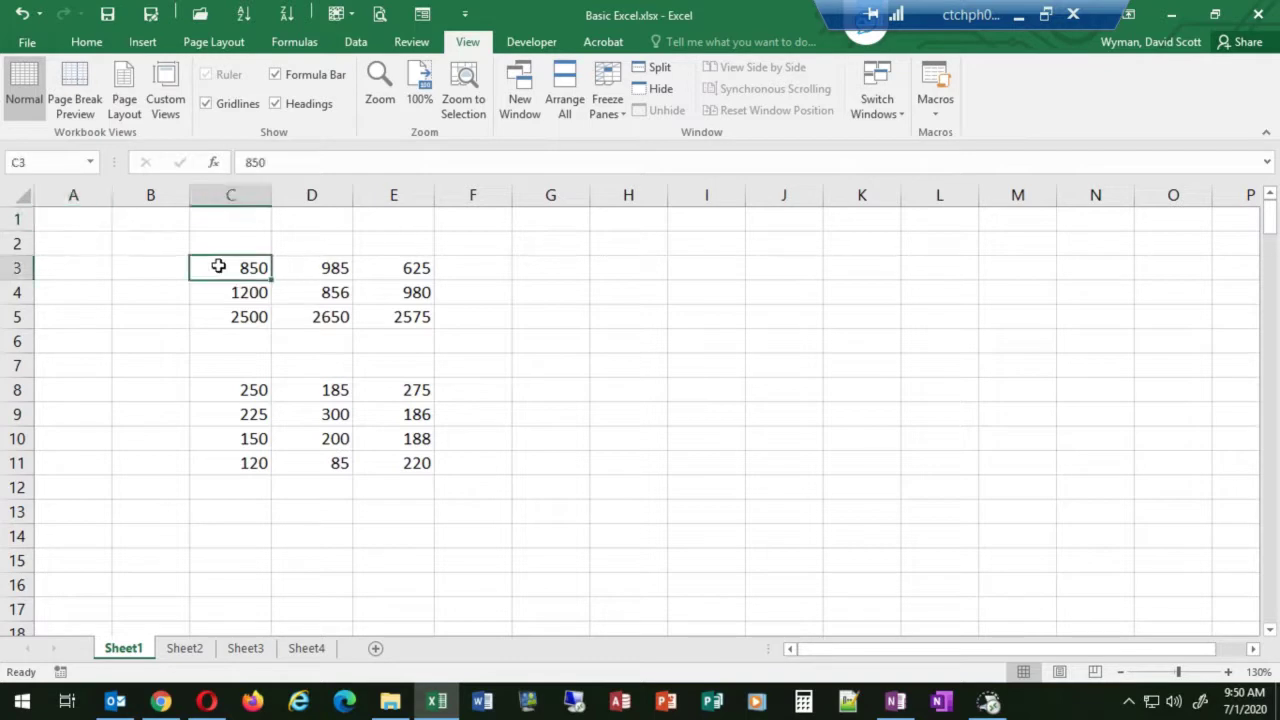
{"action": "left_click", "coordinate": [490, 386]}
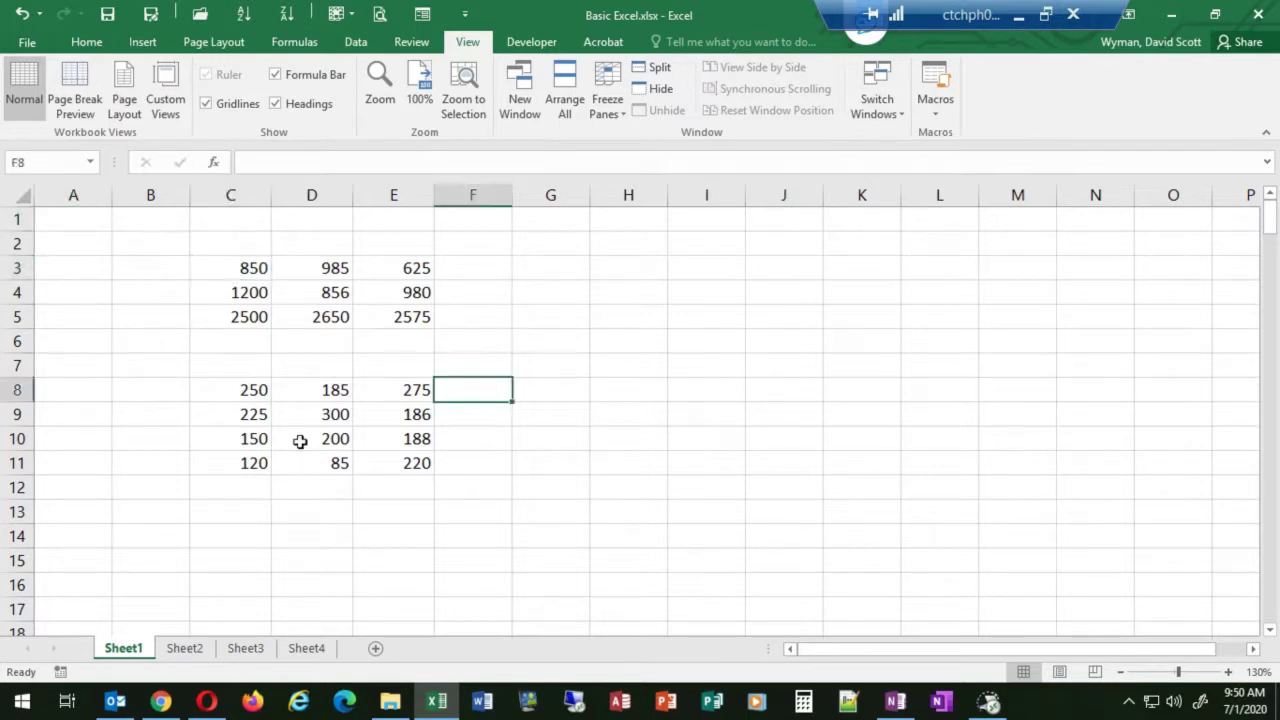
{"action": "left_click", "coordinate": [218, 393]}
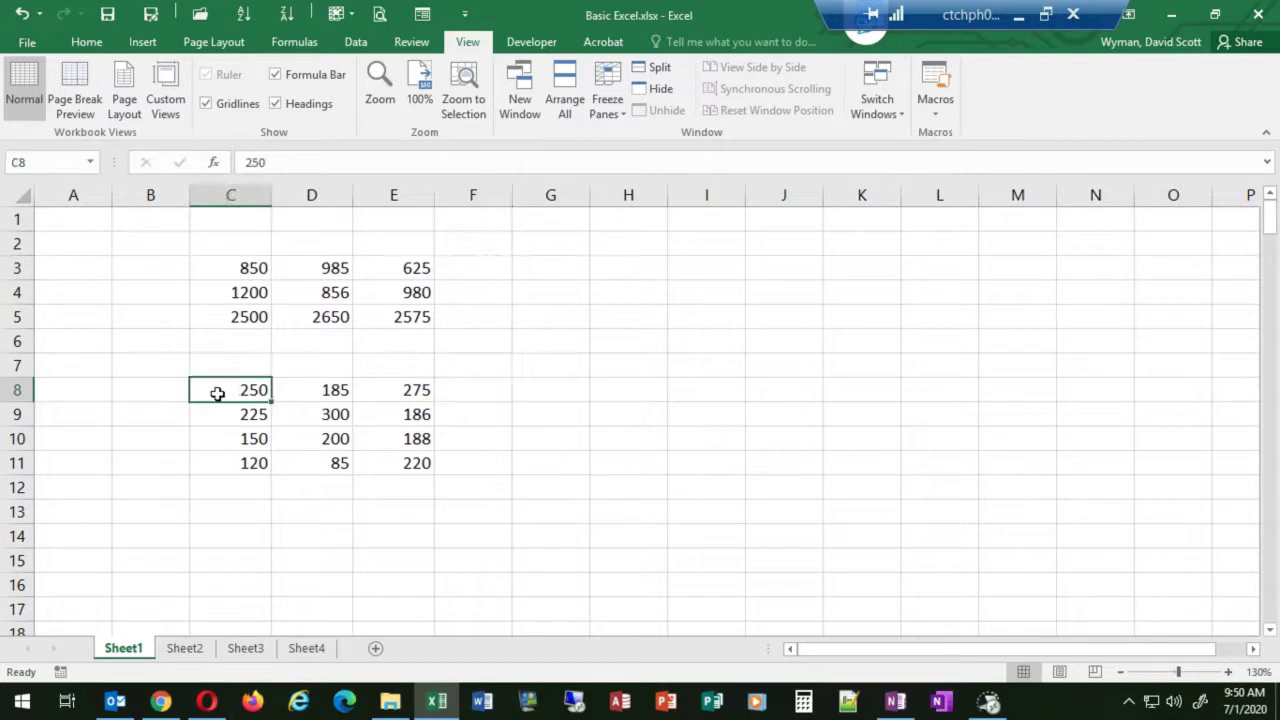
Step: Move the value in cell C8 to cell B6 and undo the move
{"action": "left_click_drag", "start_coordinate": [217, 393], "coordinate": [402, 467]}
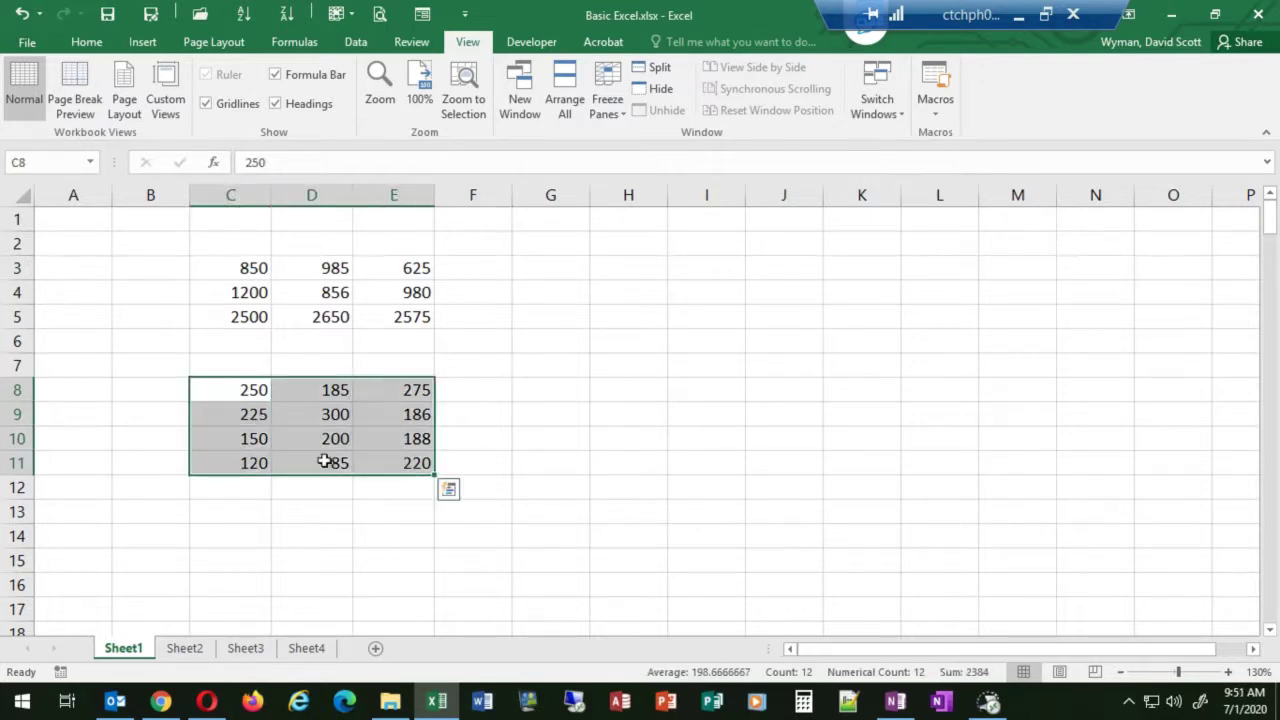
{"action": "left_click", "coordinate": [230, 390]}
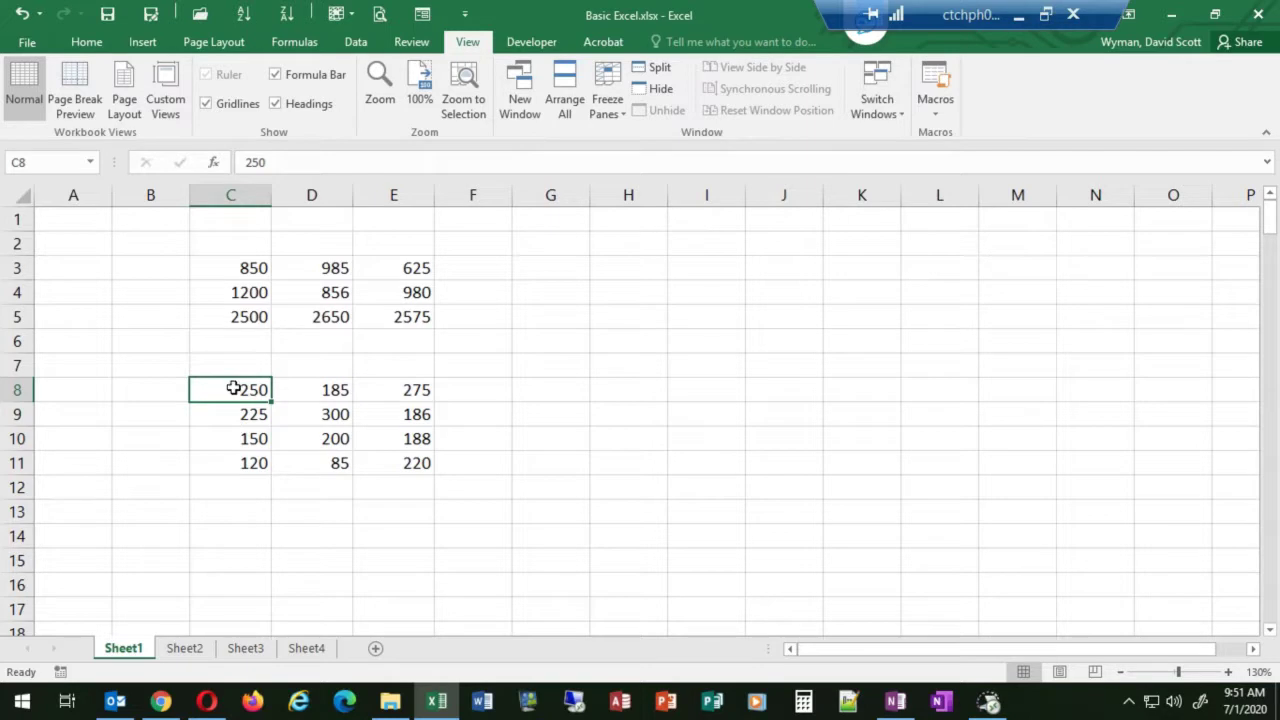
{"action": "left_click_drag", "start_coordinate": [231, 382], "coordinate": [141, 342]}
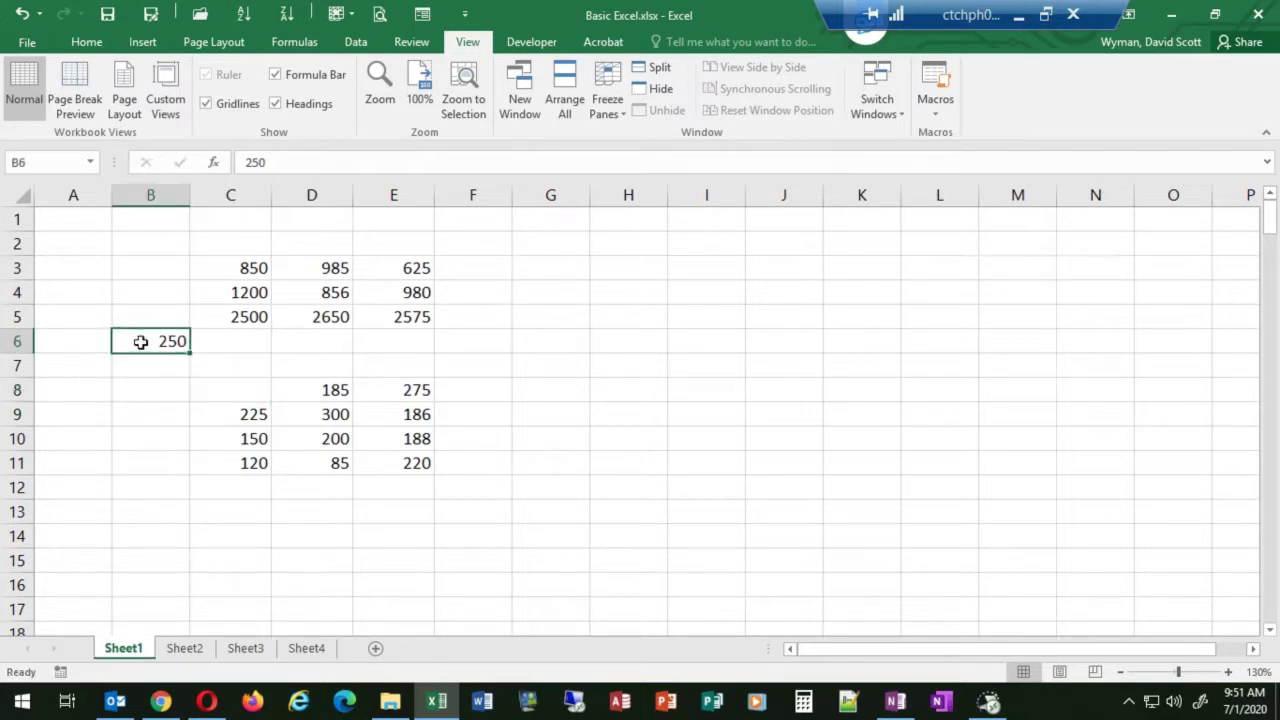
{"action": "key", "text": "ctrl+z"}
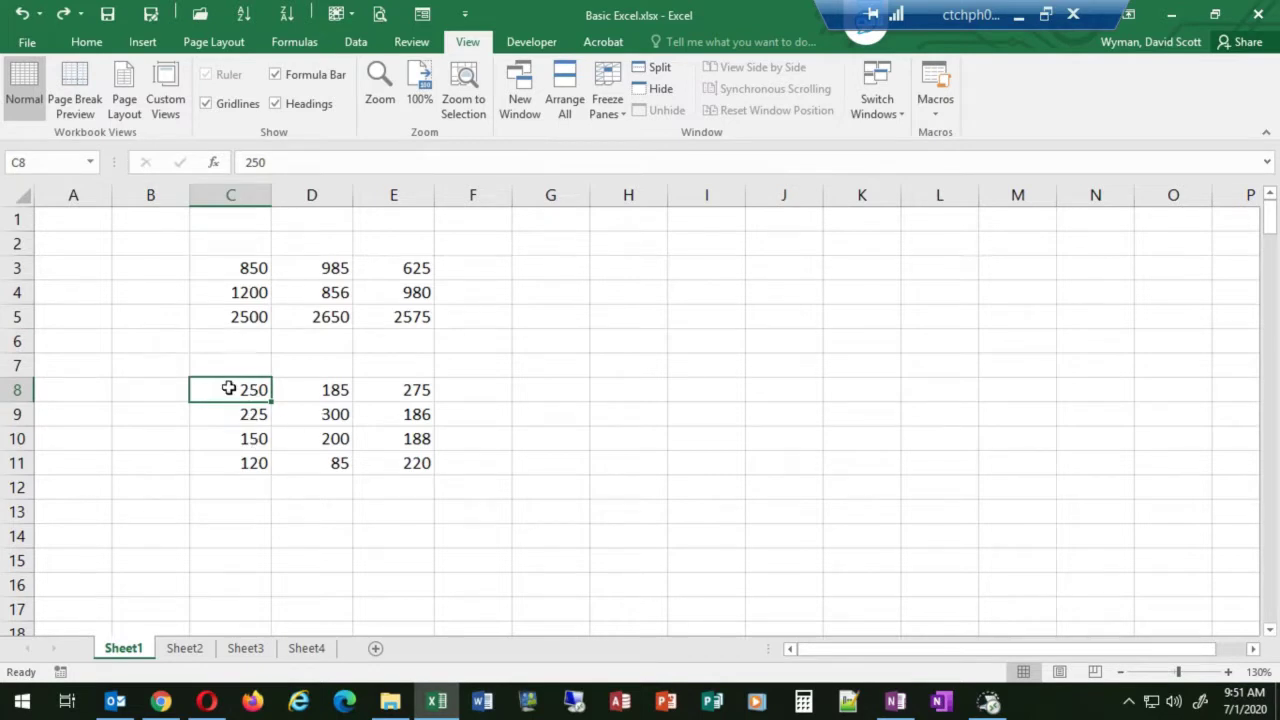
Step: Name the range C8:C11 firstqtr
{"action": "left_click_drag", "start_coordinate": [229, 389], "coordinate": [399, 464]}
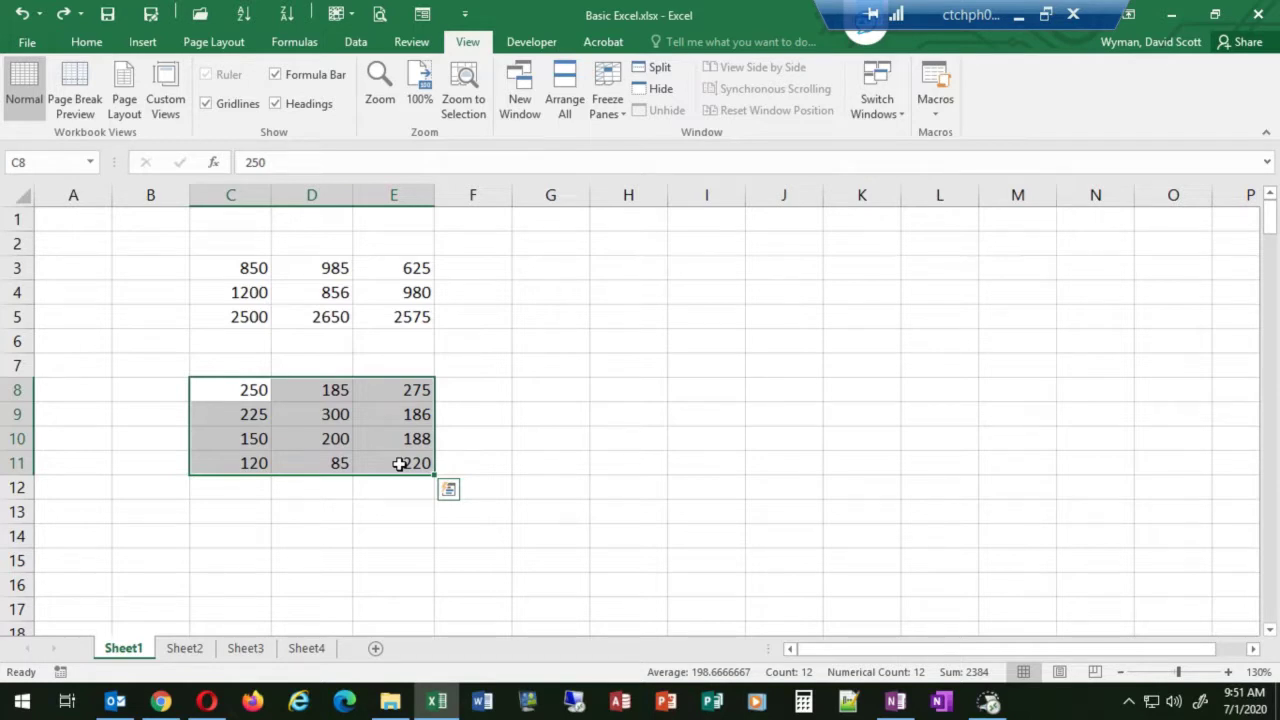
{"action": "double_click", "coordinate": [230, 392]}
{"action": "left_click_drag", "start_coordinate": [230, 392], "coordinate": [226, 457]}
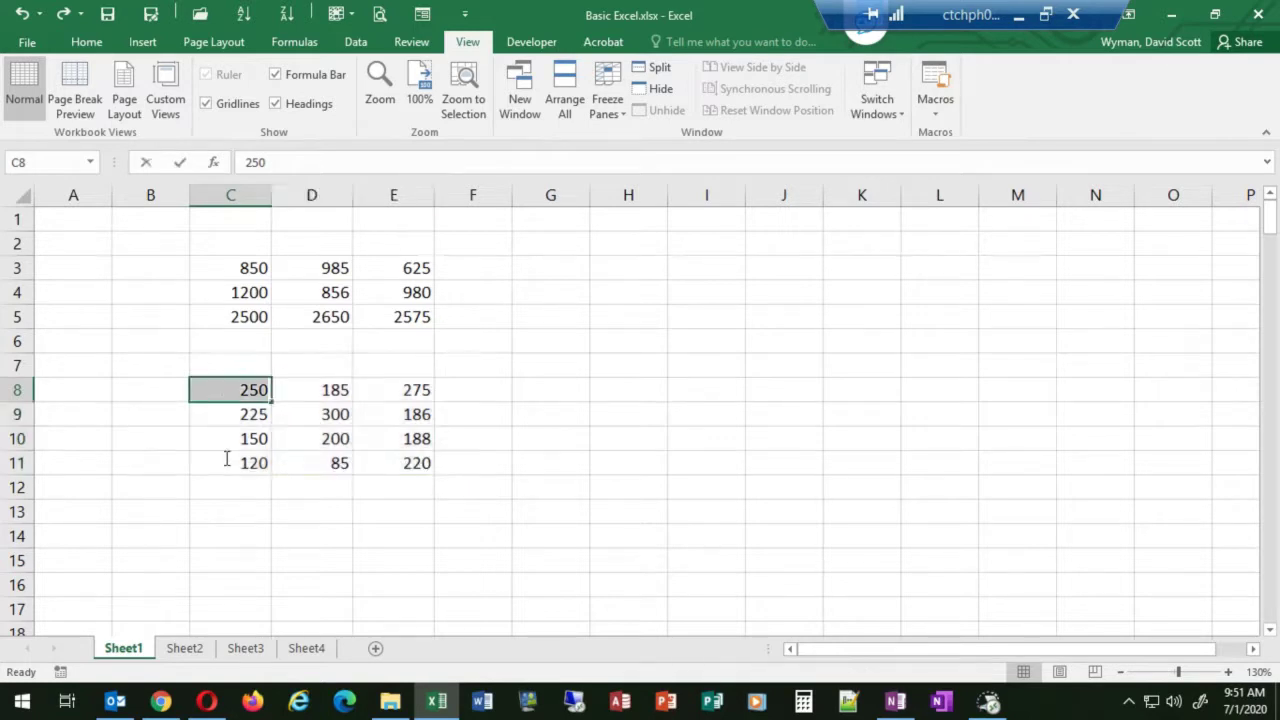
{"action": "left_click", "coordinate": [192, 434]}
{"action": "left_click_drag", "start_coordinate": [211, 392], "coordinate": [215, 467]}
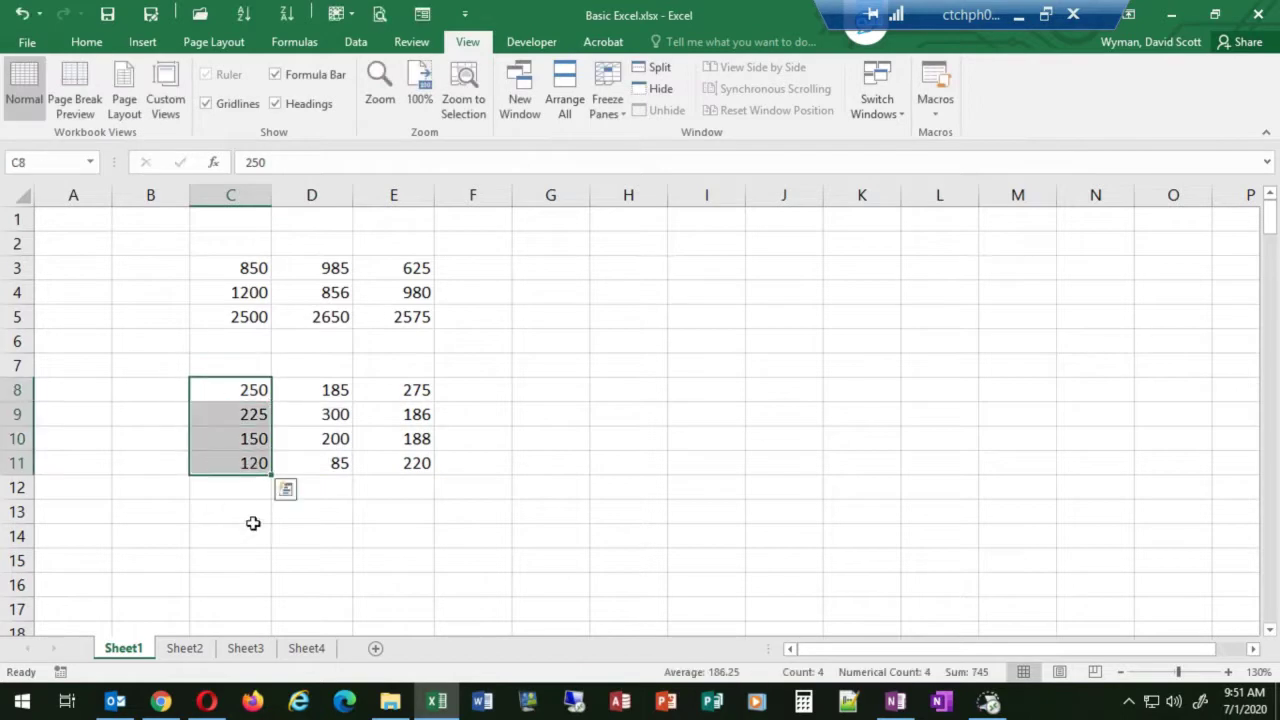
{"action": "left_click", "coordinate": [45, 165]}
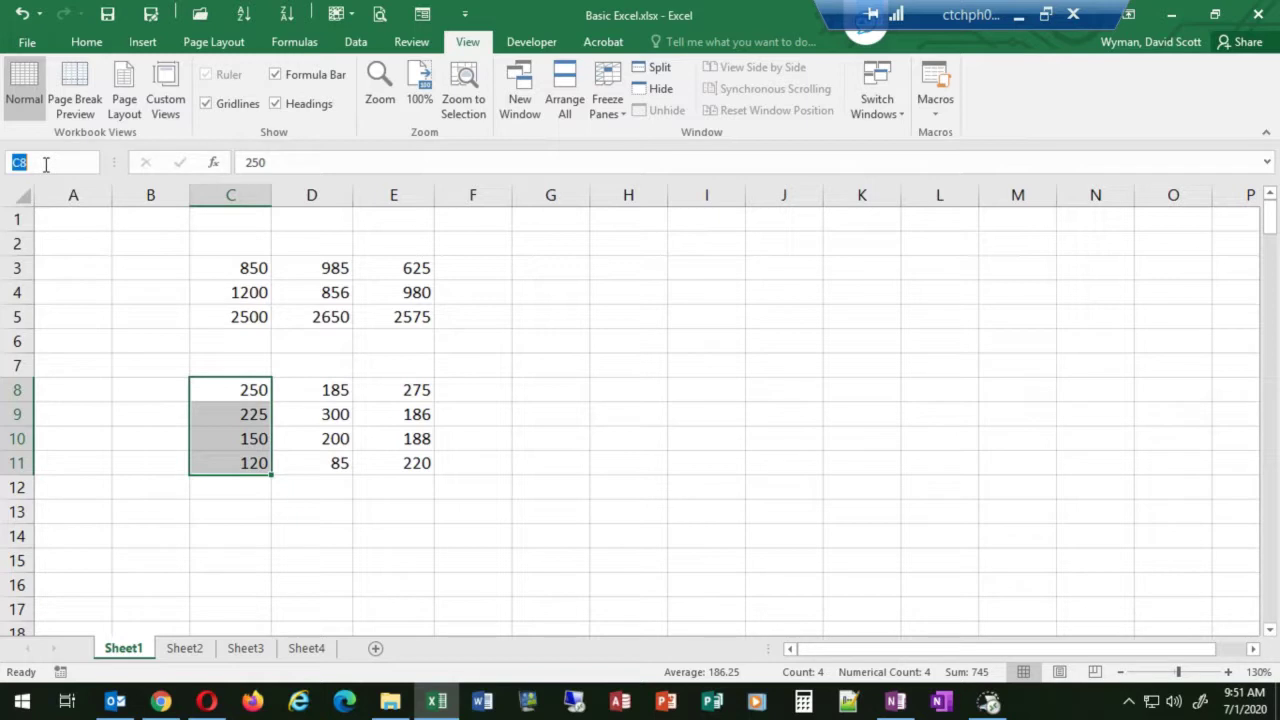
{"action": "type", "text": "frstac"}
{"action": "key", "text": "BackSpace"}
{"action": "type", "text": "ire"}
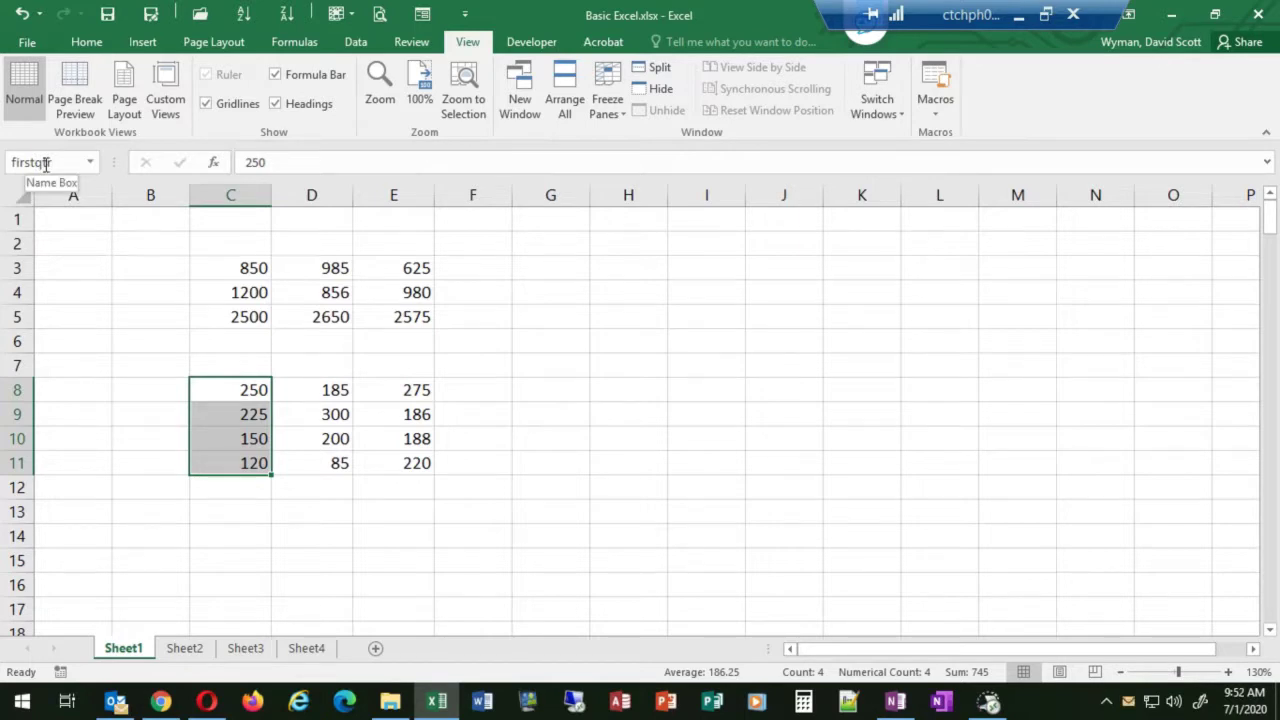
{"action": "key", "text": "Return"}
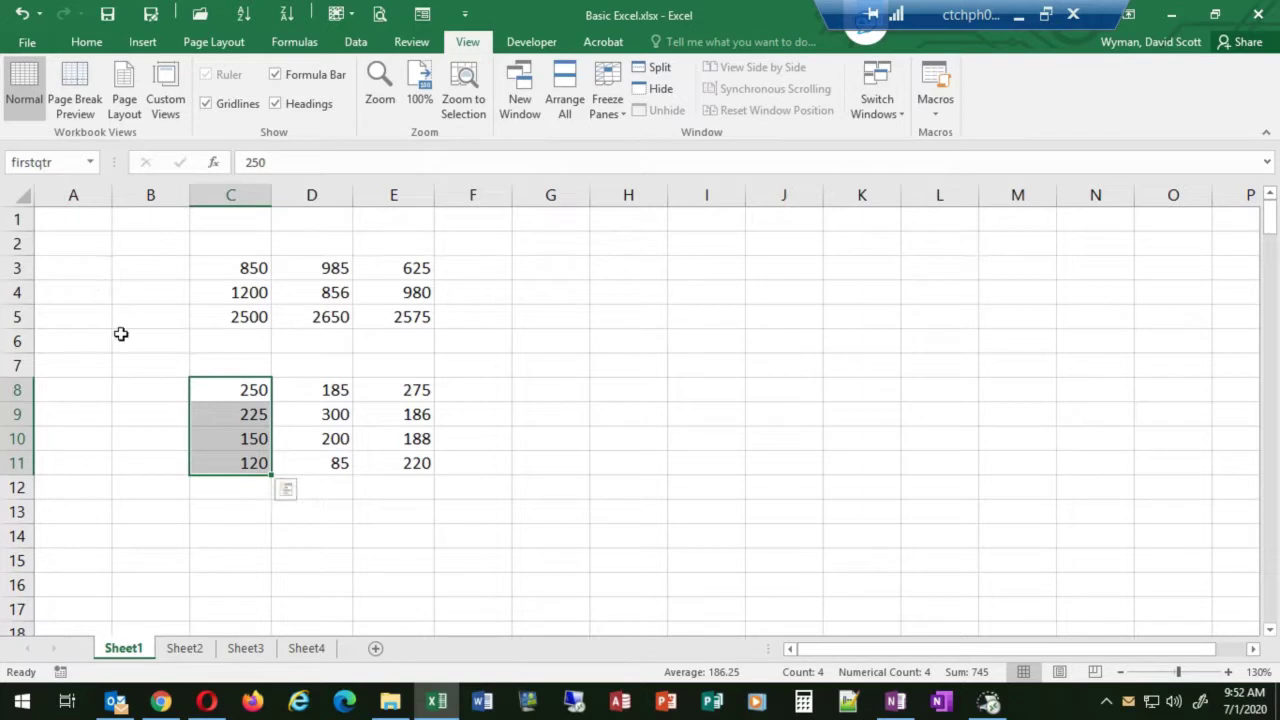
Step: Select the ranges C8:C11, D8:D11, E8:E11, C8:C11 again and C3:E5 in turn to check which ones carry a name
{"action": "left_click", "coordinate": [506, 388]}
{"action": "left_click_drag", "start_coordinate": [246, 386], "coordinate": [231, 465]}
{"action": "left_click_drag", "start_coordinate": [296, 385], "coordinate": [310, 465]}
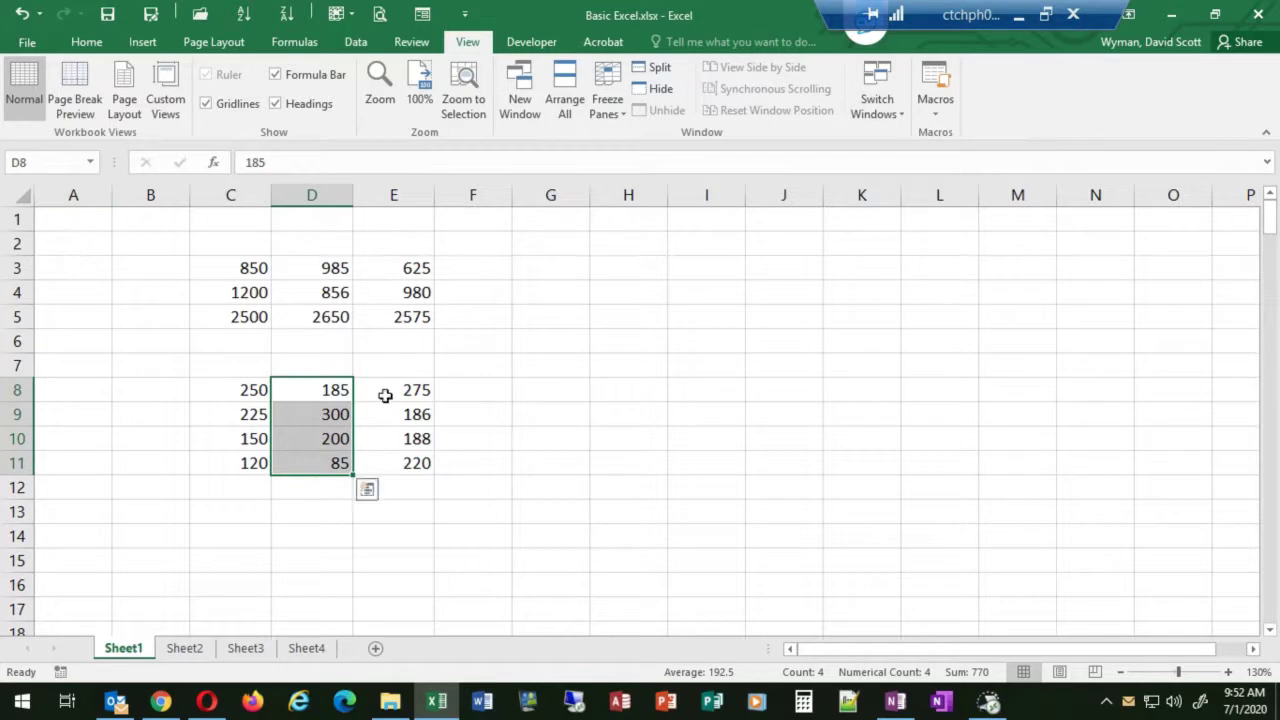
{"action": "left_click_drag", "start_coordinate": [384, 392], "coordinate": [386, 464]}
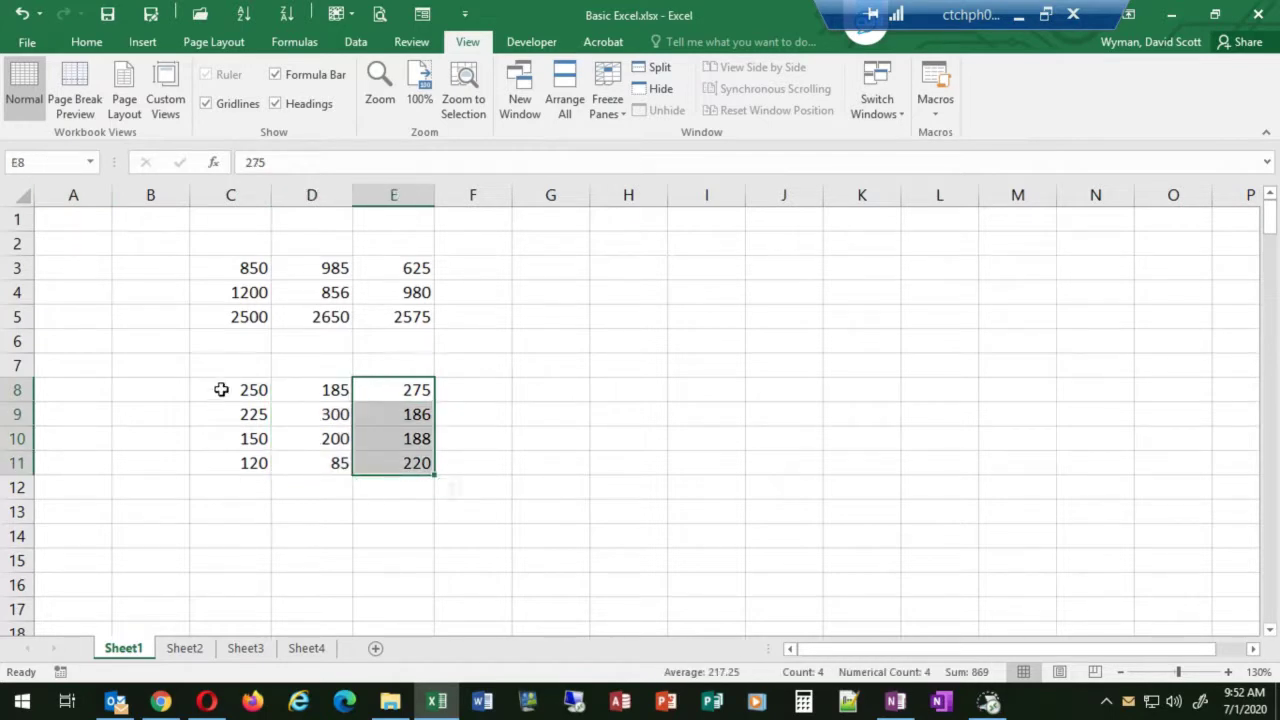
{"action": "left_click_drag", "start_coordinate": [217, 388], "coordinate": [225, 453]}
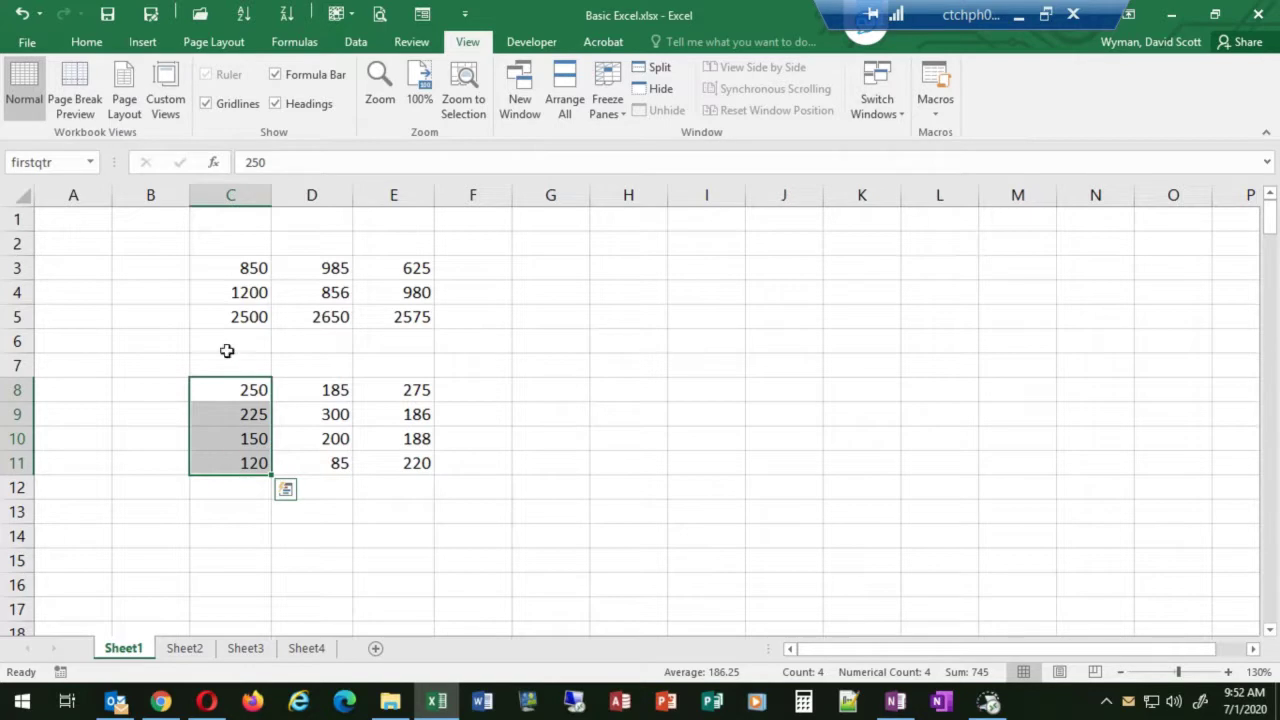
{"action": "left_click", "coordinate": [211, 268]}
{"action": "left_click_drag", "start_coordinate": [211, 268], "coordinate": [386, 324]}
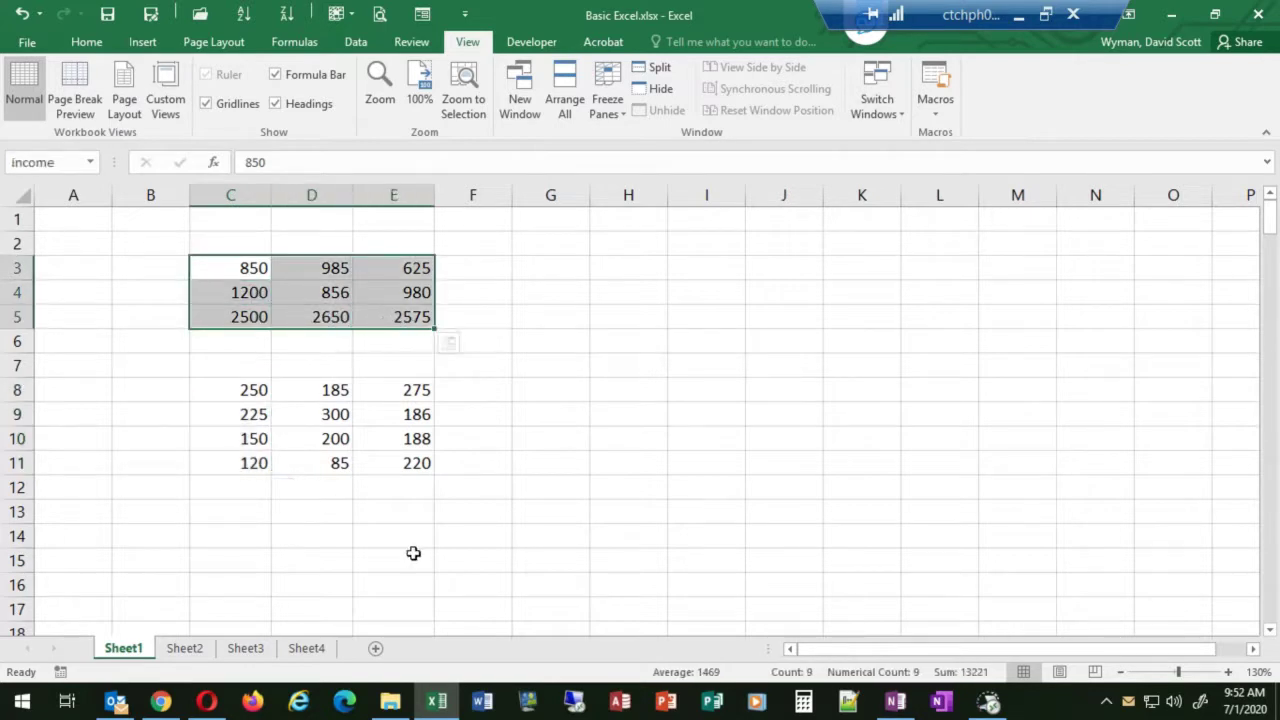
Step: Assign the name firstqrt to cell M6 on Sheet4
{"action": "left_click", "coordinate": [315, 649]}
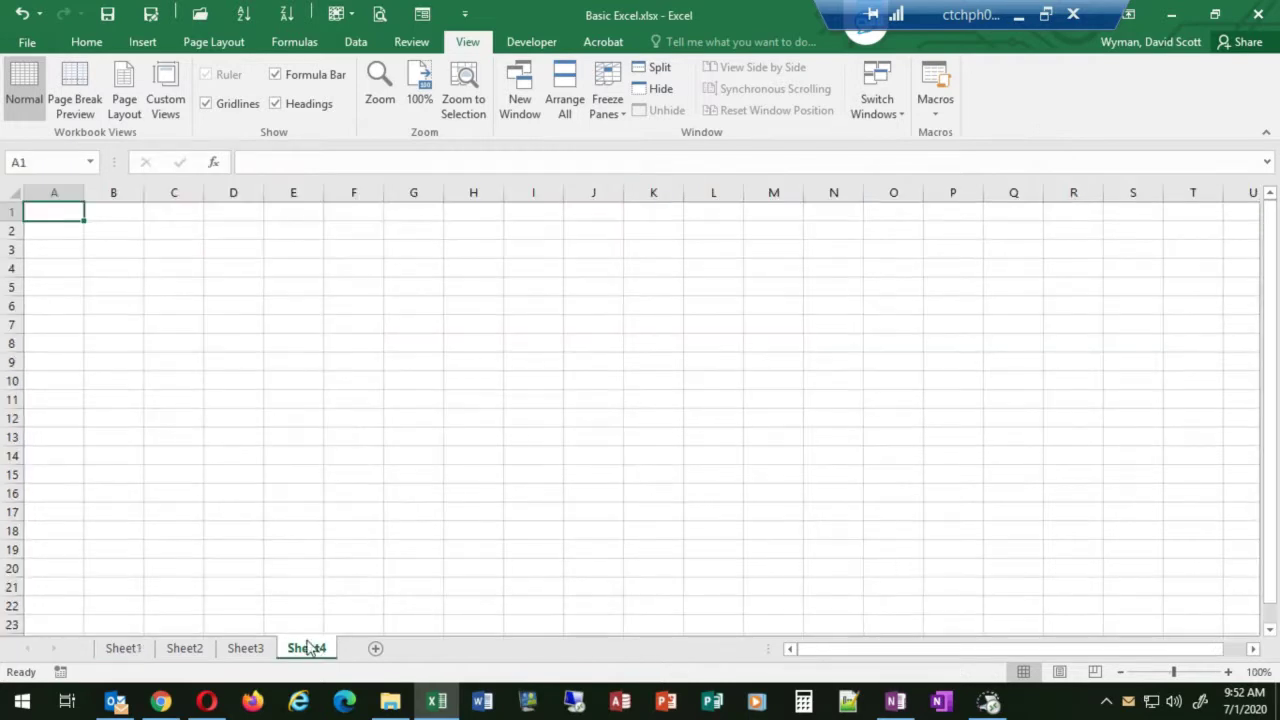
{"action": "left_click", "coordinate": [758, 304]}
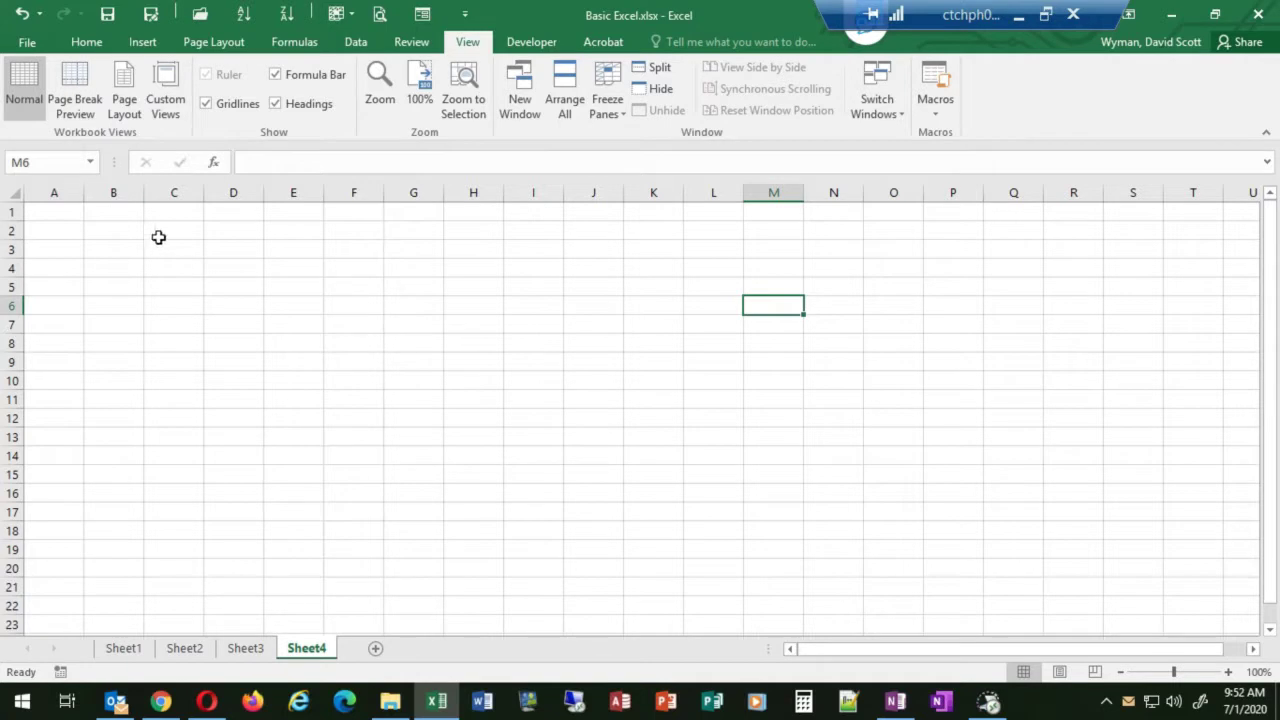
{"action": "left_click", "coordinate": [52, 164]}
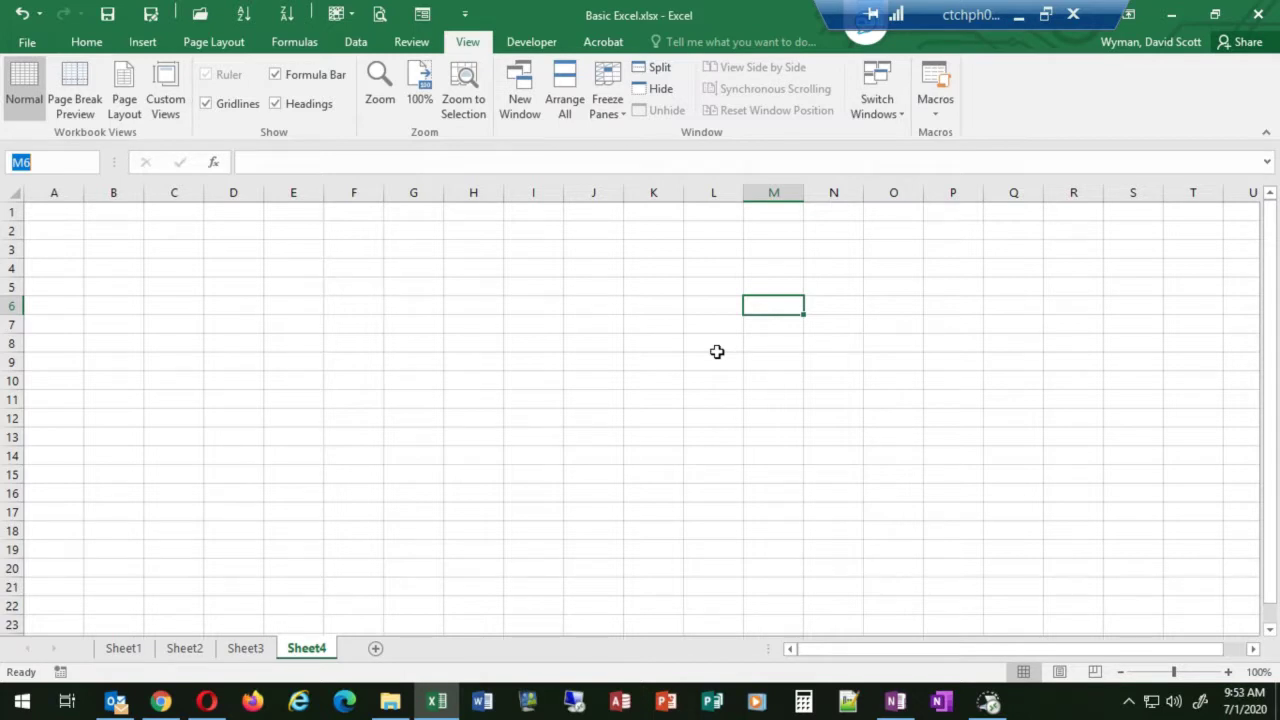
{"action": "type", "text": "firstqrt"}
{"action": "key", "text": "Return"}
Step: Jump from Sheet4 to the named range firstqtr
{"action": "left_click", "coordinate": [50, 163]}
{"action": "type", "text": "firstqtr"}
{"action": "key", "text": "Return"}
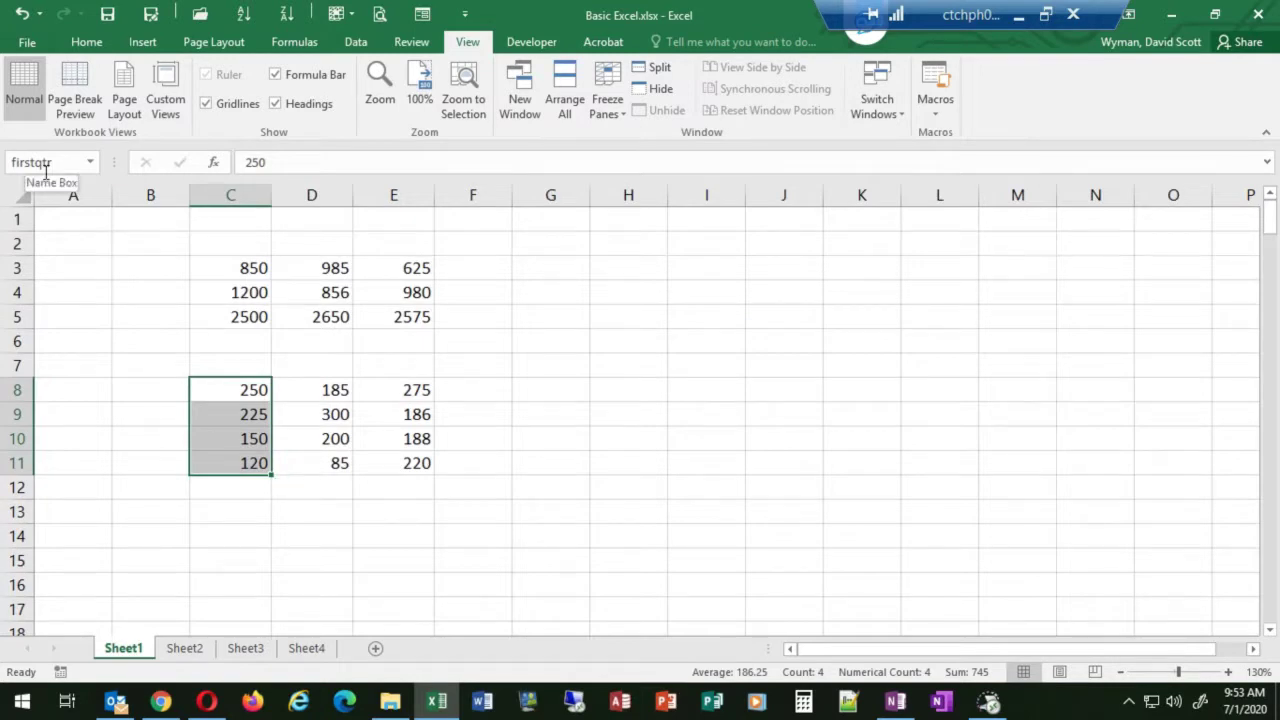
Step: Select cell J8 on Sheet3 and jump from there to the named range income
{"action": "left_click", "coordinate": [246, 650]}
{"action": "left_click", "coordinate": [594, 347]}
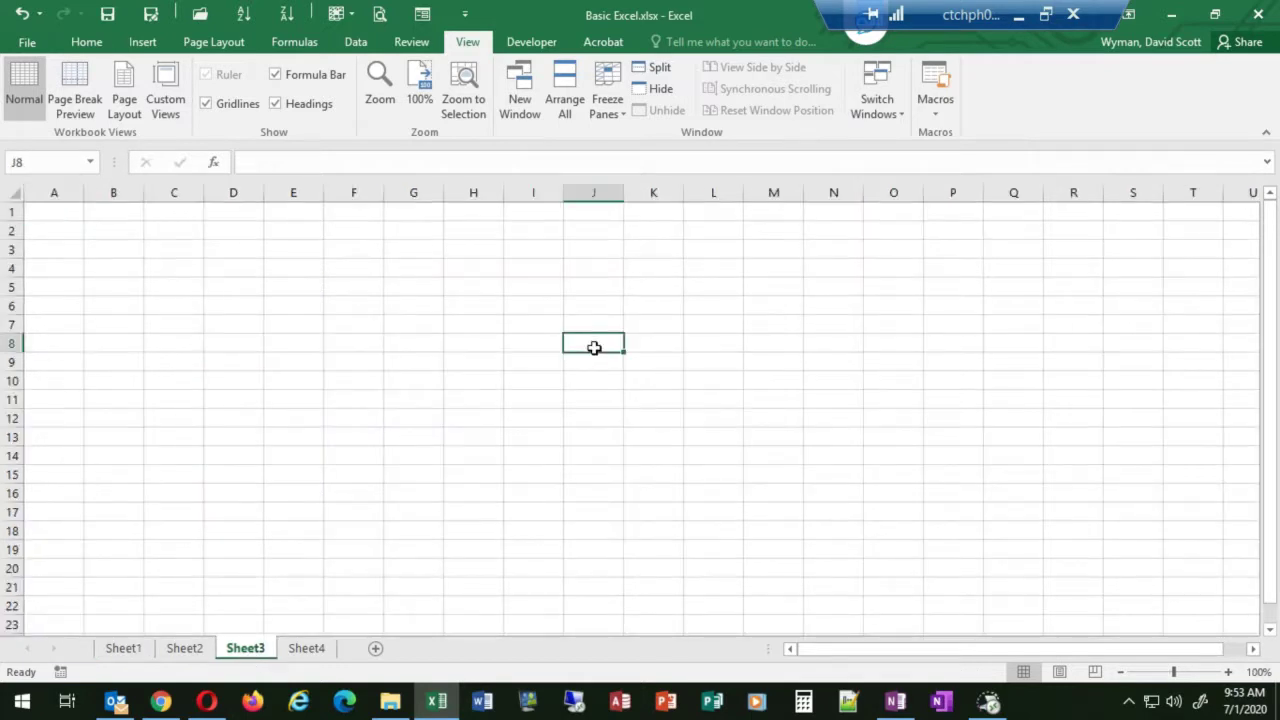
{"action": "left_click", "coordinate": [50, 160]}
{"action": "type", "text": "income"}
{"action": "key", "text": "Return"}
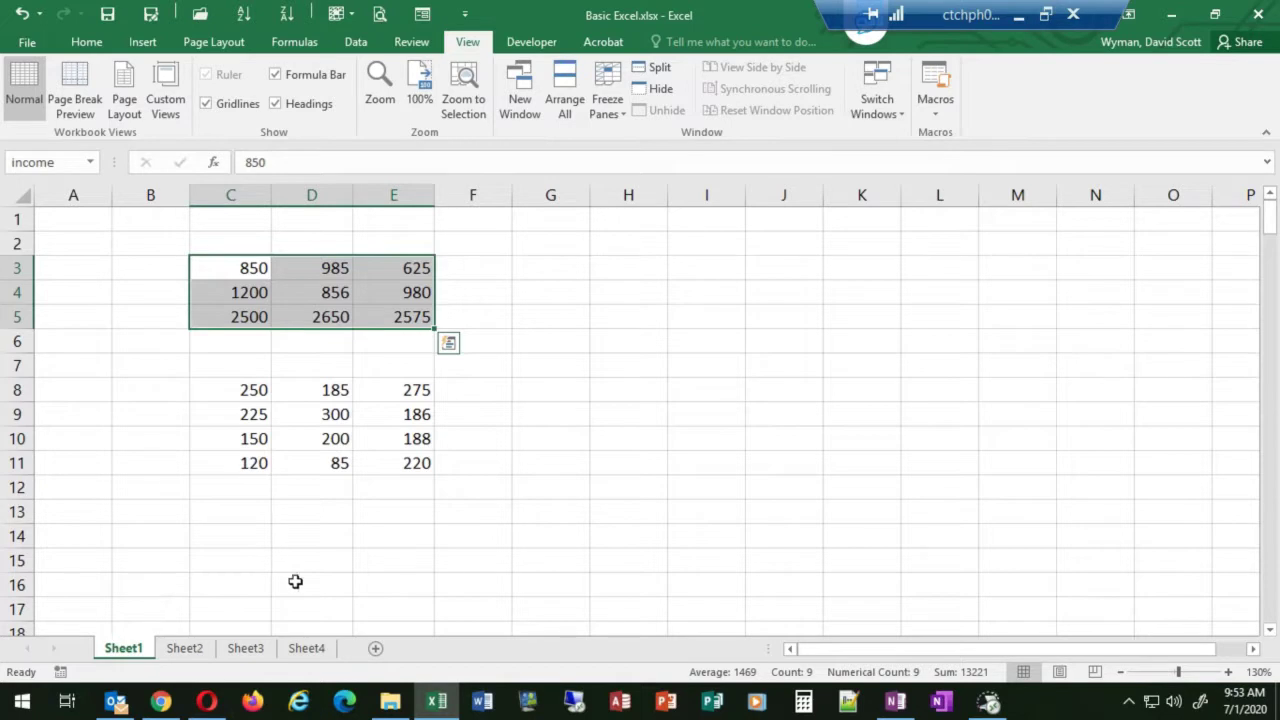
Step: Enter =AVERAGE(firstqtr) in cell M6 on Sheet4, and clear the formula from the cell
{"action": "left_click", "coordinate": [298, 652]}
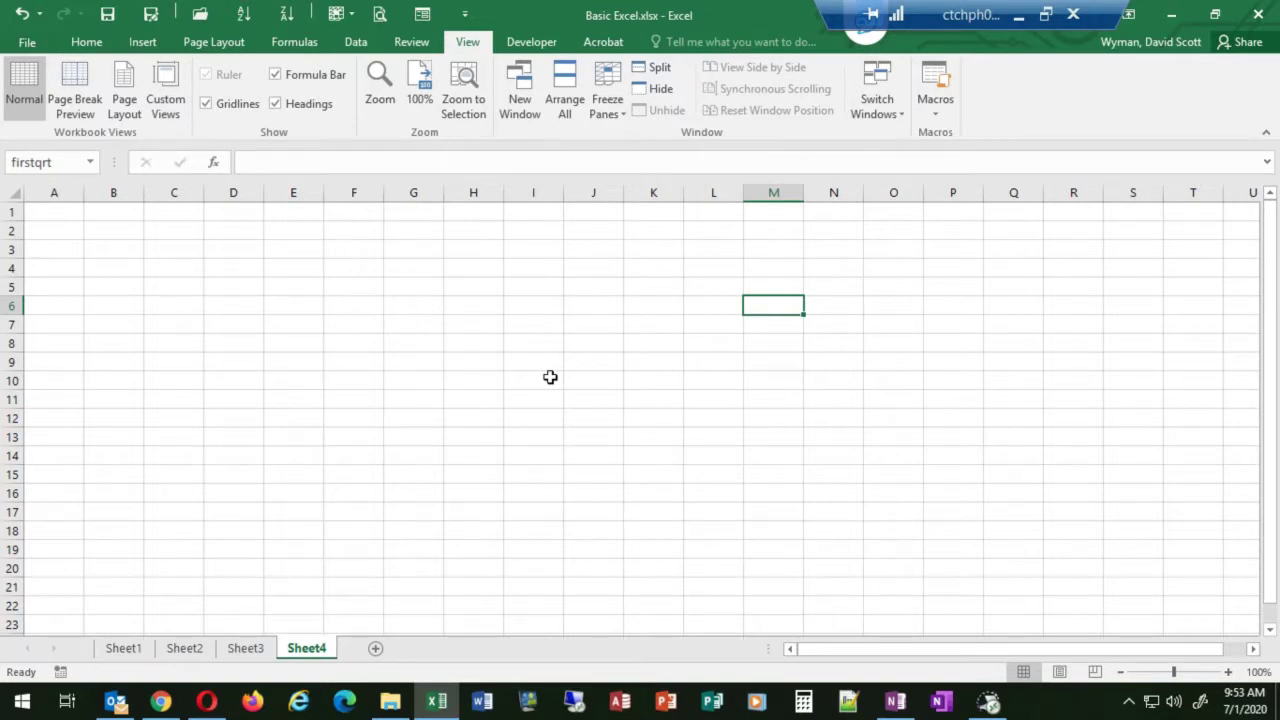
{"action": "type", "text": "=average"}
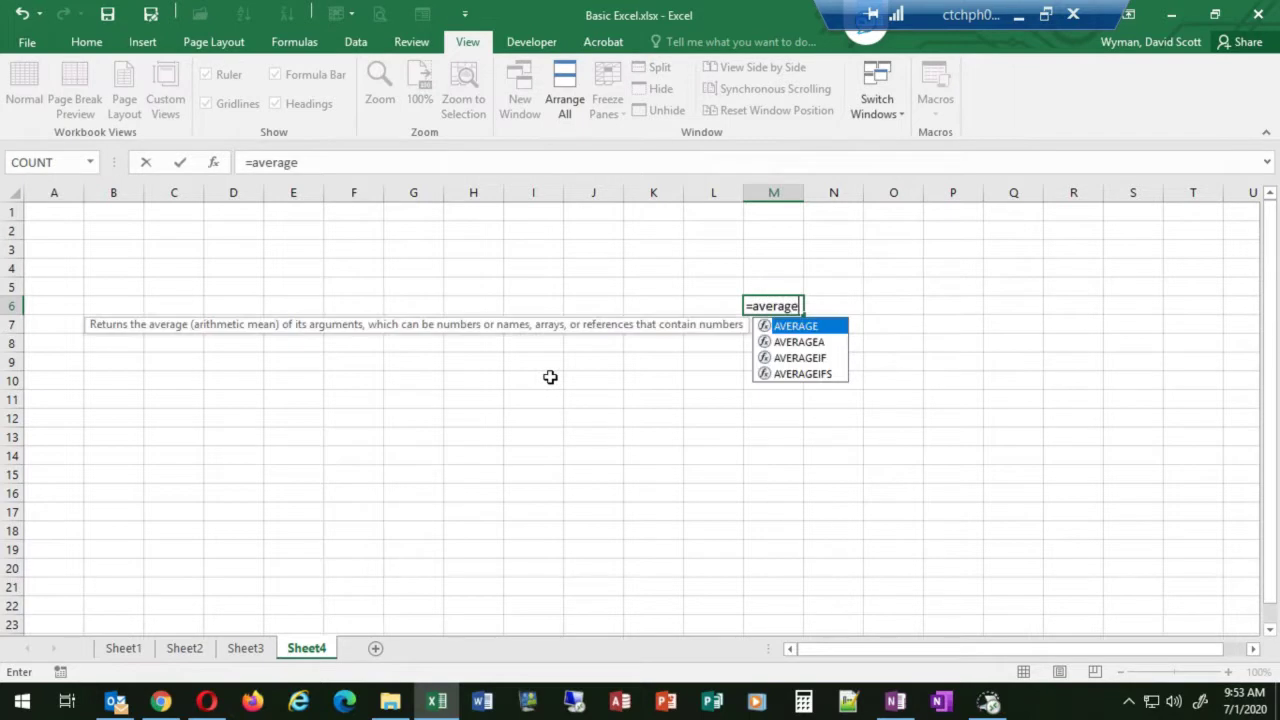
{"action": "key", "text": "Tab"}
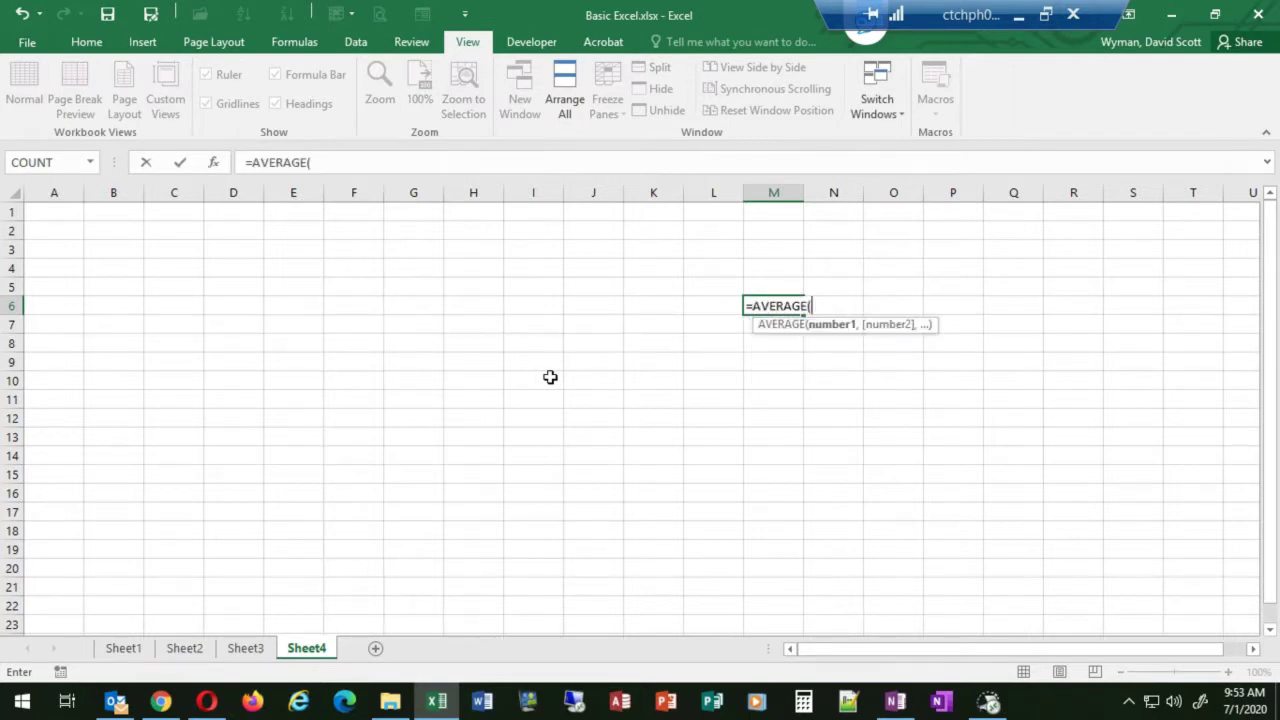
{"action": "type", "text": "firs"}
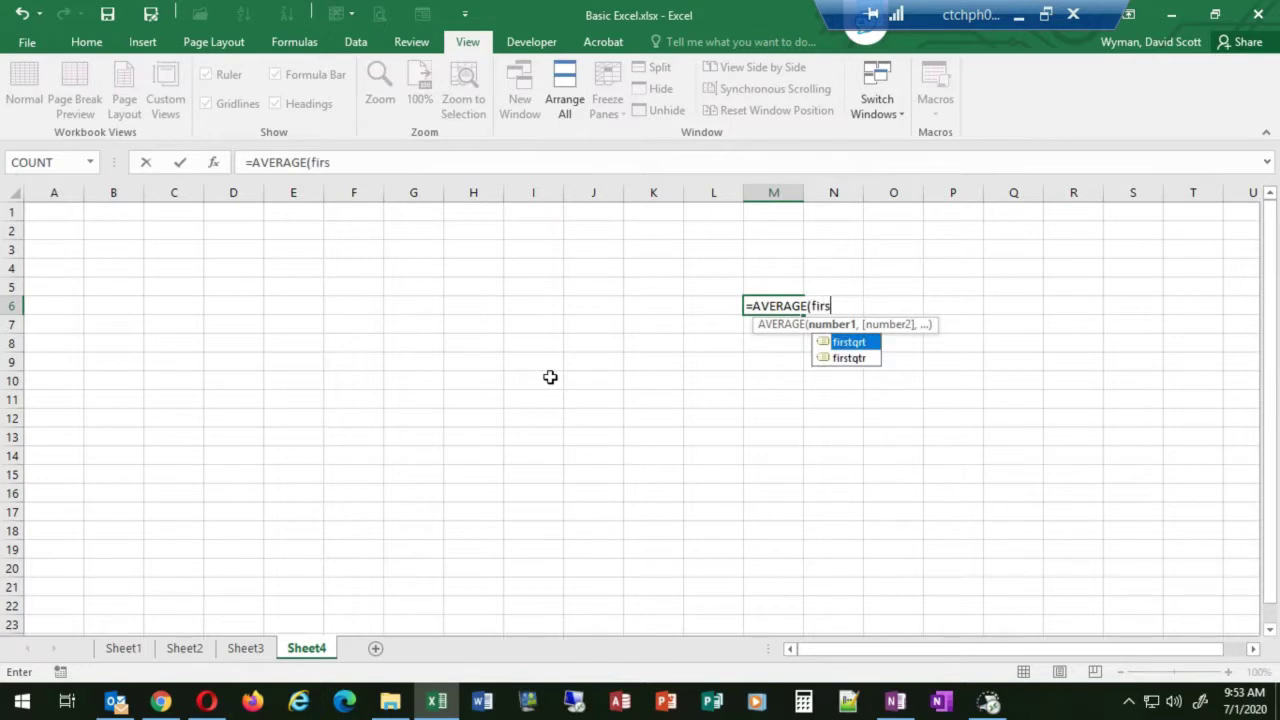
{"action": "type", "text": "tqtr"}
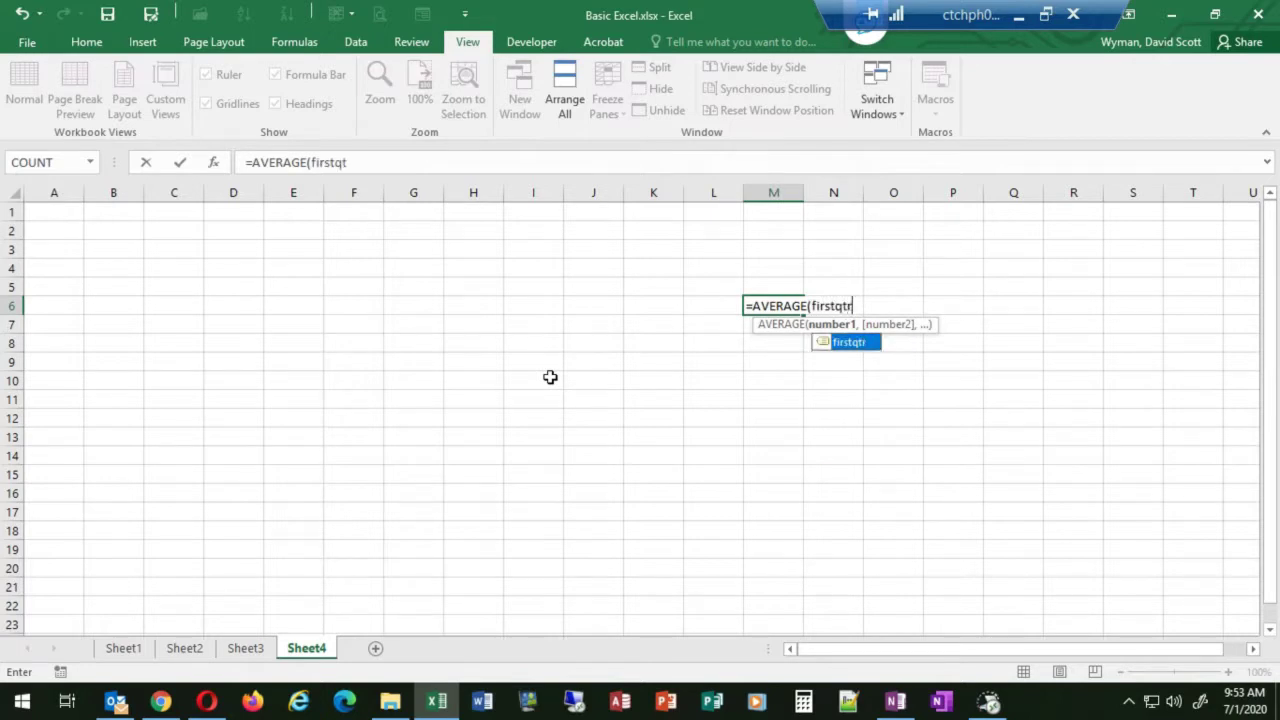
{"action": "type", "text": ")"}
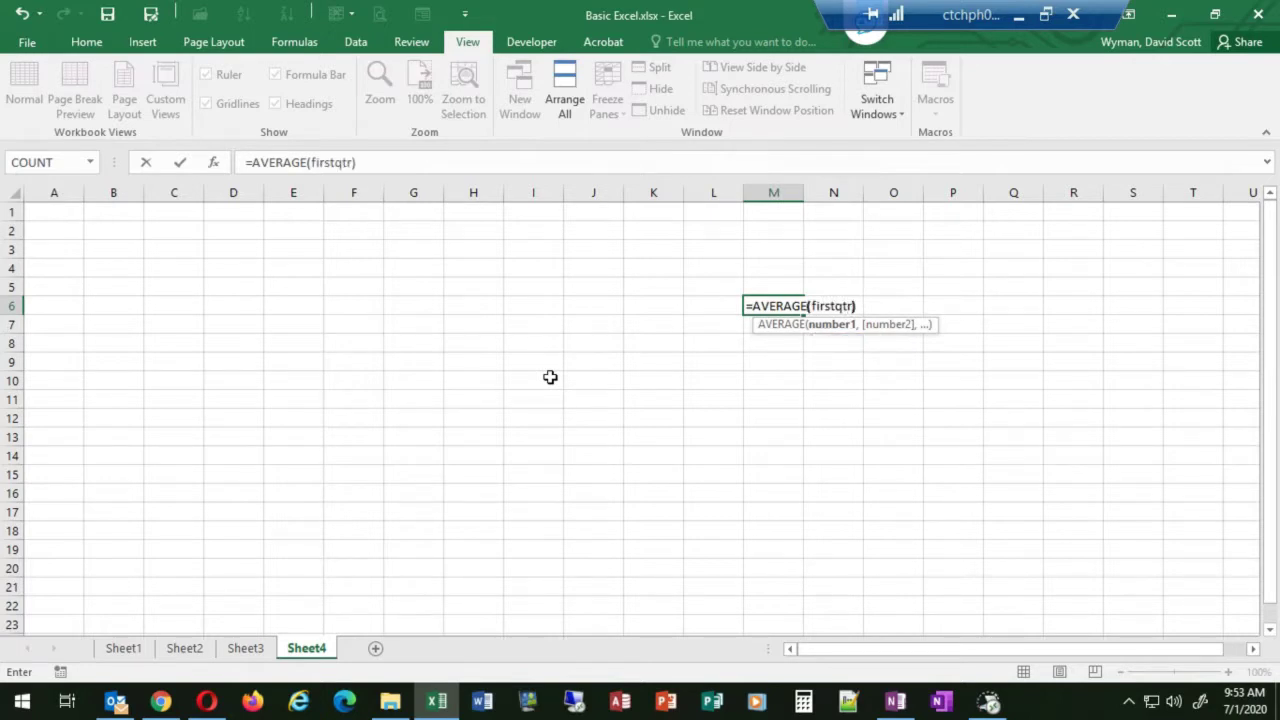
{"action": "key", "text": "Return"}
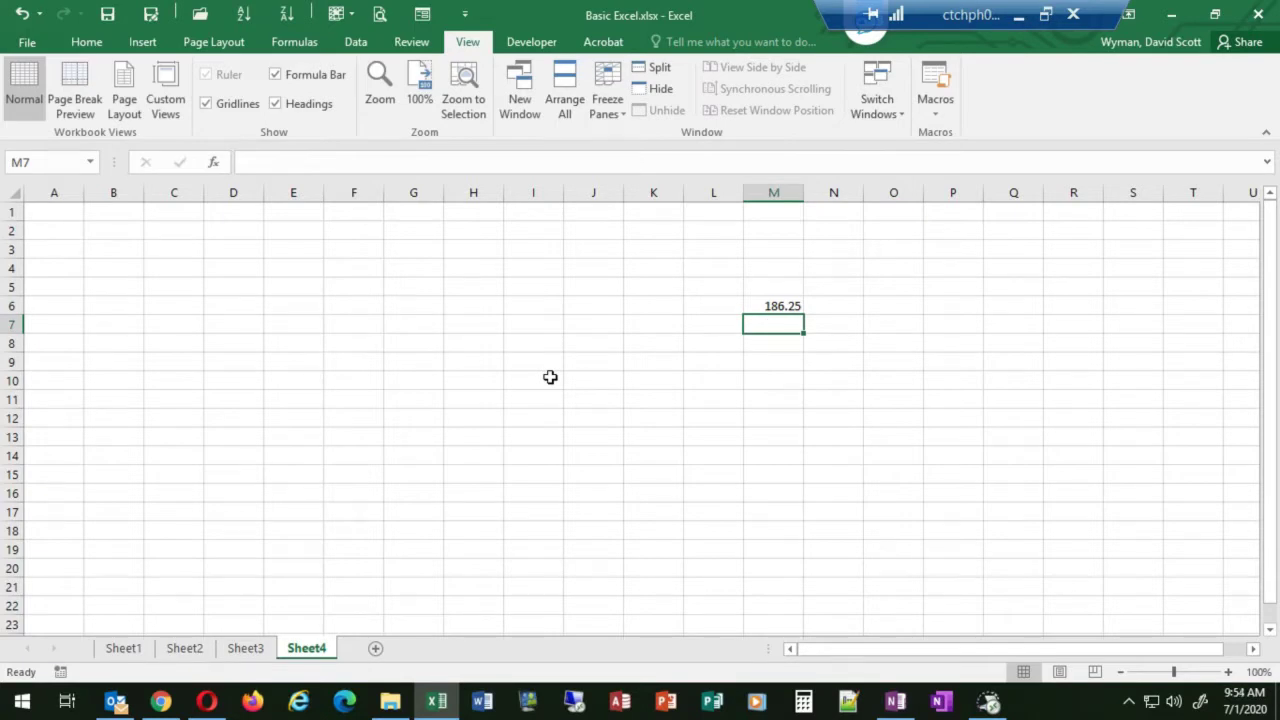
{"action": "key", "text": "Up"}
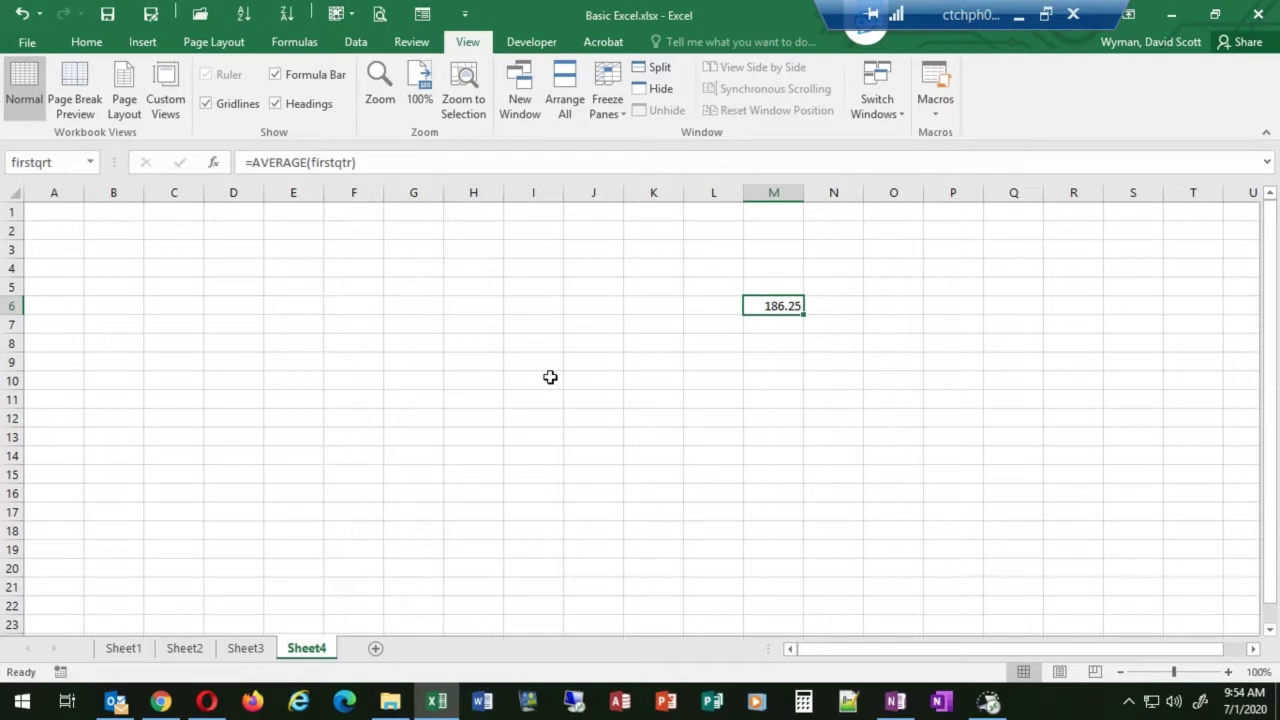
{"action": "key", "text": "Delete"}
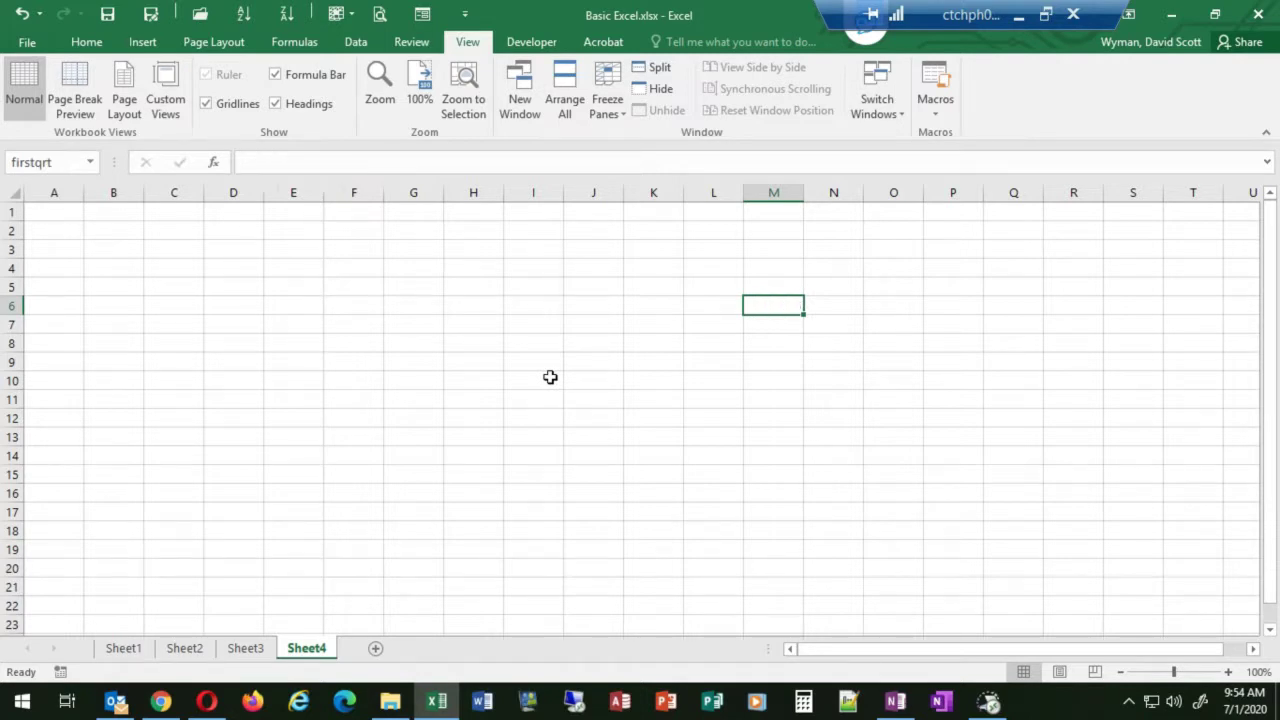
Step: Return to Sheet1 and select scattered data and empty cells one by one, starting with D3 and D8 and ending at H9
{"action": "left_click", "coordinate": [136, 656]}
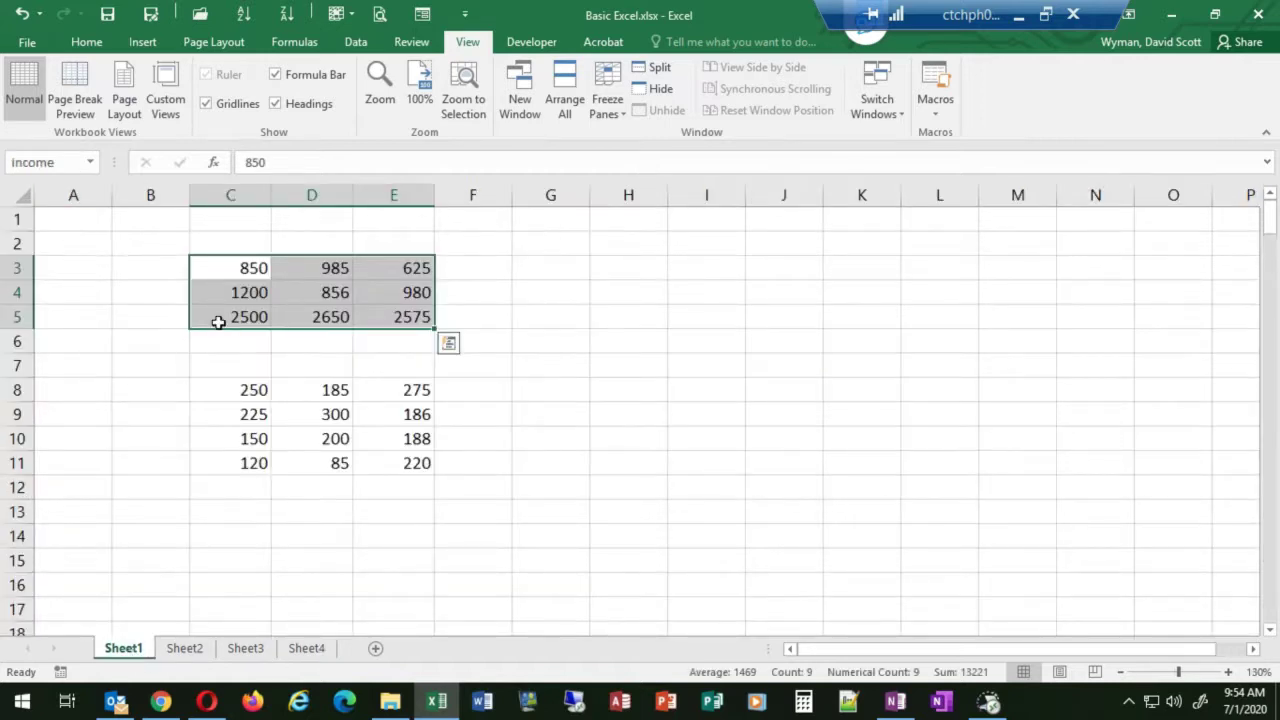
{"action": "left_click", "coordinate": [284, 275]}
{"action": "left_click", "coordinate": [320, 392]}
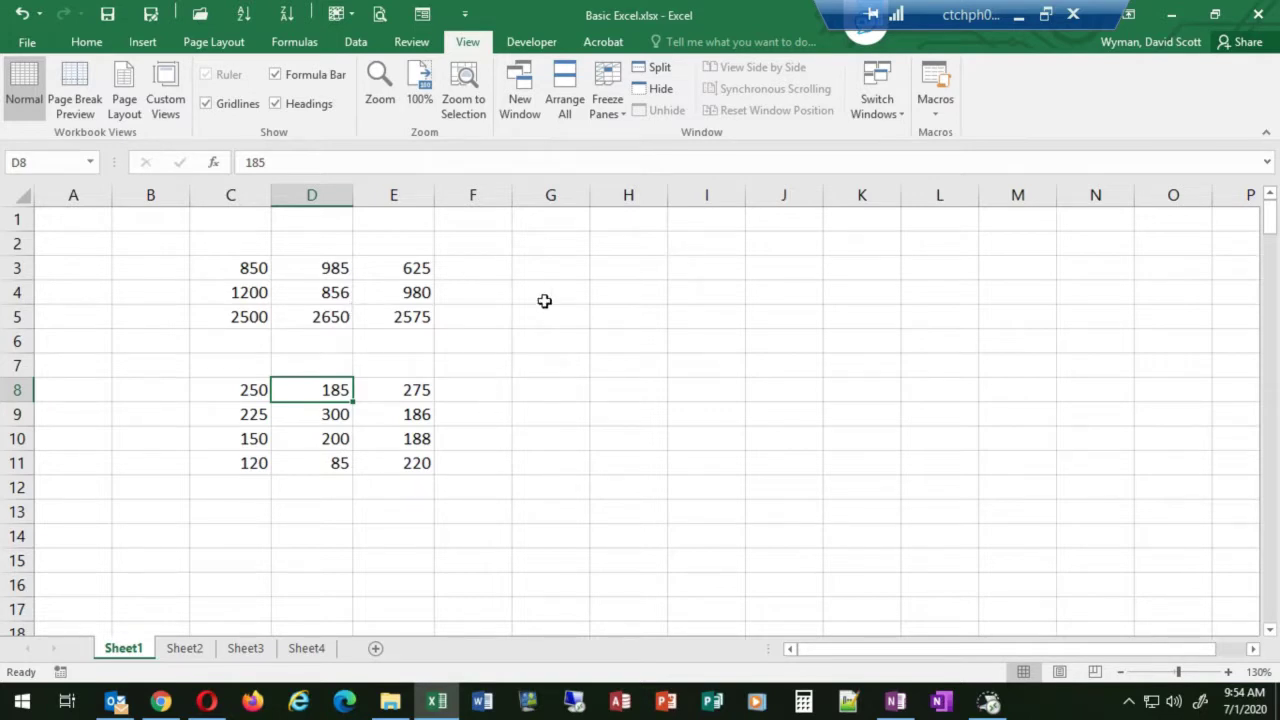
{"action": "left_click", "coordinate": [496, 274]}
{"action": "left_click", "coordinate": [811, 289]}
{"action": "left_click", "coordinate": [771, 406]}
{"action": "left_click", "coordinate": [500, 391]}
{"action": "left_click", "coordinate": [529, 309]}
{"action": "left_click", "coordinate": [283, 298]}
{"action": "left_click", "coordinate": [185, 437]}
{"action": "left_click", "coordinate": [366, 395]}
{"action": "left_click", "coordinate": [423, 293]}
{"action": "left_click", "coordinate": [694, 344]}
{"action": "left_click", "coordinate": [849, 336]}
{"action": "left_click", "coordinate": [657, 410]}
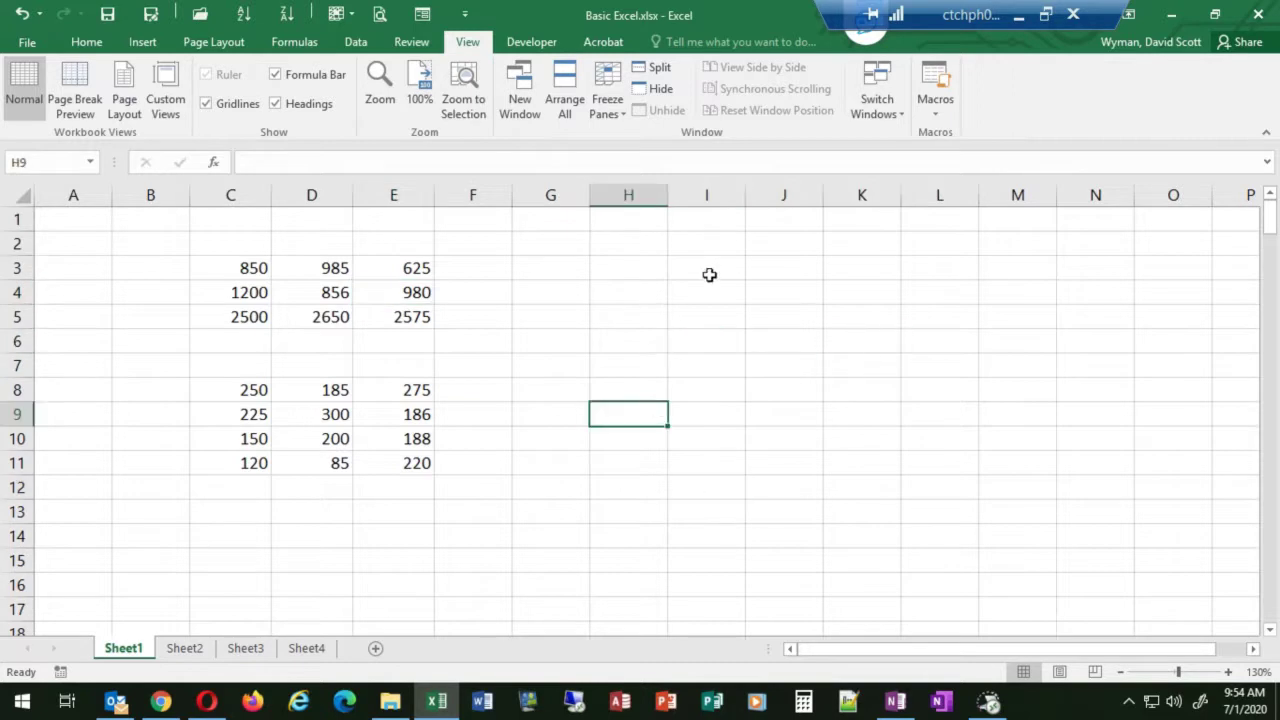
Step: Move the active cell one cell at a time from H9 around the empty area through I4 and G8, and along row 8 to L8
{"action": "key", "text": "Left"}
{"action": "key", "text": "Down"}
{"action": "key", "text": "Down"}
{"action": "key", "text": "Right"}
{"action": "key", "text": "Right"}
{"action": "key", "text": "Right"}
{"action": "key", "text": "Up"}
{"action": "key", "text": "Up"}
{"action": "key", "text": "Up"}
{"action": "key", "text": "Up"}
{"action": "key", "text": "Up"}
{"action": "key", "text": "Left"}
{"action": "key", "text": "Left"}
{"action": "key", "text": "Left"}
{"action": "key", "text": "Down"}
{"action": "key", "text": "Down"}
{"action": "key", "text": "Right"}
{"action": "key", "text": "Right"}
{"action": "key", "text": "Right"}
{"action": "key", "text": "Up"}
{"action": "key", "text": "Up"}
{"action": "key", "text": "Up"}
{"action": "key", "text": "Up"}
{"action": "key", "text": "Left"}
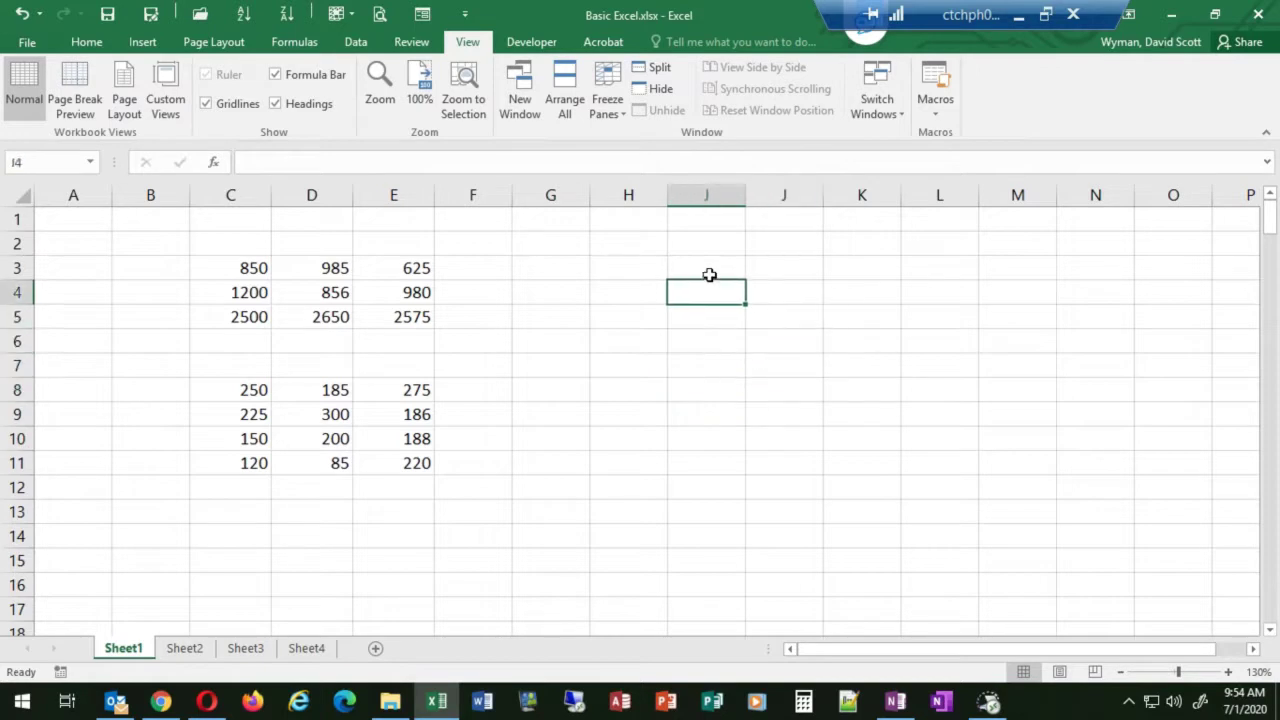
{"action": "key", "text": "Left"}
{"action": "key", "text": "Left"}
{"action": "key", "text": "Down"}
{"action": "key", "text": "Down"}
{"action": "key", "text": "Down"}
{"action": "key", "text": "Down"}
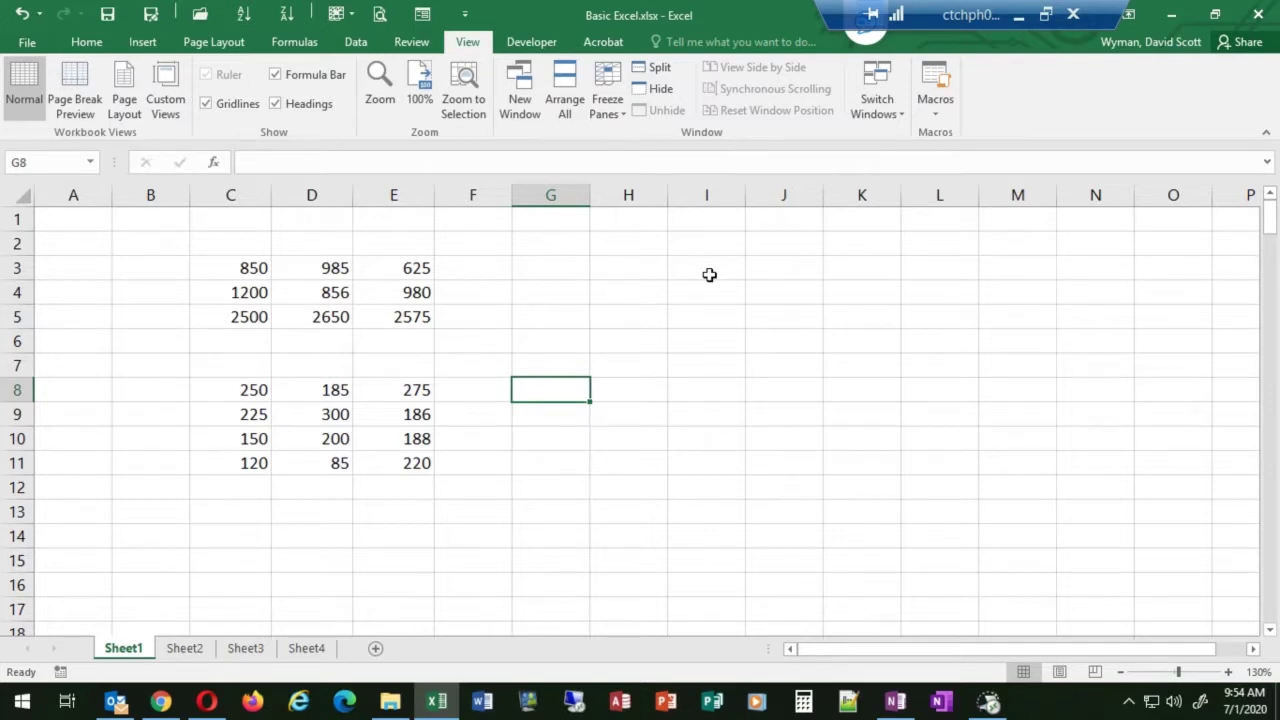
{"action": "key", "text": "Right"}
{"action": "key", "text": "Right"}
{"action": "key", "text": "Right"}
{"action": "key", "text": "Right"}
{"action": "key", "text": "Right"}
{"action": "key", "text": "Right"}
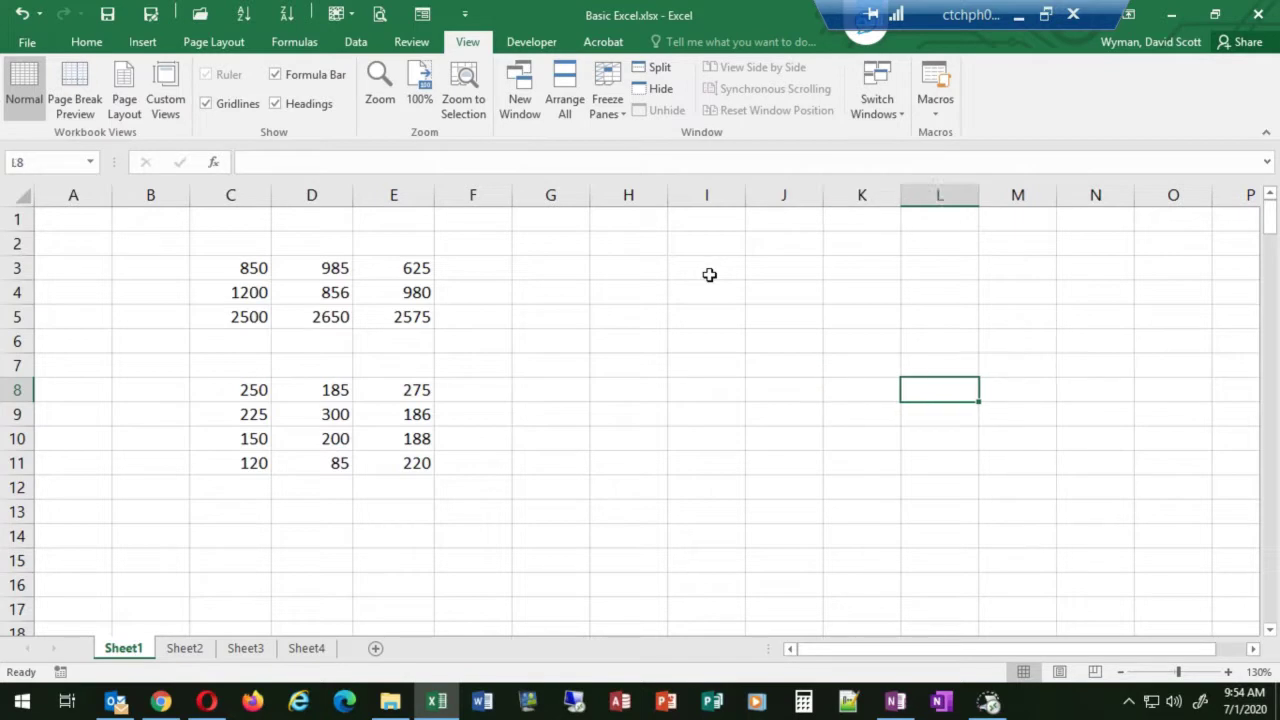
Step: Move the active cell one cell at a time along row 8 from L8 to R8 and back to A8
{"action": "key", "text": "Right"}
{"action": "key", "text": "Right"}
{"action": "key", "text": "Right"}
{"action": "key", "text": "Right"}
{"action": "key", "text": "Right"}
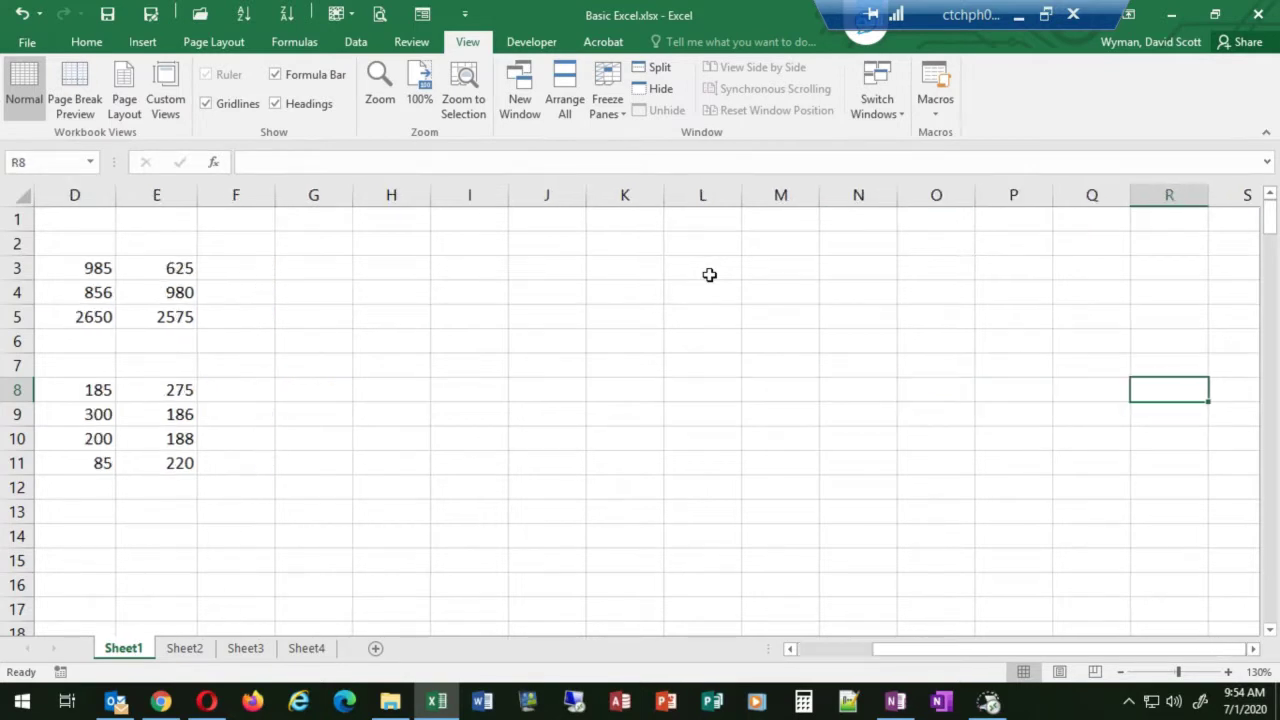
{"action": "key", "text": "Left"}
{"action": "key", "text": "Left"}
{"action": "key", "text": "Left"}
{"action": "key", "text": "Left"}
{"action": "key", "text": "Left"}
{"action": "key", "text": "Left"}
{"action": "key", "text": "Left"}
{"action": "key", "text": "Left"}
{"action": "key", "text": "Left"}
{"action": "key", "text": "Left"}
{"action": "key", "text": "Left"}
{"action": "key", "text": "Left"}
{"action": "key", "text": "Left"}
{"action": "key", "text": "Left"}
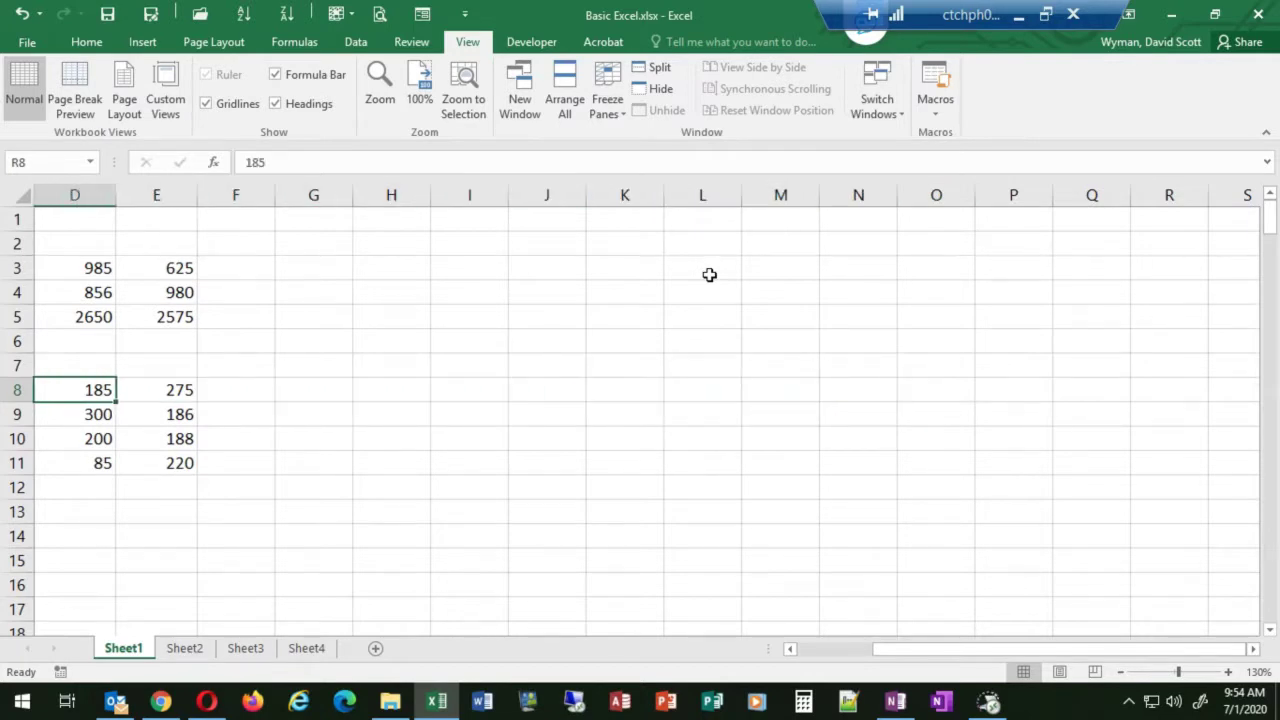
{"action": "key", "text": "Left"}
{"action": "key", "text": "Left"}
{"action": "key", "text": "Left"}
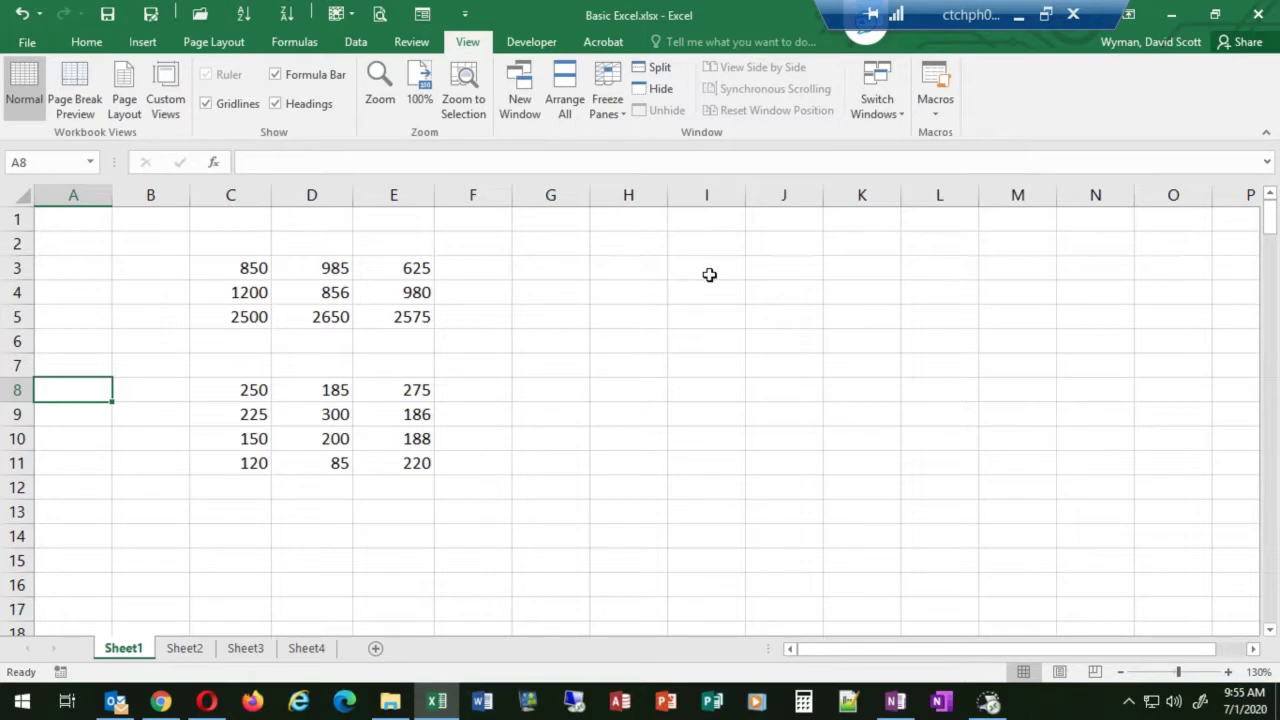
Step: Jump from A8 to the first filled cell in row 8, and move down column C and back up to C8
{"action": "key", "text": "ctrl+Right"}
{"action": "key", "text": "Down"}
{"action": "key", "text": "Down"}
{"action": "key", "text": "Down"}
{"action": "key", "text": "Down"}
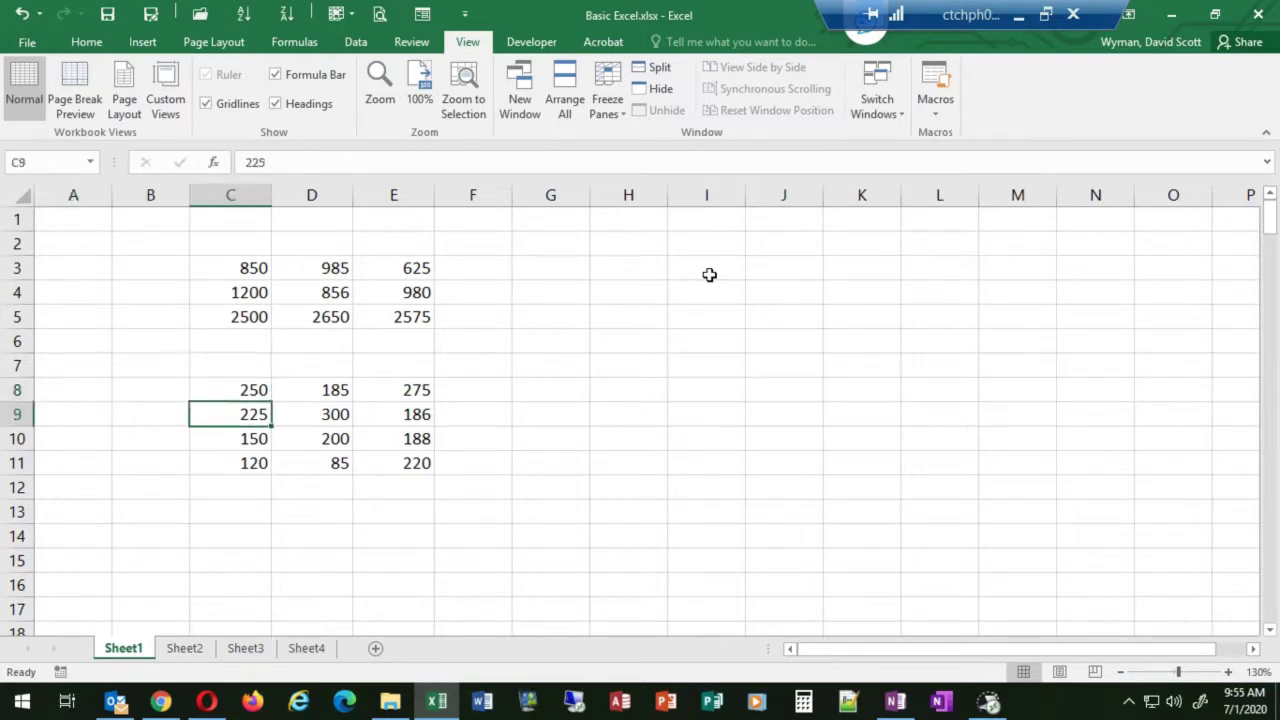
{"action": "key", "text": "Down"}
{"action": "key", "text": "Down"}
{"action": "key", "text": "Down"}
{"action": "key", "text": "Down"}
{"action": "key", "text": "Up"}
{"action": "key", "text": "Up"}
{"action": "key", "text": "Up"}
{"action": "key", "text": "Up"}
{"action": "key", "text": "Up"}
{"action": "key", "text": "Up"}
{"action": "key", "text": "Up"}
{"action": "key", "text": "Up"}
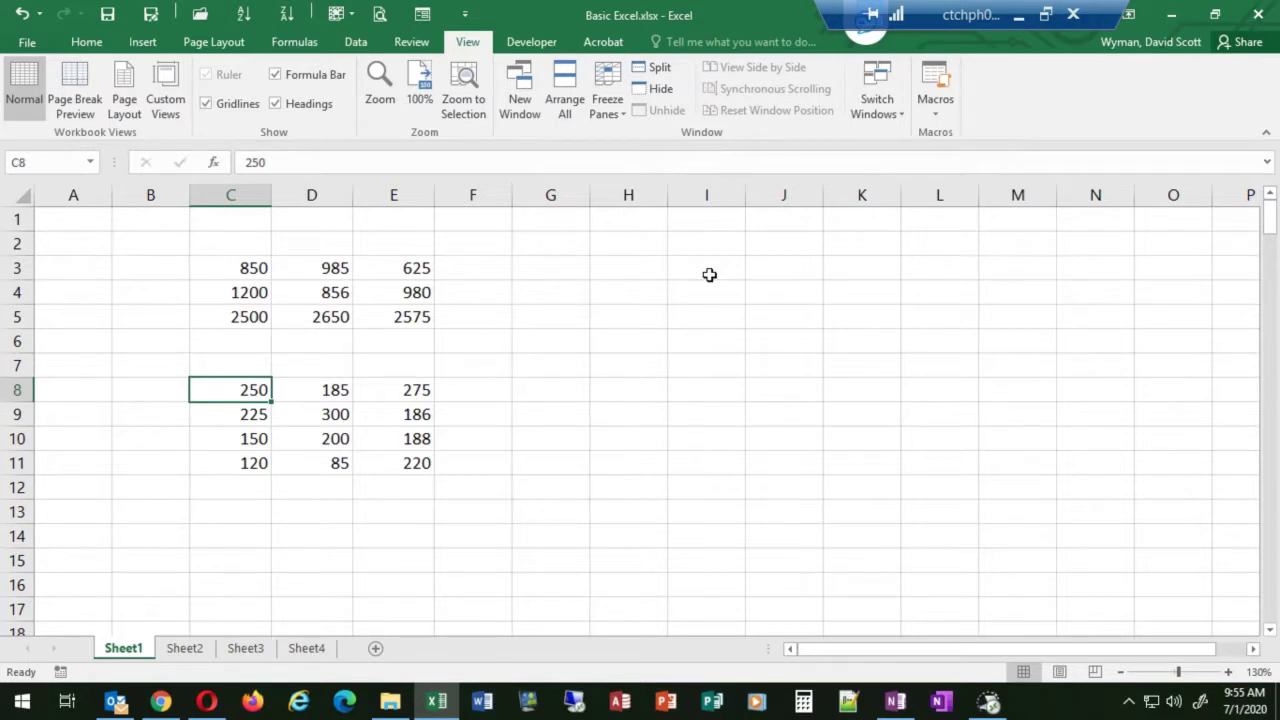
Step: Move the active cell along row 8 from C8 past the data to at least F8, and return to D8
{"action": "key", "text": "Right"}
{"action": "key", "text": "Right"}
{"action": "key", "text": "Right"}
{"action": "key", "text": "Right"}
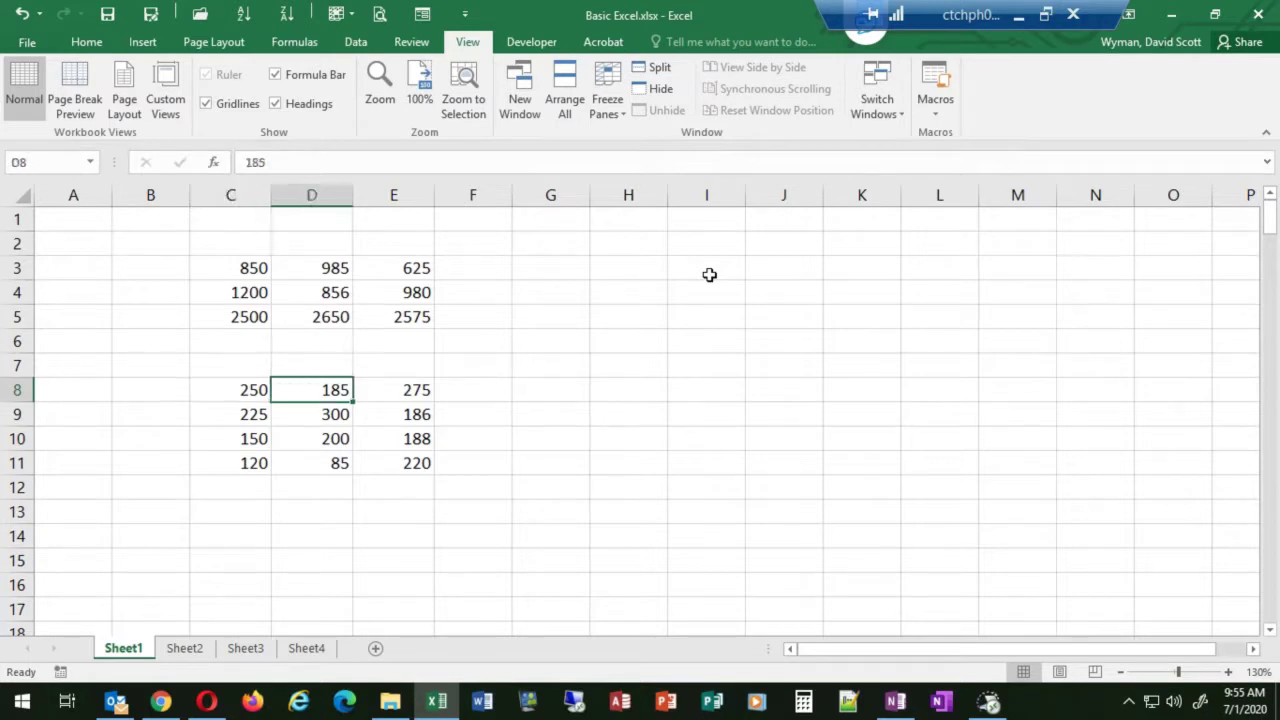
{"action": "key", "text": "Left"}
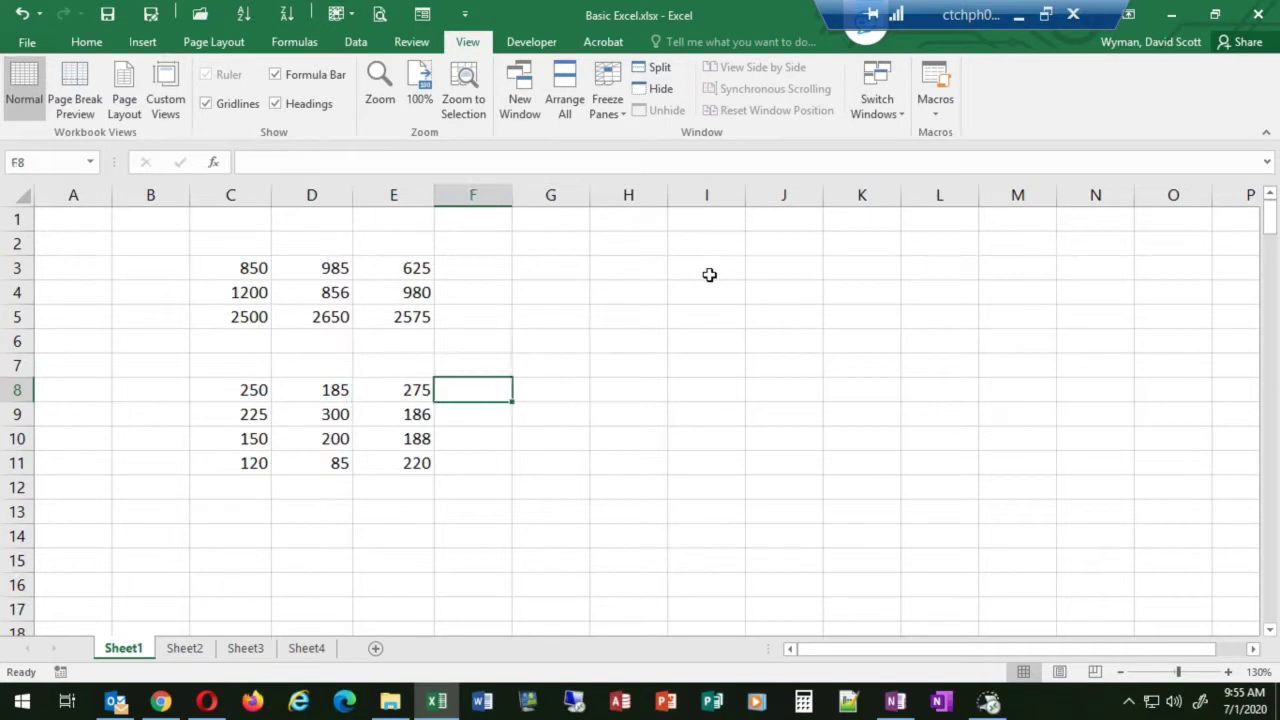
{"action": "key", "text": "Right"}
{"action": "key", "text": "Right"}
{"action": "key", "text": "Right"}
{"action": "key", "text": "Left"}
{"action": "key", "text": "Left"}
{"action": "key", "text": "Left"}
{"action": "key", "text": "Left"}
{"action": "key", "text": "Left"}
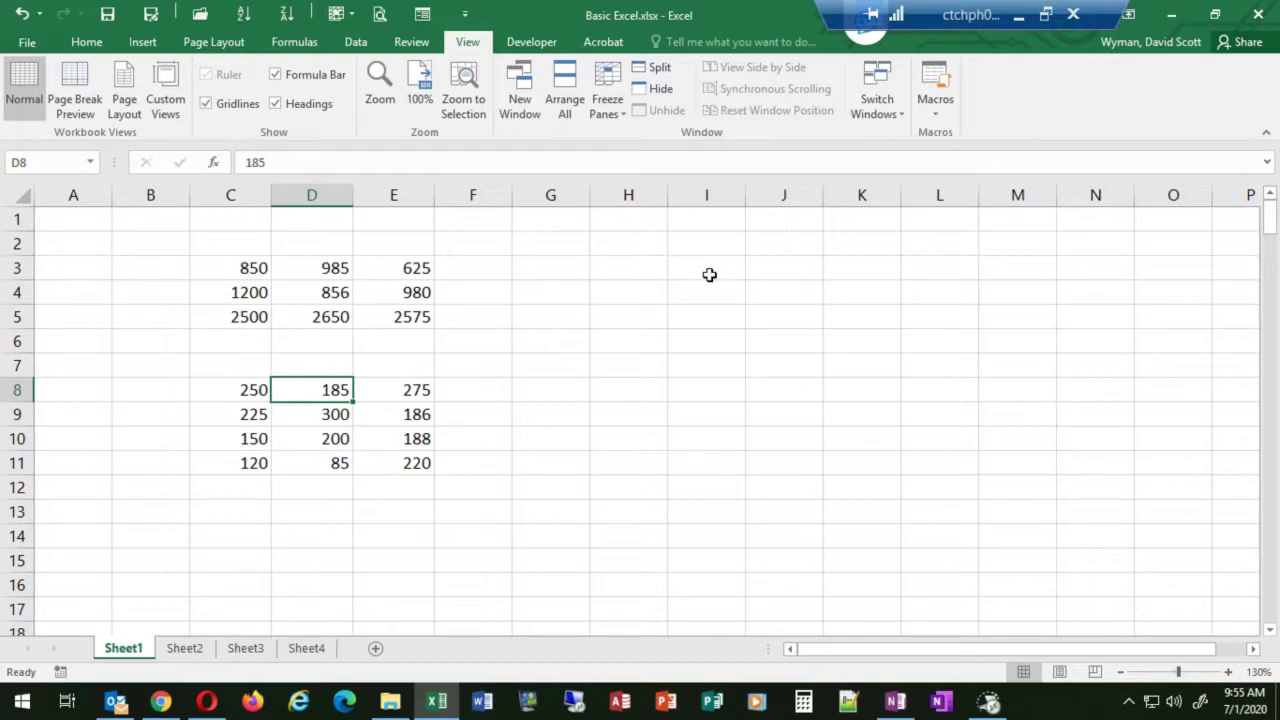
Step: Return to cell C8, and move down column C to C12 and back up to C8
{"action": "key", "text": "Left"}
{"action": "key", "text": "Down"}
{"action": "key", "text": "Down"}
{"action": "key", "text": "Down"}
{"action": "key", "text": "Down"}
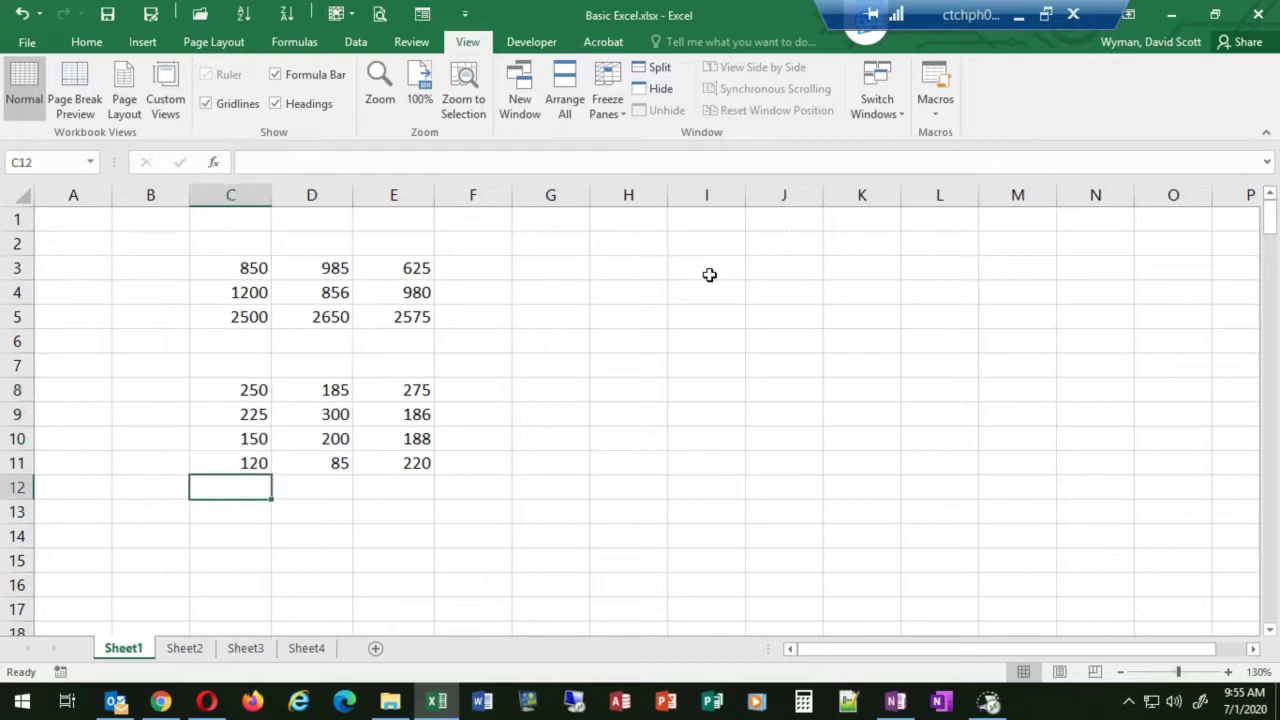
{"action": "key", "text": "Up"}
{"action": "key", "text": "Up"}
{"action": "key", "text": "Up"}
{"action": "key", "text": "Up"}
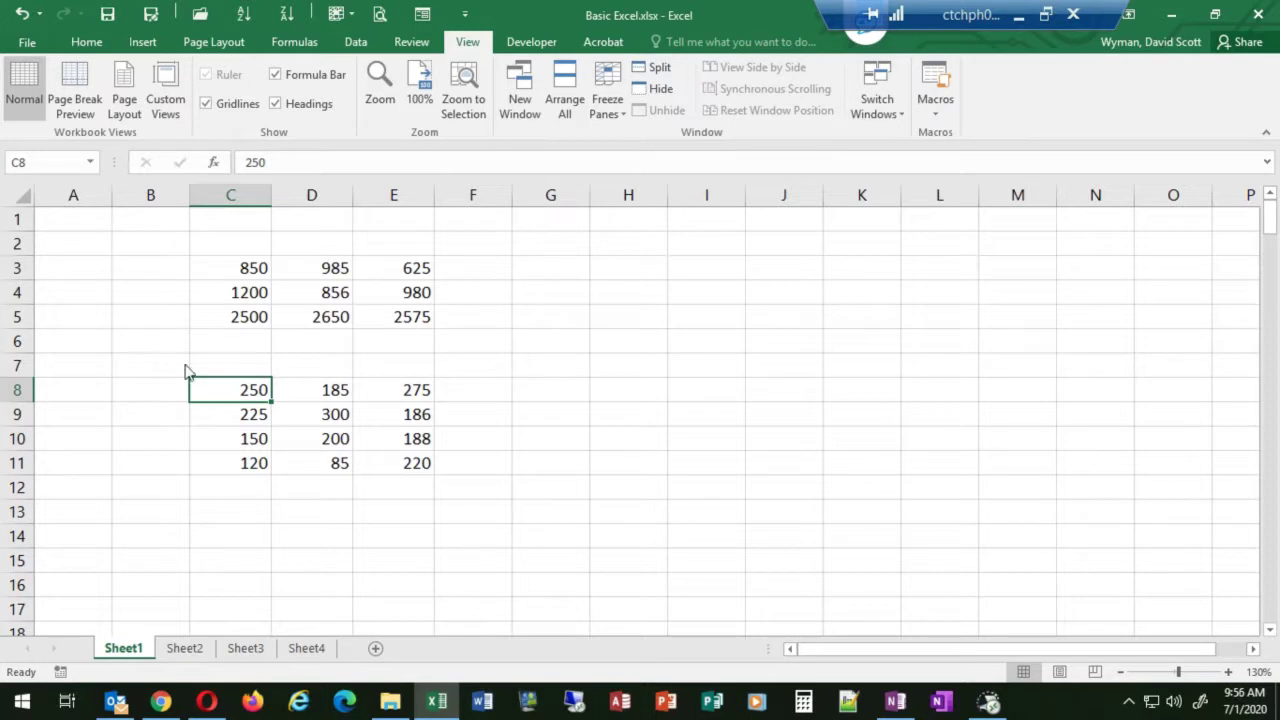
Step: Select the numbers in the upper data block one by one, from C3 through C5, D4 and D3, to E5
{"action": "left_click", "coordinate": [222, 270]}
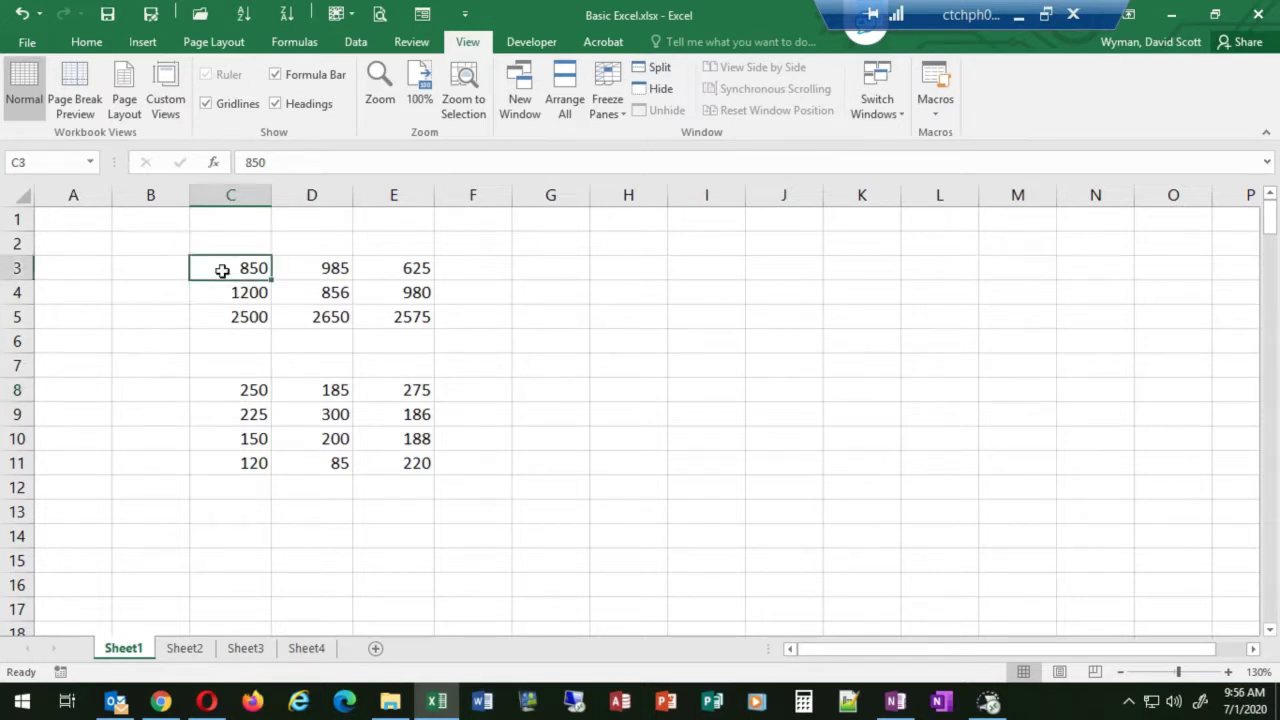
{"action": "left_click", "coordinate": [223, 294]}
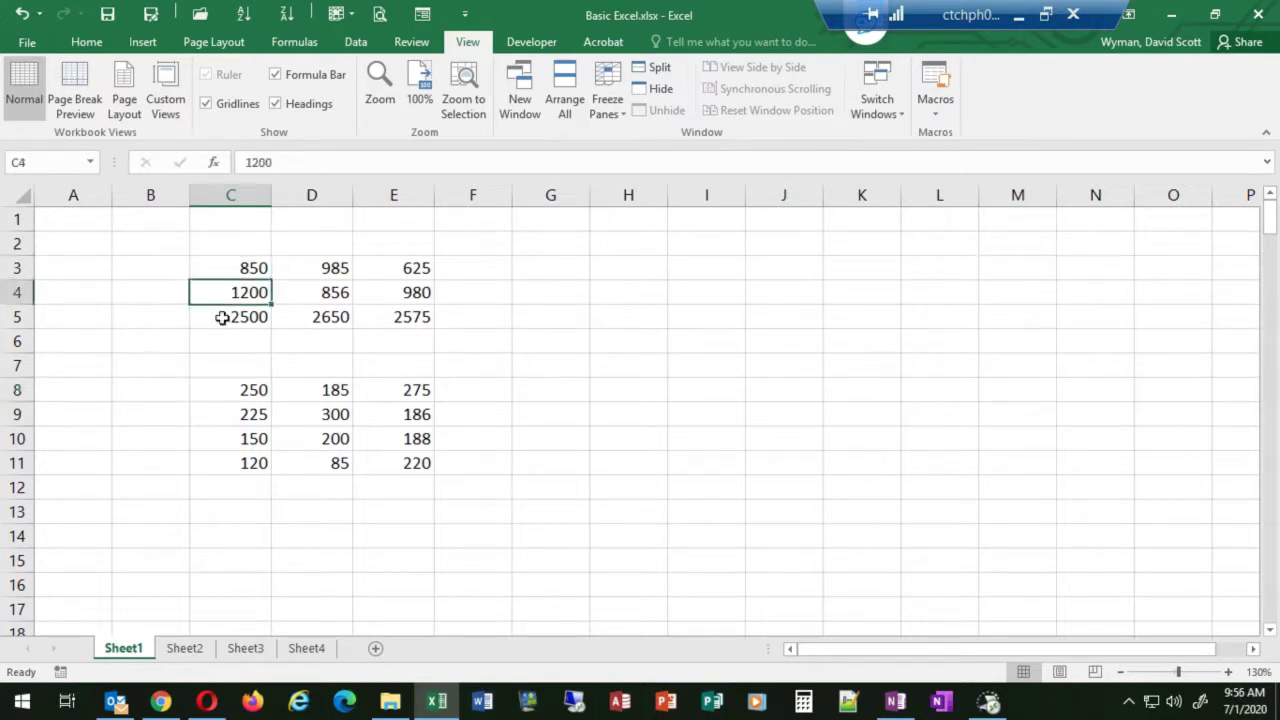
{"action": "left_click", "coordinate": [222, 318]}
{"action": "left_click", "coordinate": [322, 294]}
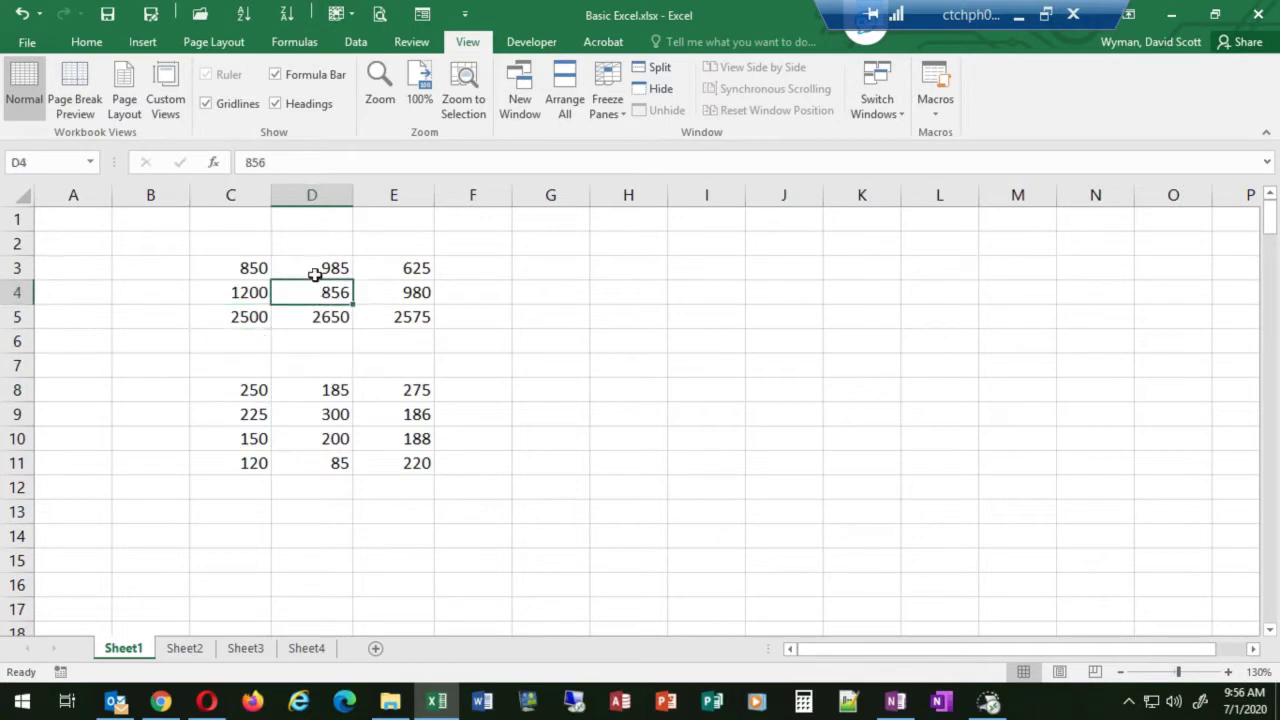
{"action": "left_click", "coordinate": [336, 267]}
{"action": "left_click", "coordinate": [386, 274]}
{"action": "left_click", "coordinate": [397, 292]}
{"action": "left_click", "coordinate": [397, 316]}
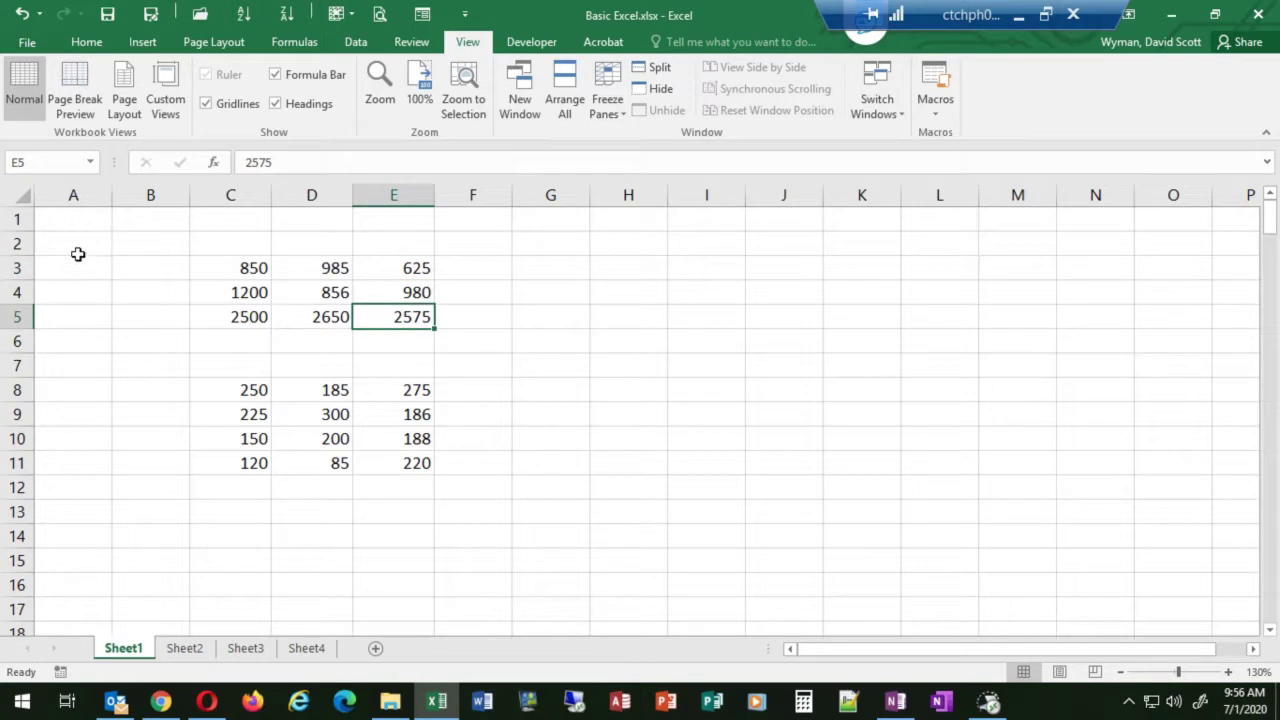
Step: Enter the label INCOME in cell A2
{"action": "left_click", "coordinate": [111, 241]}
{"action": "type", "text": "INCOME"}
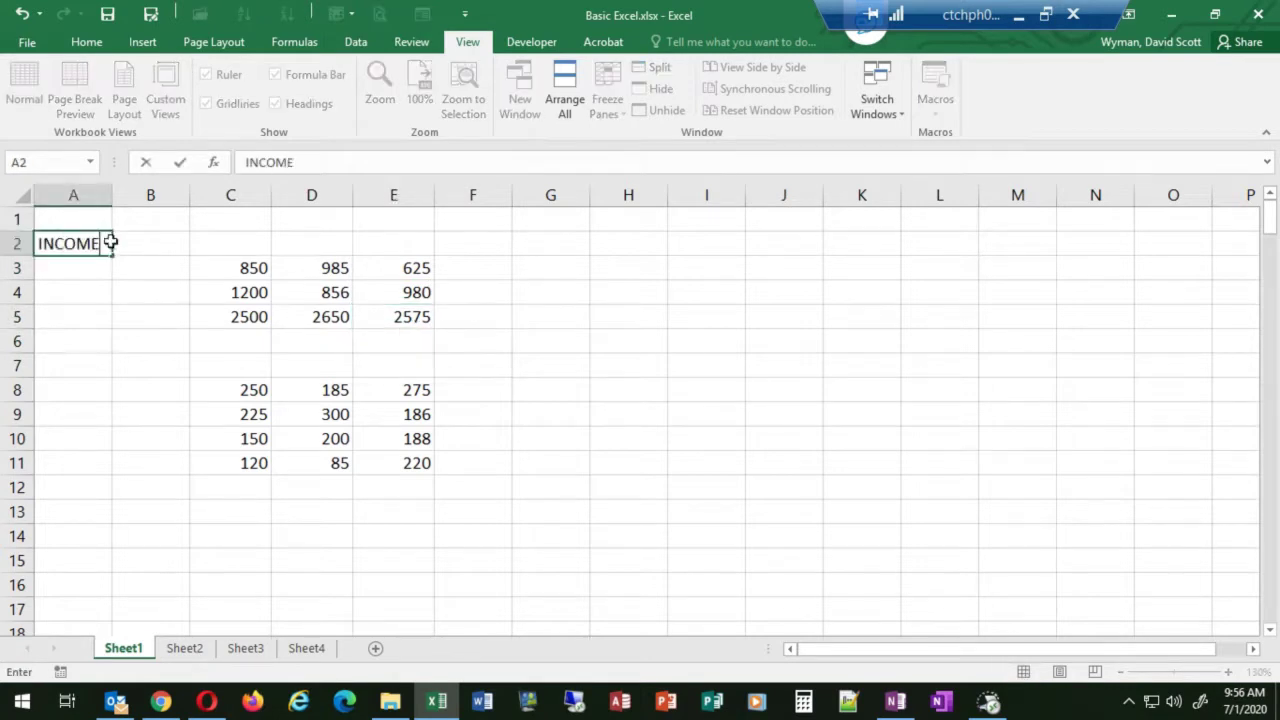
{"action": "key", "text": "Return"}
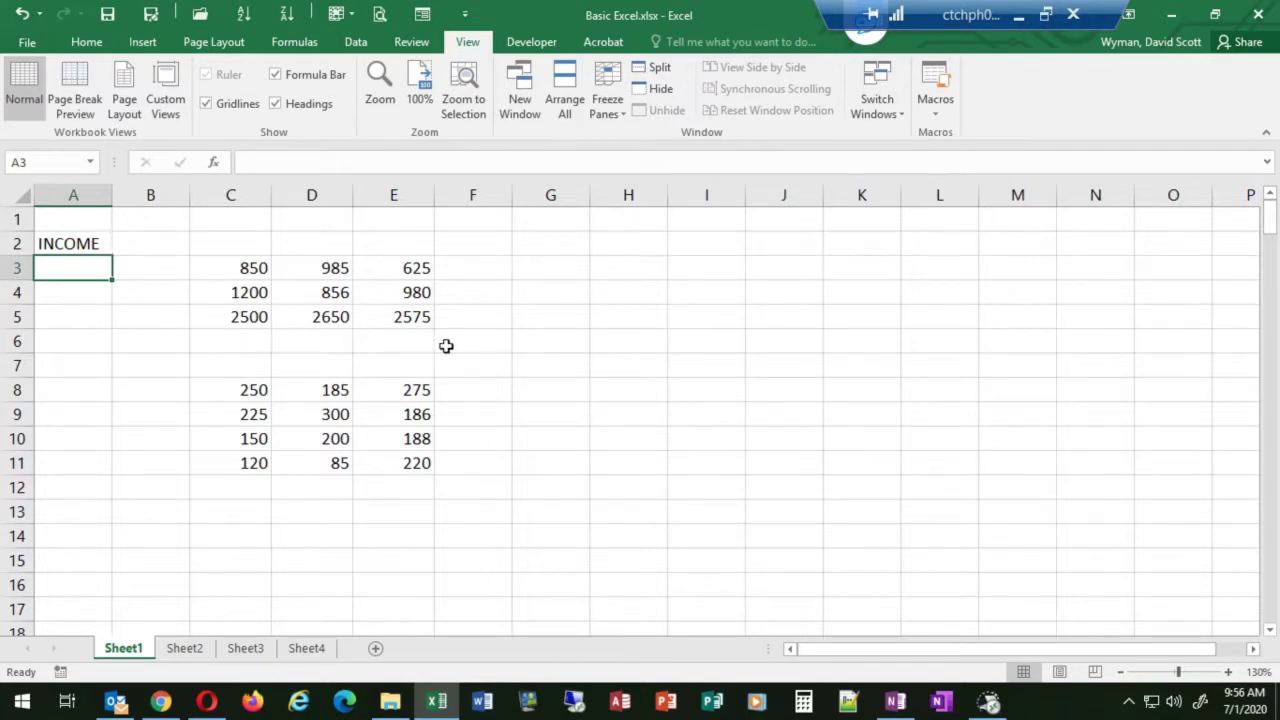
Step: Enter the formula =SUM(C5:E5) in cell F5 and reselect the cell
{"action": "left_click", "coordinate": [539, 323]}
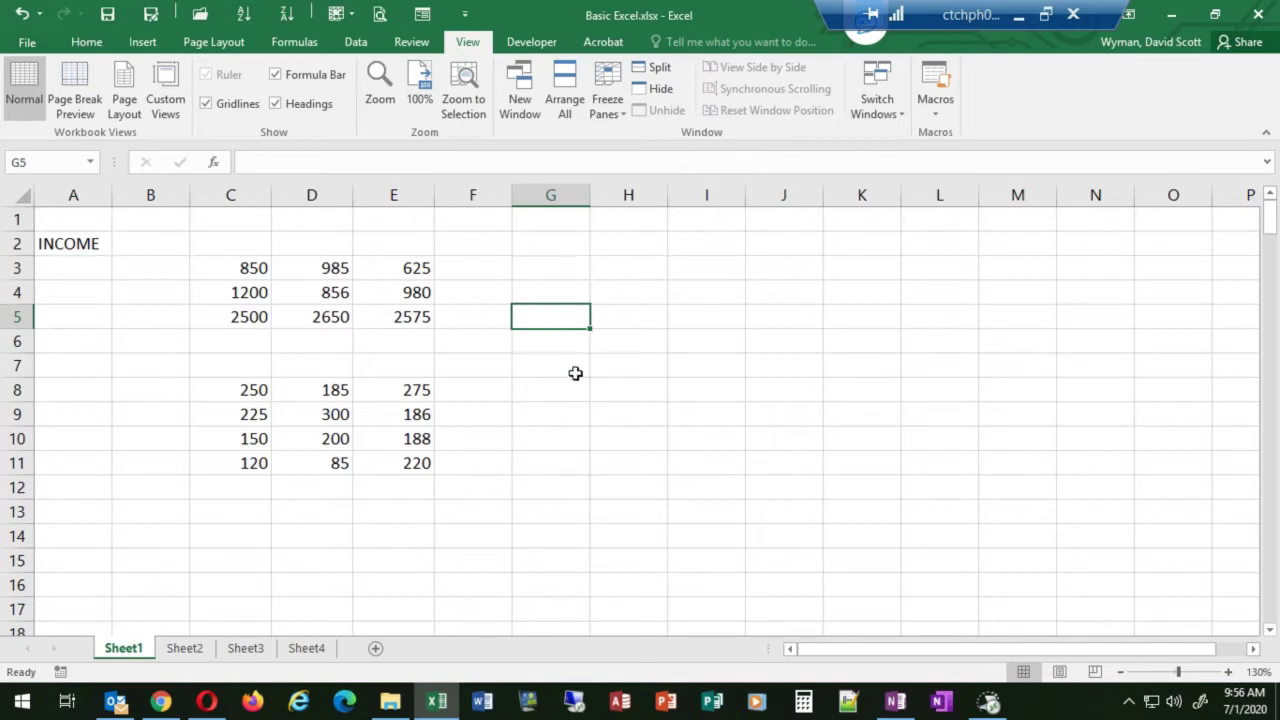
{"action": "key", "text": "Left"}
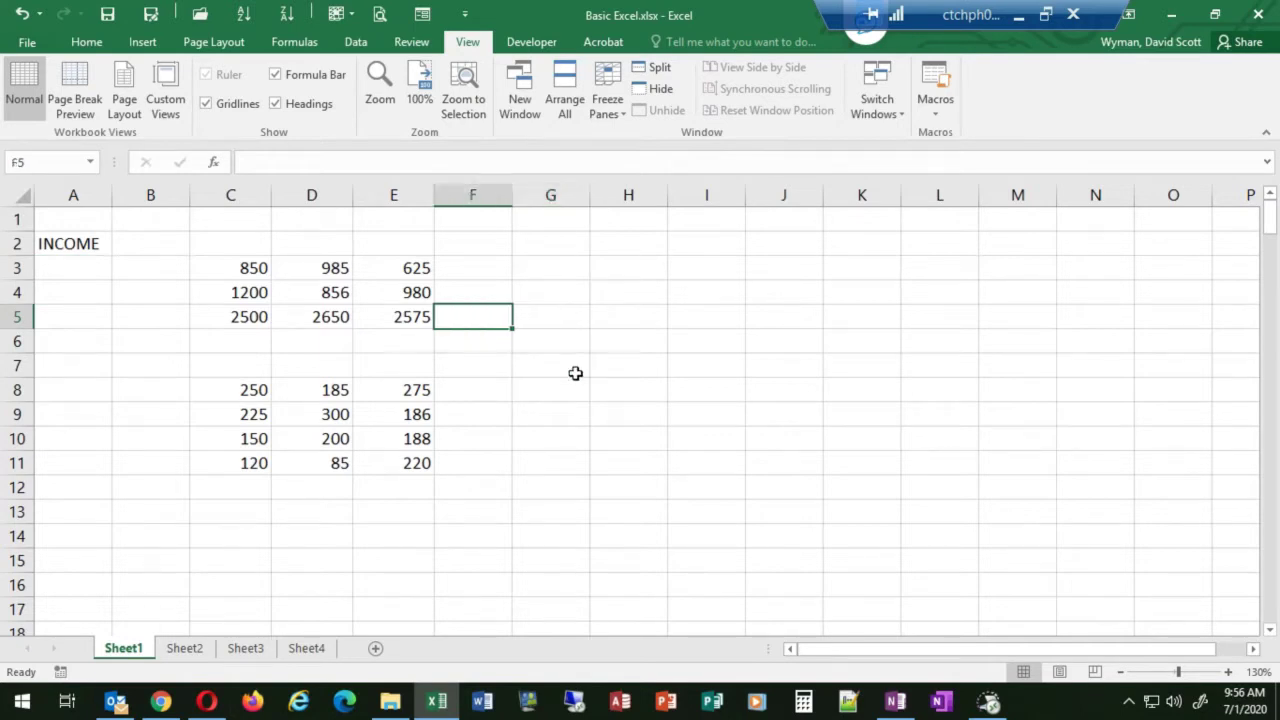
{"action": "type", "text": "="}
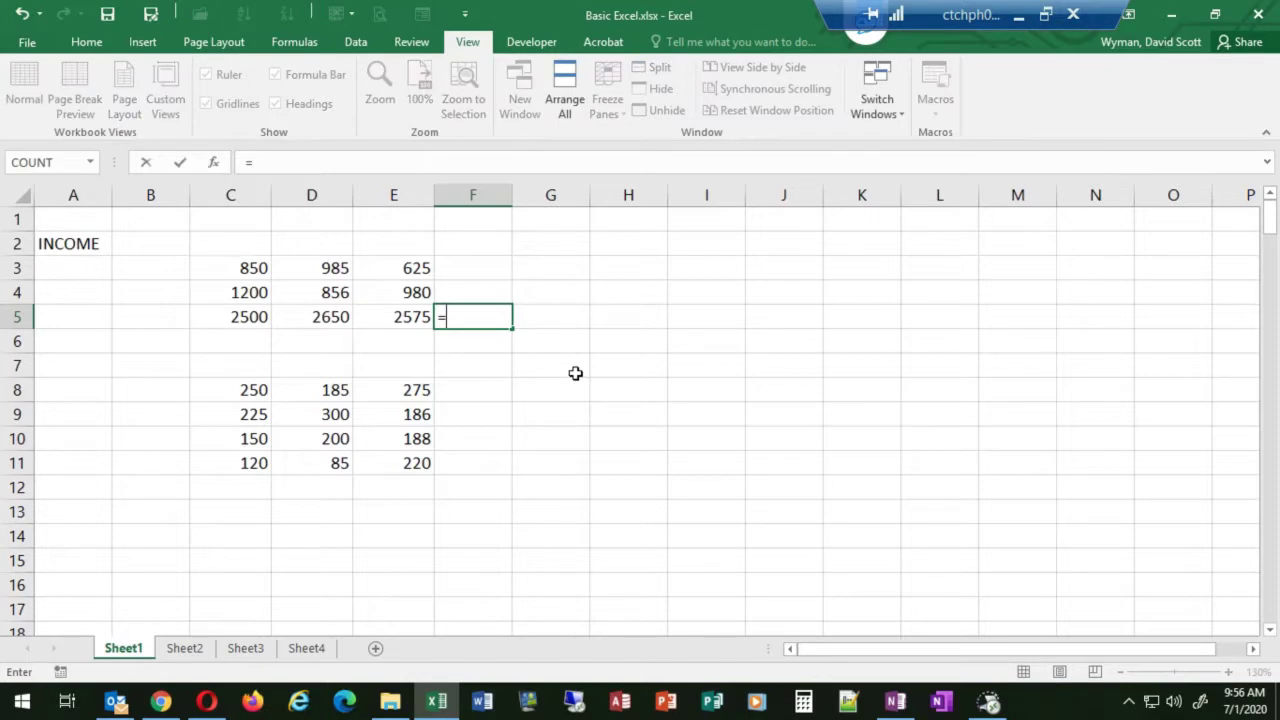
{"action": "type", "text": "sum"}
{"action": "key", "text": "Tab"}
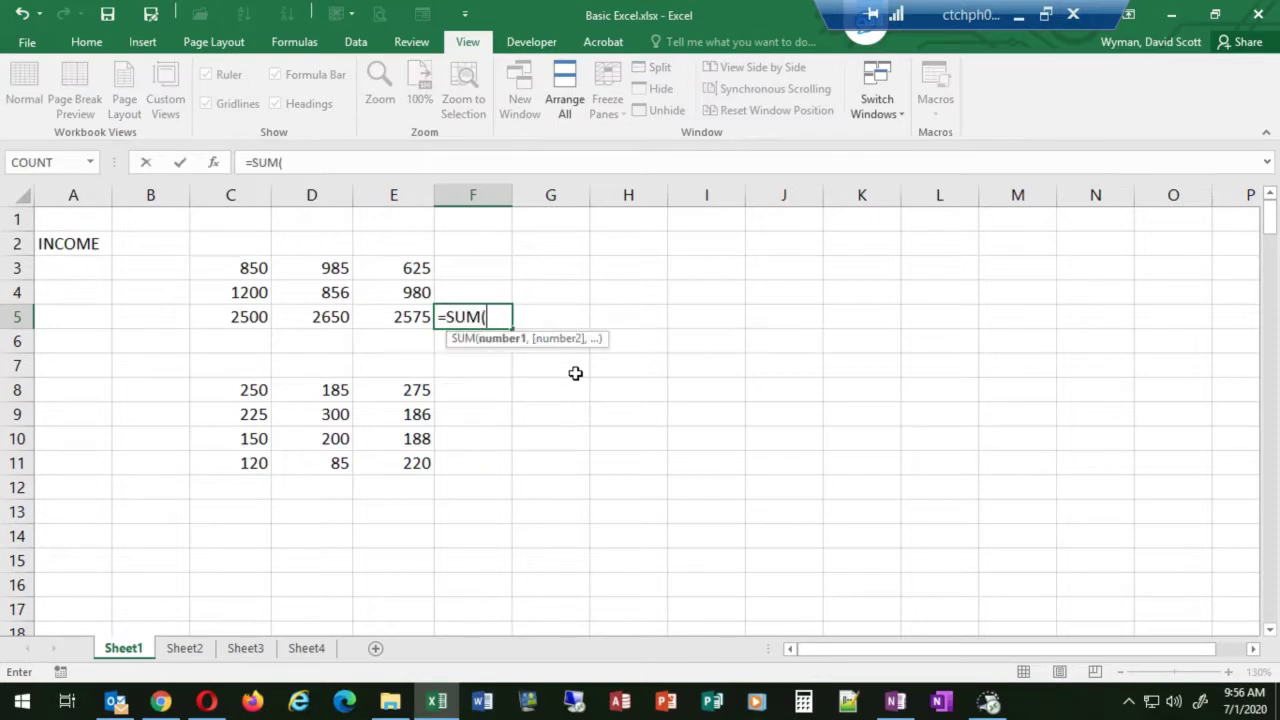
{"action": "left_click_drag", "start_coordinate": [253, 318], "coordinate": [390, 318]}
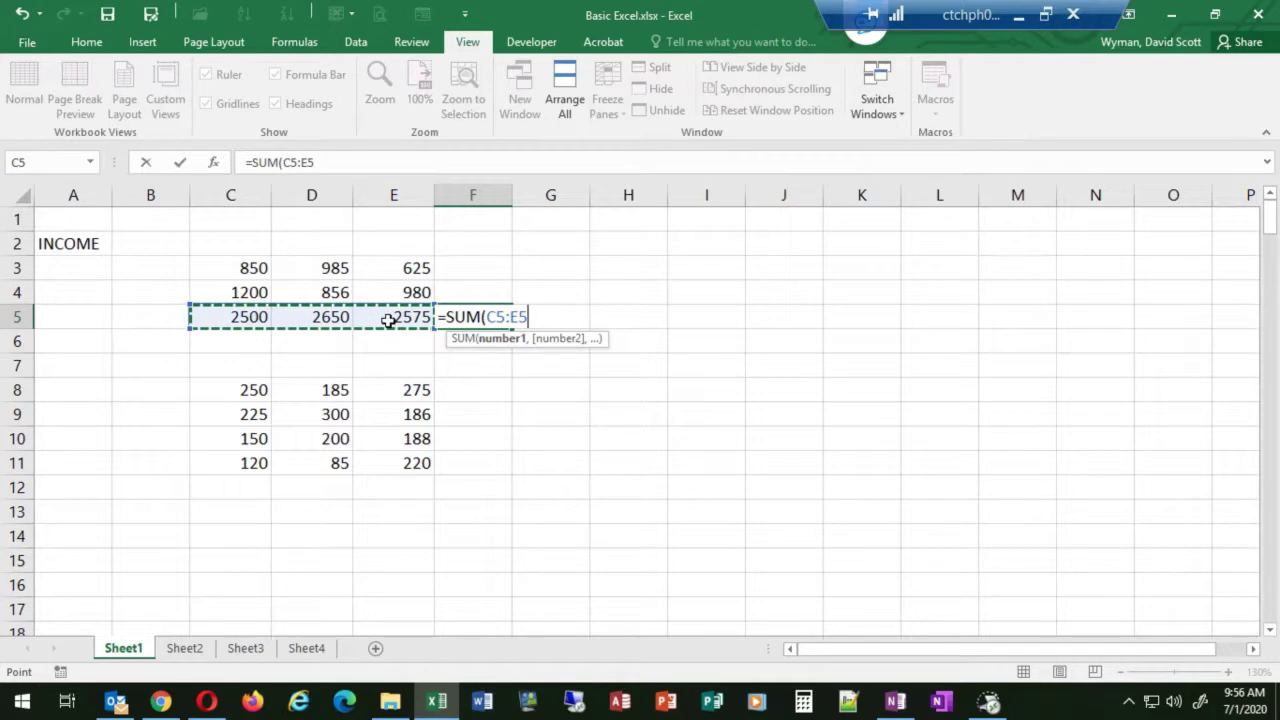
{"action": "type", "text": ")"}
{"action": "key", "text": "Return"}
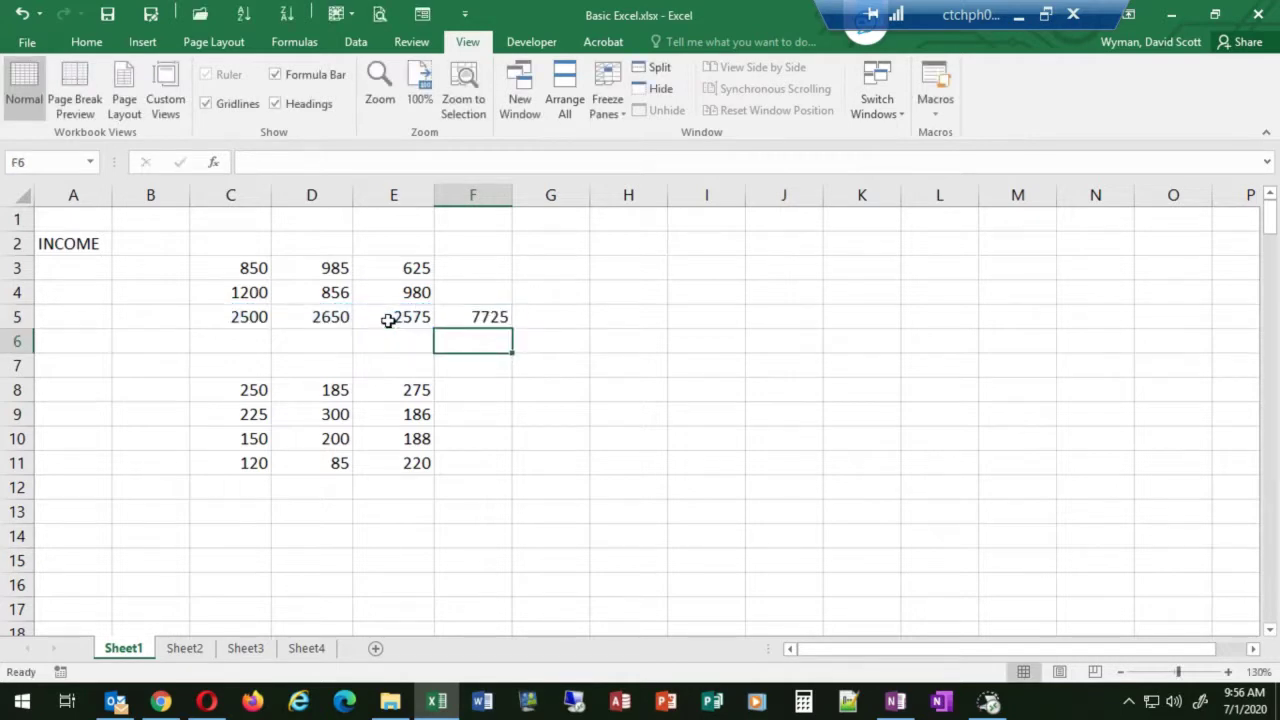
{"action": "key", "text": "Up"}
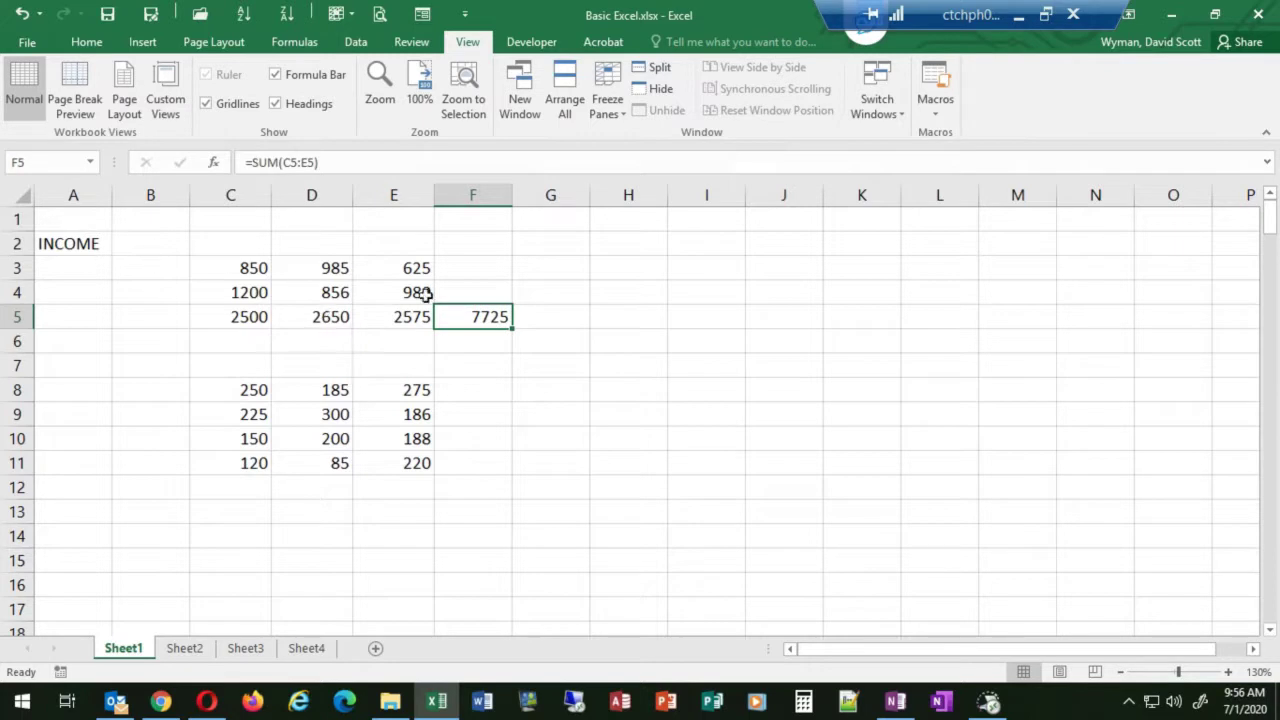
Step: Select the number in D3, the label in A2 and the formula in F5 as examples, and clear F5
{"action": "left_click", "coordinate": [327, 265]}
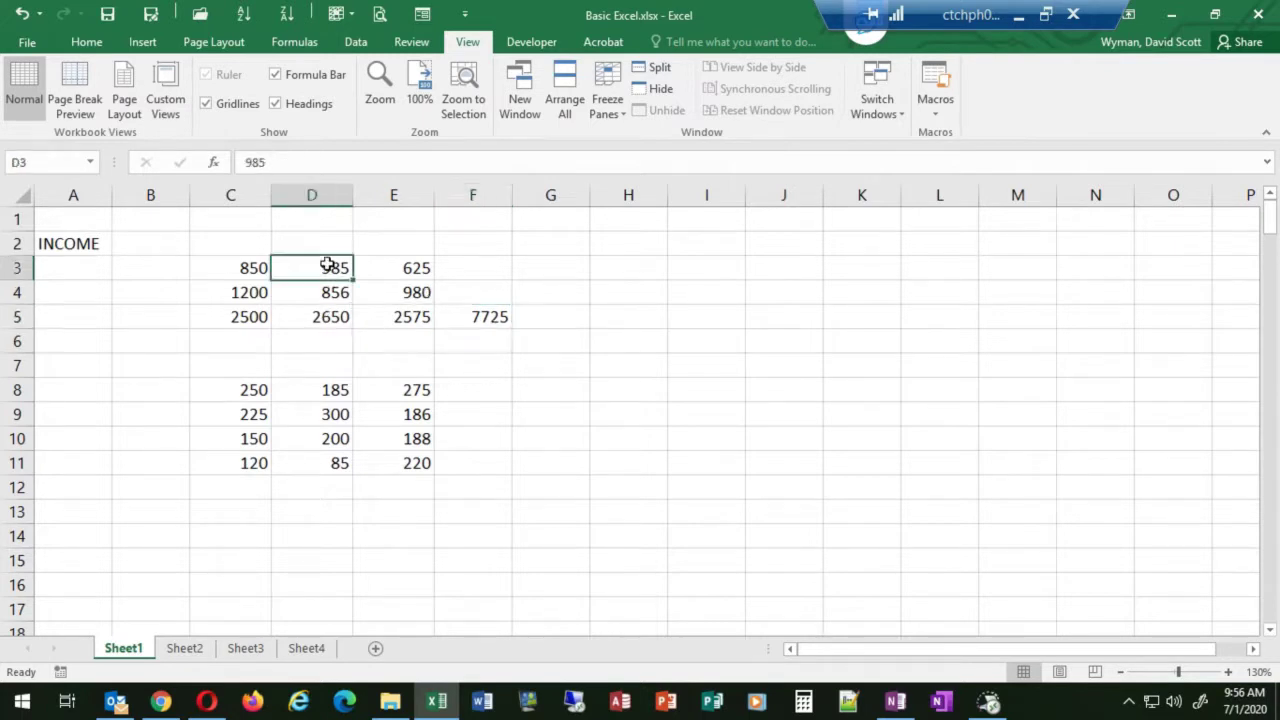
{"action": "left_click", "coordinate": [62, 239]}
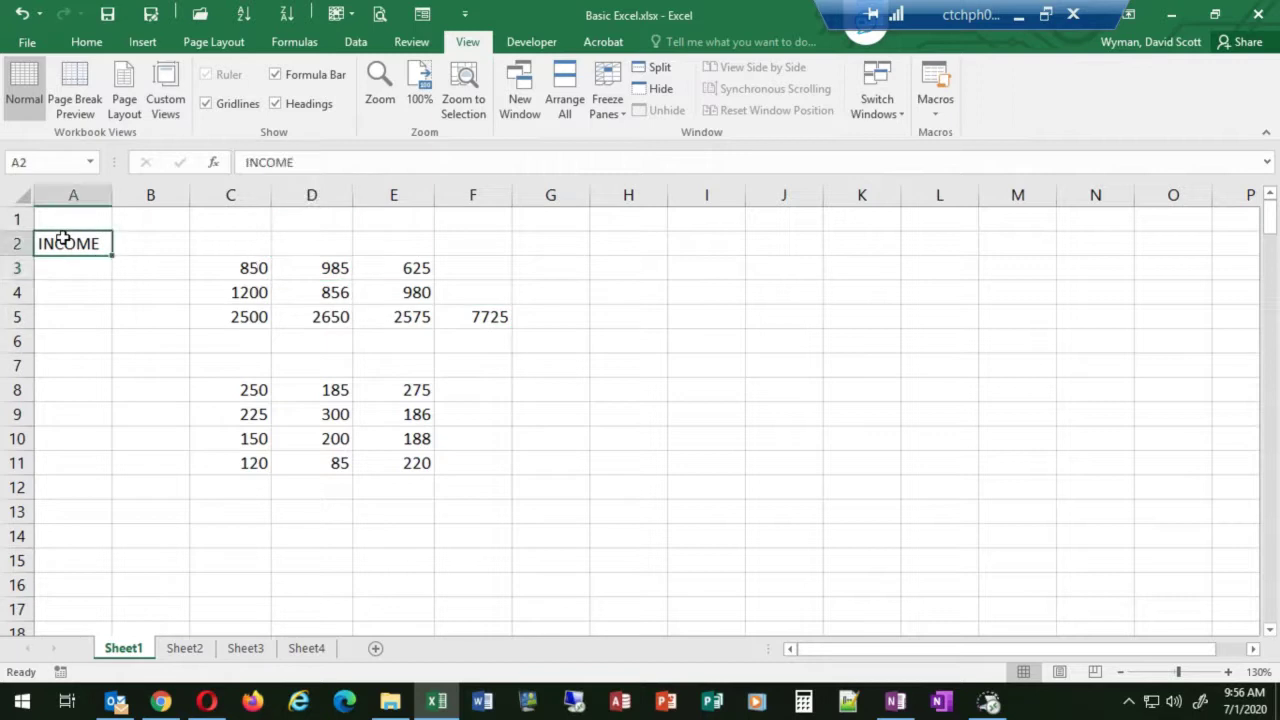
{"action": "left_click", "coordinate": [478, 318]}
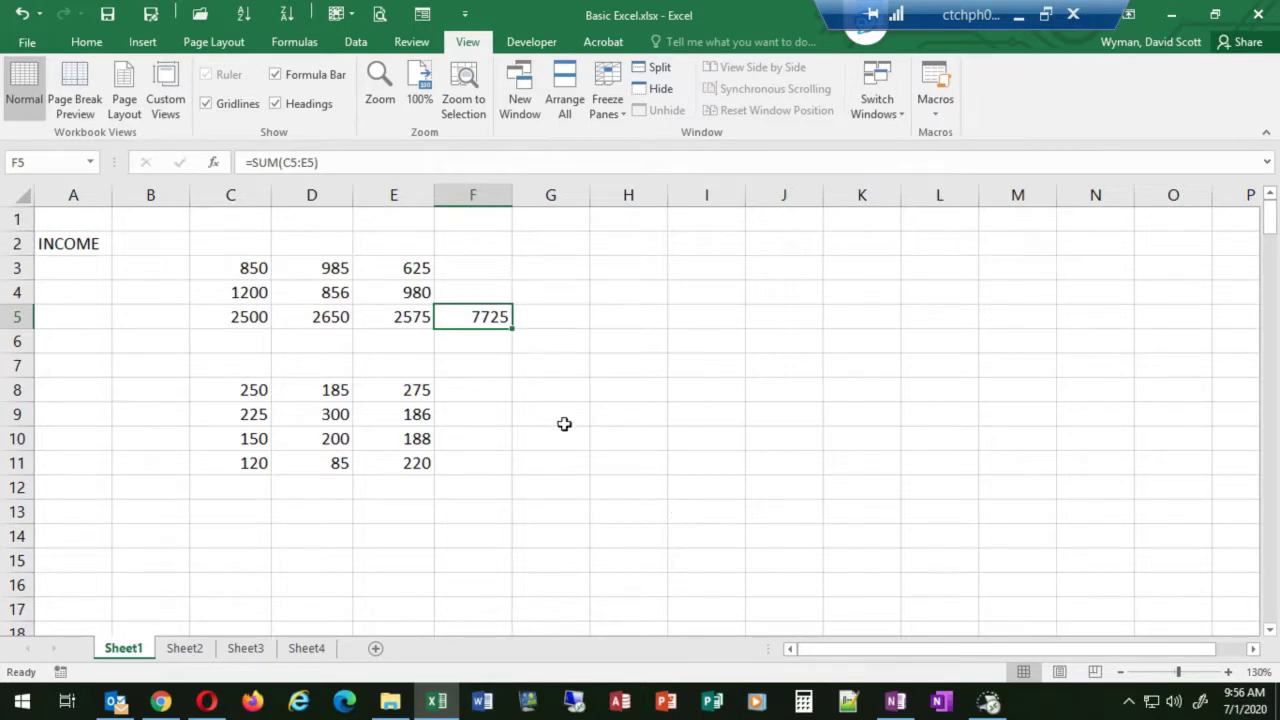
{"action": "key", "text": "Delete"}
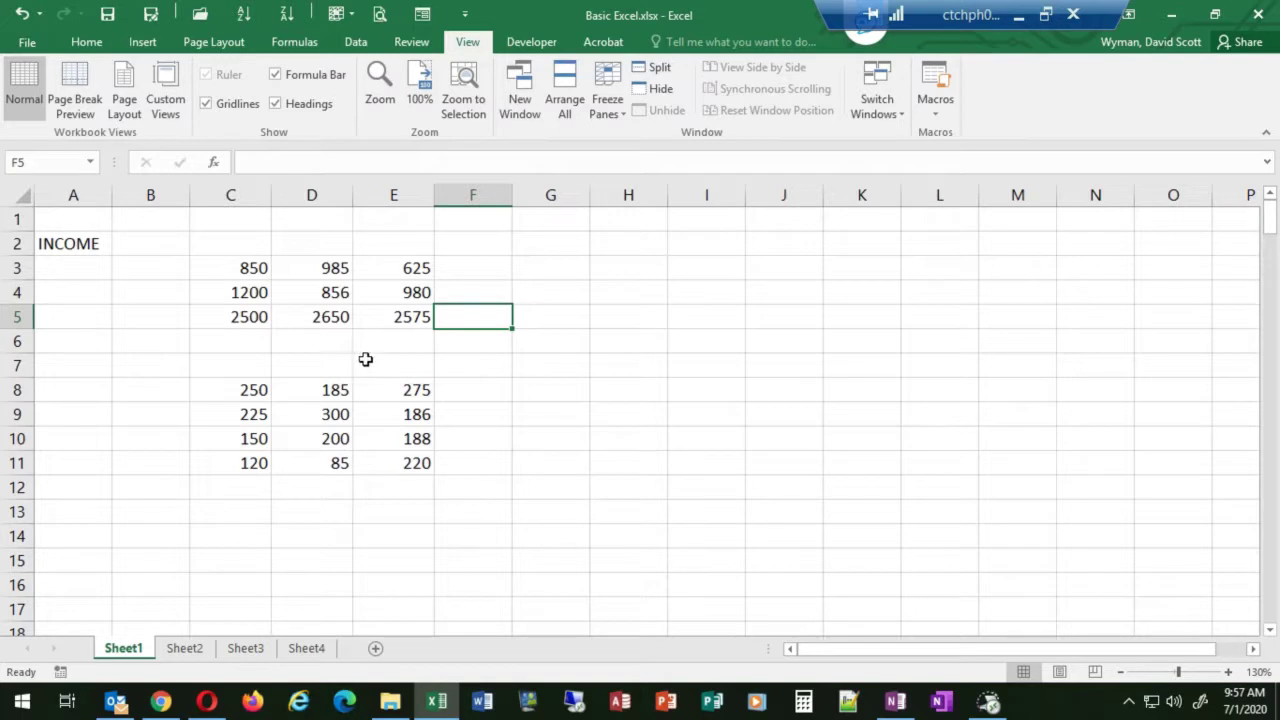
Step: Enter the title First Quarter Budget in cell C1
{"action": "left_click", "coordinate": [229, 220]}
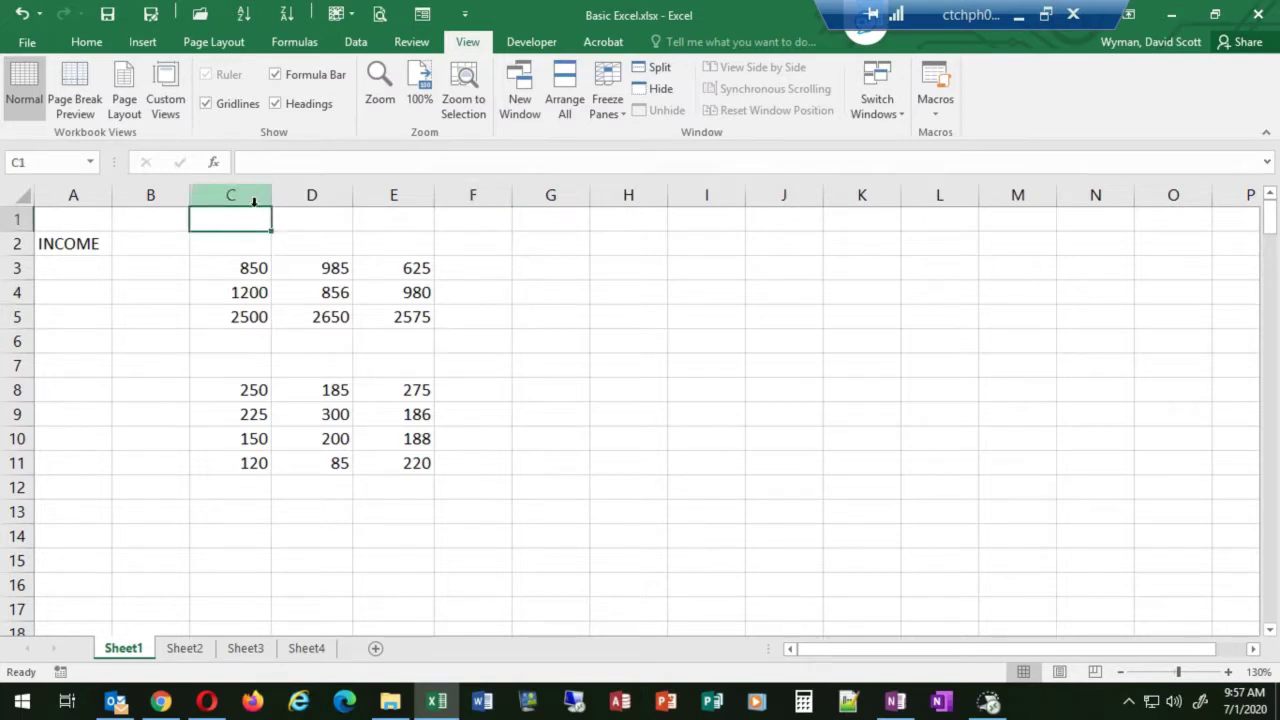
{"action": "type", "text": "First"}
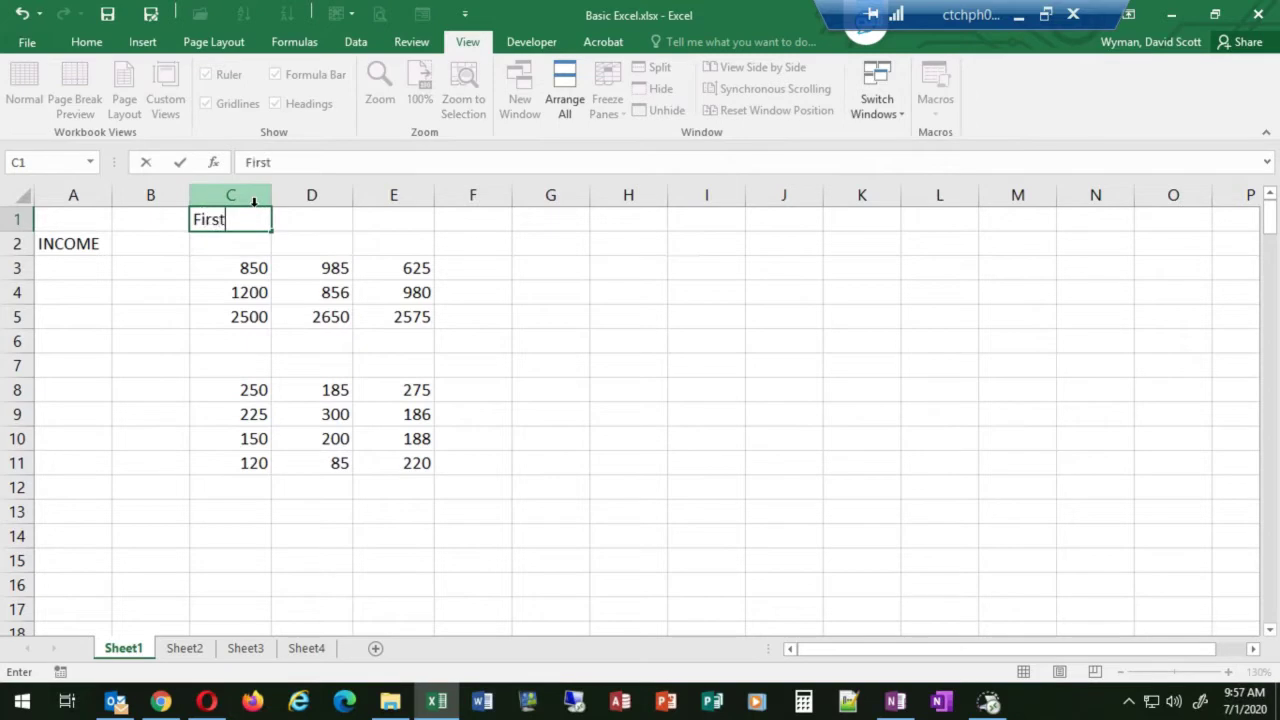
{"action": "type", "text": " Quarter Budget"}
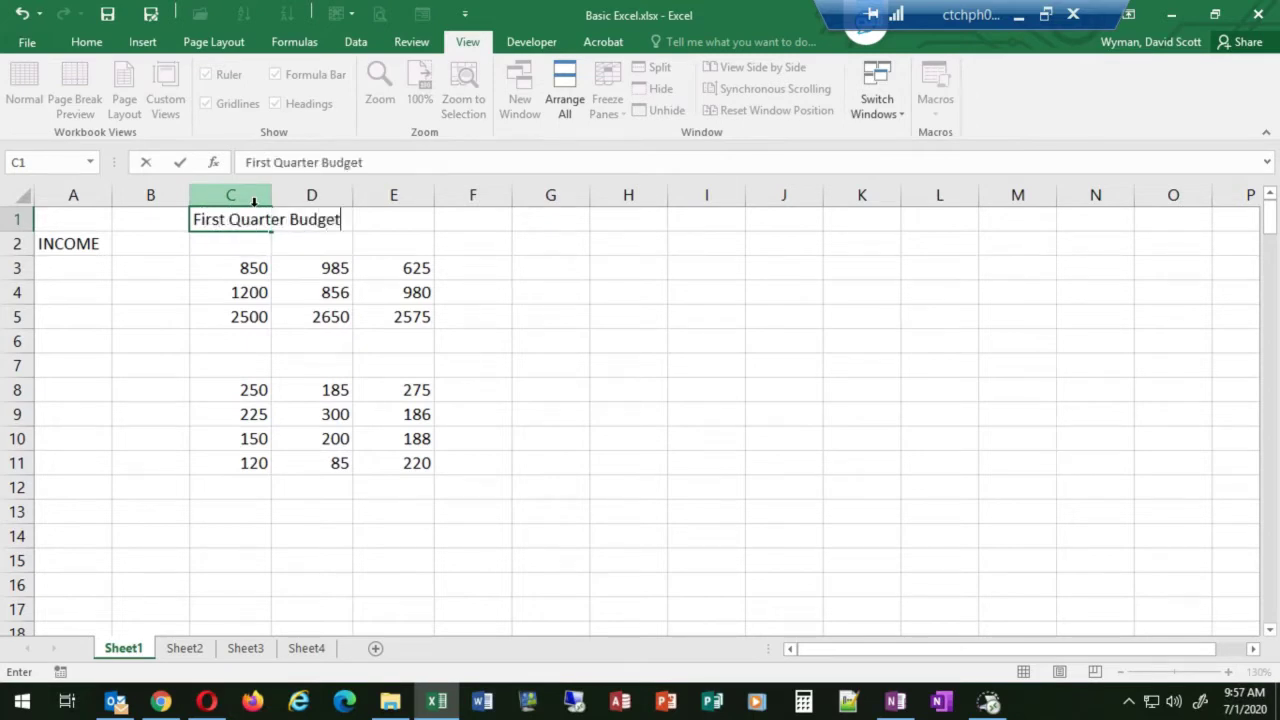
{"action": "key", "text": "Return"}
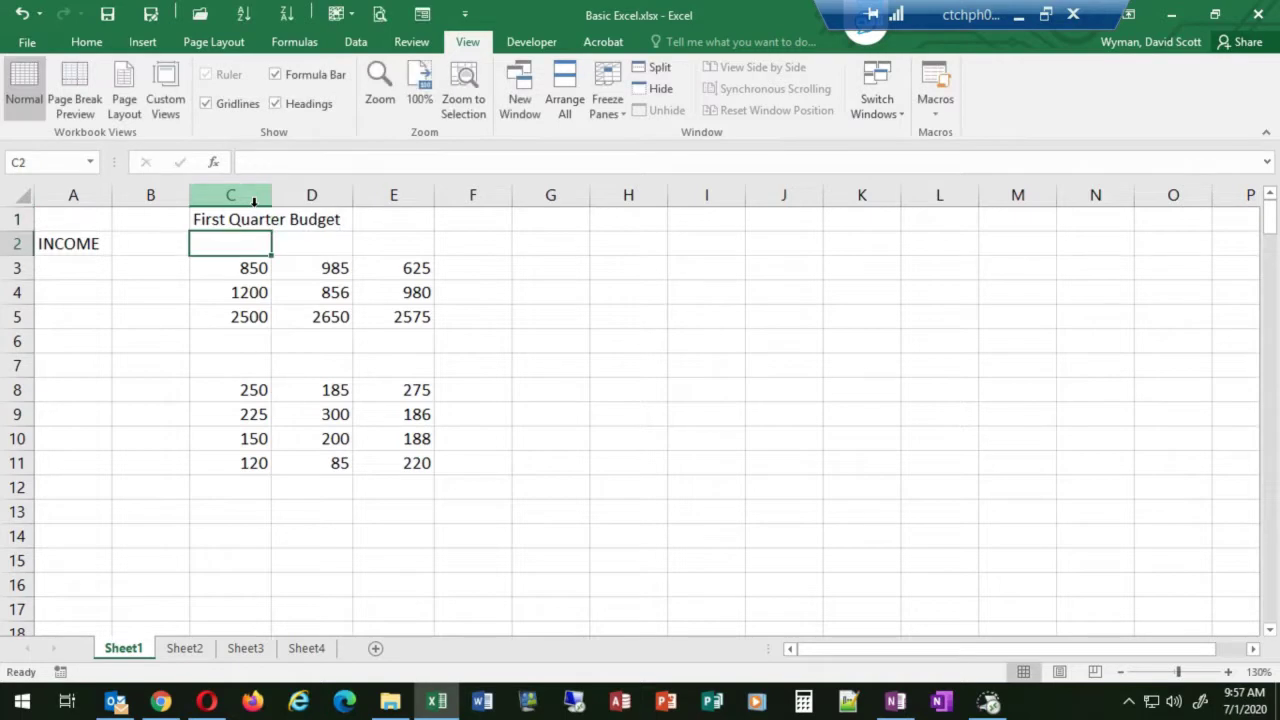
Step: Select the income range C3:E5, the range C8:E11, and the income range again
{"action": "left_click", "coordinate": [243, 278]}
{"action": "left_click_drag", "start_coordinate": [243, 278], "coordinate": [388, 316]}
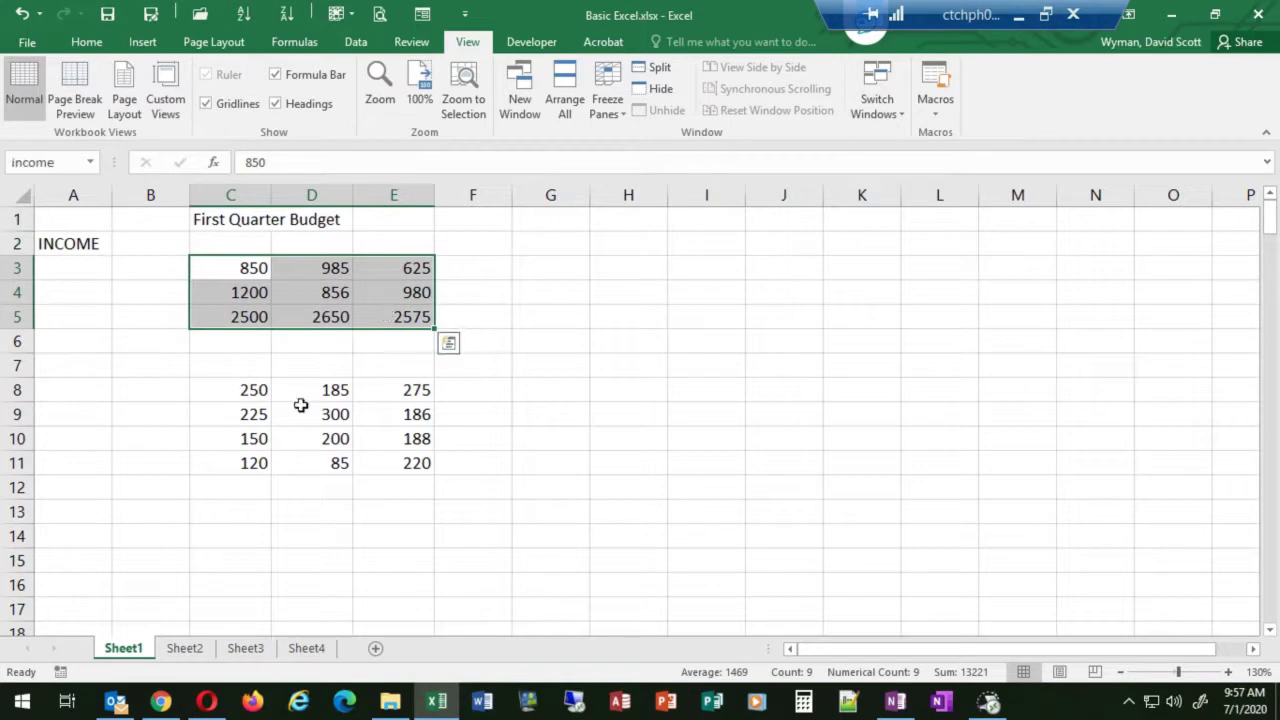
{"action": "left_click_drag", "start_coordinate": [240, 386], "coordinate": [403, 463]}
{"action": "left_click_drag", "start_coordinate": [229, 270], "coordinate": [387, 318]}
Step: Add a dollar sign in front of the 850 in cell C3, compare it with D3, and undo the change
{"action": "left_click", "coordinate": [224, 265]}
{"action": "double_click", "coordinate": [229, 266]}
{"action": "type", "text": "$"}
{"action": "left_click", "coordinate": [330, 266]}
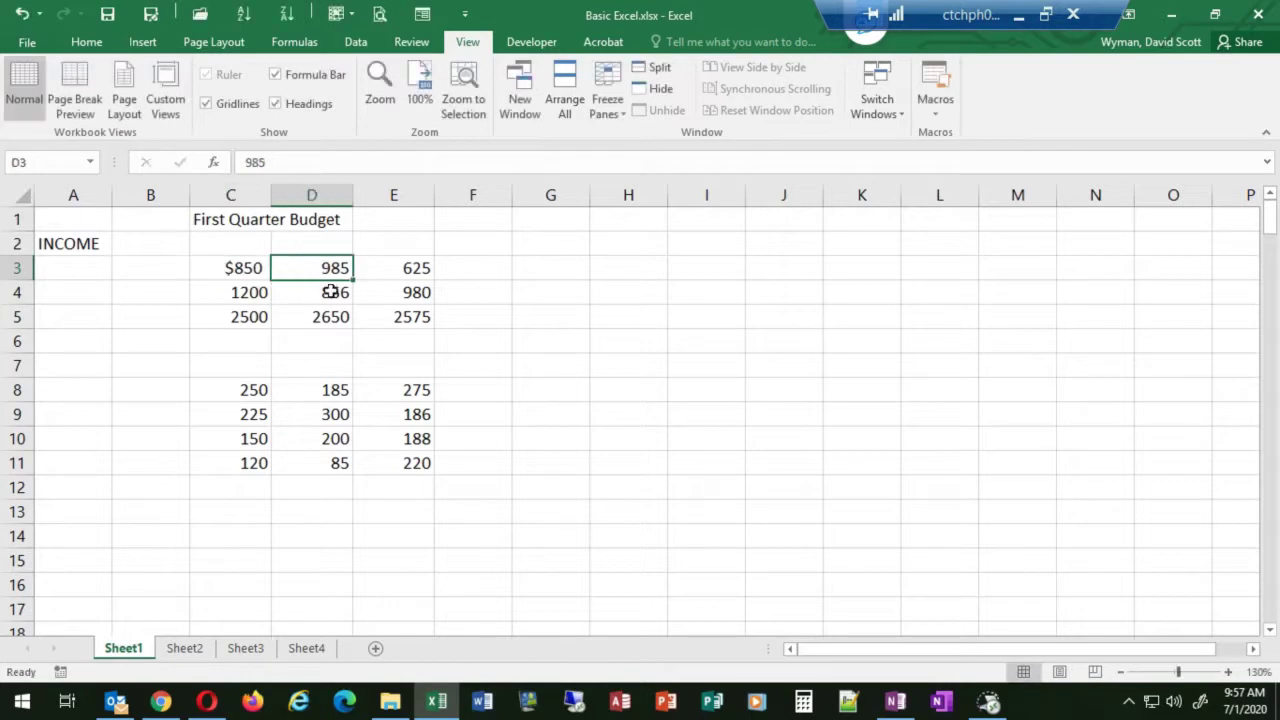
{"action": "left_click", "coordinate": [256, 271]}
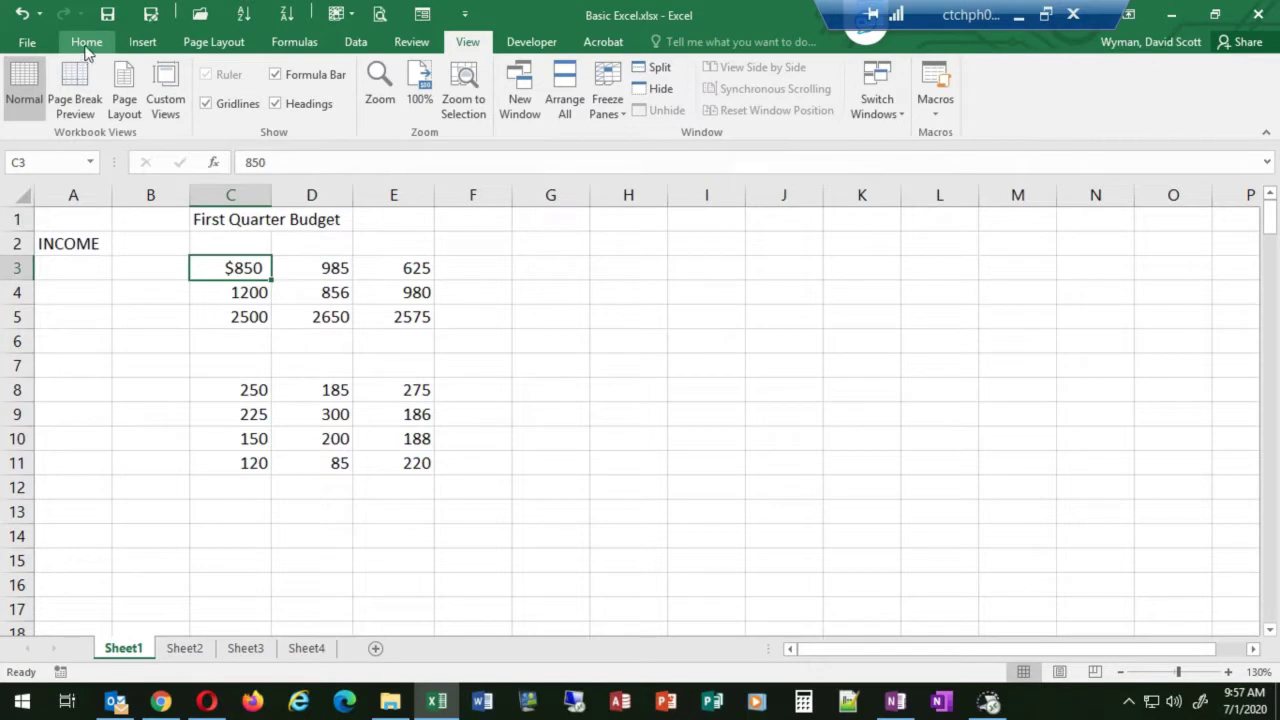
{"action": "key", "text": "ctrl+z"}
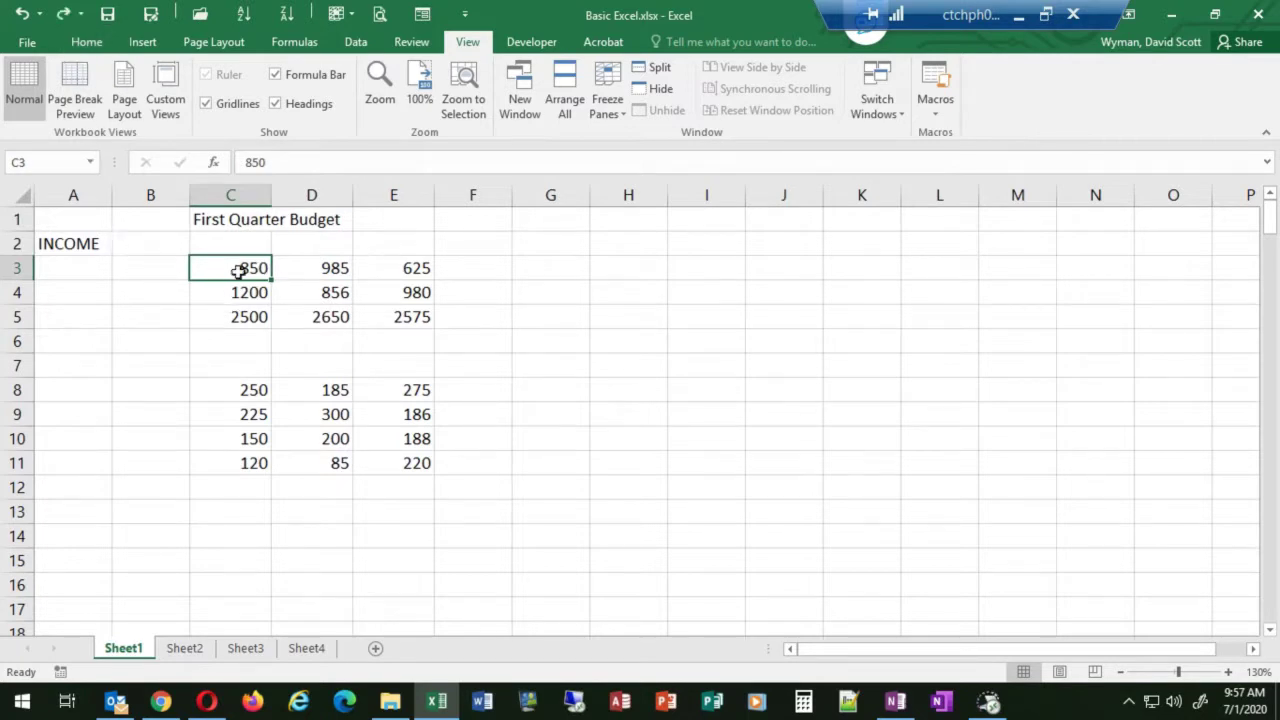
Step: Format the whole range C3:E11 as Currency, including the empty rows, and undo the formatting
{"action": "left_click_drag", "start_coordinate": [227, 264], "coordinate": [376, 468]}
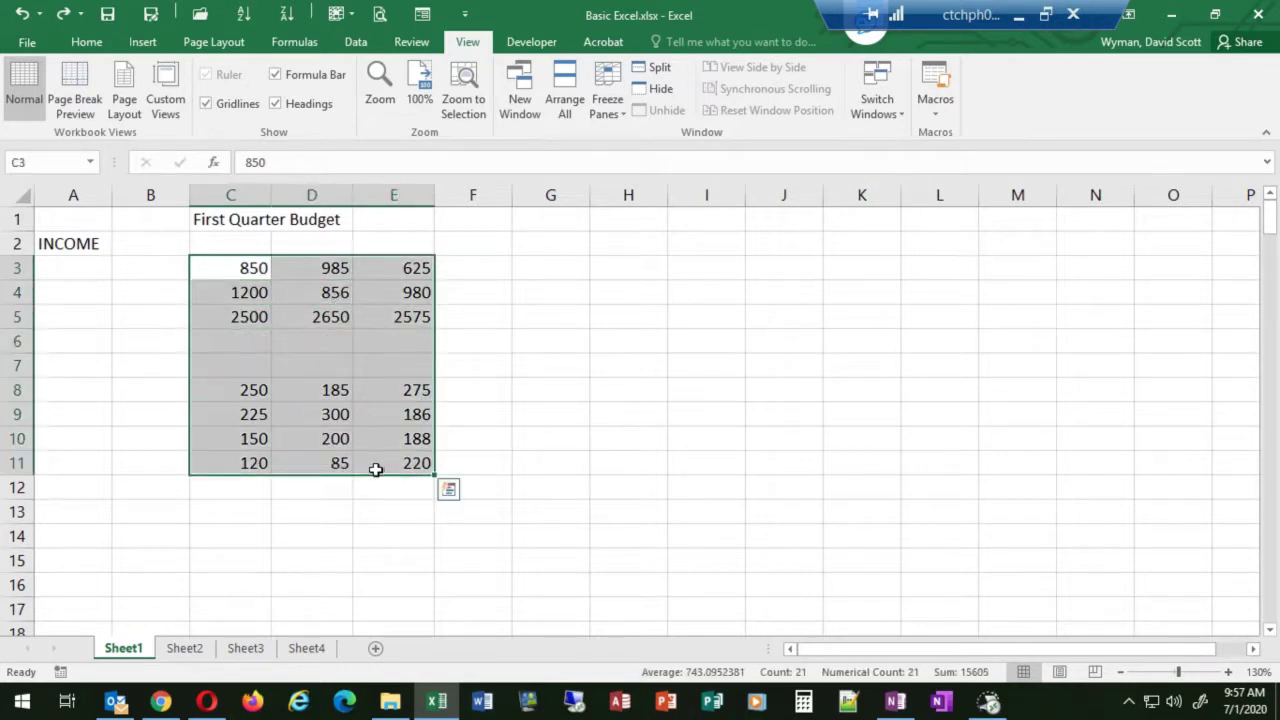
{"action": "left_click", "coordinate": [87, 42]}
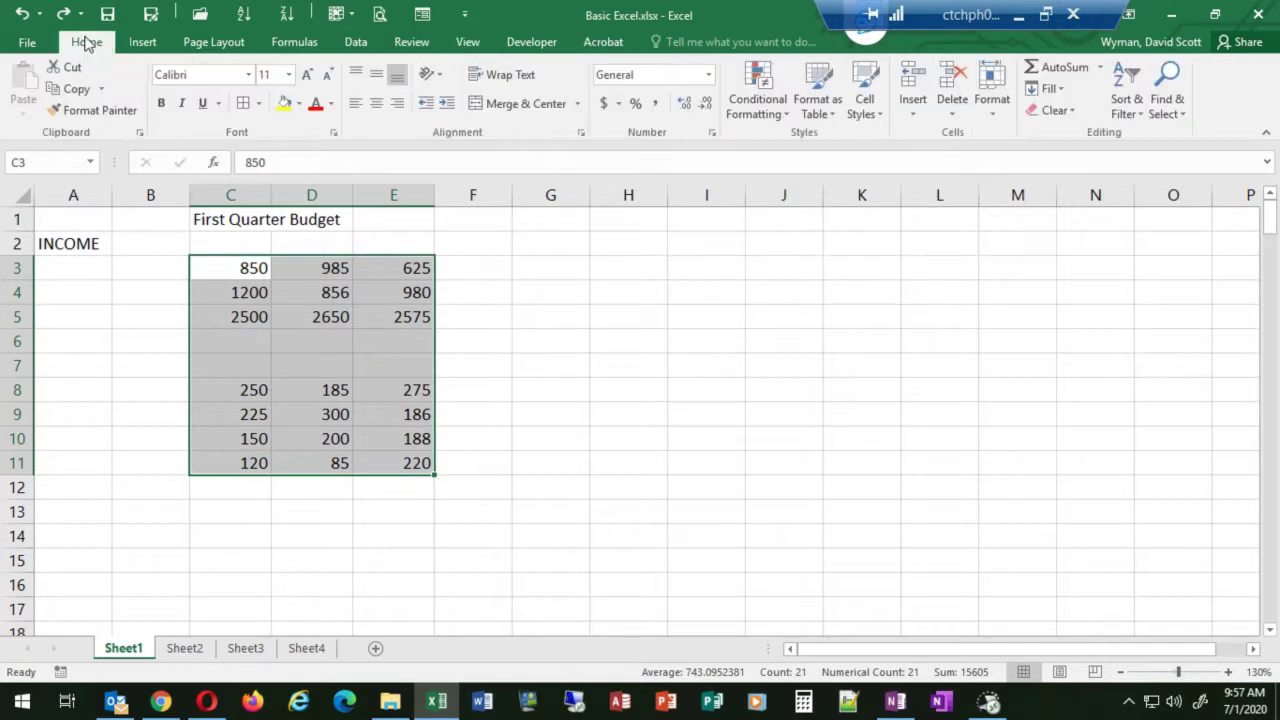
{"action": "left_click", "coordinate": [708, 75]}
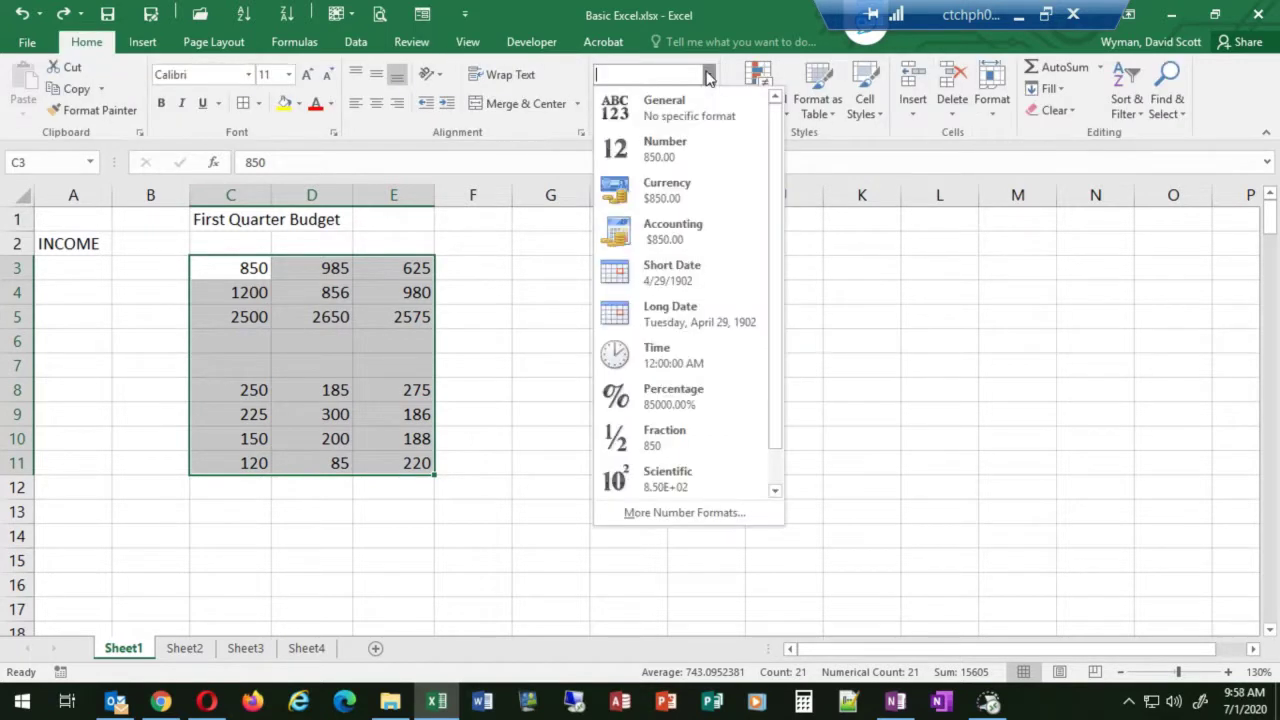
{"action": "left_click", "coordinate": [666, 200]}
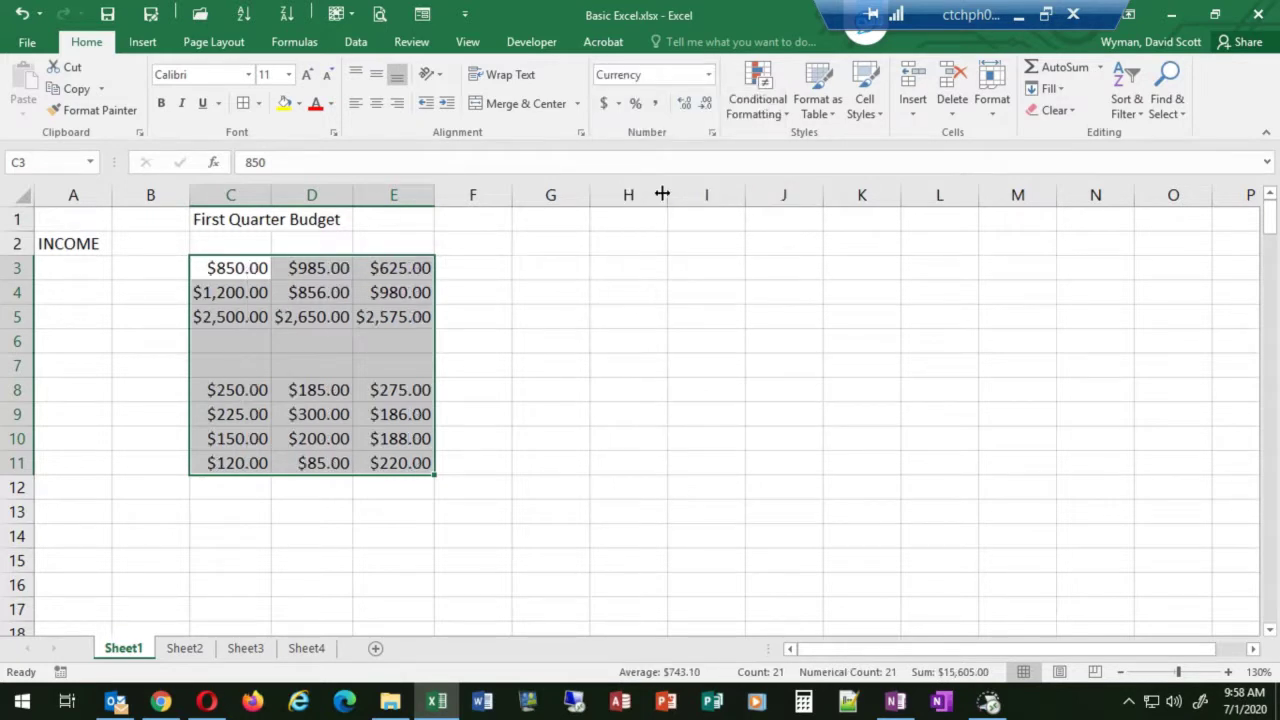
{"action": "key", "text": "ctrl+z"}
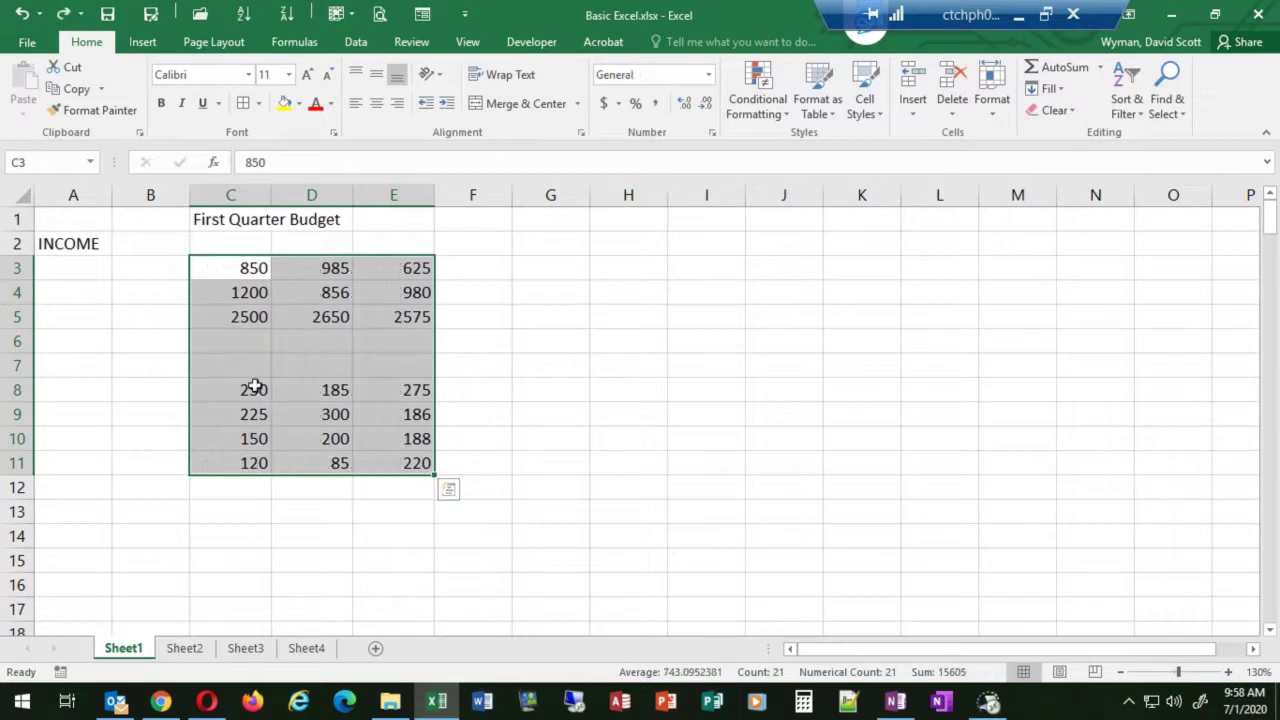
Step: Select the empty range C6:E7, the income range C3:E5, the range C8:E11, and the income range again
{"action": "left_click", "coordinate": [224, 336]}
{"action": "left_click_drag", "start_coordinate": [224, 336], "coordinate": [368, 362]}
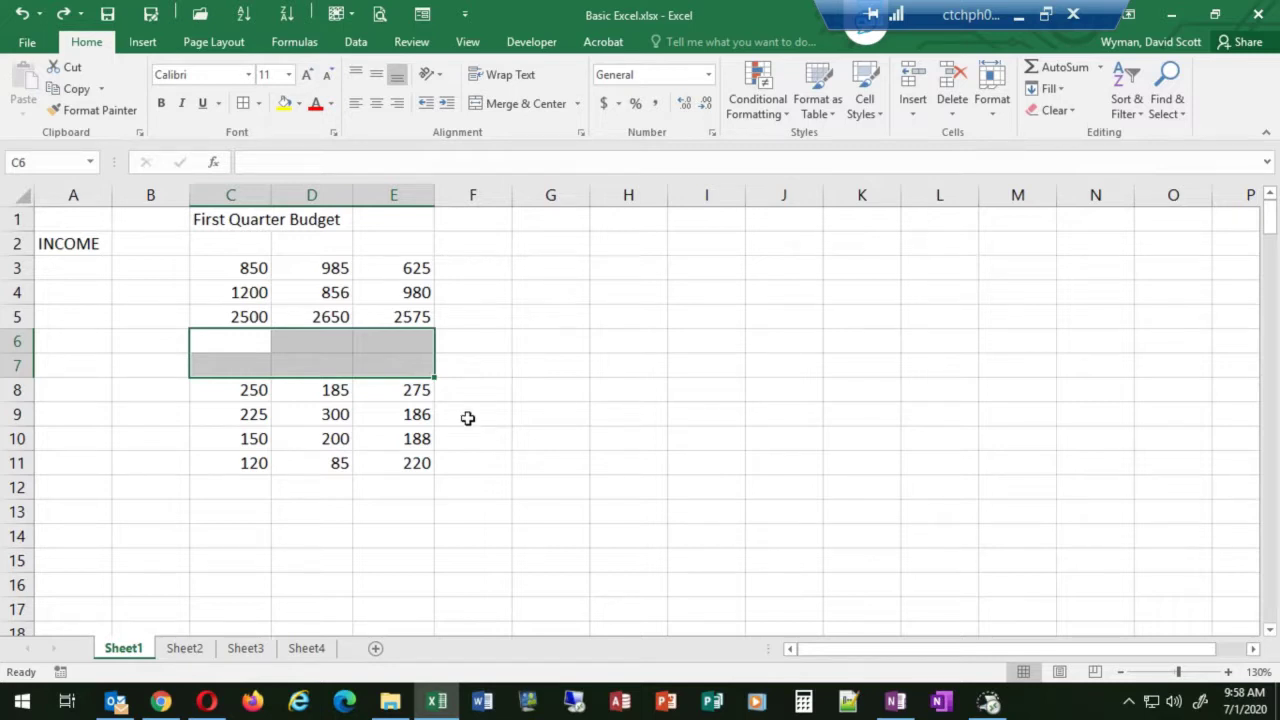
{"action": "left_click", "coordinate": [248, 275]}
{"action": "left_click_drag", "start_coordinate": [246, 284], "coordinate": [400, 317]}
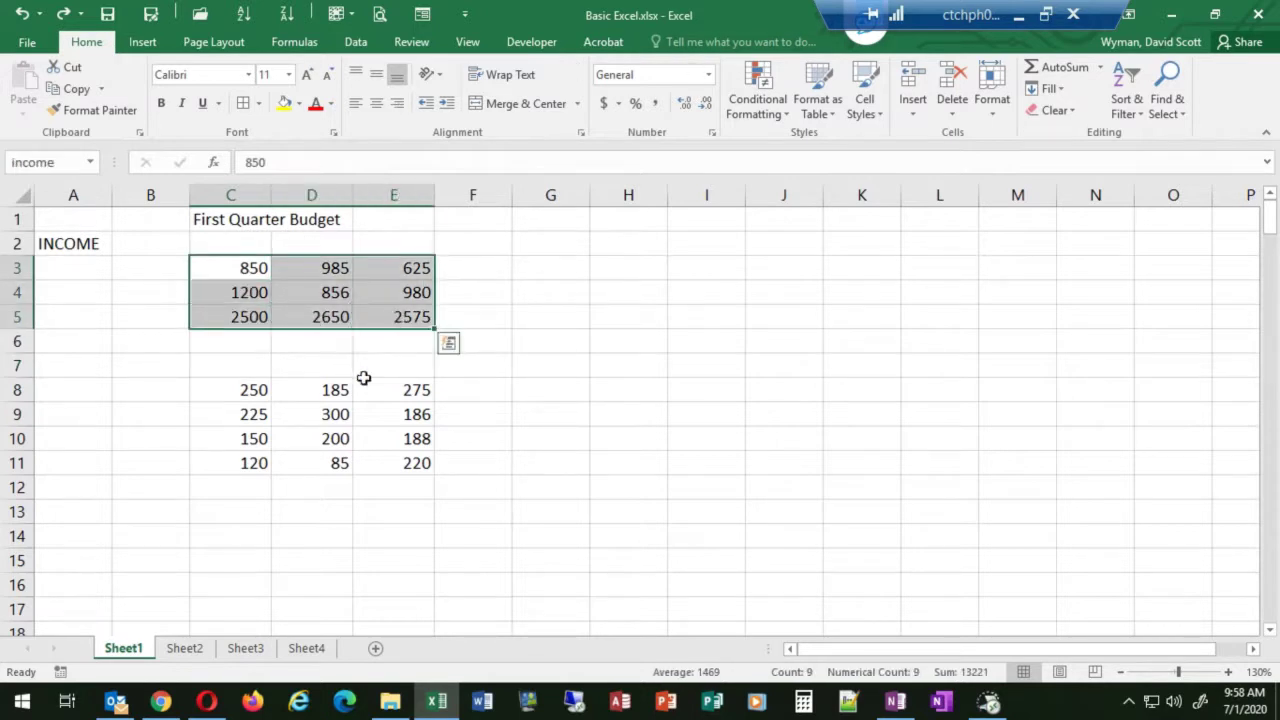
{"action": "left_click_drag", "start_coordinate": [257, 394], "coordinate": [394, 462]}
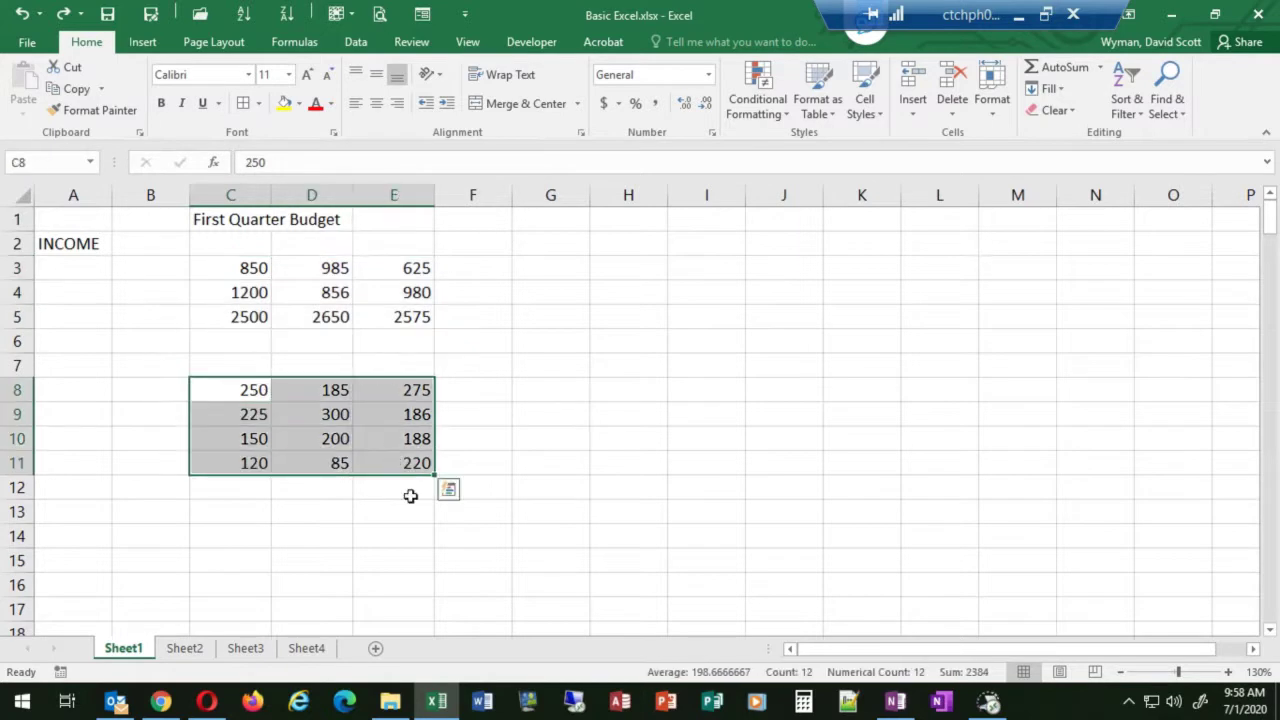
{"action": "left_click", "coordinate": [223, 266]}
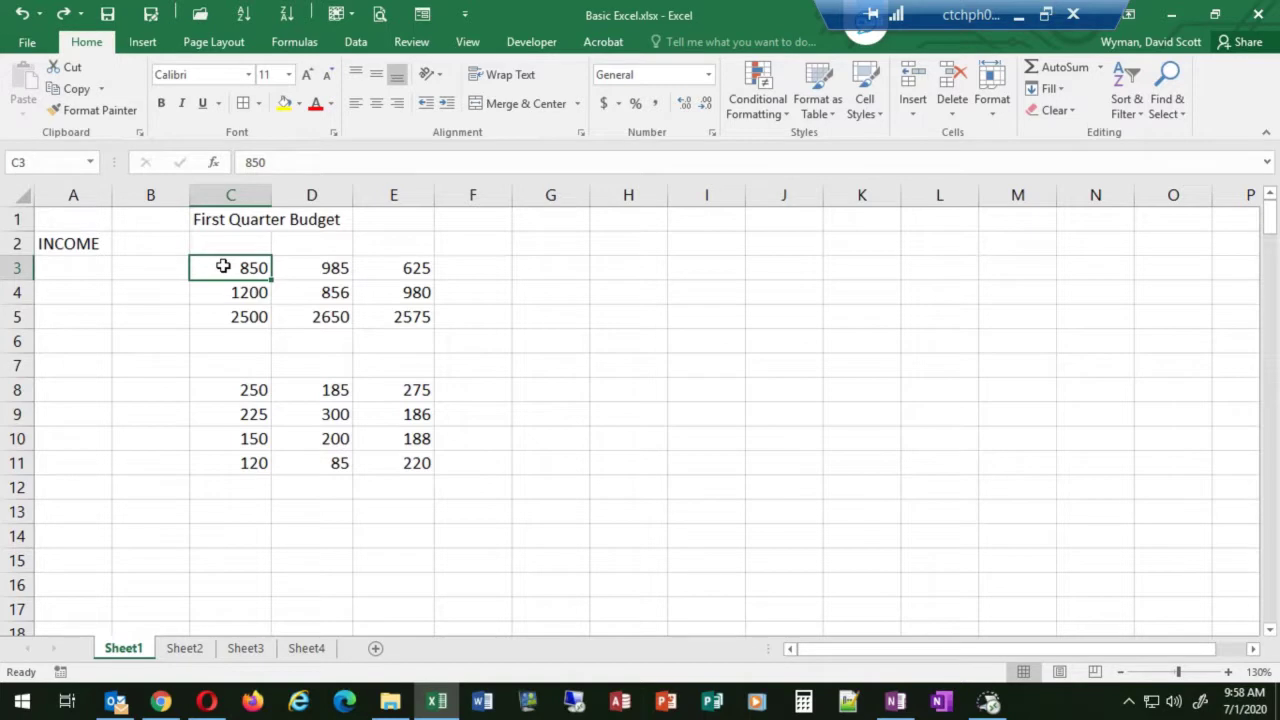
{"action": "left_click_drag", "start_coordinate": [223, 266], "coordinate": [371, 311]}
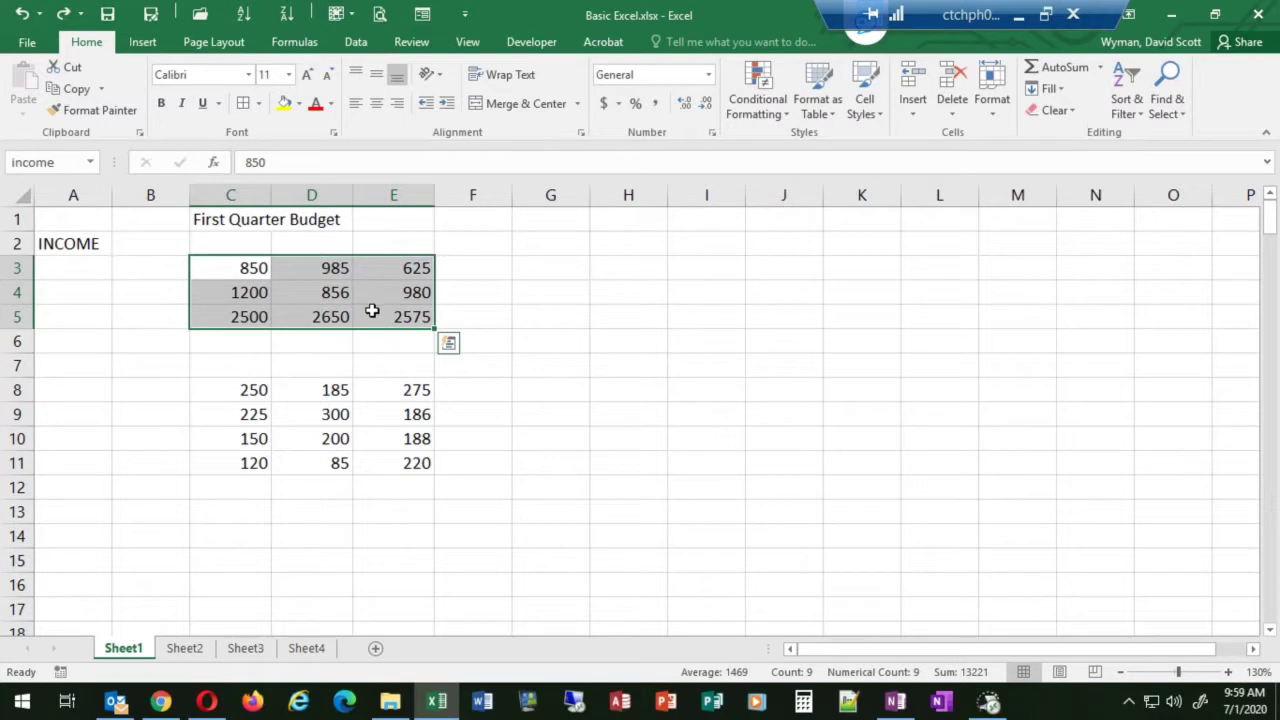
Step: Select the separate ranges C3:E5 and C8:E11 together and format both as Currency
{"action": "left_click", "coordinate": [247, 268]}
{"action": "left_click_drag", "start_coordinate": [247, 268], "coordinate": [380, 318]}
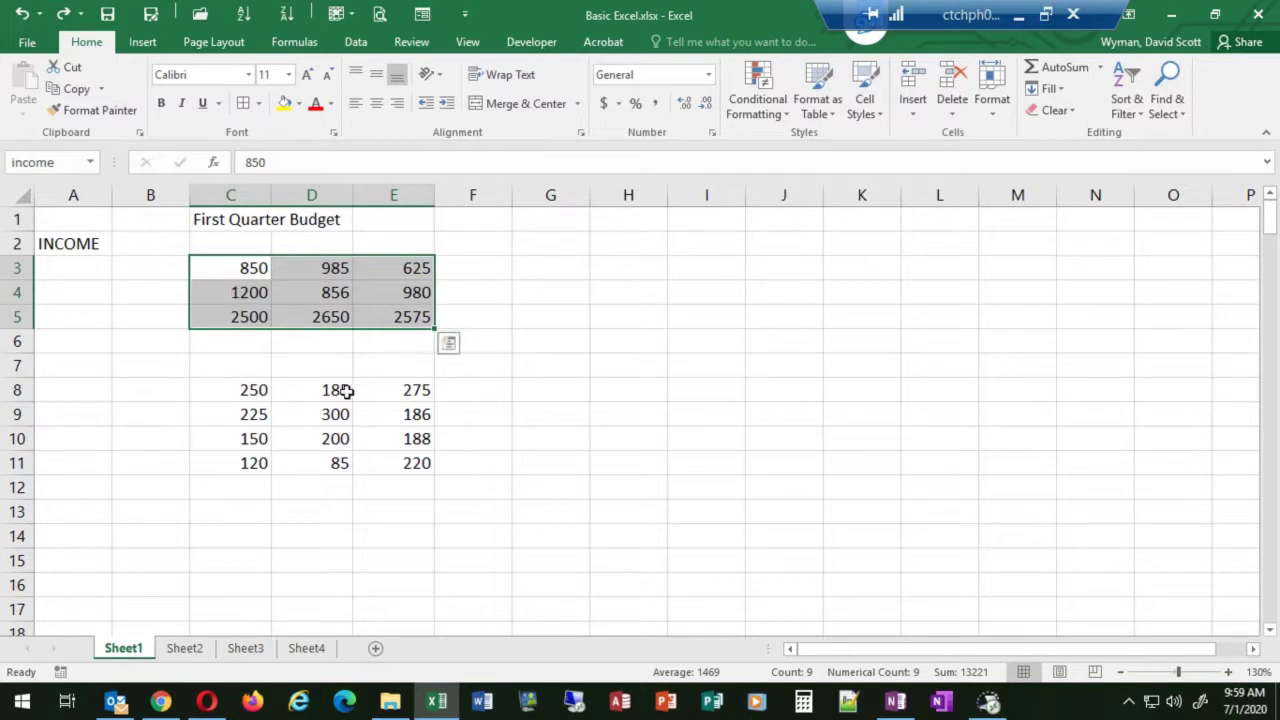
{"action": "left_click", "coordinate": [228, 392], "text": "ctrl"}
{"action": "left_click_drag", "start_coordinate": [243, 401], "coordinate": [378, 472]}
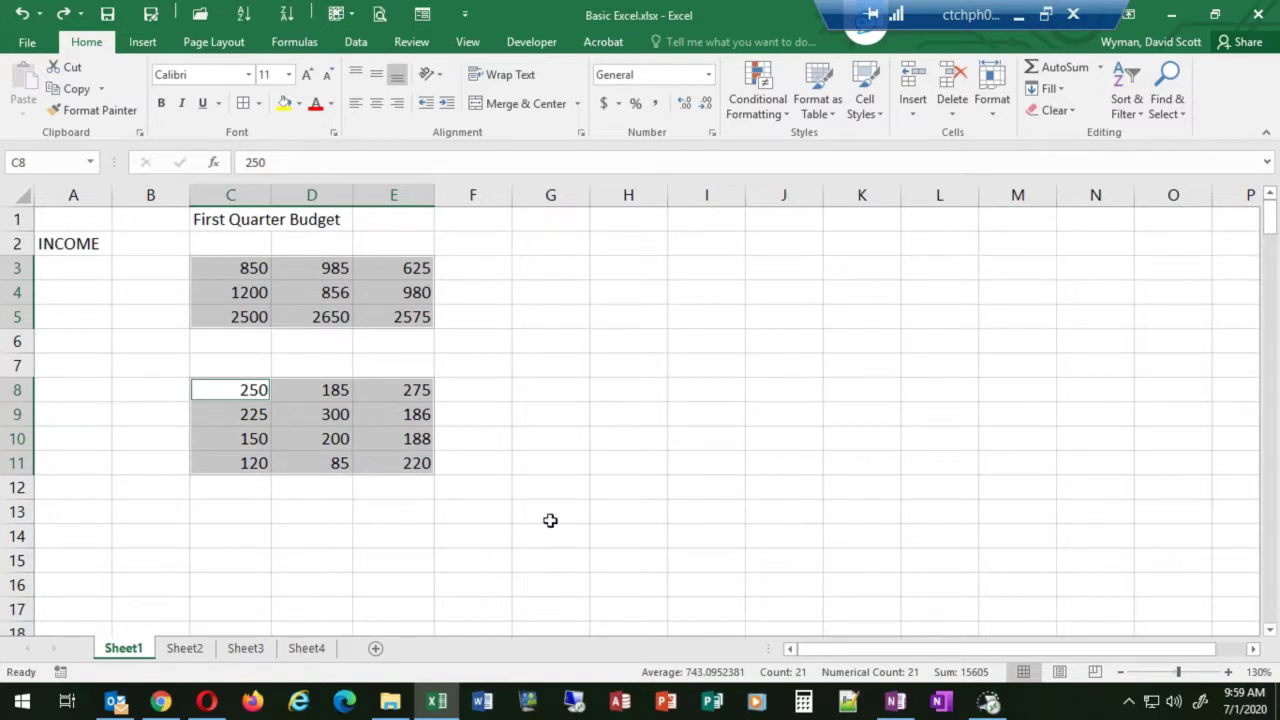
{"action": "left_click", "coordinate": [708, 75]}
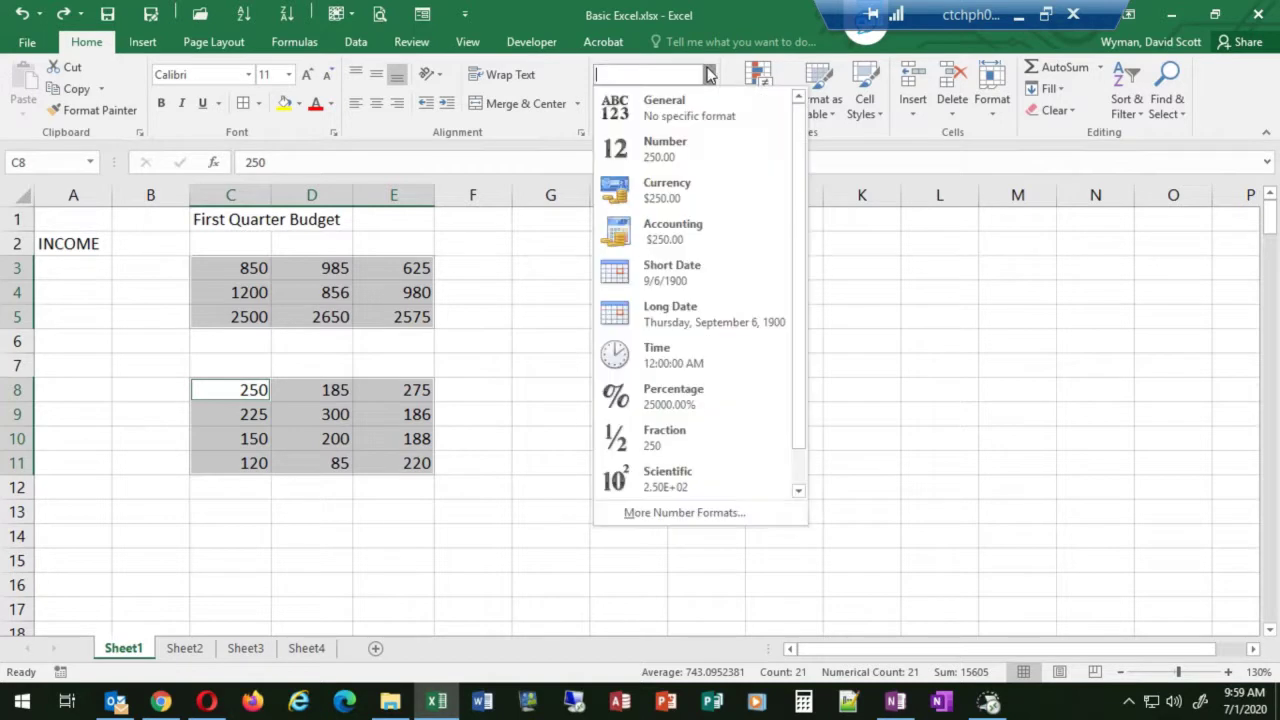
{"action": "left_click", "coordinate": [666, 190]}
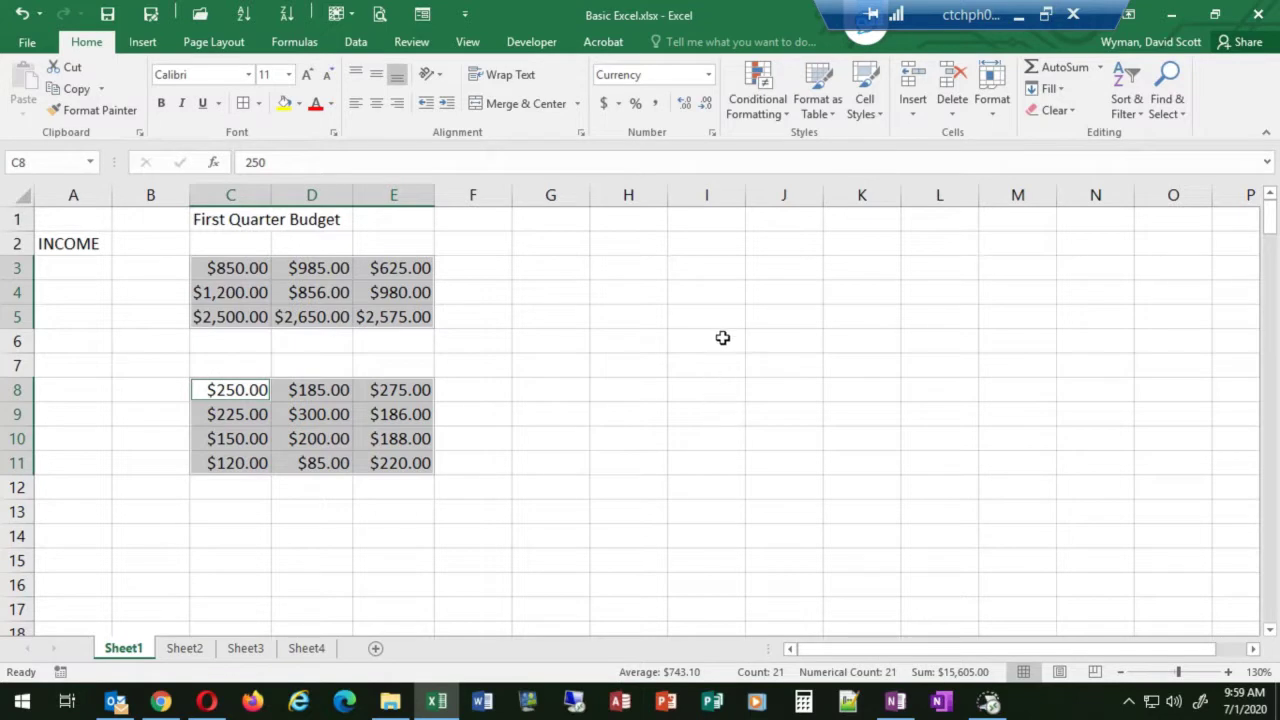
Step: Reduce the selected amounts to no decimal places, restore two, and add a third decimal place
{"action": "left_click", "coordinate": [705, 106]}
{"action": "left_click", "coordinate": [705, 106]}
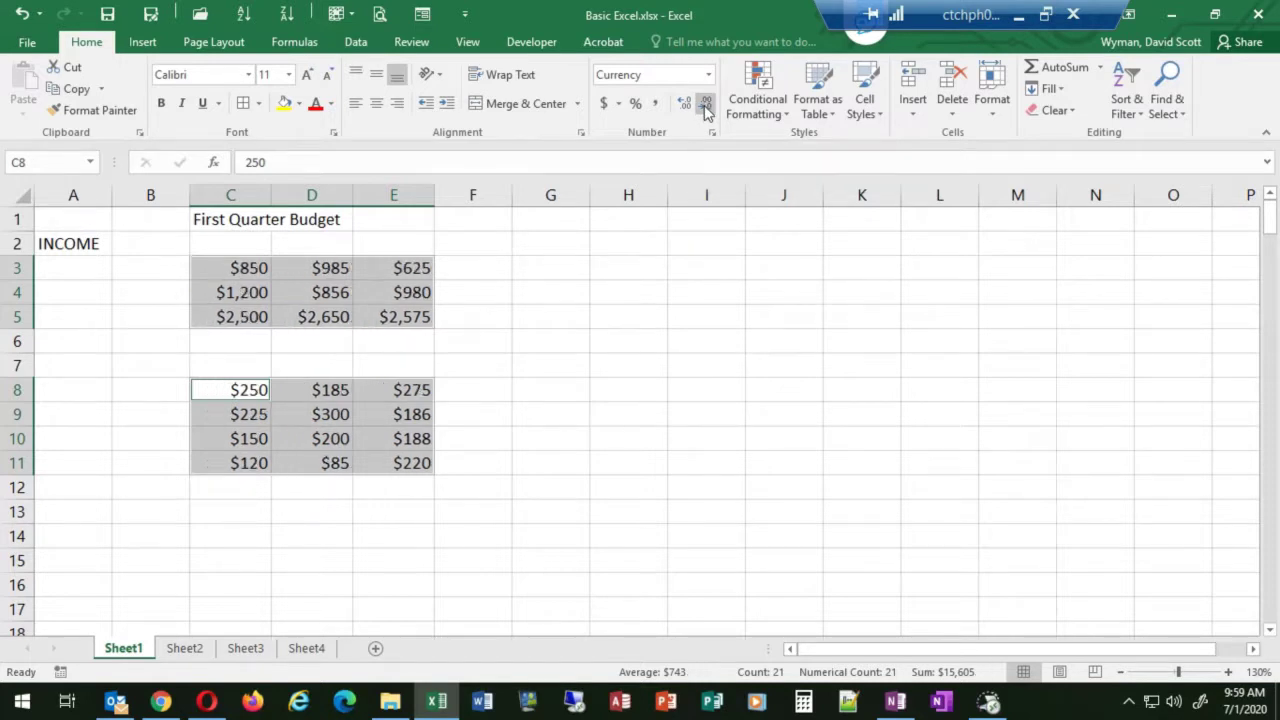
{"action": "left_click", "coordinate": [688, 106]}
{"action": "left_click", "coordinate": [688, 106]}
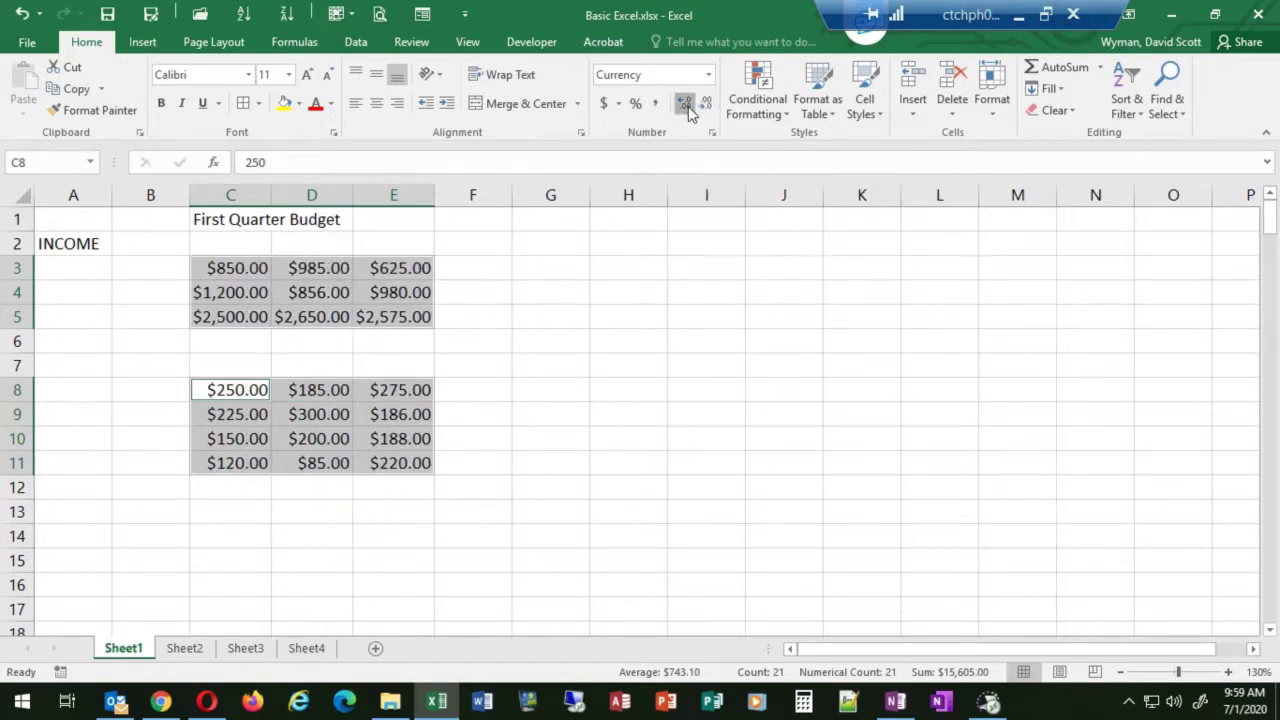
{"action": "left_click", "coordinate": [688, 106]}
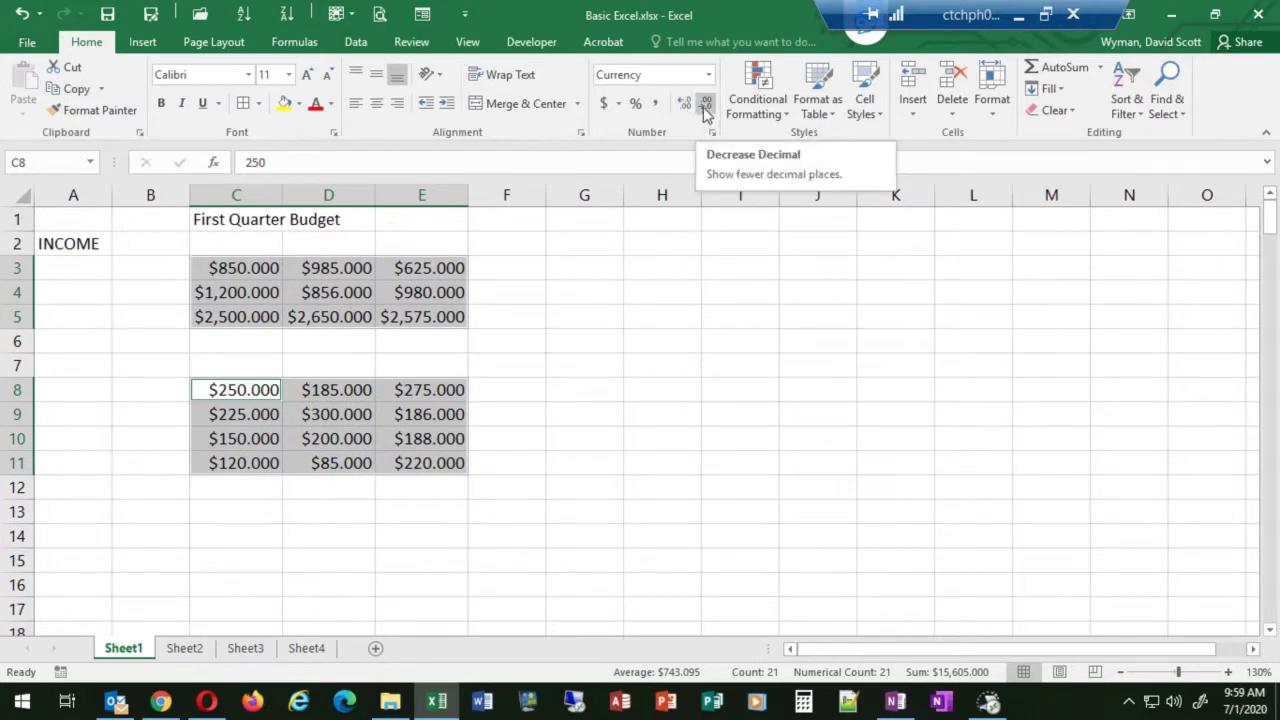
Step: Remove all decimal places from the selected currency amounts in C3:E5 and C8:E11
{"action": "left_click", "coordinate": [705, 106]}
{"action": "left_click", "coordinate": [705, 106]}
{"action": "left_click", "coordinate": [705, 106]}
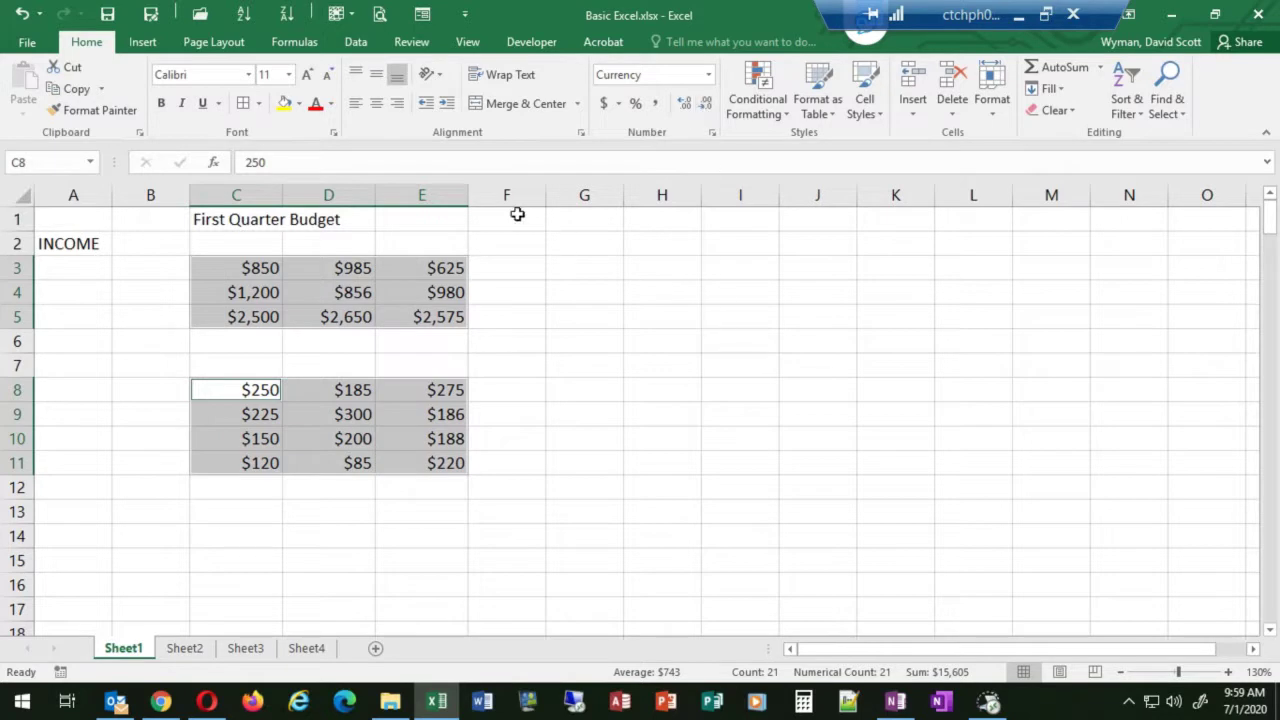
Step: Widen column E slightly and narrow column D to less than half its width
{"action": "mouse_move", "coordinate": [466, 197]}
{"action": "left_mouse_down"}
{"action": "mouse_move", "coordinate": [455, 197]}
{"action": "mouse_move", "coordinate": [471, 199]}
{"action": "left_mouse_up"}
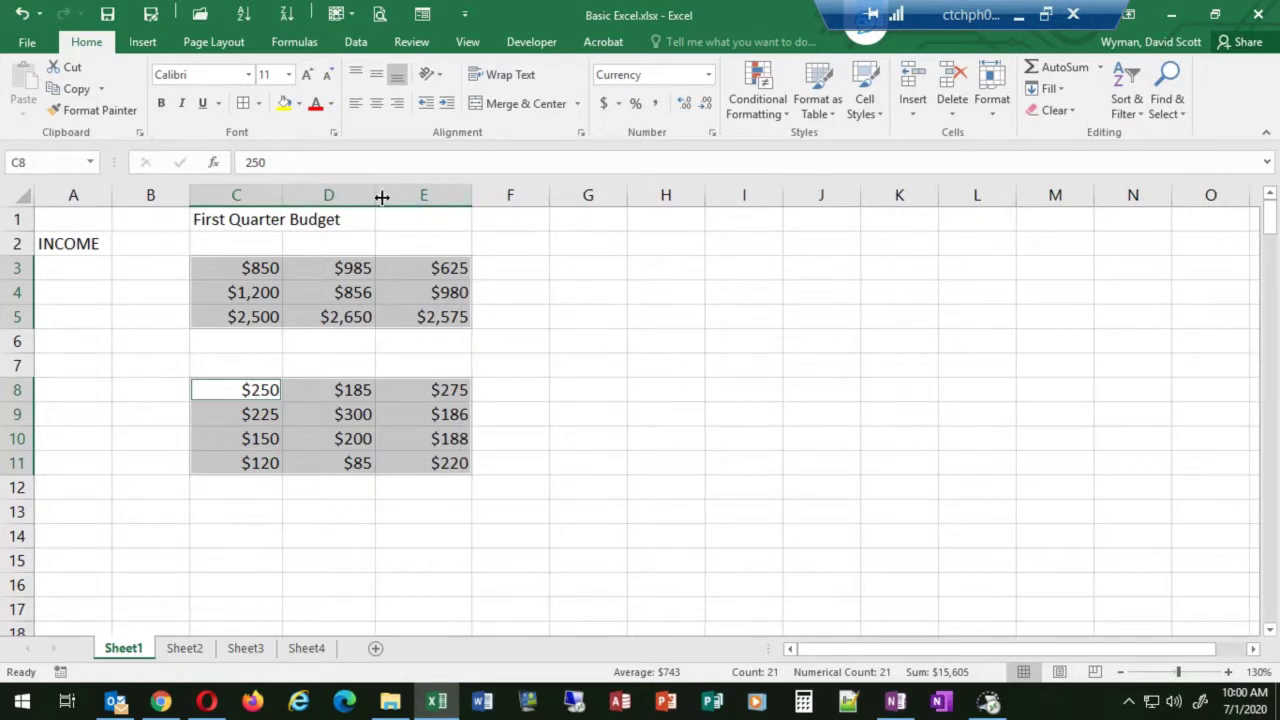
{"action": "left_click_drag", "start_coordinate": [371, 194], "coordinate": [322, 193]}
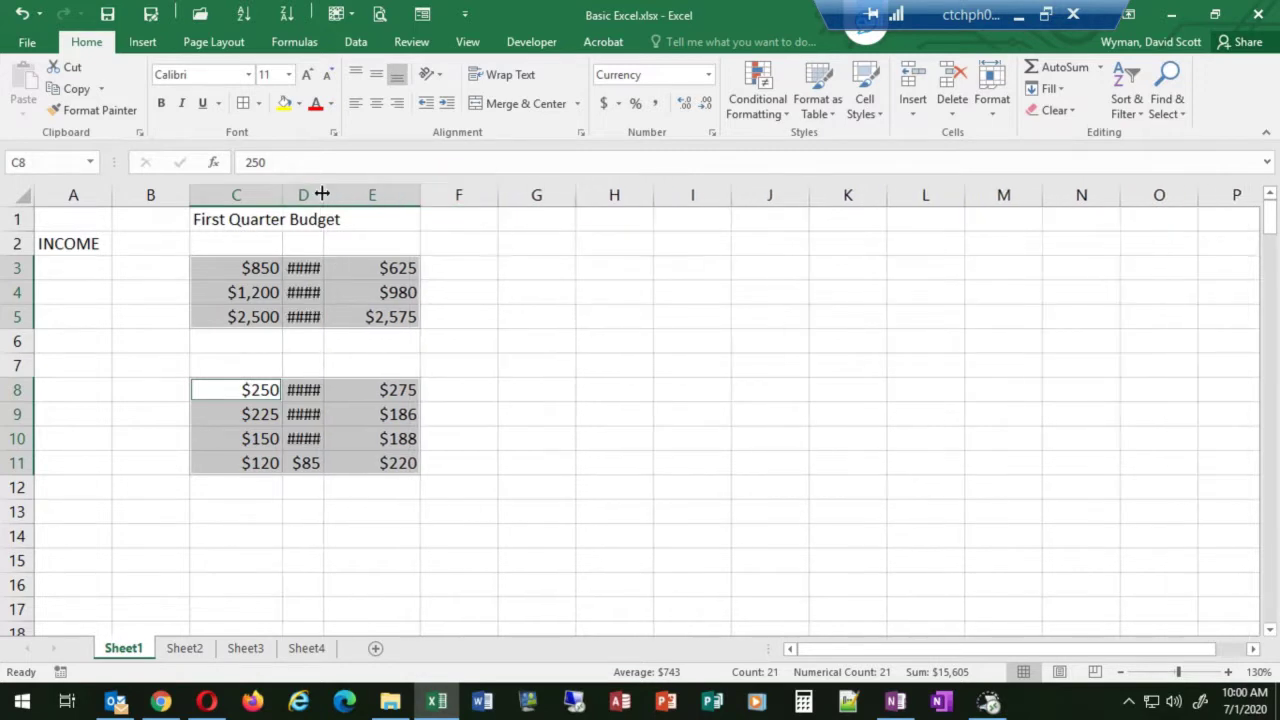
Step: Check the contents of cells D3:D5 and D8:D10 in the narrowed column, and the title's overflow across row 1
{"action": "left_click", "coordinate": [301, 277]}
{"action": "key", "text": "Down"}
{"action": "key", "text": "Down"}
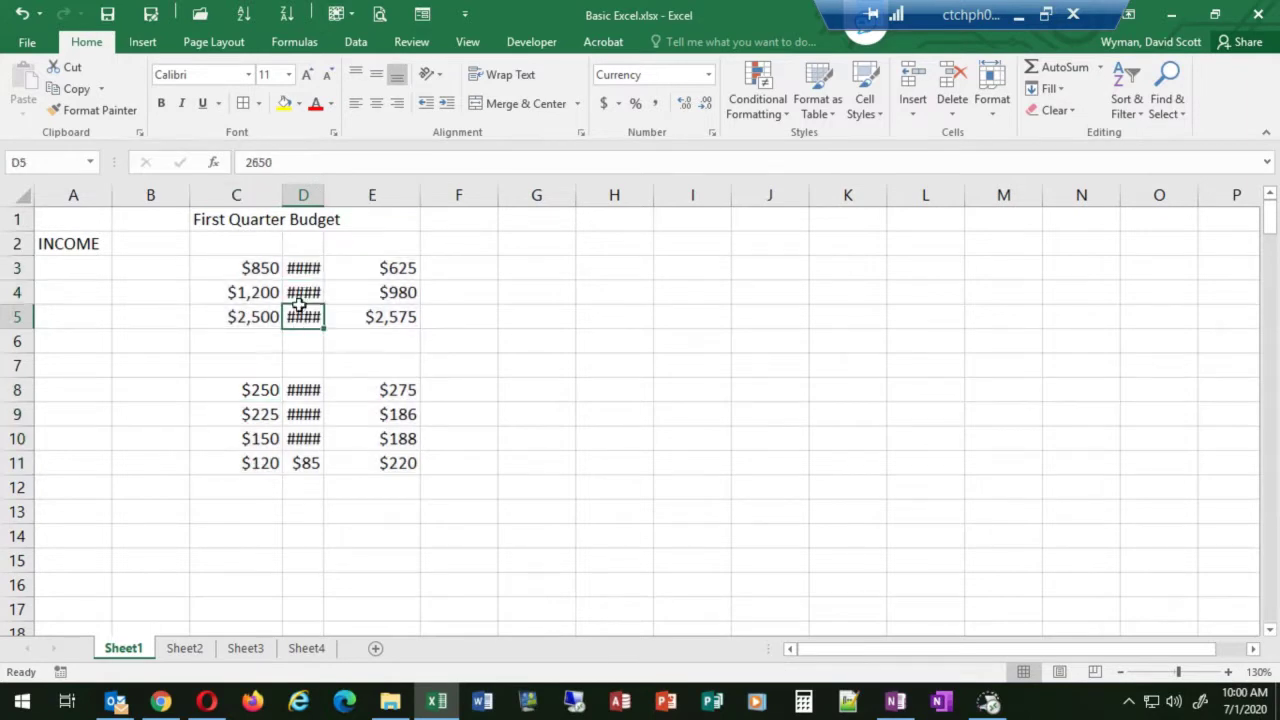
{"action": "left_click_drag", "start_coordinate": [300, 303], "coordinate": [307, 318]}
{"action": "left_click", "coordinate": [311, 306]}
{"action": "left_click", "coordinate": [313, 288]}
{"action": "left_click", "coordinate": [309, 267]}
{"action": "left_click", "coordinate": [314, 383]}
{"action": "left_click", "coordinate": [311, 414]}
{"action": "left_click", "coordinate": [307, 440]}
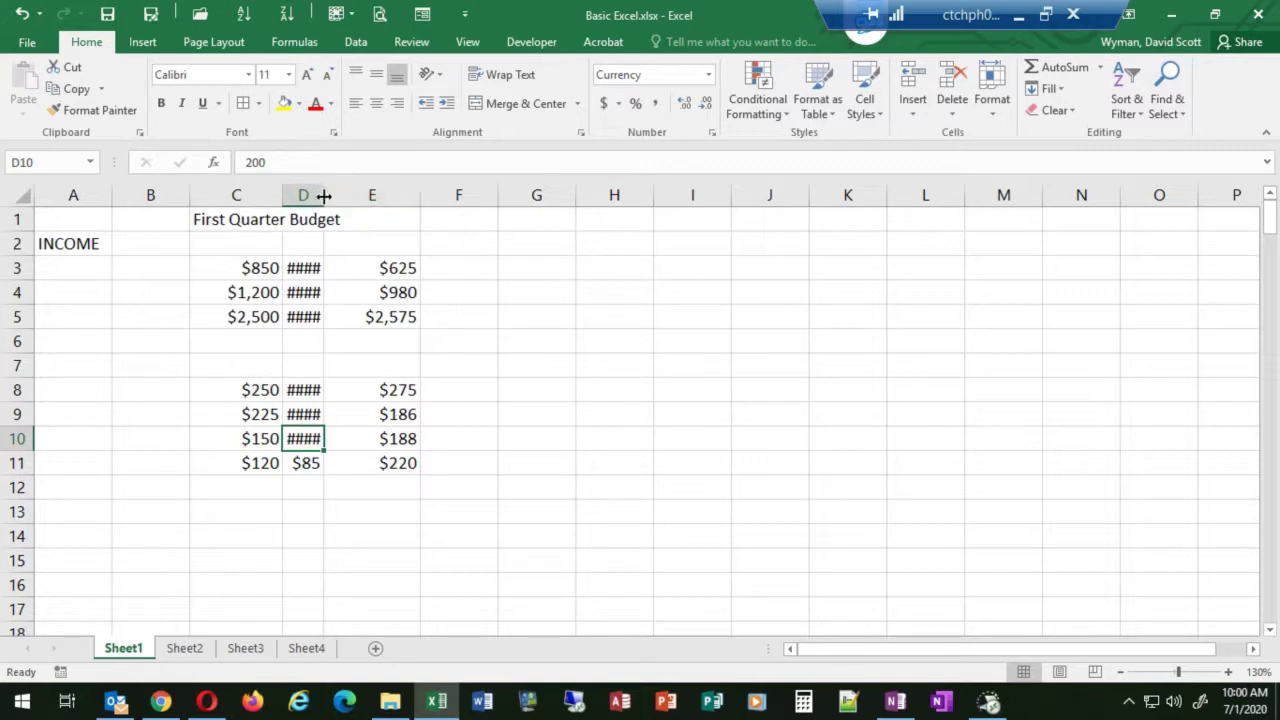
{"action": "left_click_drag", "start_coordinate": [349, 226], "coordinate": [380, 221]}
{"action": "left_click", "coordinate": [300, 217]}
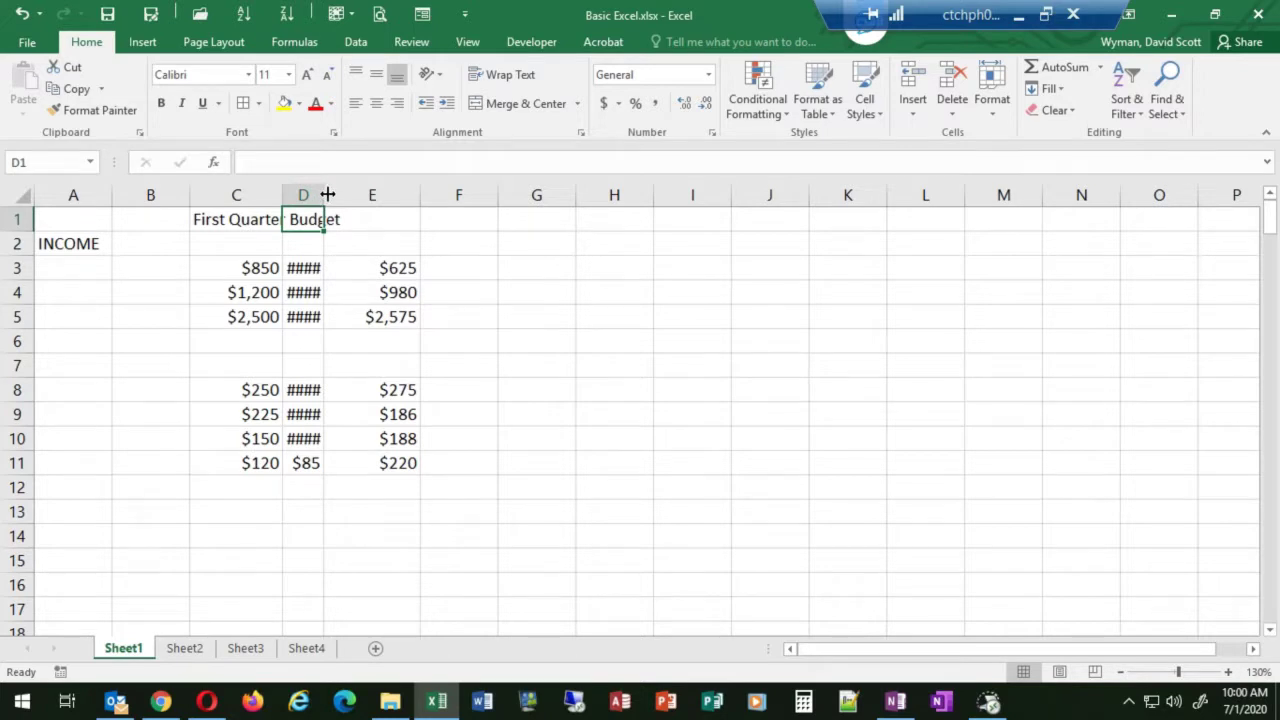
Step: Adjust column D's width by widening it to about 8.57, narrowing it, and widening it until every amount fits
{"action": "left_click_drag", "start_coordinate": [327, 194], "coordinate": [366, 197]}
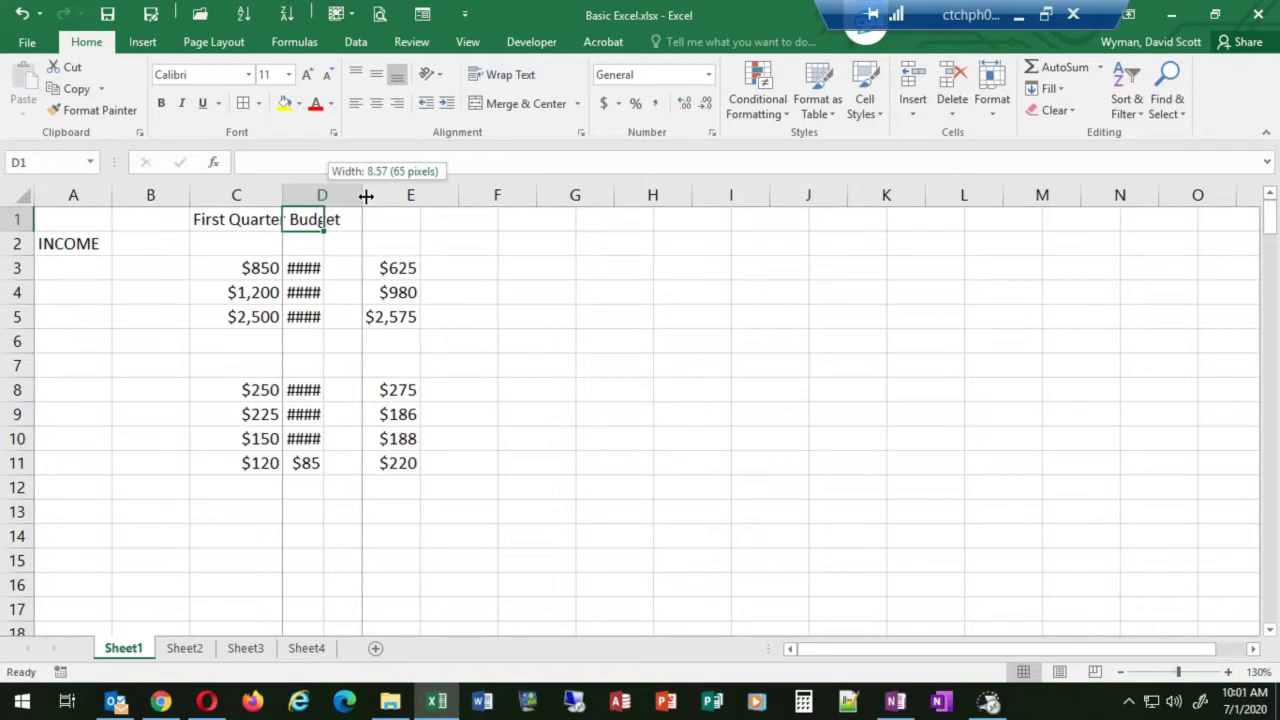
{"action": "left_click_drag", "start_coordinate": [366, 197], "coordinate": [364, 195]}
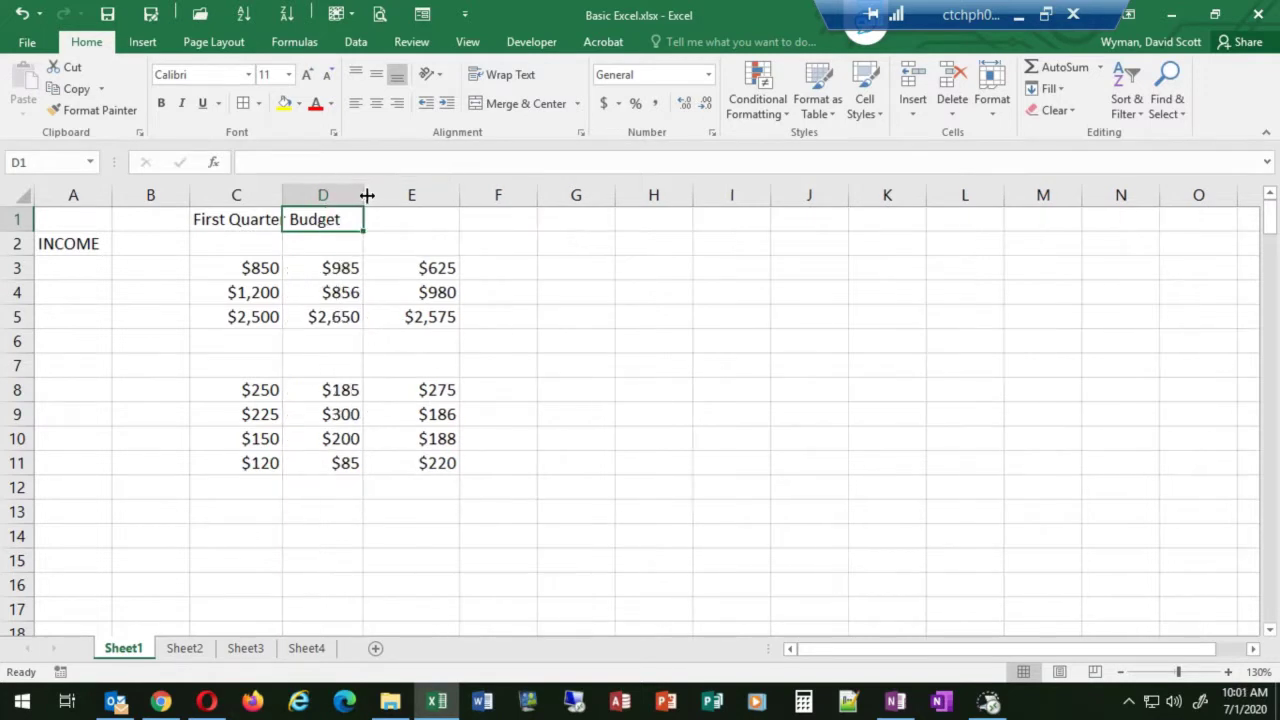
{"action": "left_click_drag", "start_coordinate": [366, 195], "coordinate": [347, 195]}
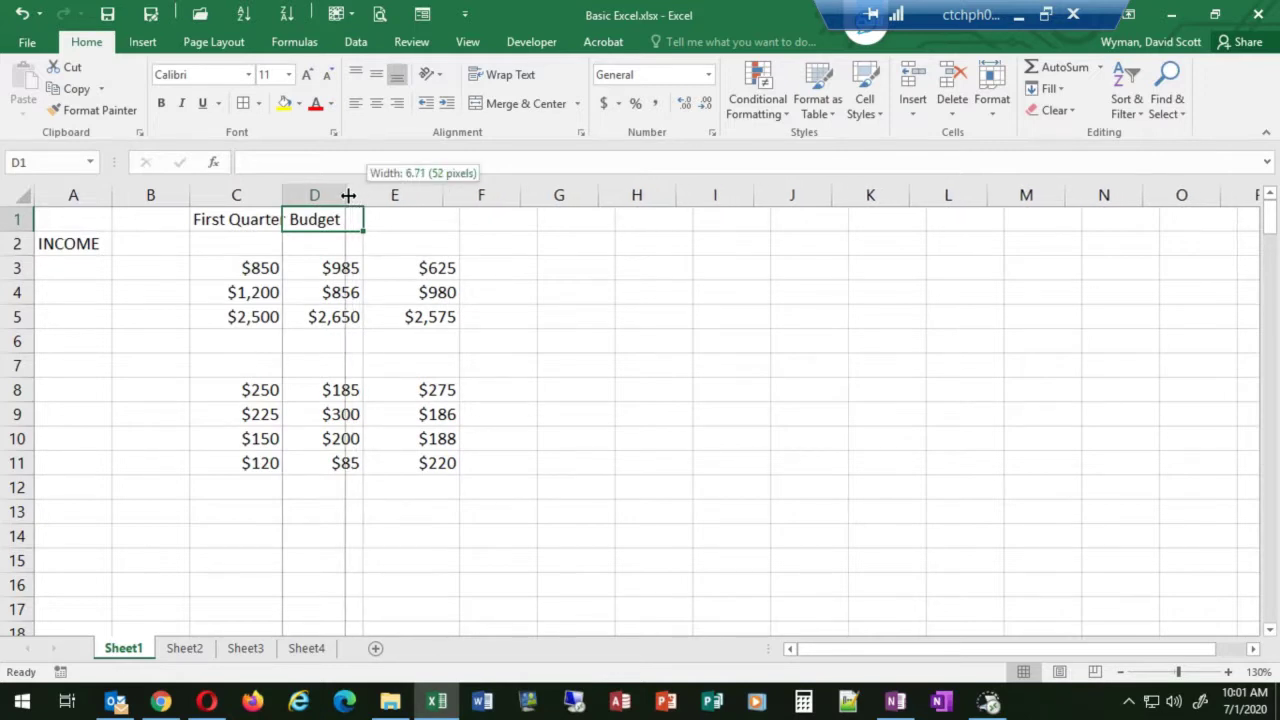
{"action": "left_click_drag", "start_coordinate": [348, 195], "coordinate": [337, 195]}
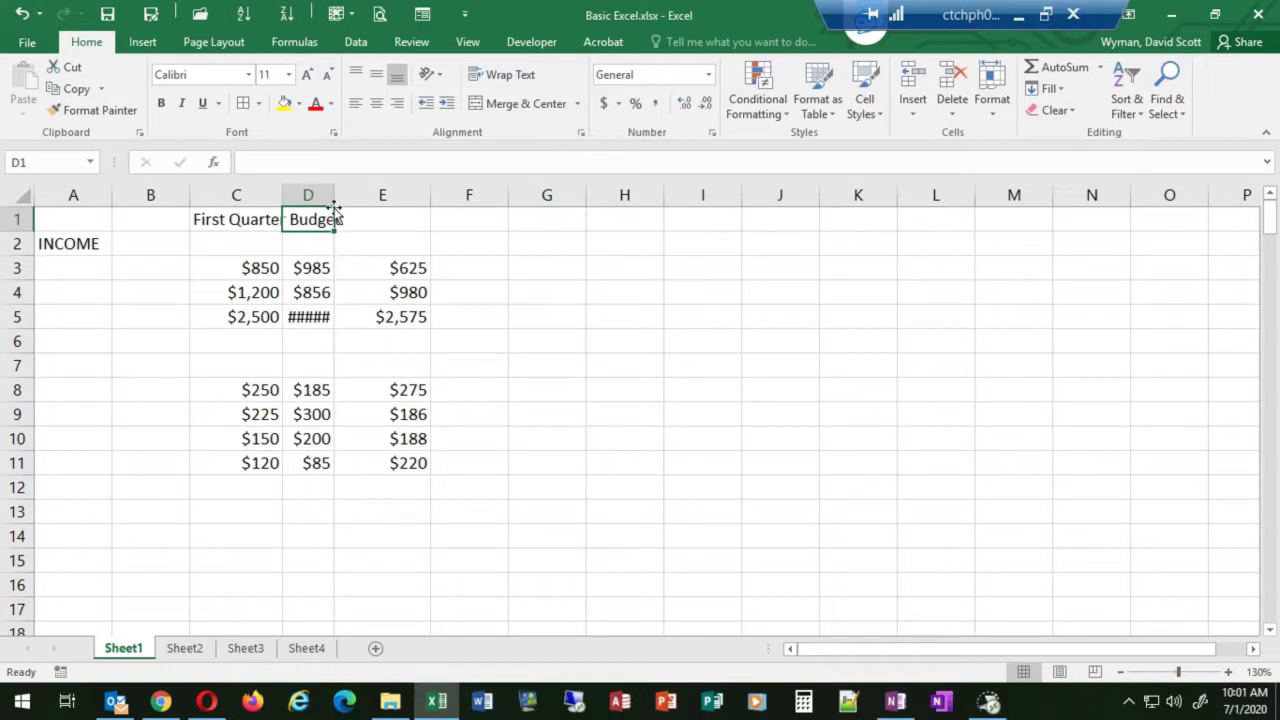
{"action": "left_click_drag", "start_coordinate": [336, 192], "coordinate": [343, 194]}
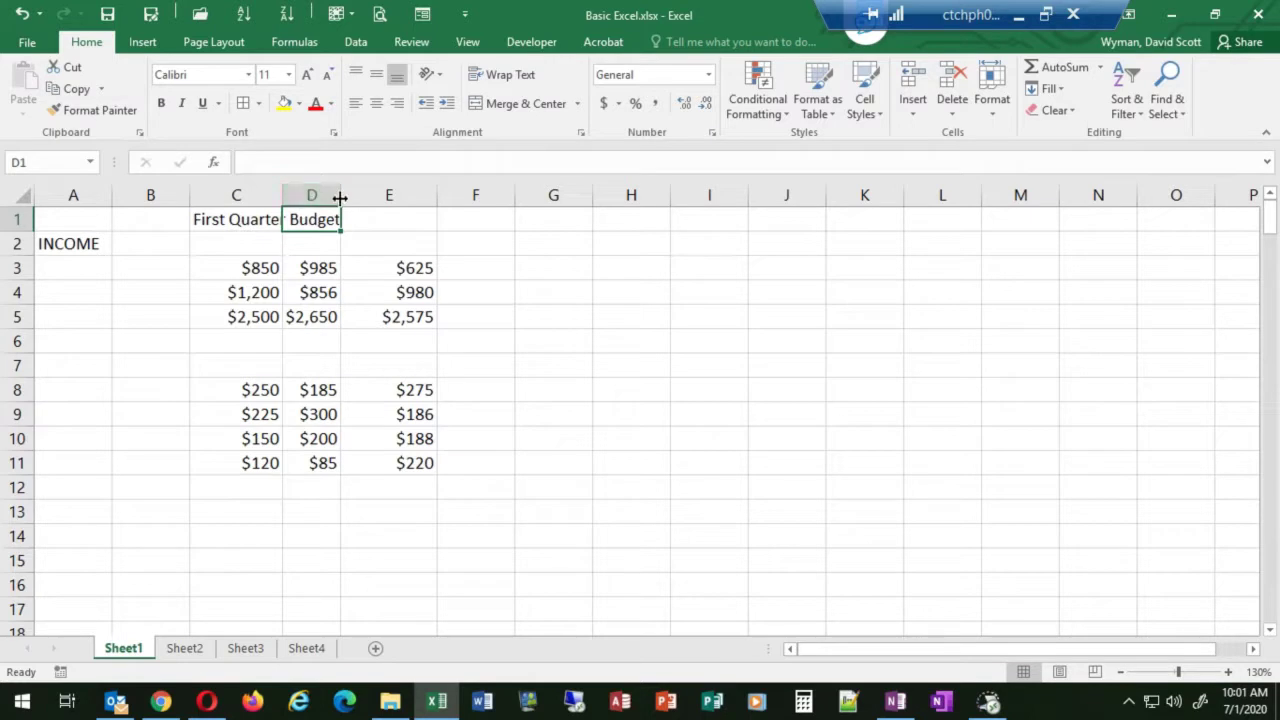
{"action": "mouse_move", "coordinate": [340, 197]}
{"action": "left_mouse_down"}
{"action": "mouse_move", "coordinate": [380, 197]}
{"action": "mouse_move", "coordinate": [359, 197]}
{"action": "left_mouse_up"}
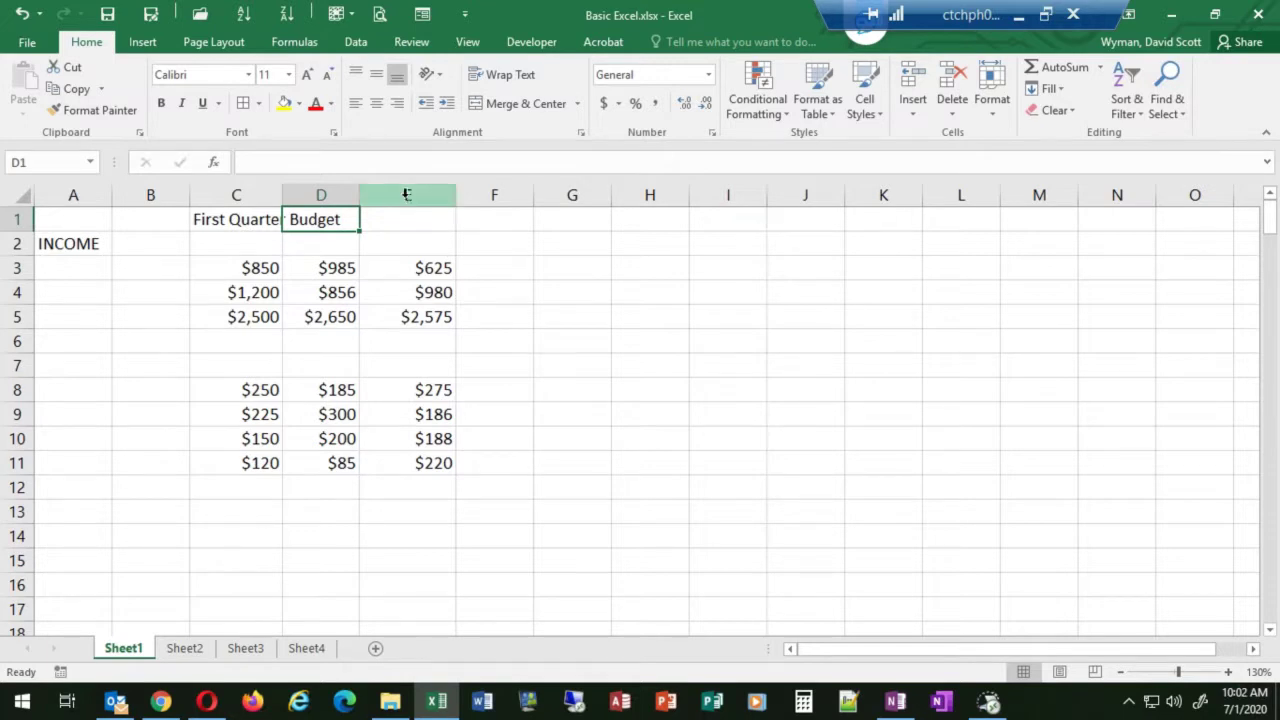
Step: Set the width of column E to 6.25 and select cell E5 to check the fit
{"action": "right_click", "coordinate": [406, 194]}
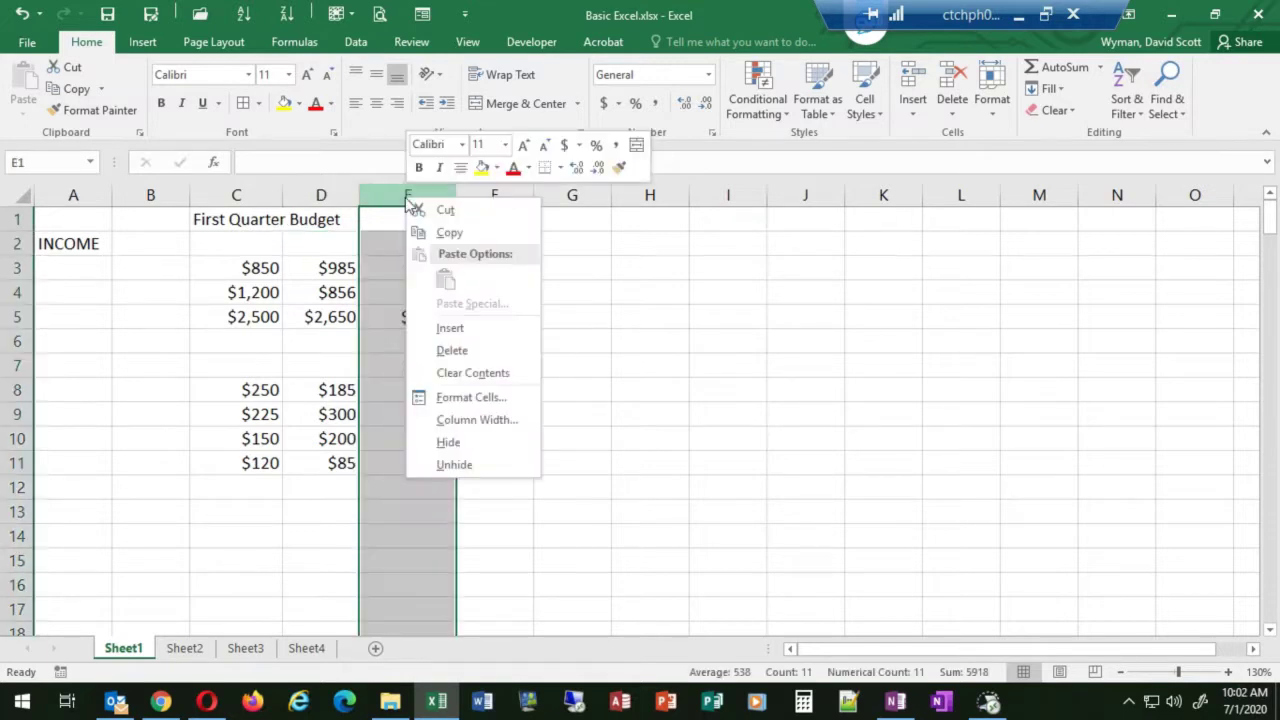
{"action": "left_click", "coordinate": [478, 420]}
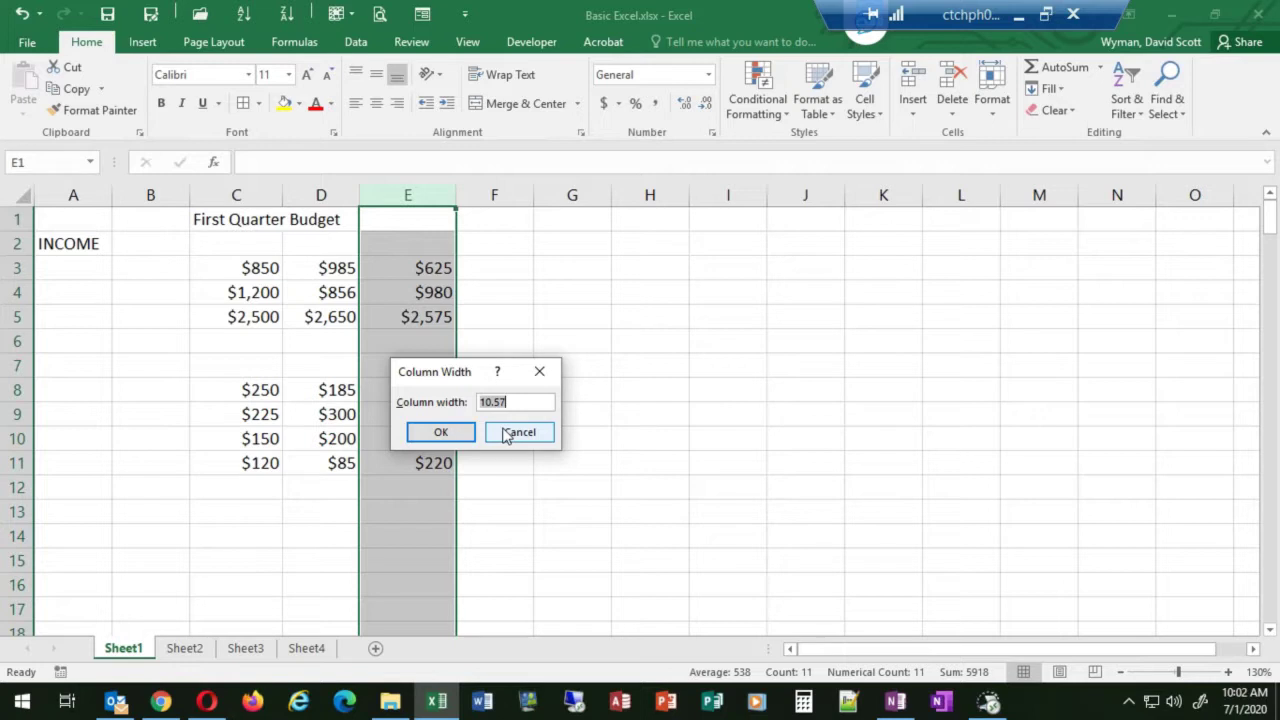
{"action": "type", "text": "6.25"}
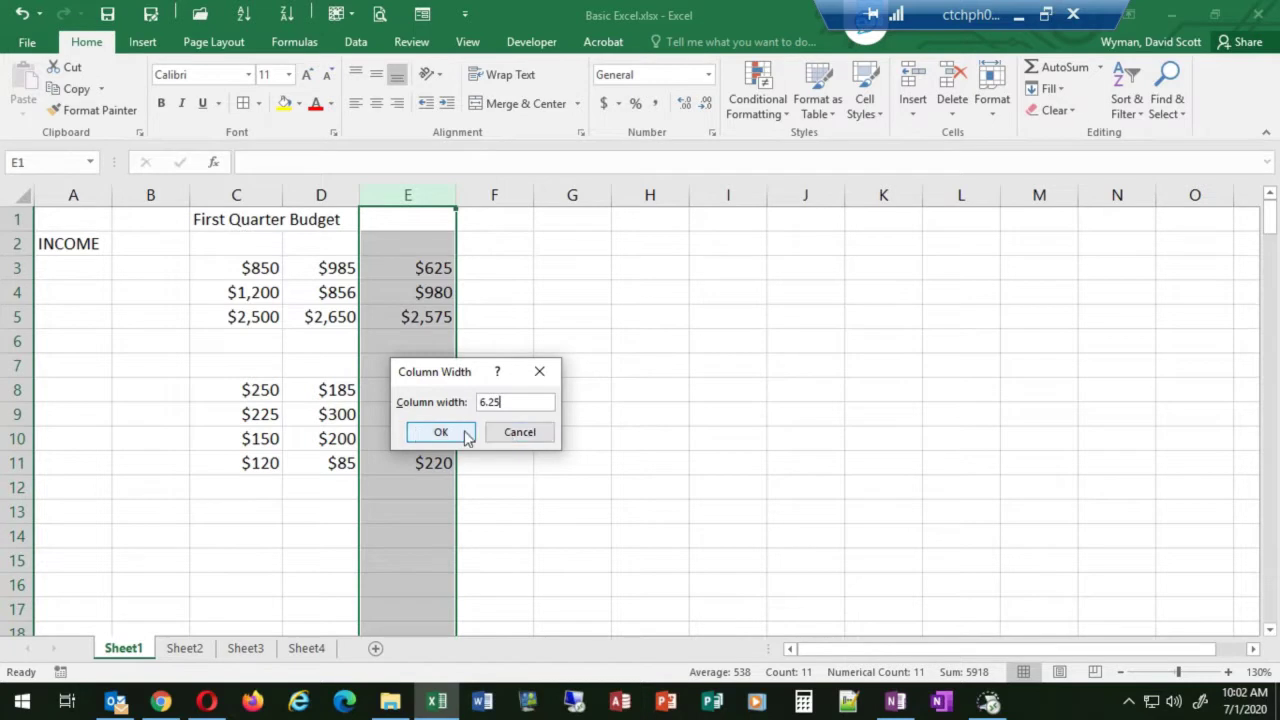
{"action": "left_click", "coordinate": [468, 435]}
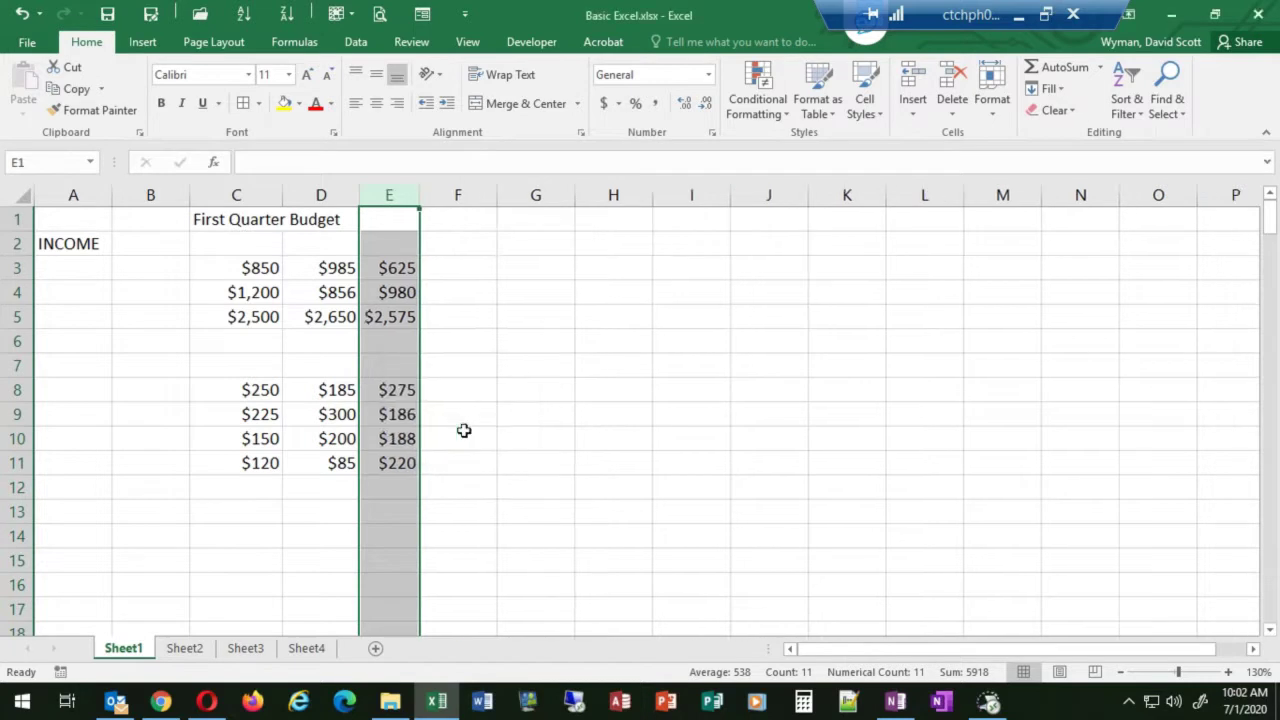
{"action": "left_click", "coordinate": [385, 318]}
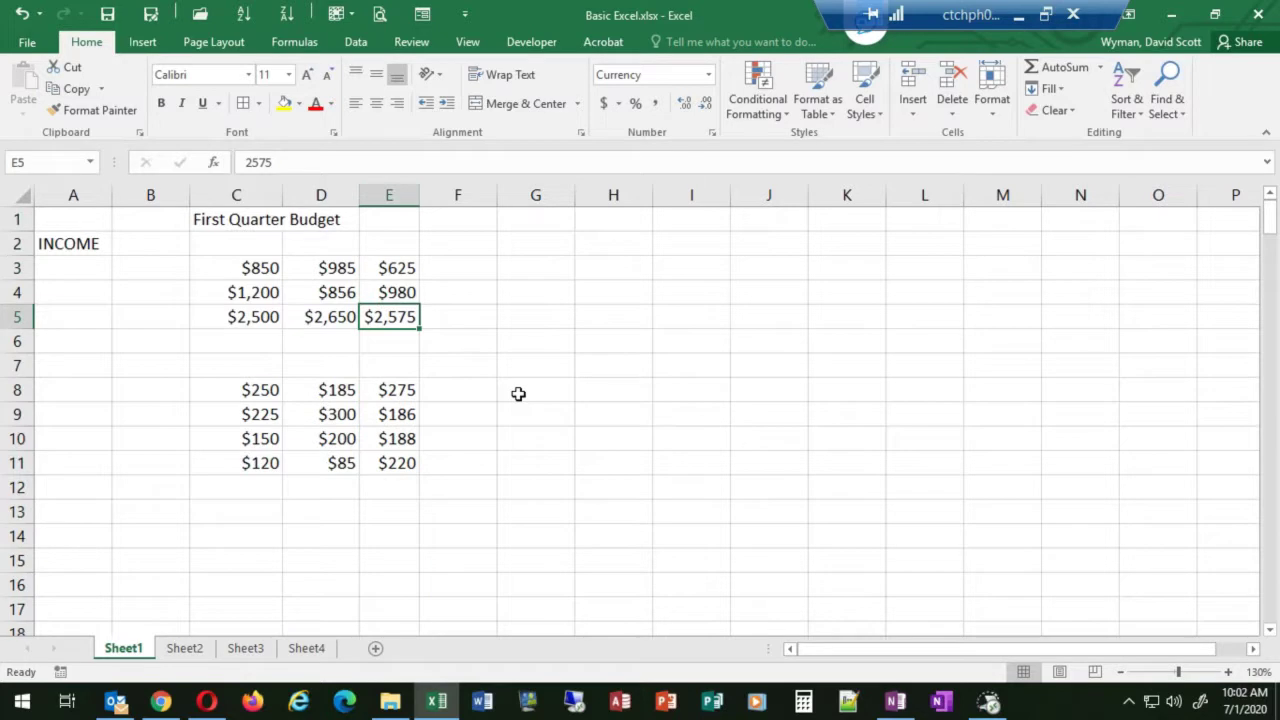
Step: Set the width of column E to 6 and select cell E5 to check how its amount fits
{"action": "right_click", "coordinate": [388, 193]}
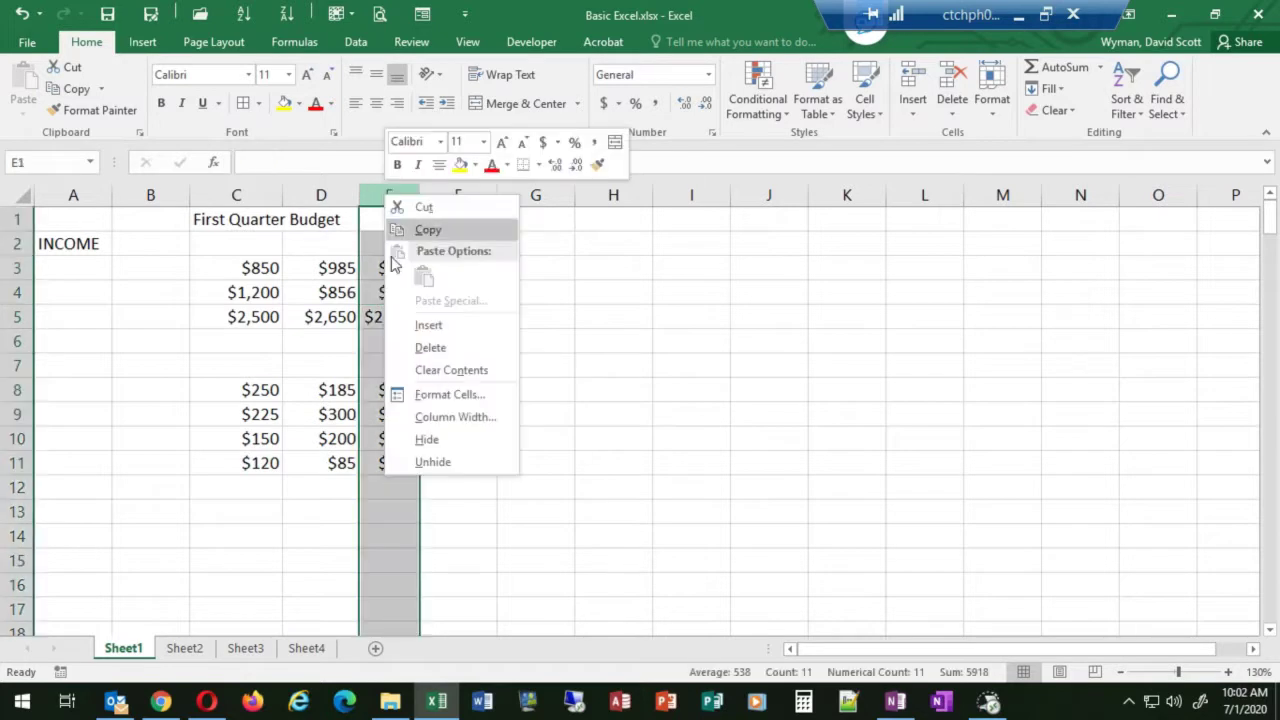
{"action": "left_click", "coordinate": [456, 416]}
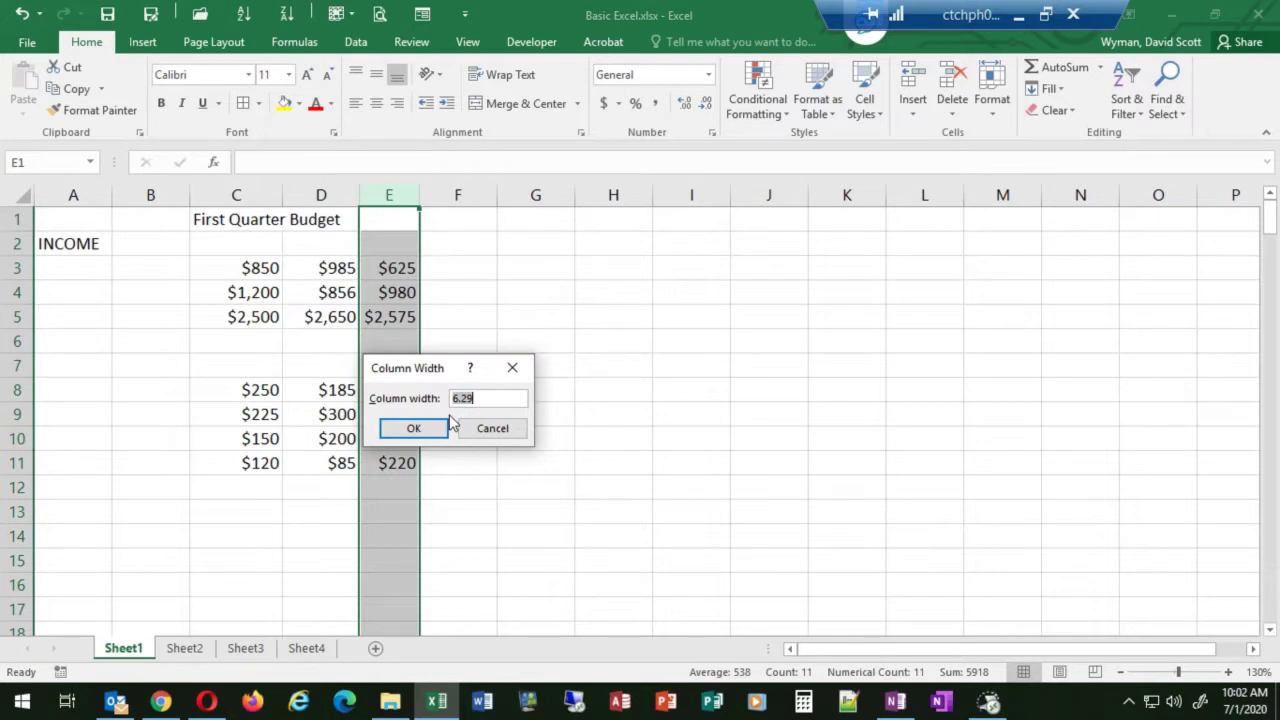
{"action": "type", "text": "6"}
{"action": "key", "text": "Return"}
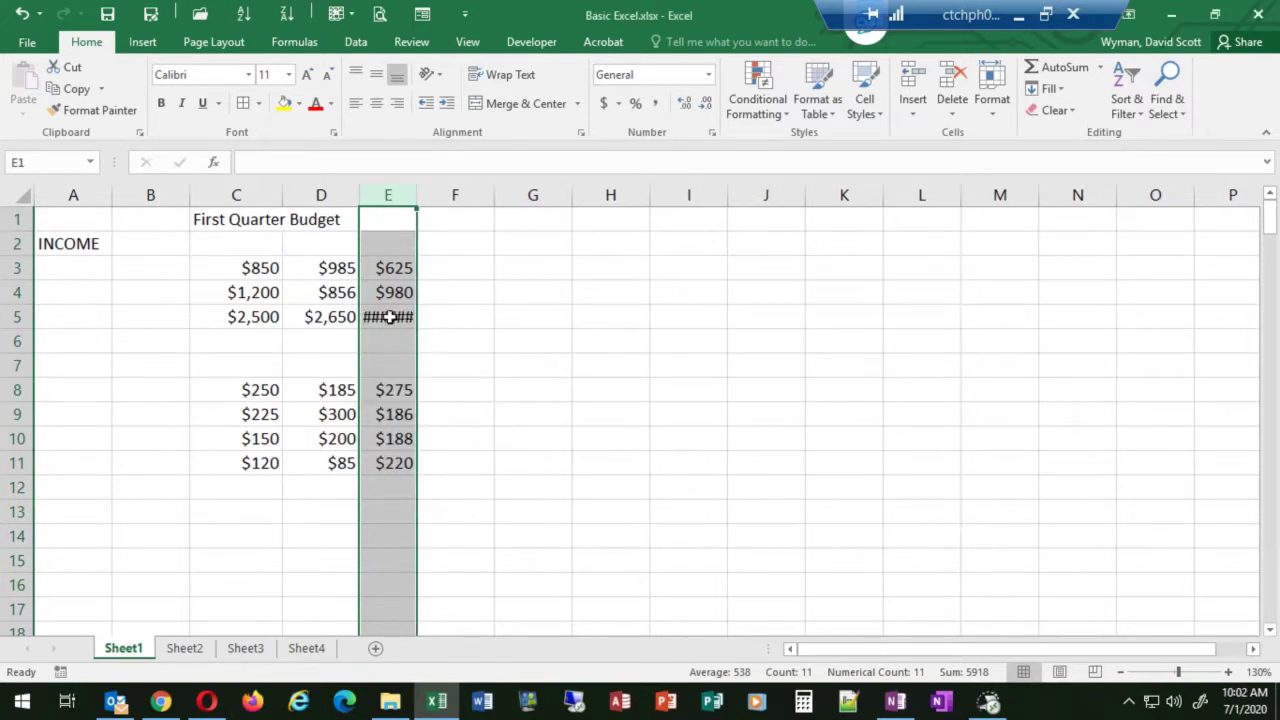
{"action": "left_click", "coordinate": [388, 317]}
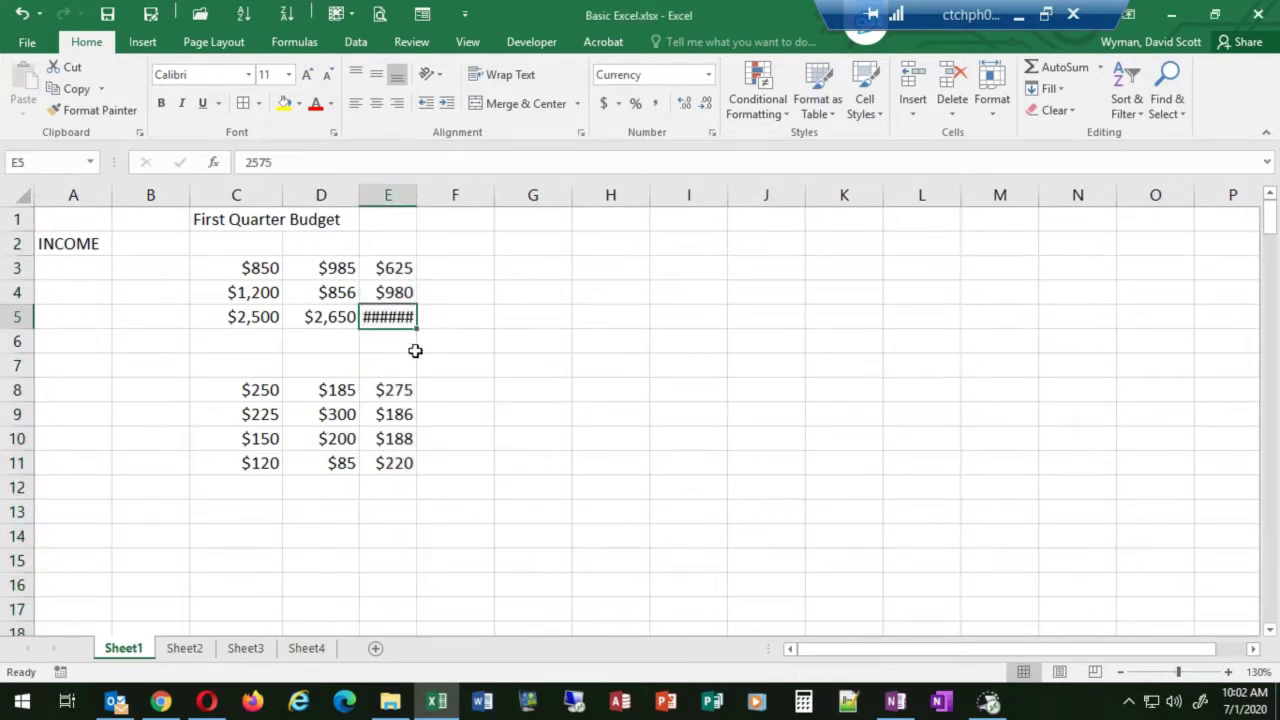
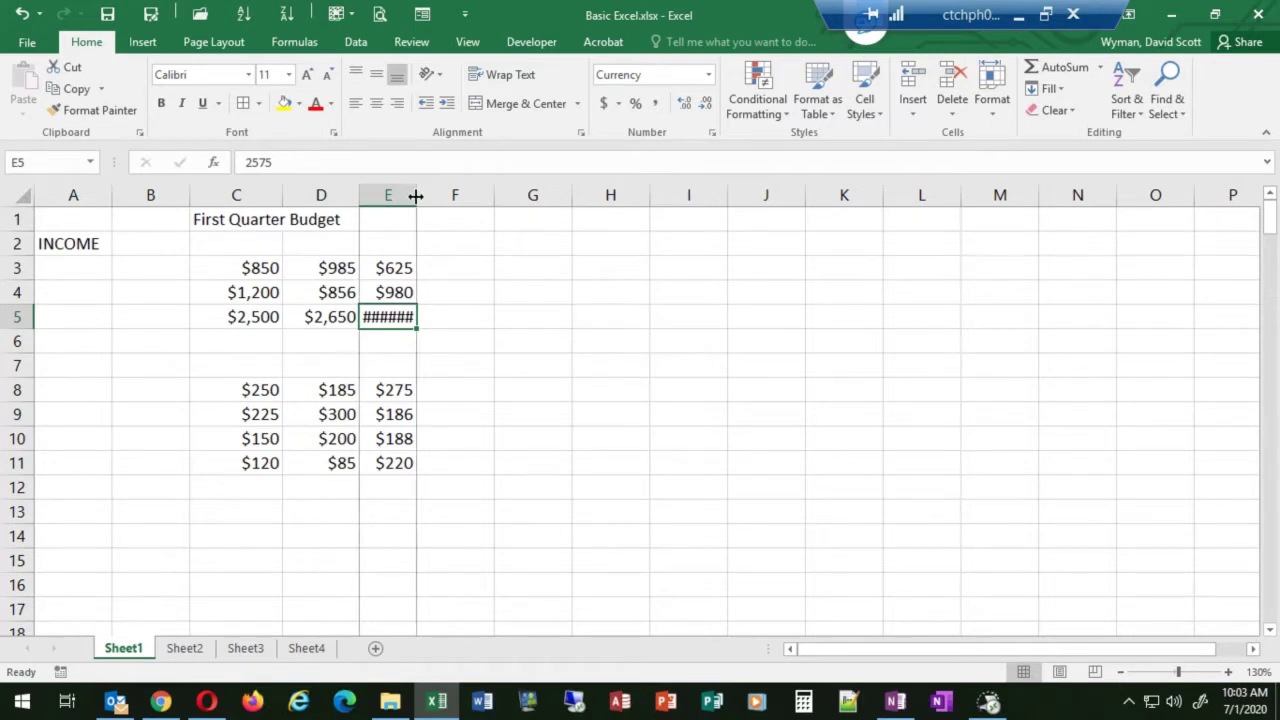
Step: AutoFit the widths of columns E, D and C, and compare the amounts in C3:C11 with the title in C1
{"action": "double_click", "coordinate": [416, 196]}
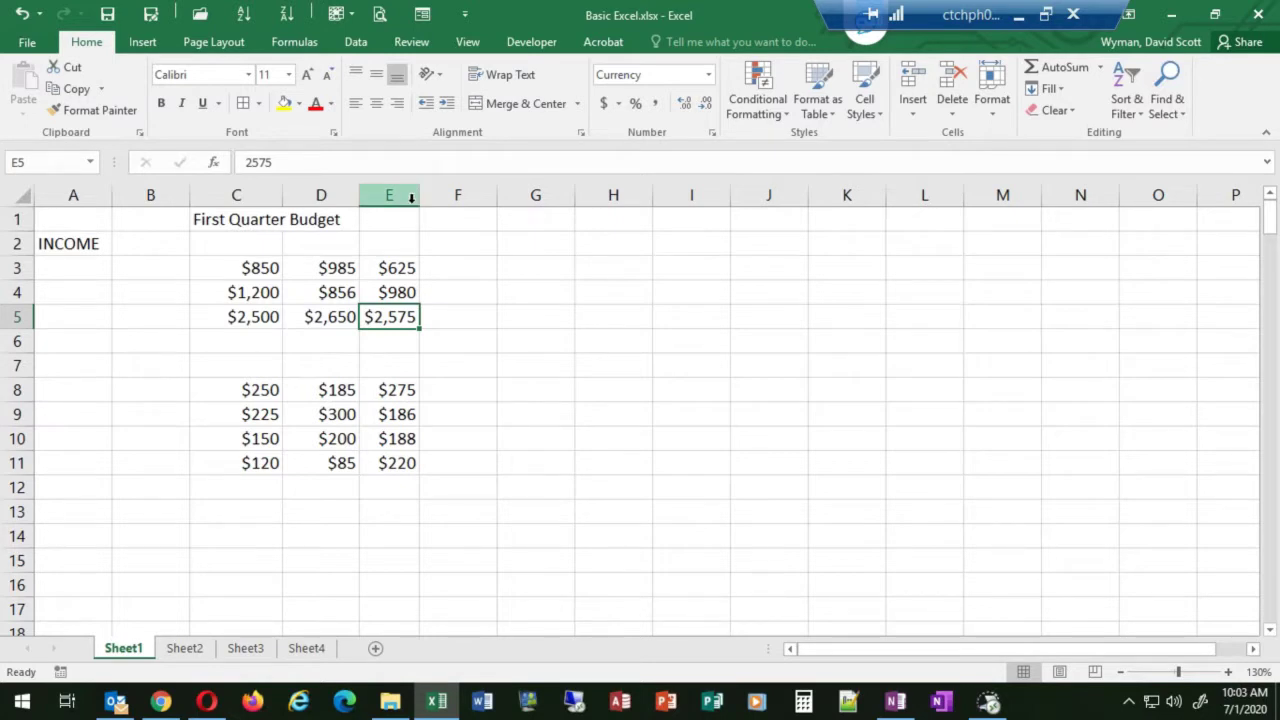
{"action": "double_click", "coordinate": [357, 199]}
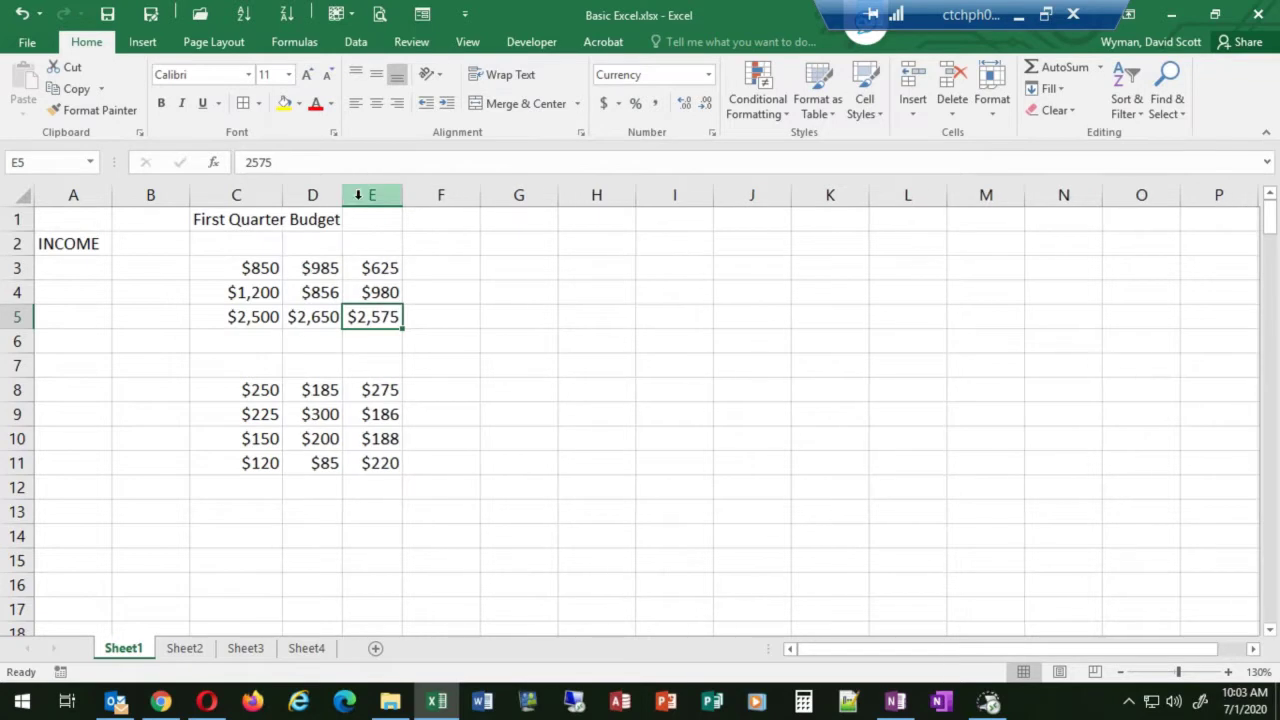
{"action": "double_click", "coordinate": [285, 204]}
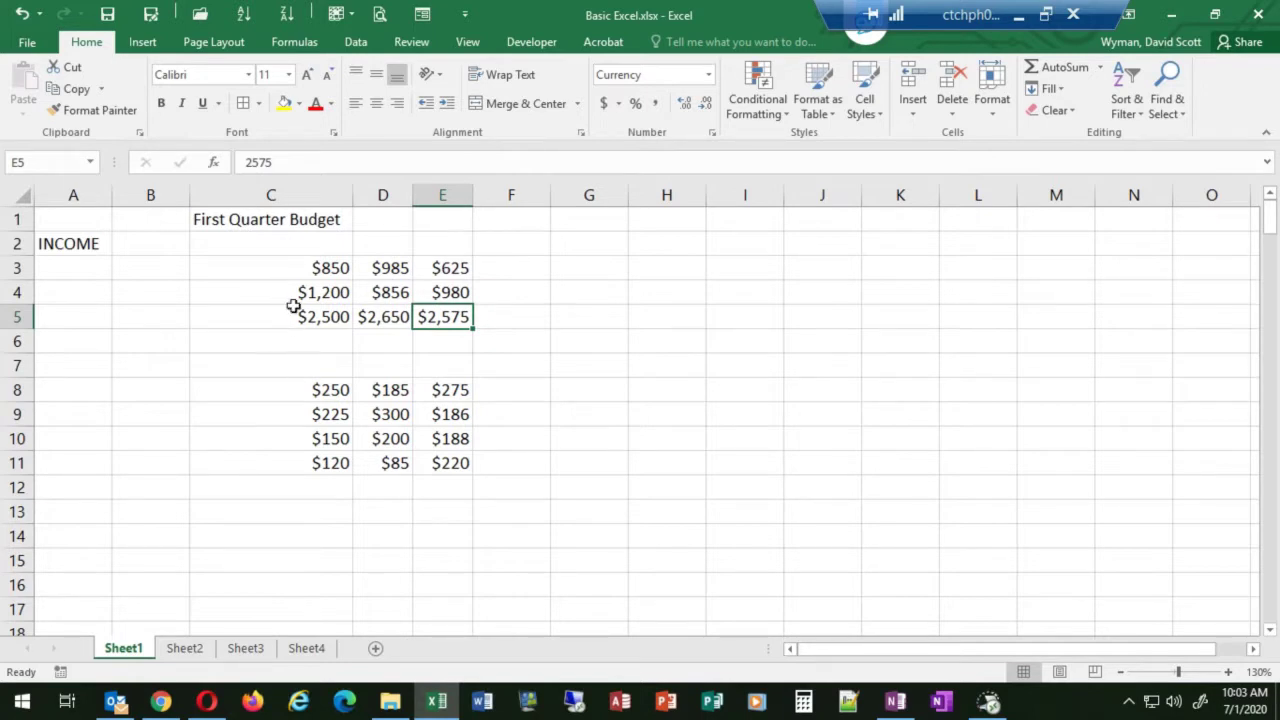
{"action": "left_click_drag", "start_coordinate": [309, 274], "coordinate": [305, 470]}
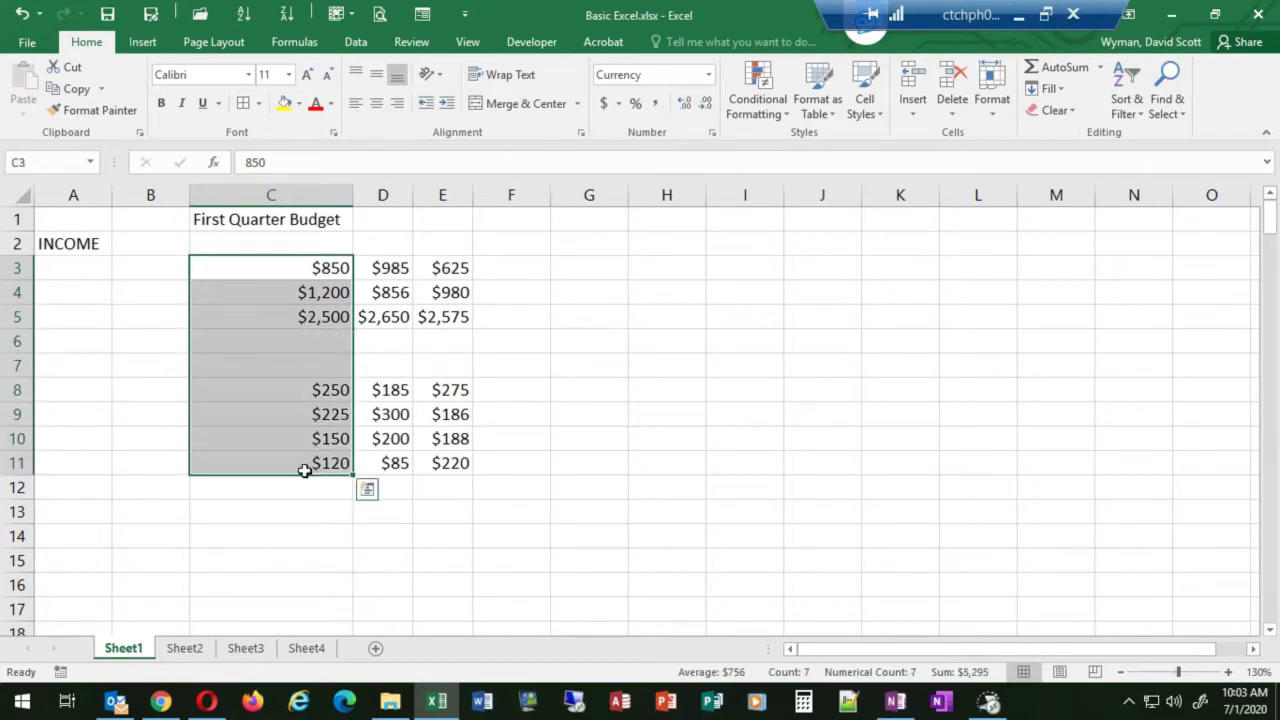
{"action": "left_click", "coordinate": [240, 221]}
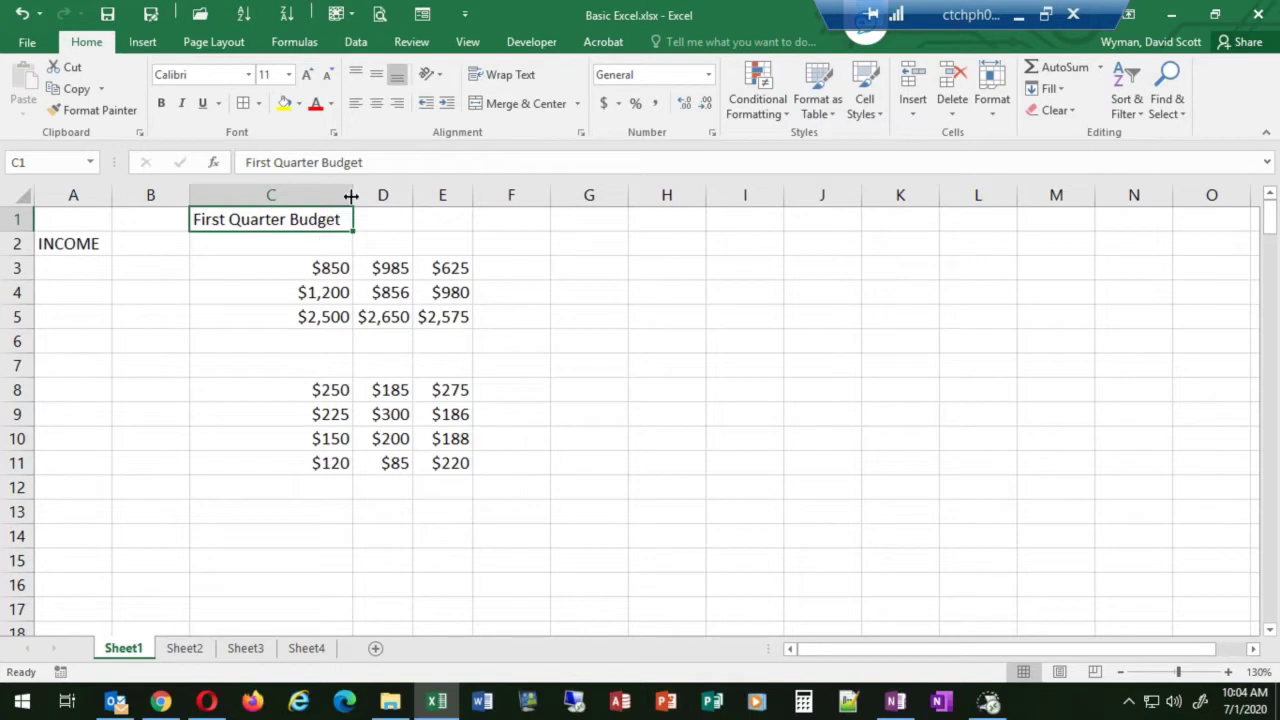
Step: Set column C's width to about 6, just wide enough for its amounts, and deselect the column
{"action": "left_click", "coordinate": [306, 199]}
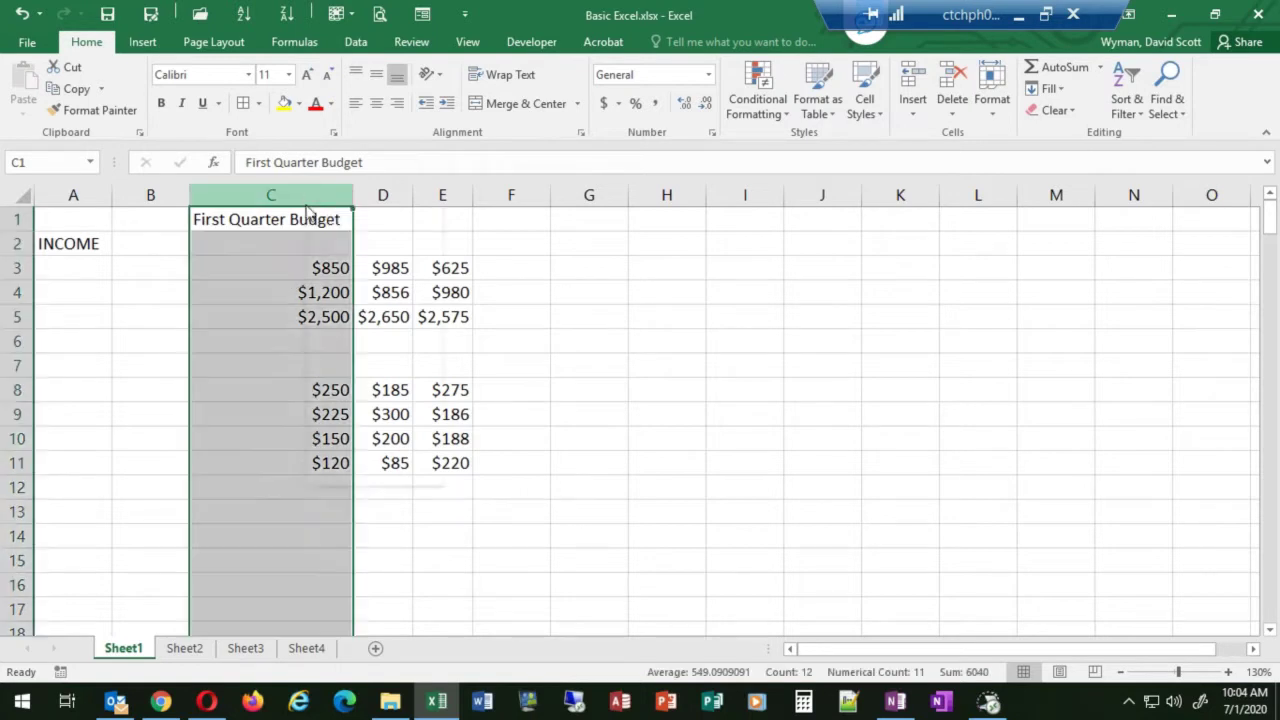
{"action": "right_click", "coordinate": [307, 206]}
{"action": "left_click", "coordinate": [341, 428]}
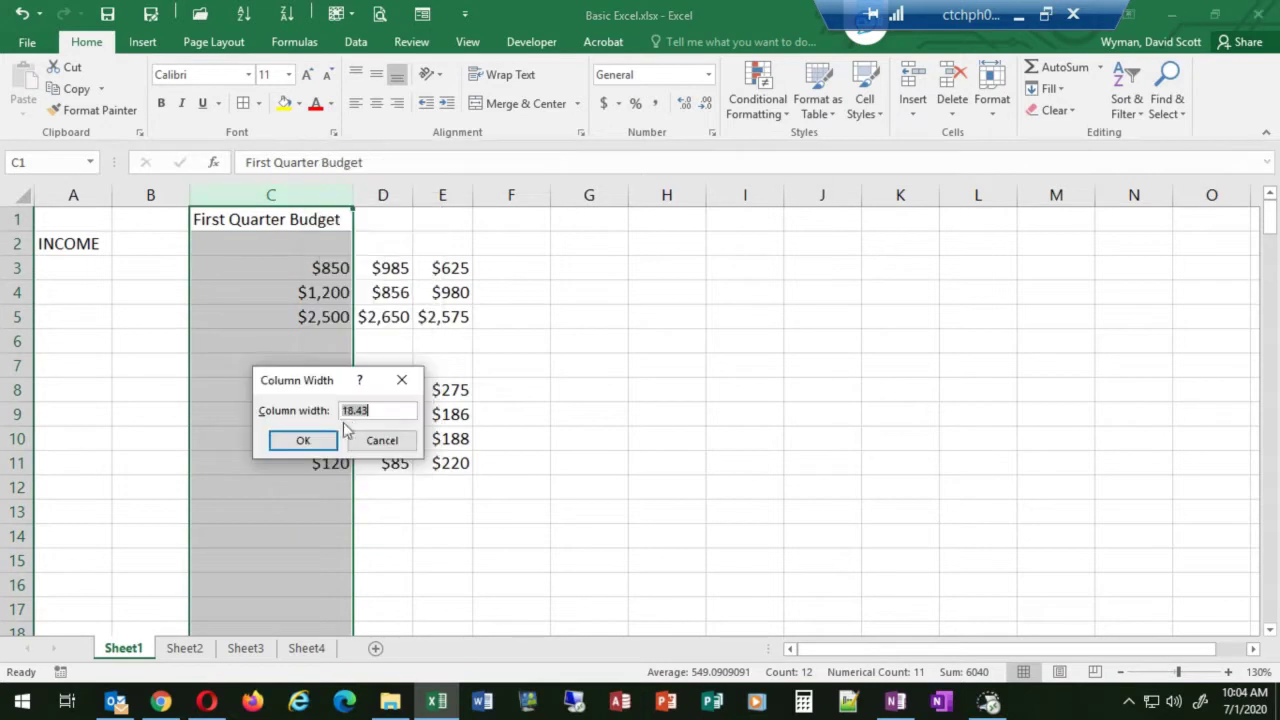
{"action": "type", "text": "6"}
{"action": "key", "text": "Return"}
{"action": "left_click", "coordinate": [492, 359]}
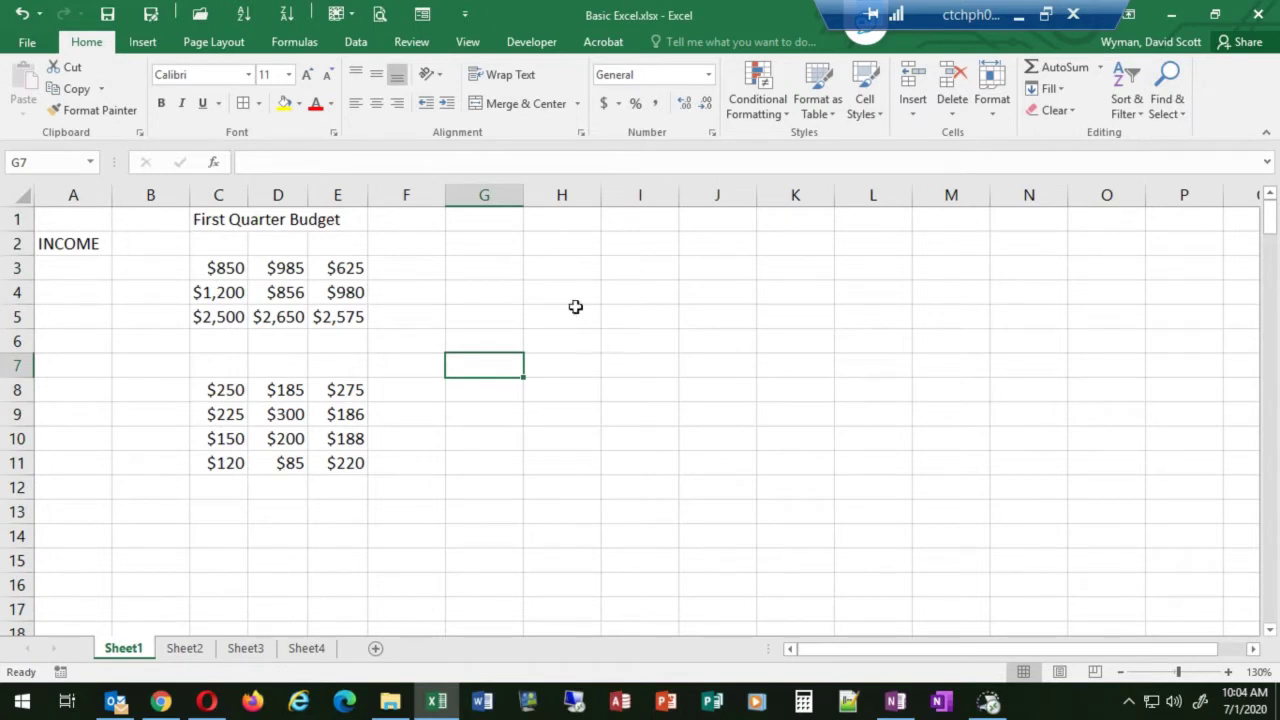
Step: Select columns J through M together and set their width to 5.25
{"action": "left_click_drag", "start_coordinate": [719, 193], "coordinate": [943, 181]}
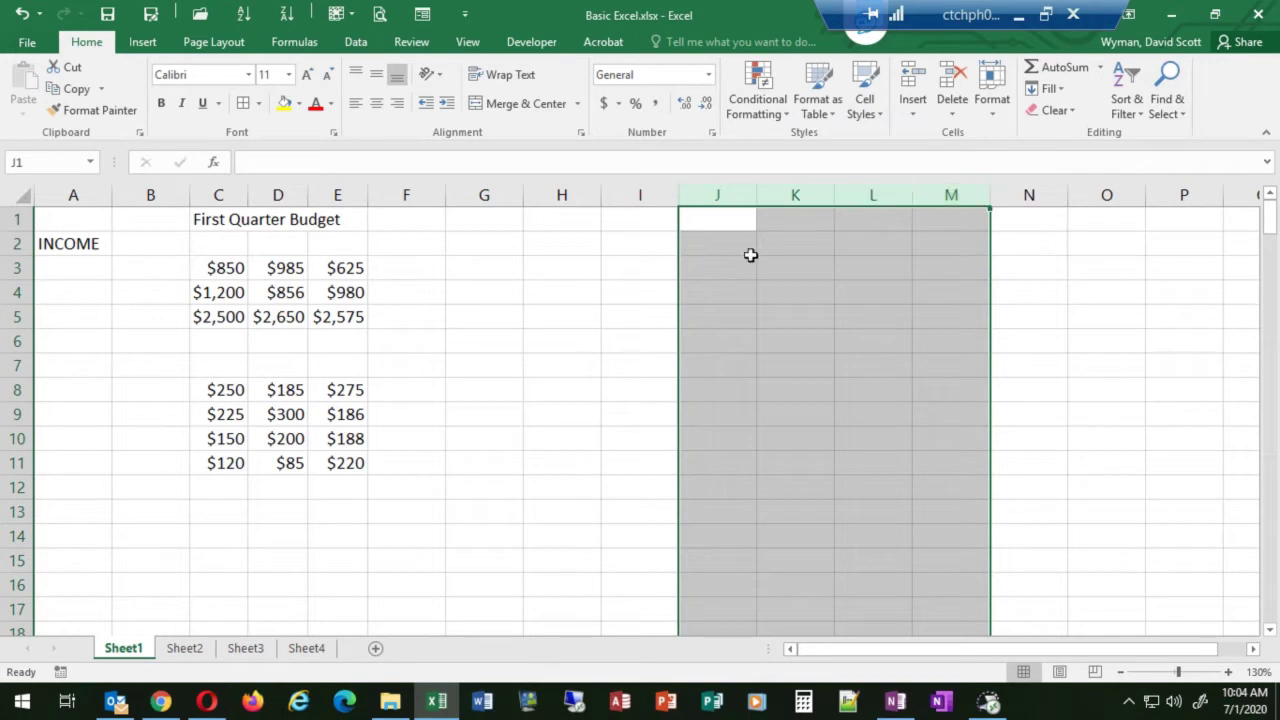
{"action": "left_click", "coordinate": [704, 197]}
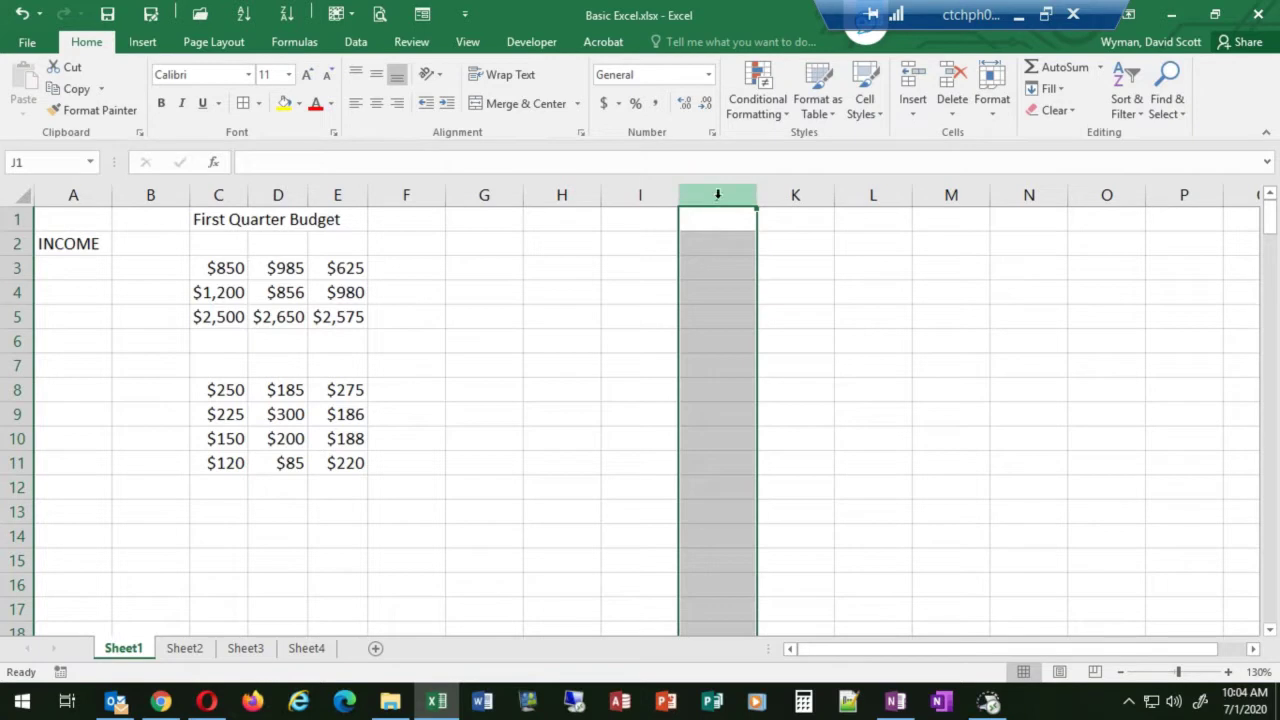
{"action": "left_click_drag", "start_coordinate": [718, 193], "coordinate": [952, 190]}
{"action": "right_click", "coordinate": [952, 190]}
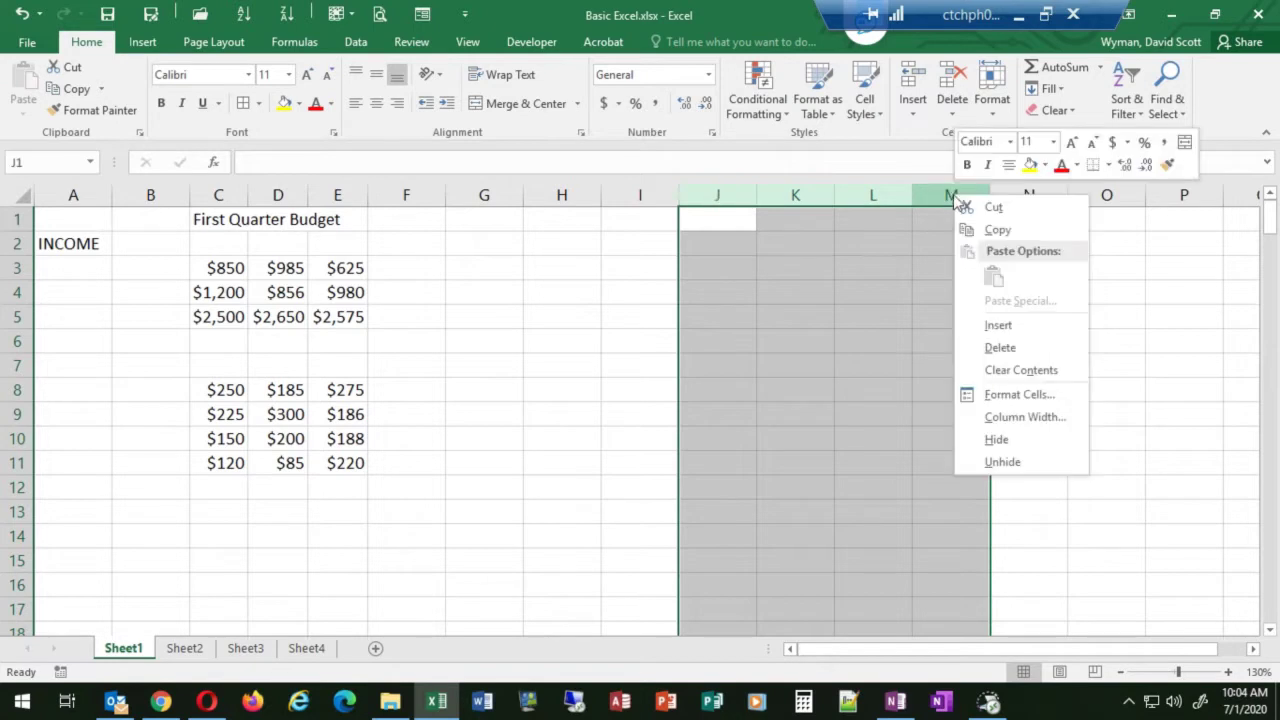
{"action": "left_click", "coordinate": [1012, 420]}
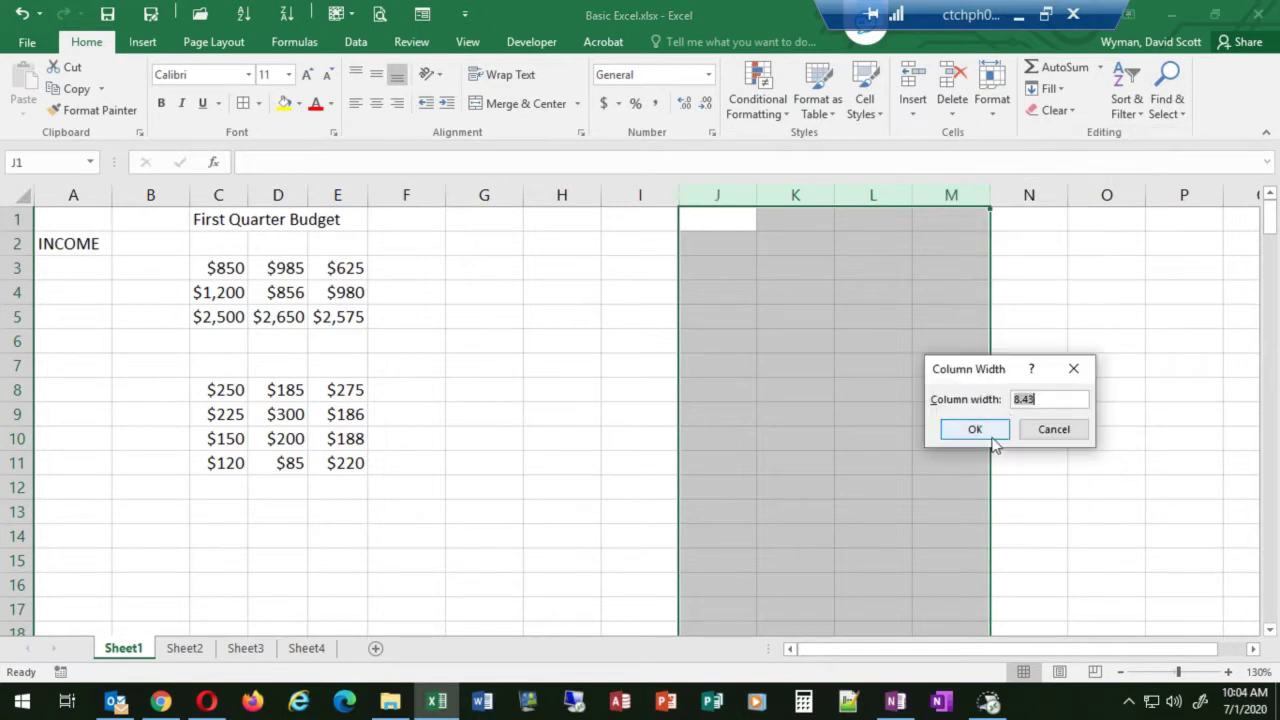
{"action": "type", "text": "5.25"}
{"action": "left_click", "coordinate": [975, 430]}
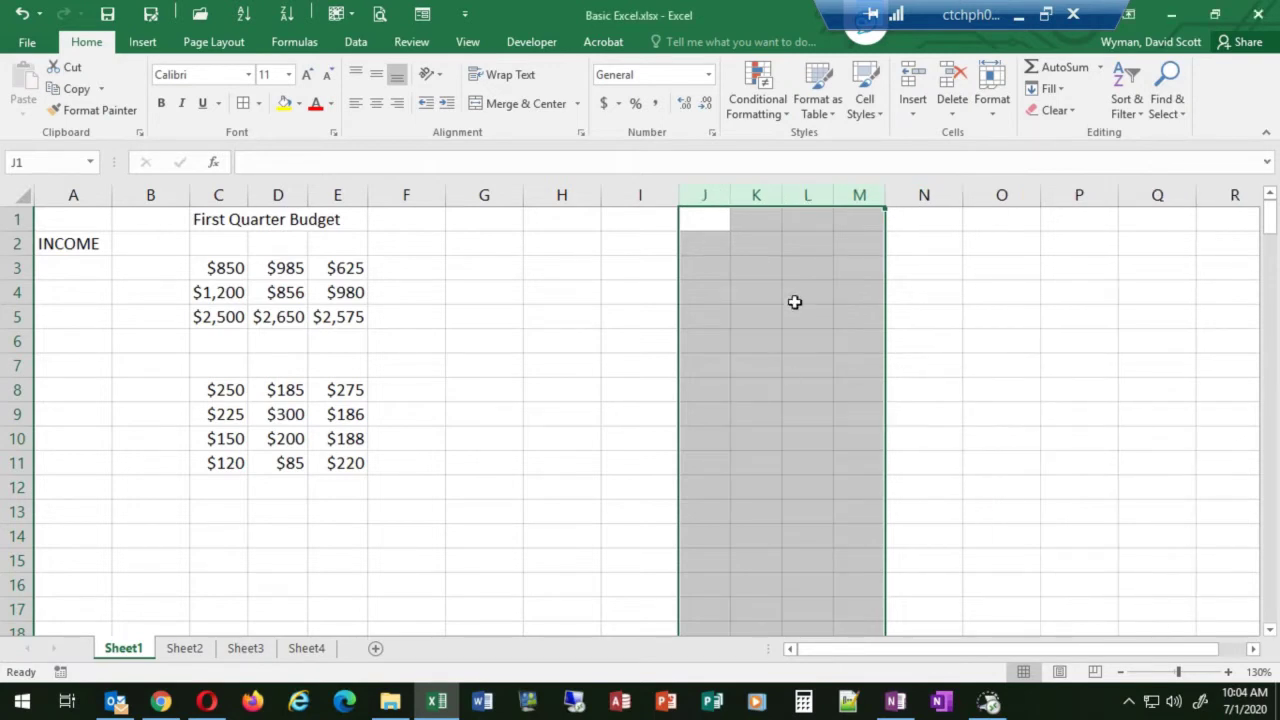
Step: Set the width of the selected columns J through M to 12 and select cell I6
{"action": "right_click", "coordinate": [804, 194]}
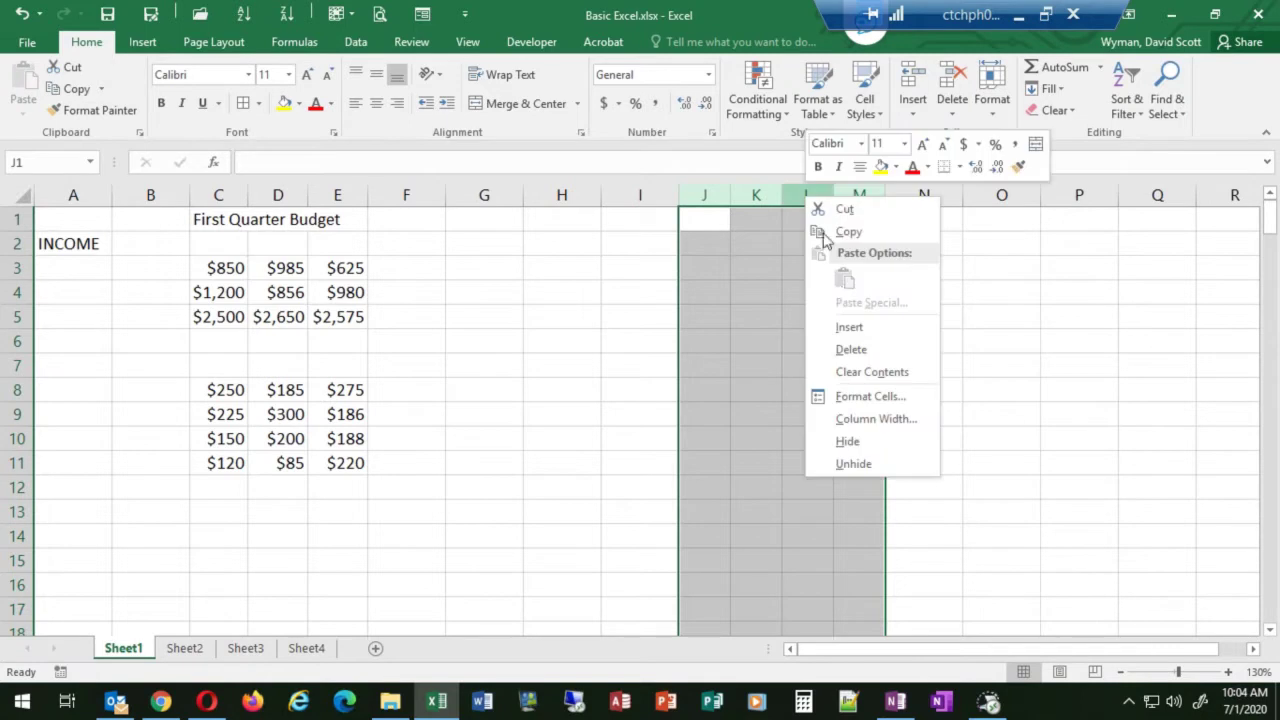
{"action": "left_click", "coordinate": [868, 420]}
{"action": "type", "text": "2"}
{"action": "key", "text": "Return"}
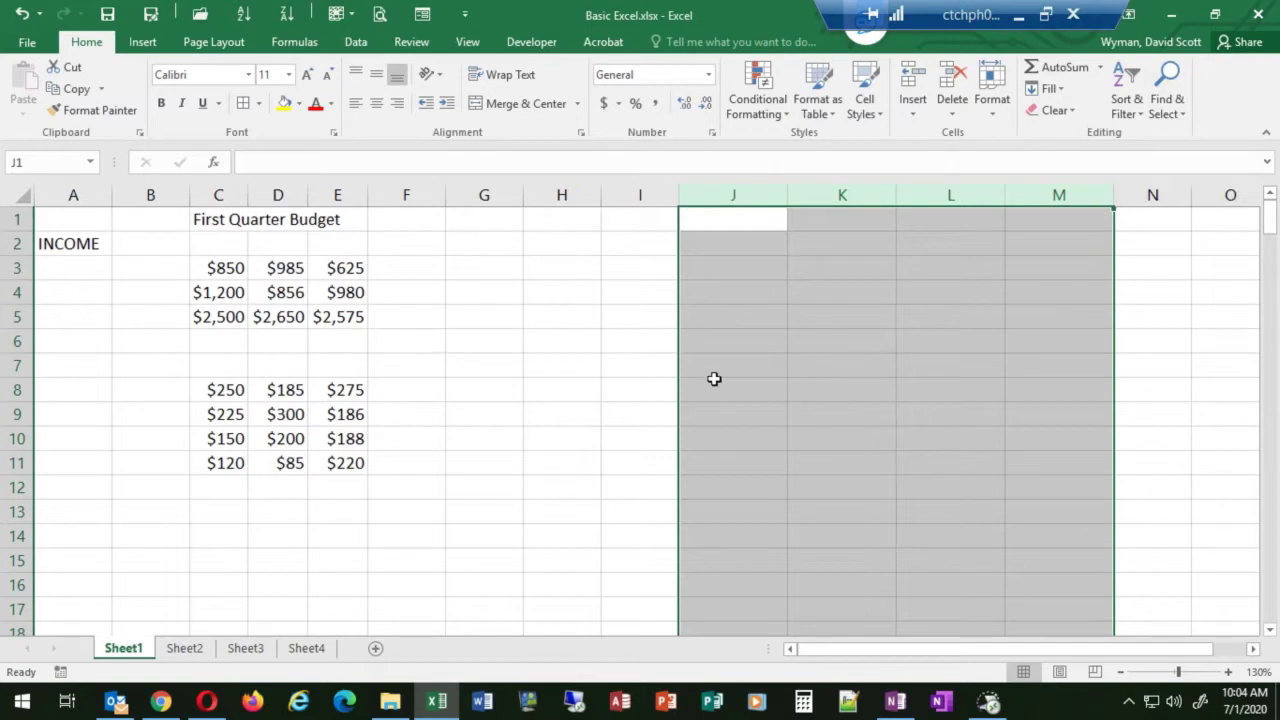
{"action": "left_click", "coordinate": [638, 345]}
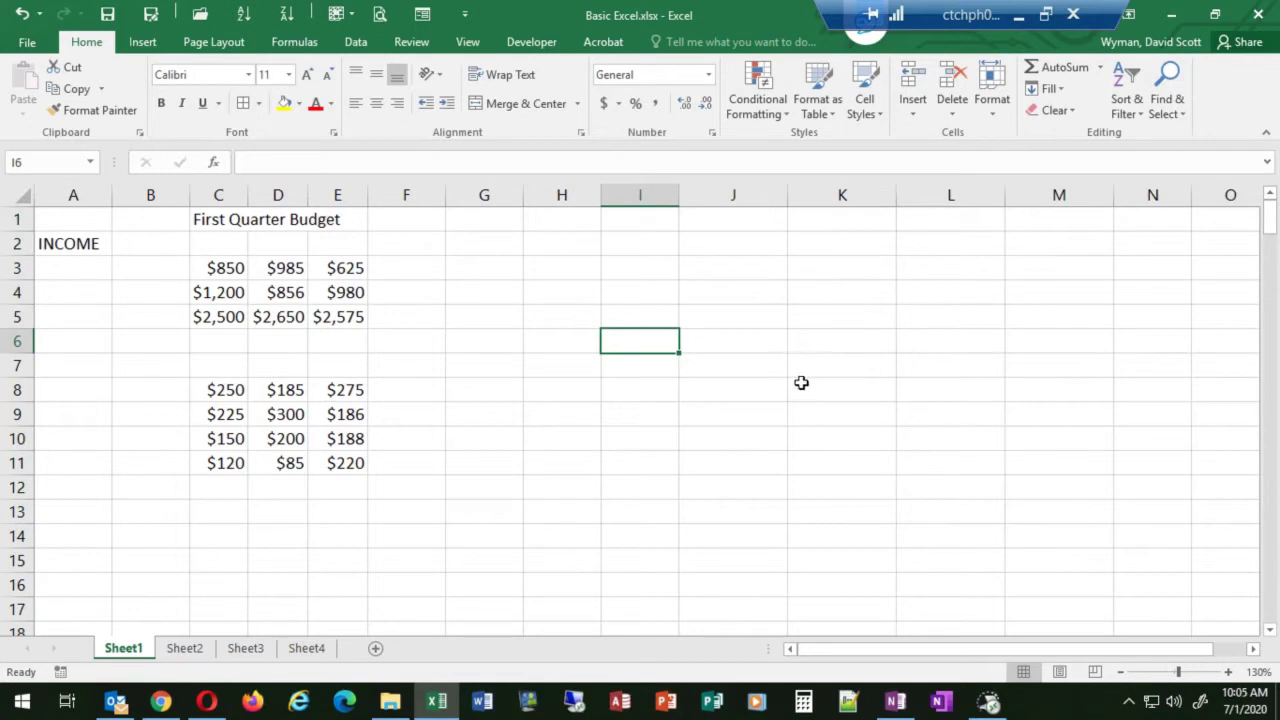
Step: Check the amounts in cells E5, D5 and C4 and the title in C1 by selecting each one
{"action": "left_click", "coordinate": [338, 310]}
{"action": "left_click", "coordinate": [281, 310]}
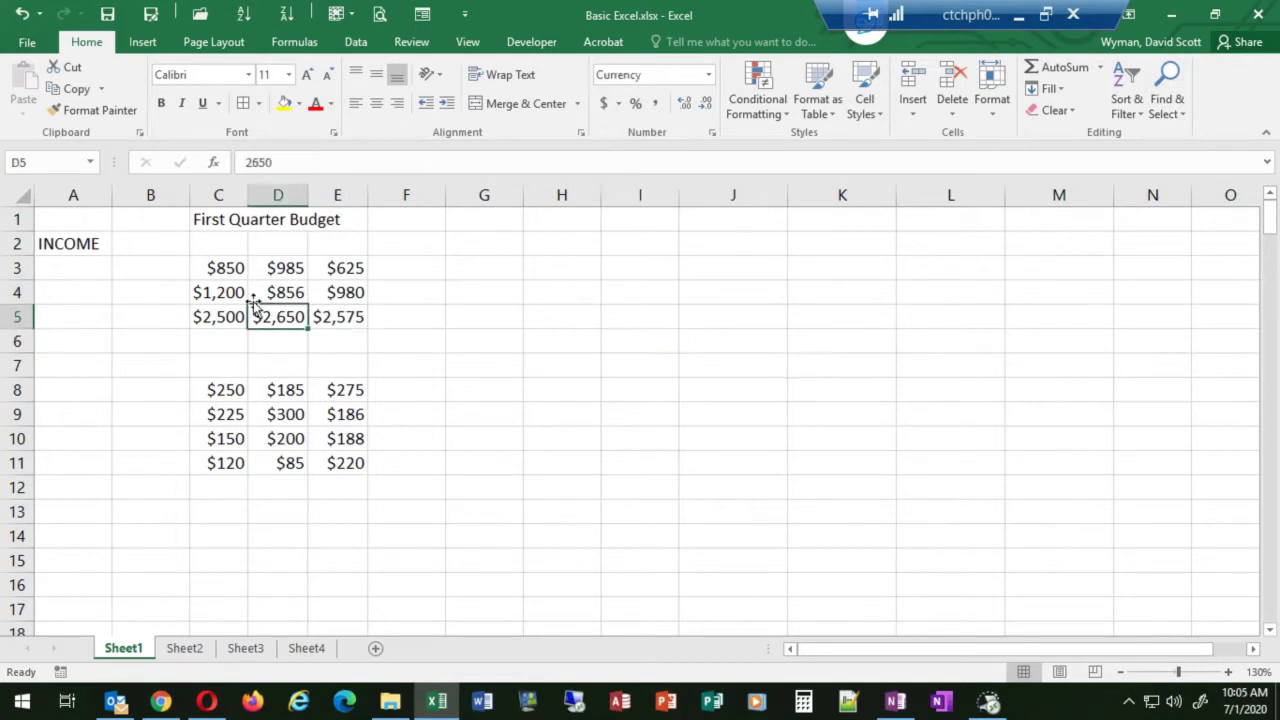
{"action": "left_click", "coordinate": [224, 298]}
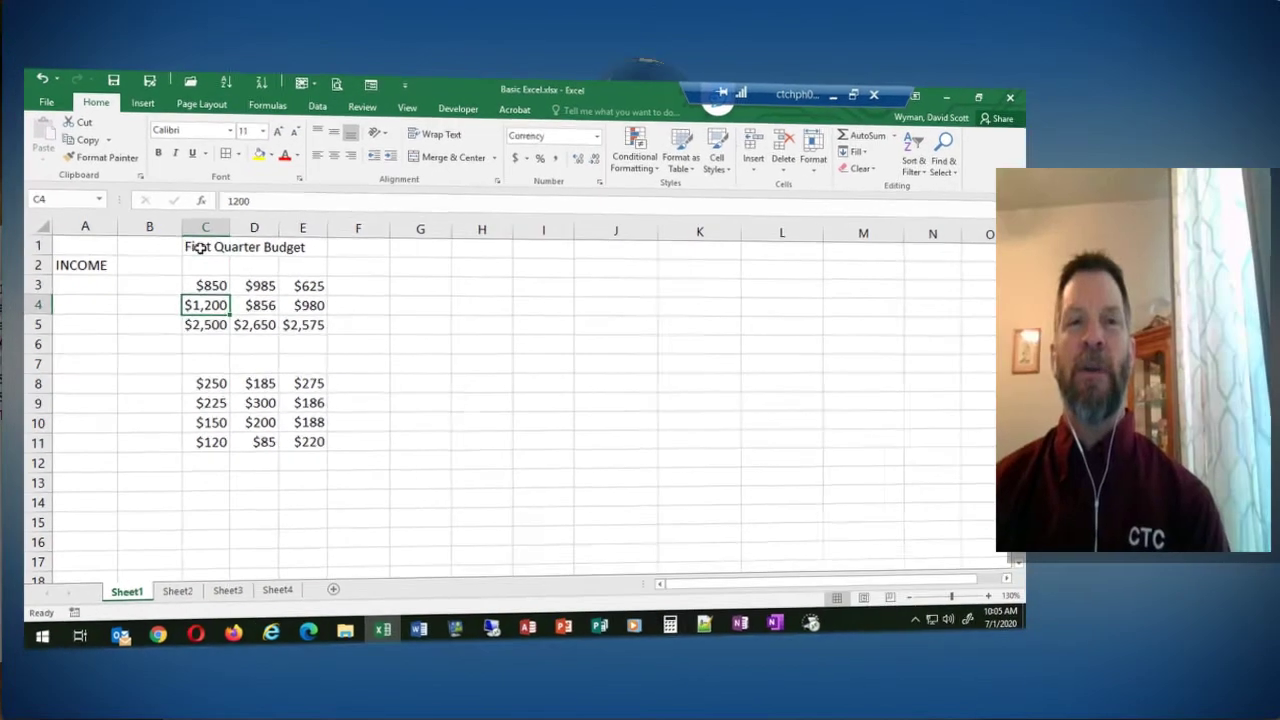
{"action": "left_click", "coordinate": [200, 247]}
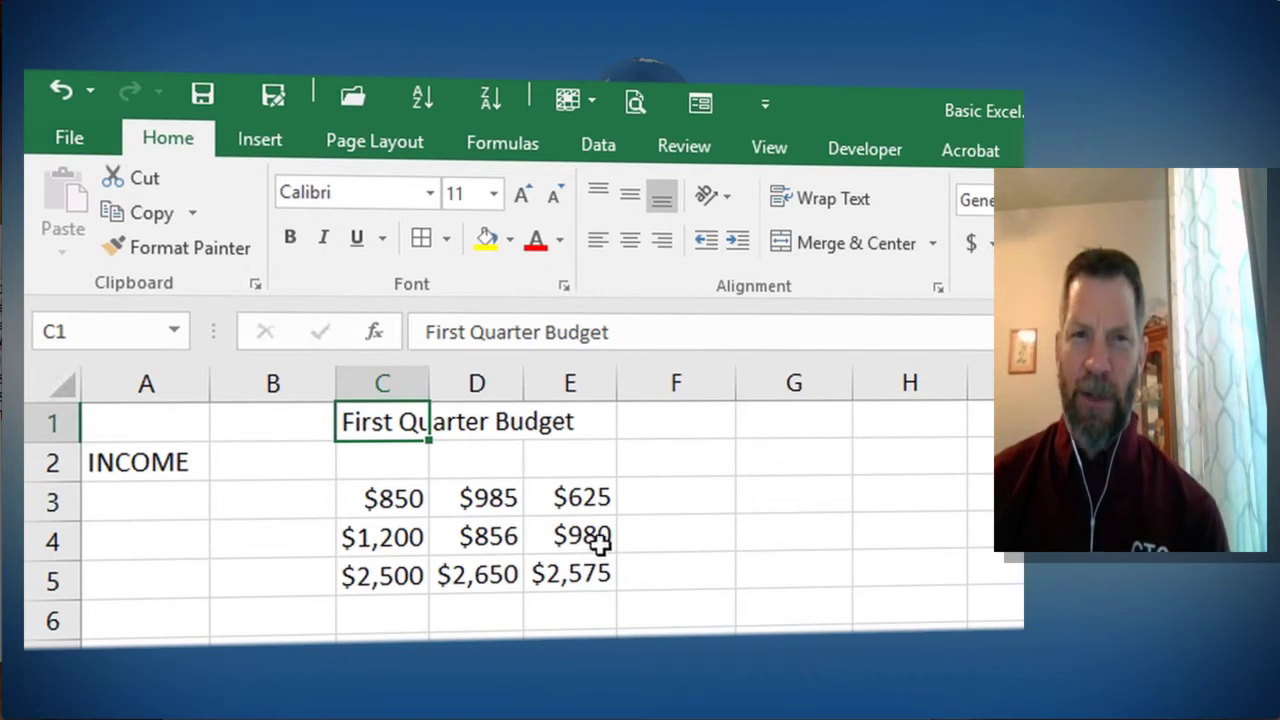
Step: Select a block of cells starting at E3, reselect E3 alone, and move its amount to I3, undoing the move
{"action": "left_click_drag", "start_coordinate": [574, 497], "coordinate": [1275, 718]}
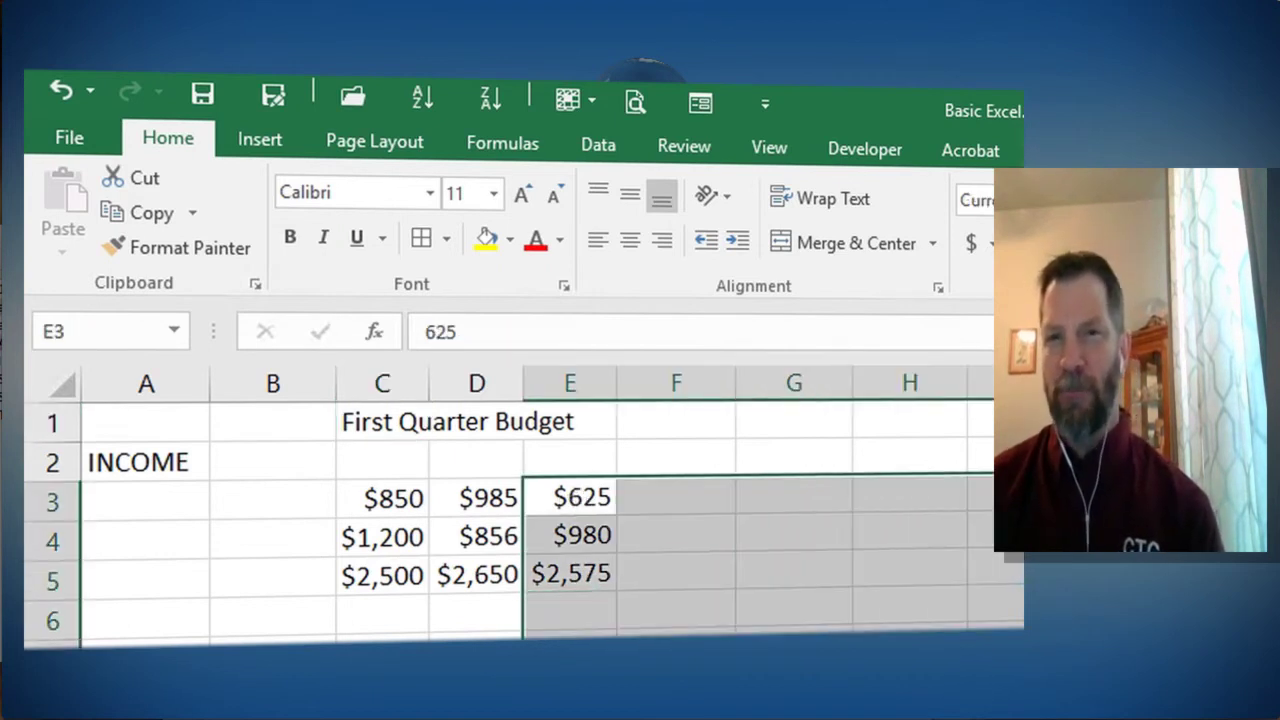
{"action": "left_click", "coordinate": [1275, 718]}
{"action": "left_click", "coordinate": [580, 488]}
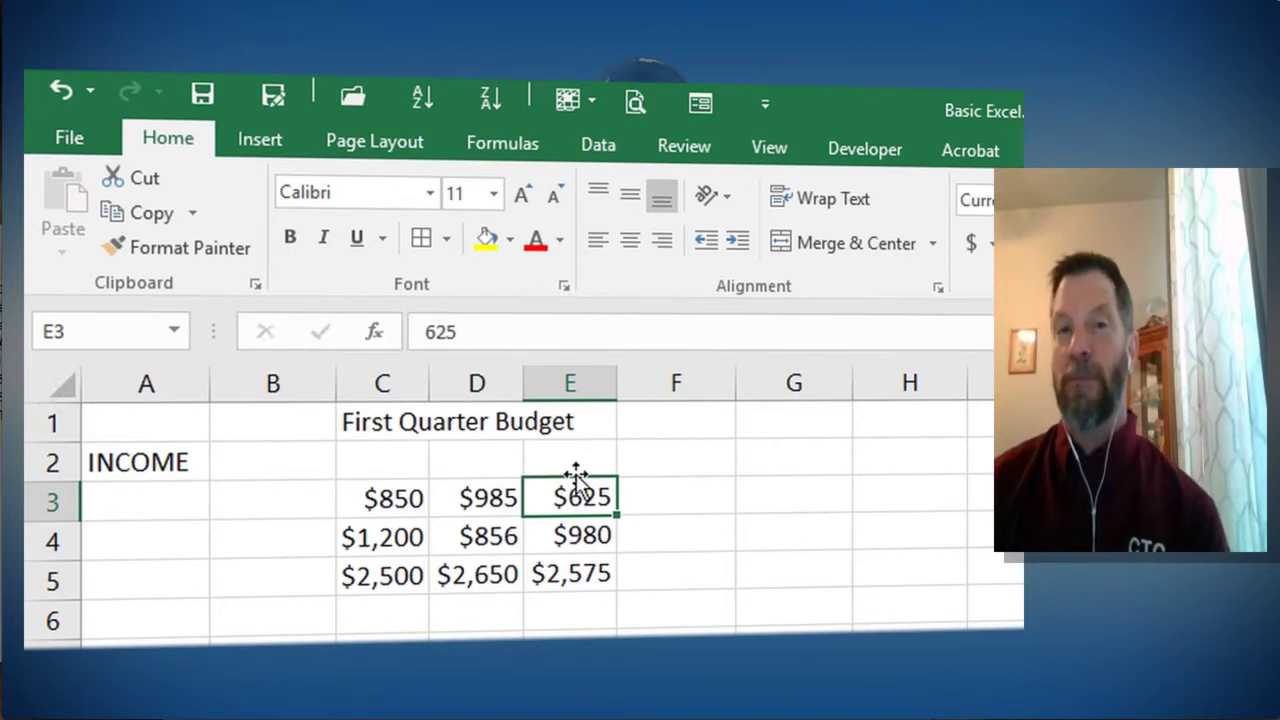
{"action": "left_click_drag", "start_coordinate": [575, 485], "coordinate": [973, 512]}
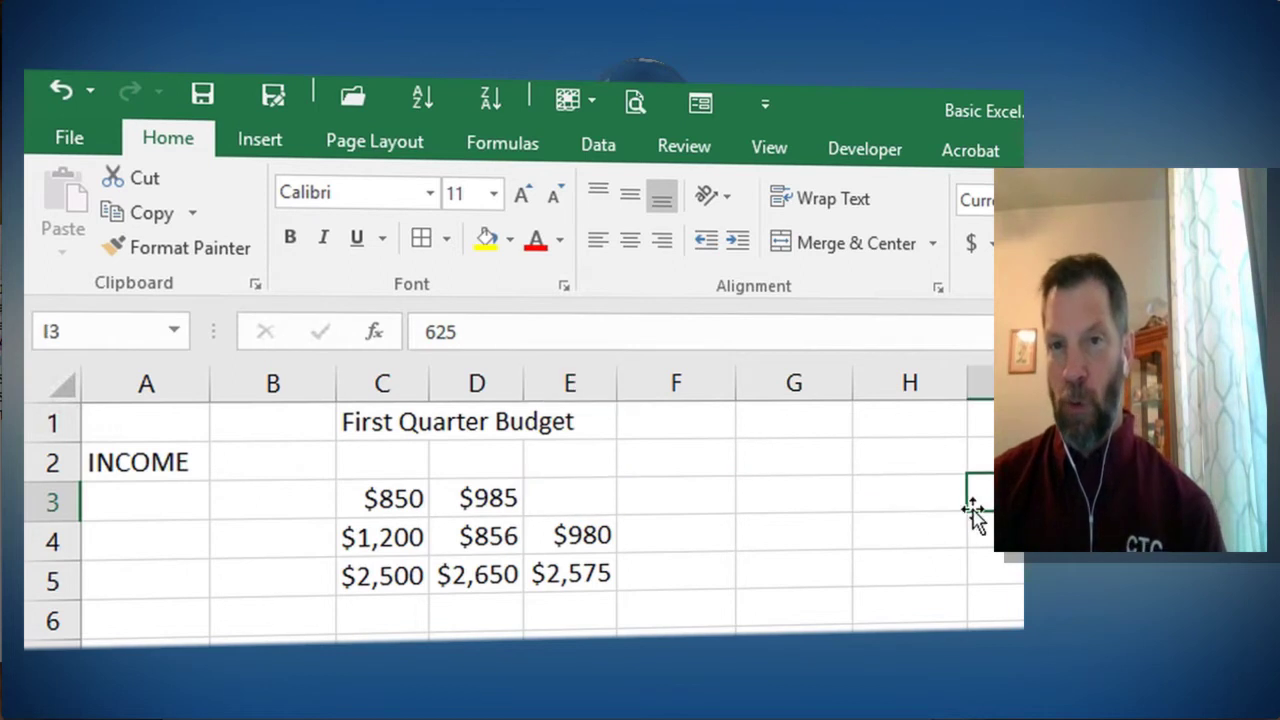
{"action": "key", "text": "ctrl+z"}
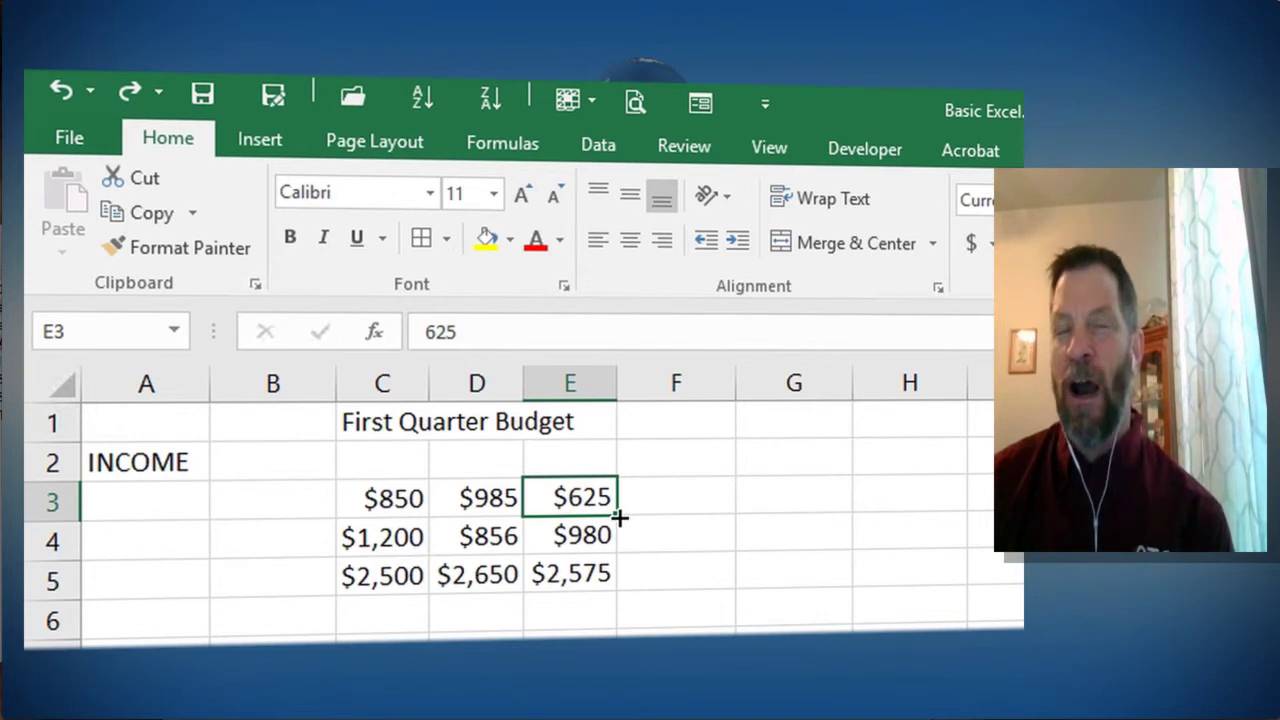
Step: Fill E3's amount across to H3 and undo it, and widen column E to several times its width and undo that
{"action": "left_click_drag", "start_coordinate": [619, 515], "coordinate": [950, 519]}
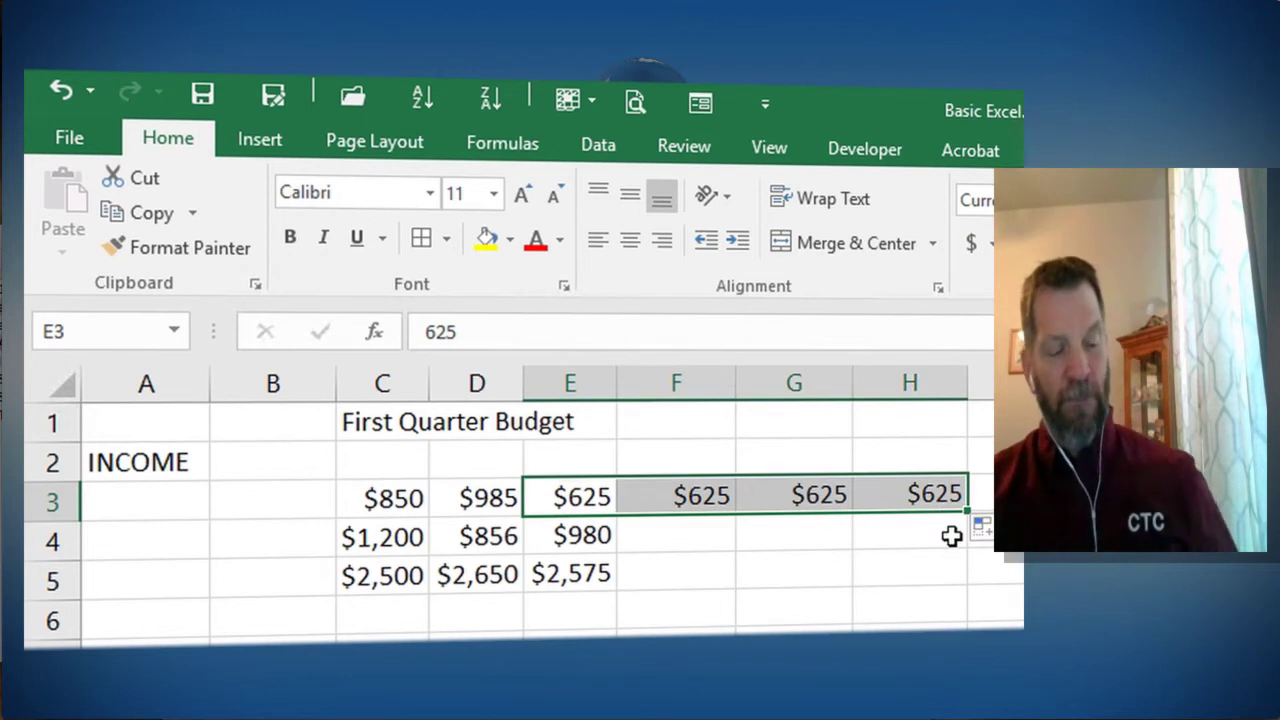
{"action": "key", "text": "ctrl+z"}
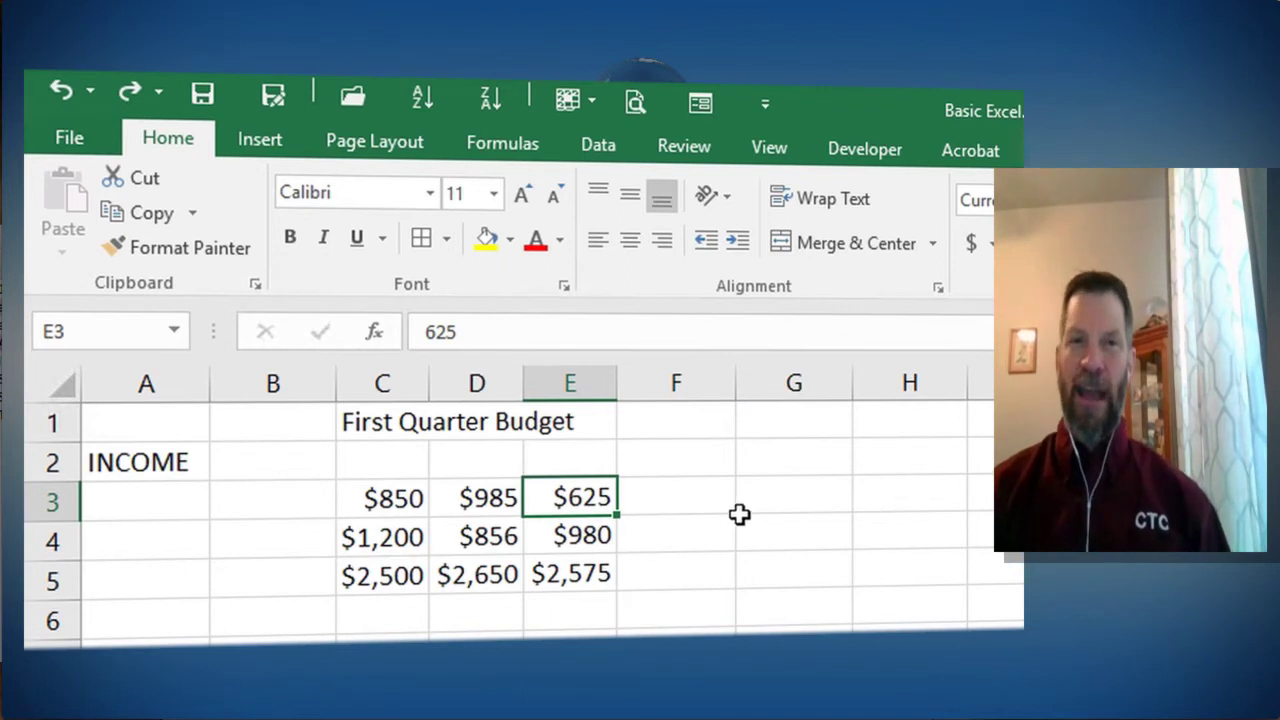
{"action": "left_click_drag", "start_coordinate": [616, 383], "coordinate": [1120, 390]}
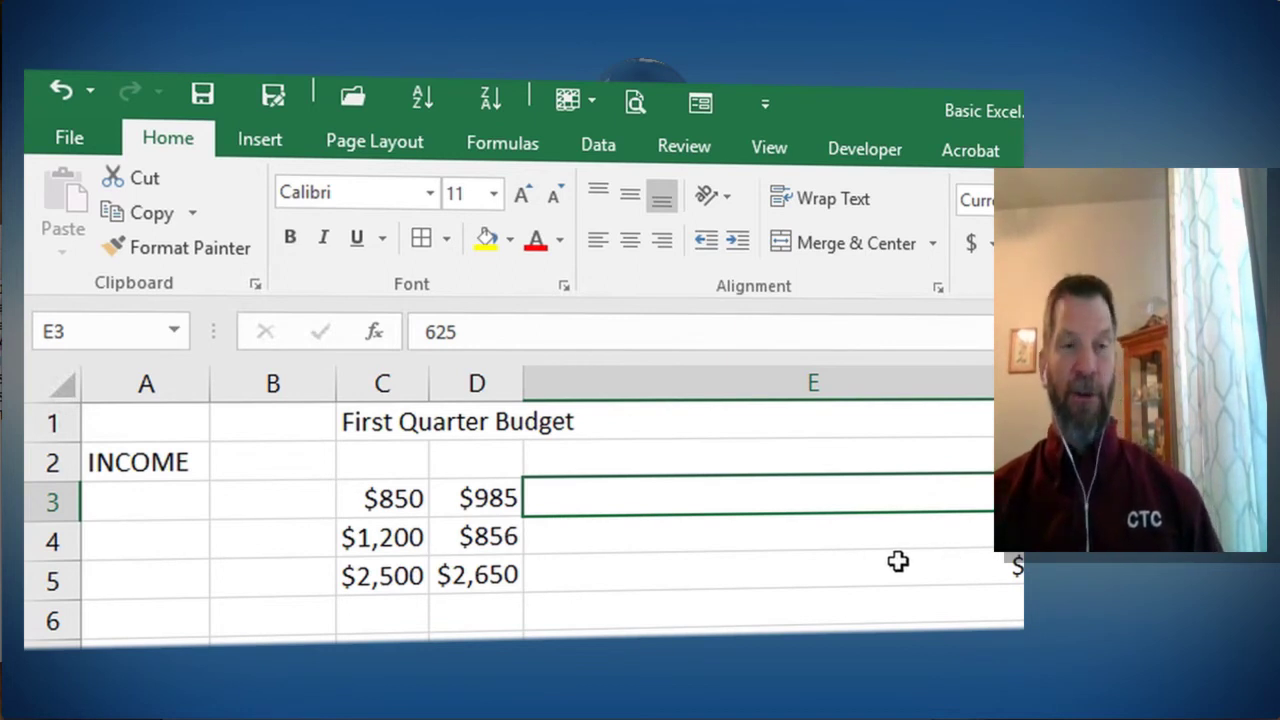
{"action": "left_click", "coordinate": [57, 88]}
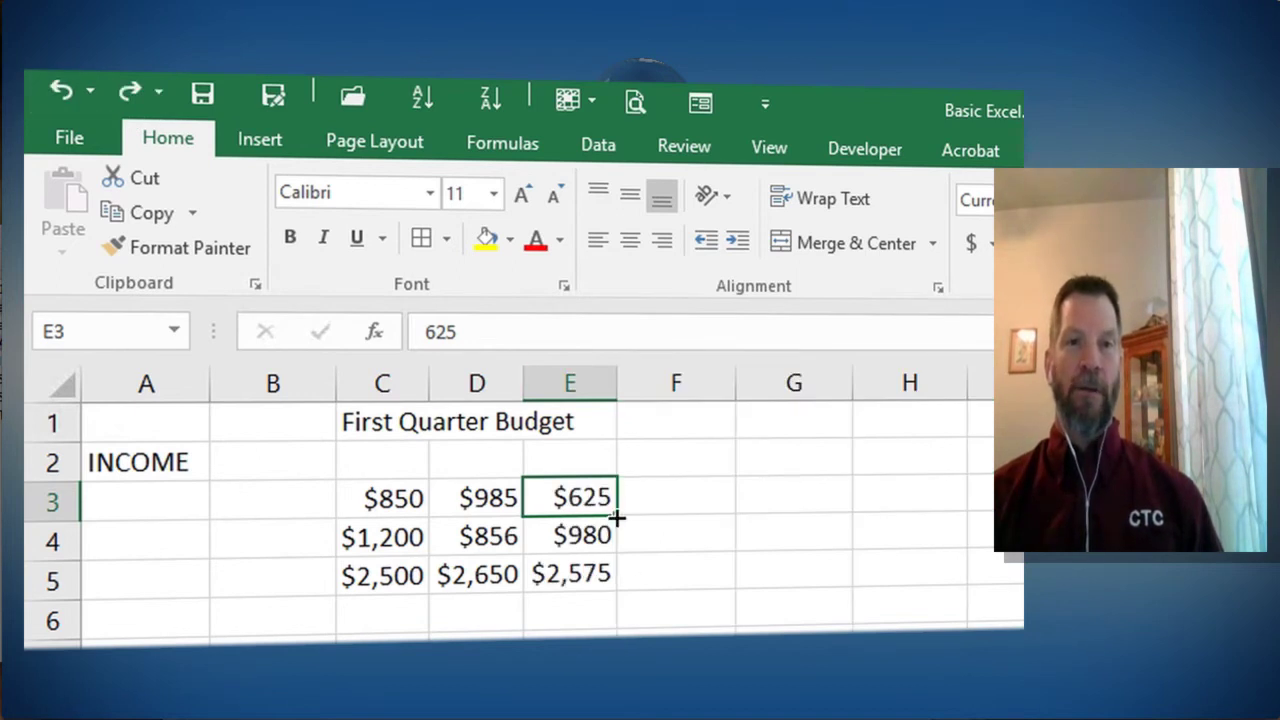
Step: Fill E3's amount down column E past row 6, undo and redo the fill twice, and leave it undone
{"action": "left_click_drag", "start_coordinate": [612, 573], "coordinate": [612, 628]}
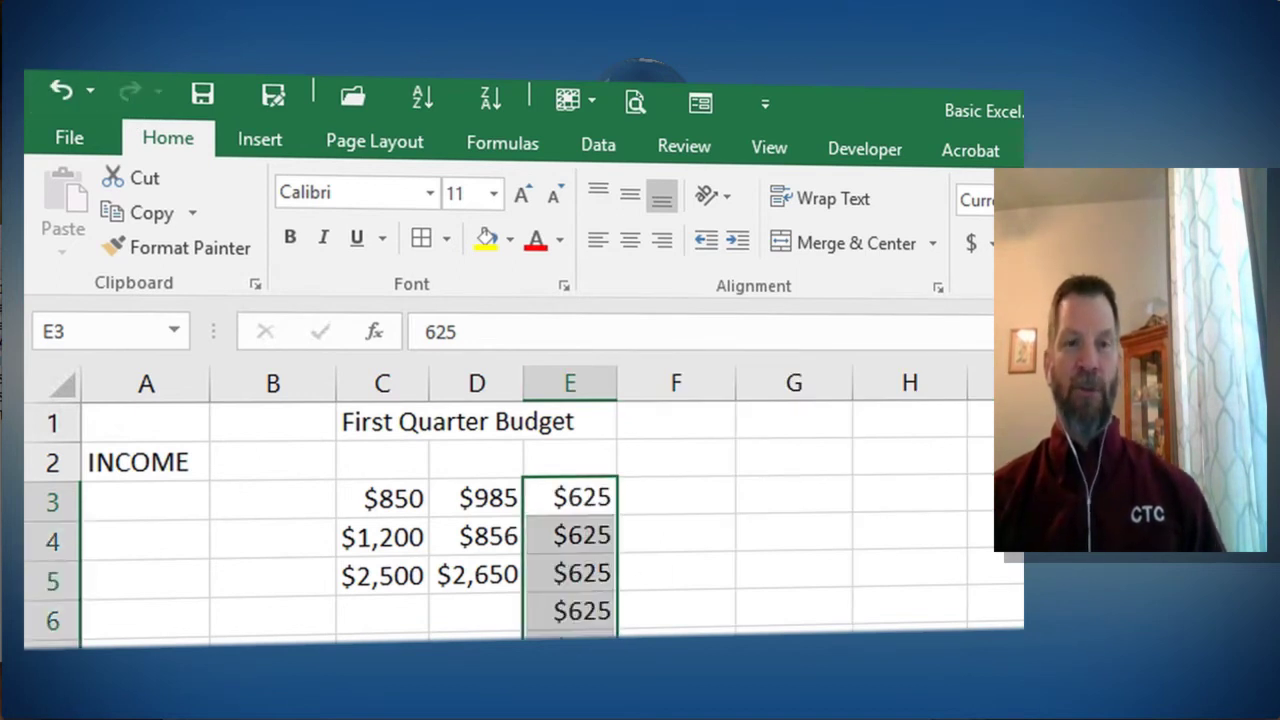
{"action": "key", "text": "ctrl+z"}
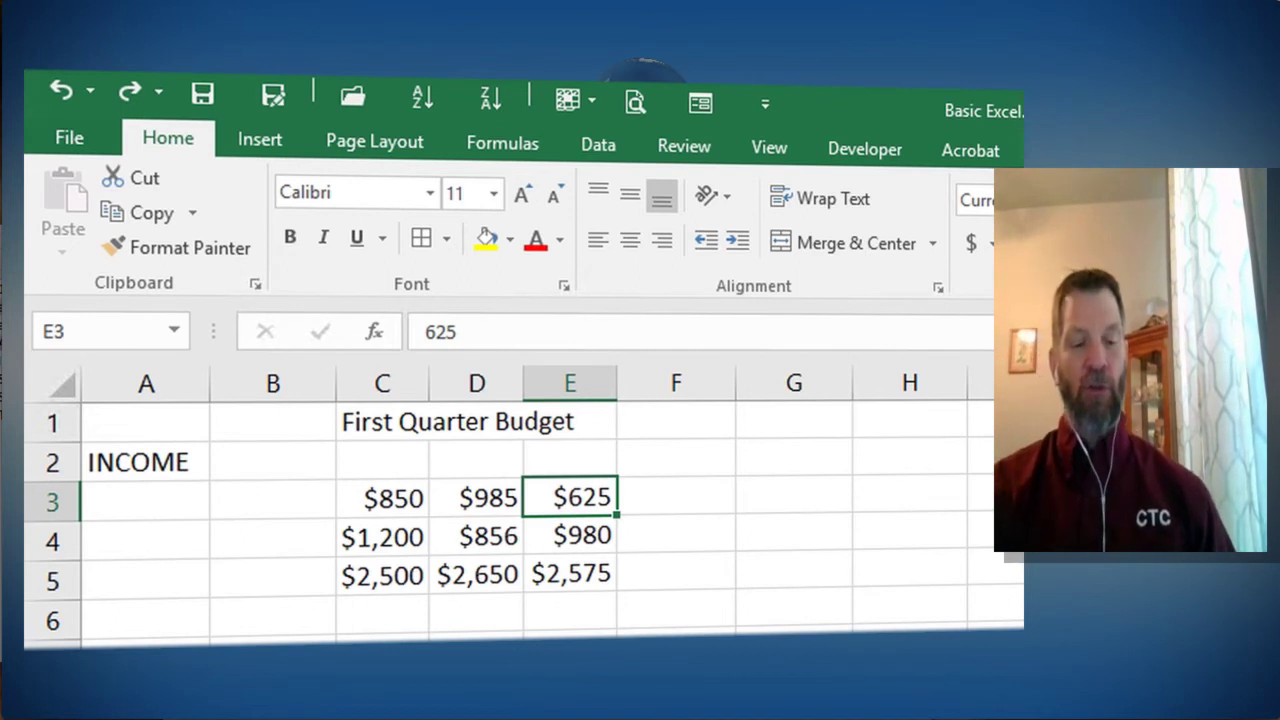
{"action": "key", "text": "ctrl+y"}
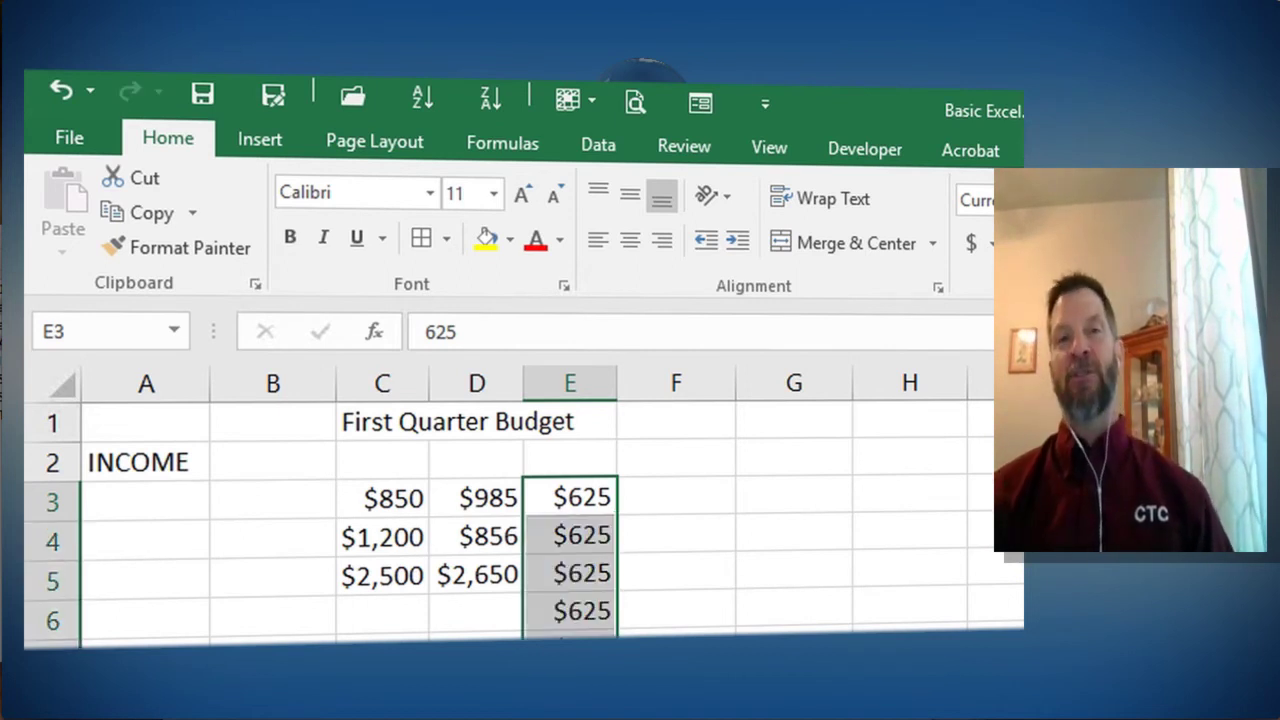
{"action": "key", "text": "ctrl+z"}
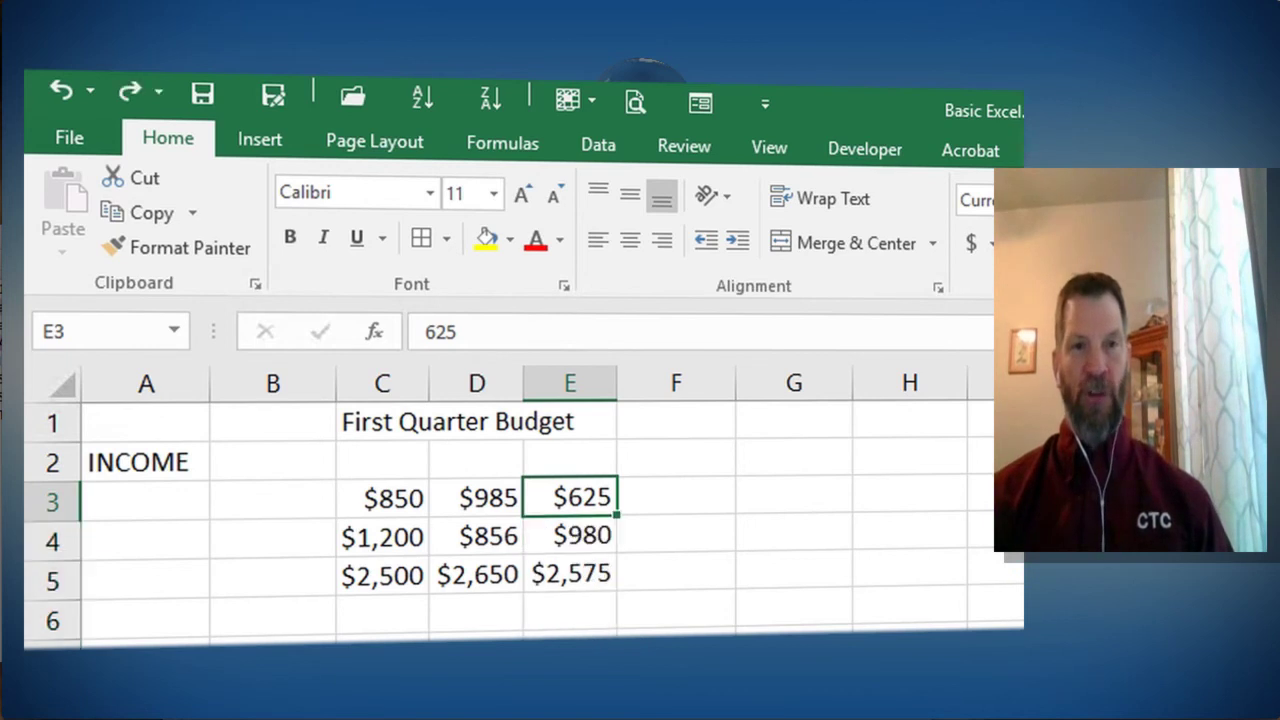
{"action": "key", "text": "ctrl+y"}
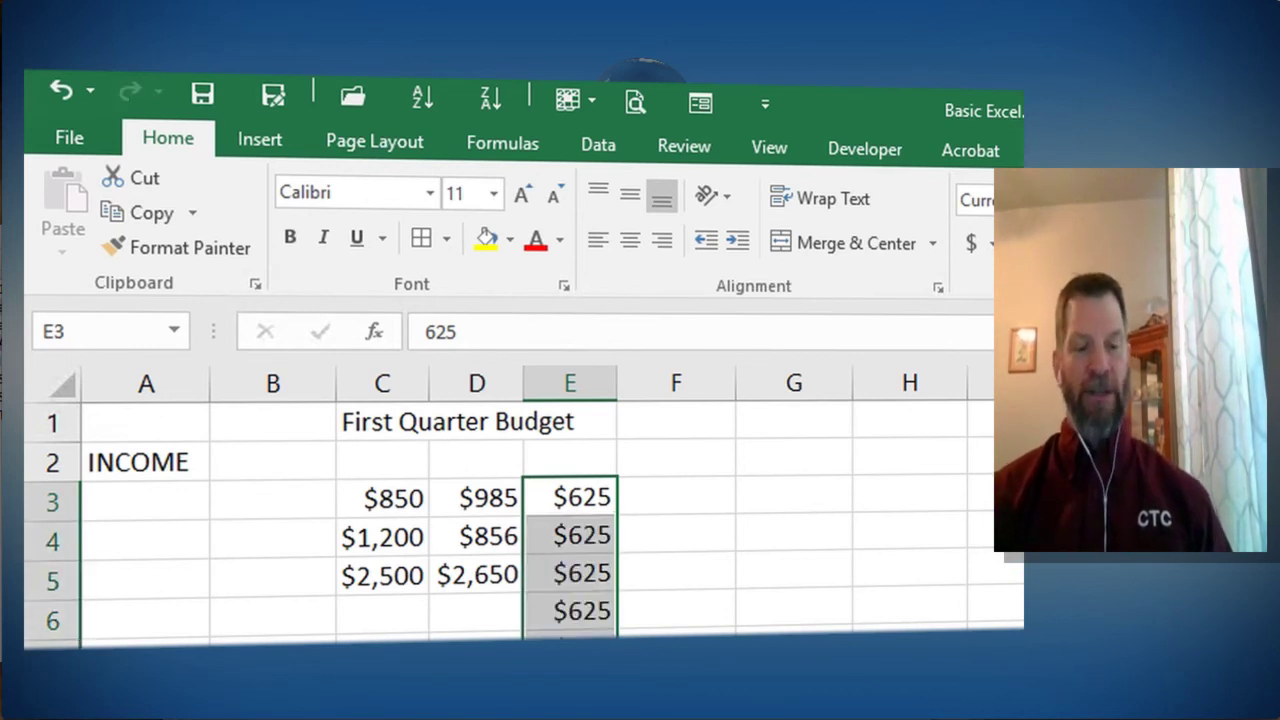
{"action": "key", "text": "ctrl+z"}
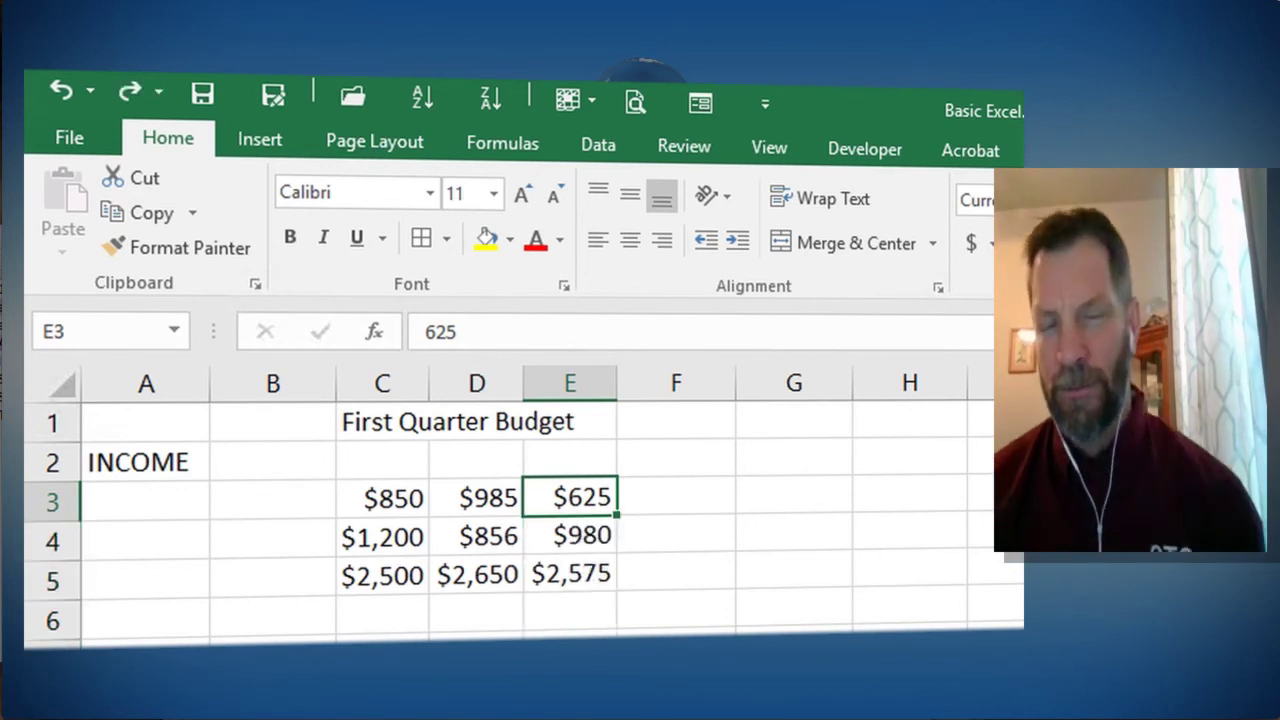